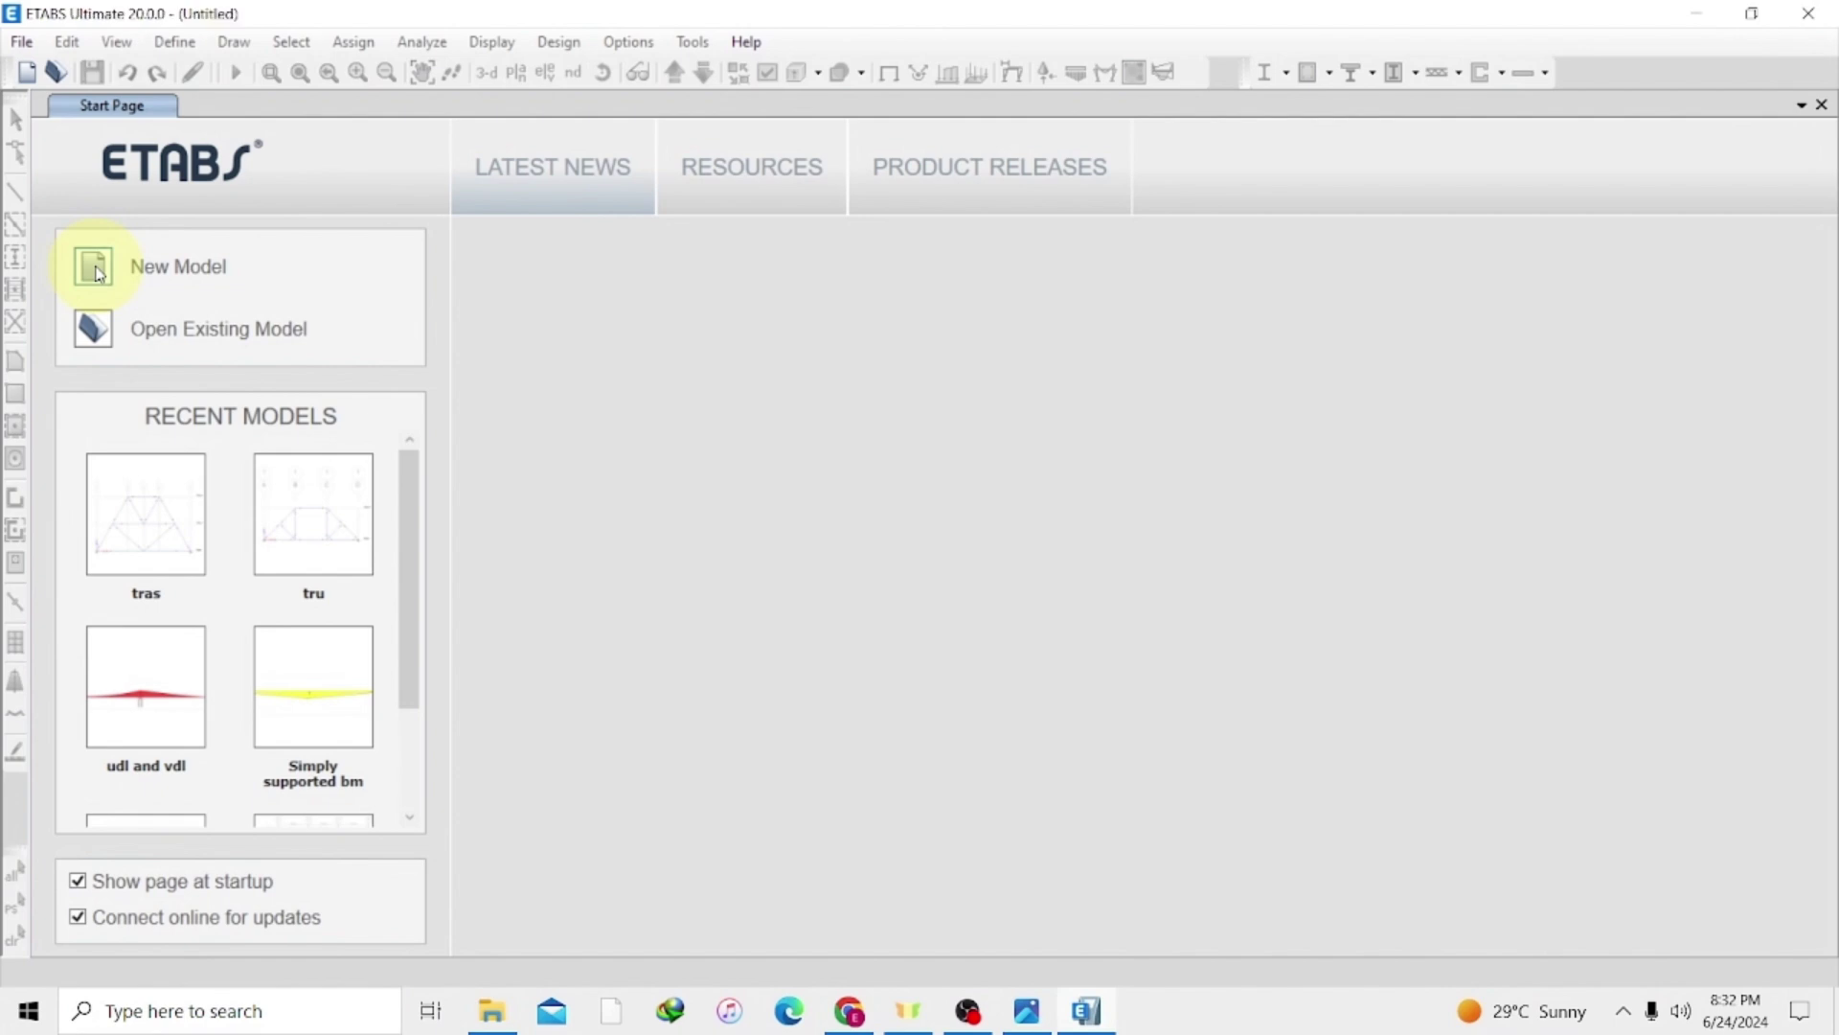
# Create a new model initialized with the built-in Metric SI settings, BSShapes2006 sections, and BS 5950-2000 and BS 8110-97 design codes.
pyautogui.click(97, 273)
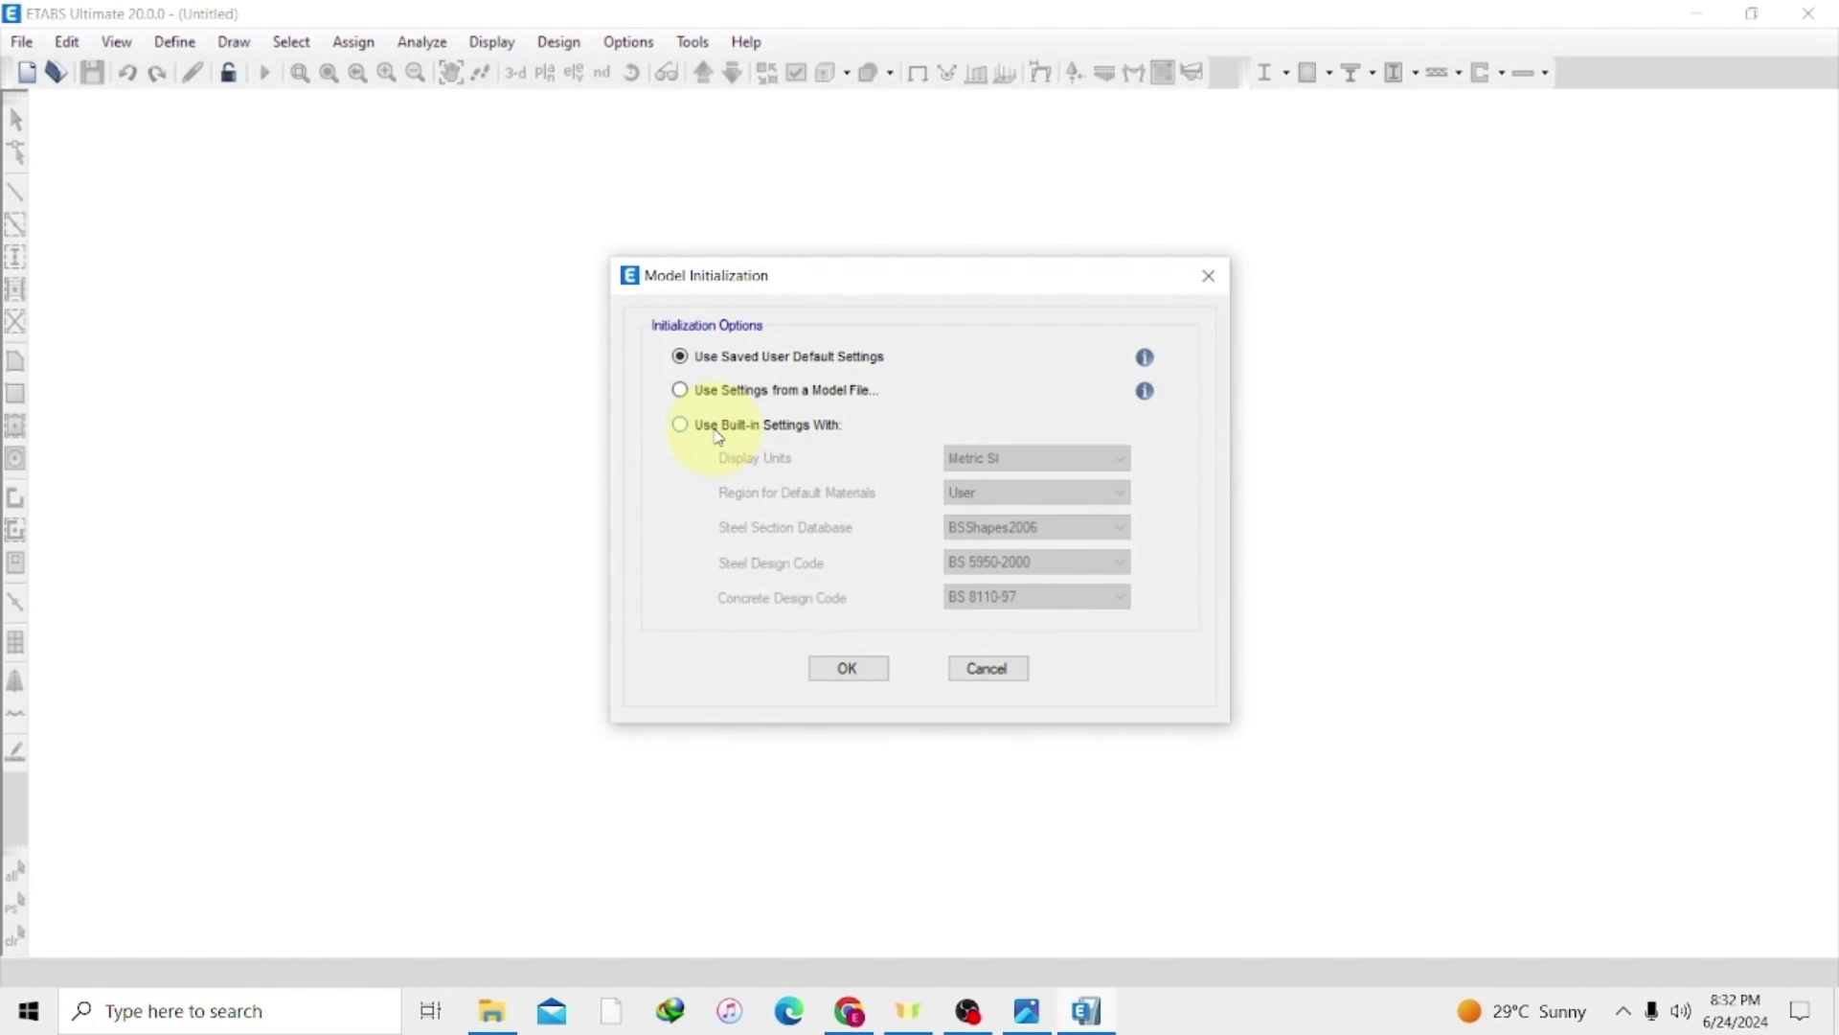
pyautogui.click(718, 430)
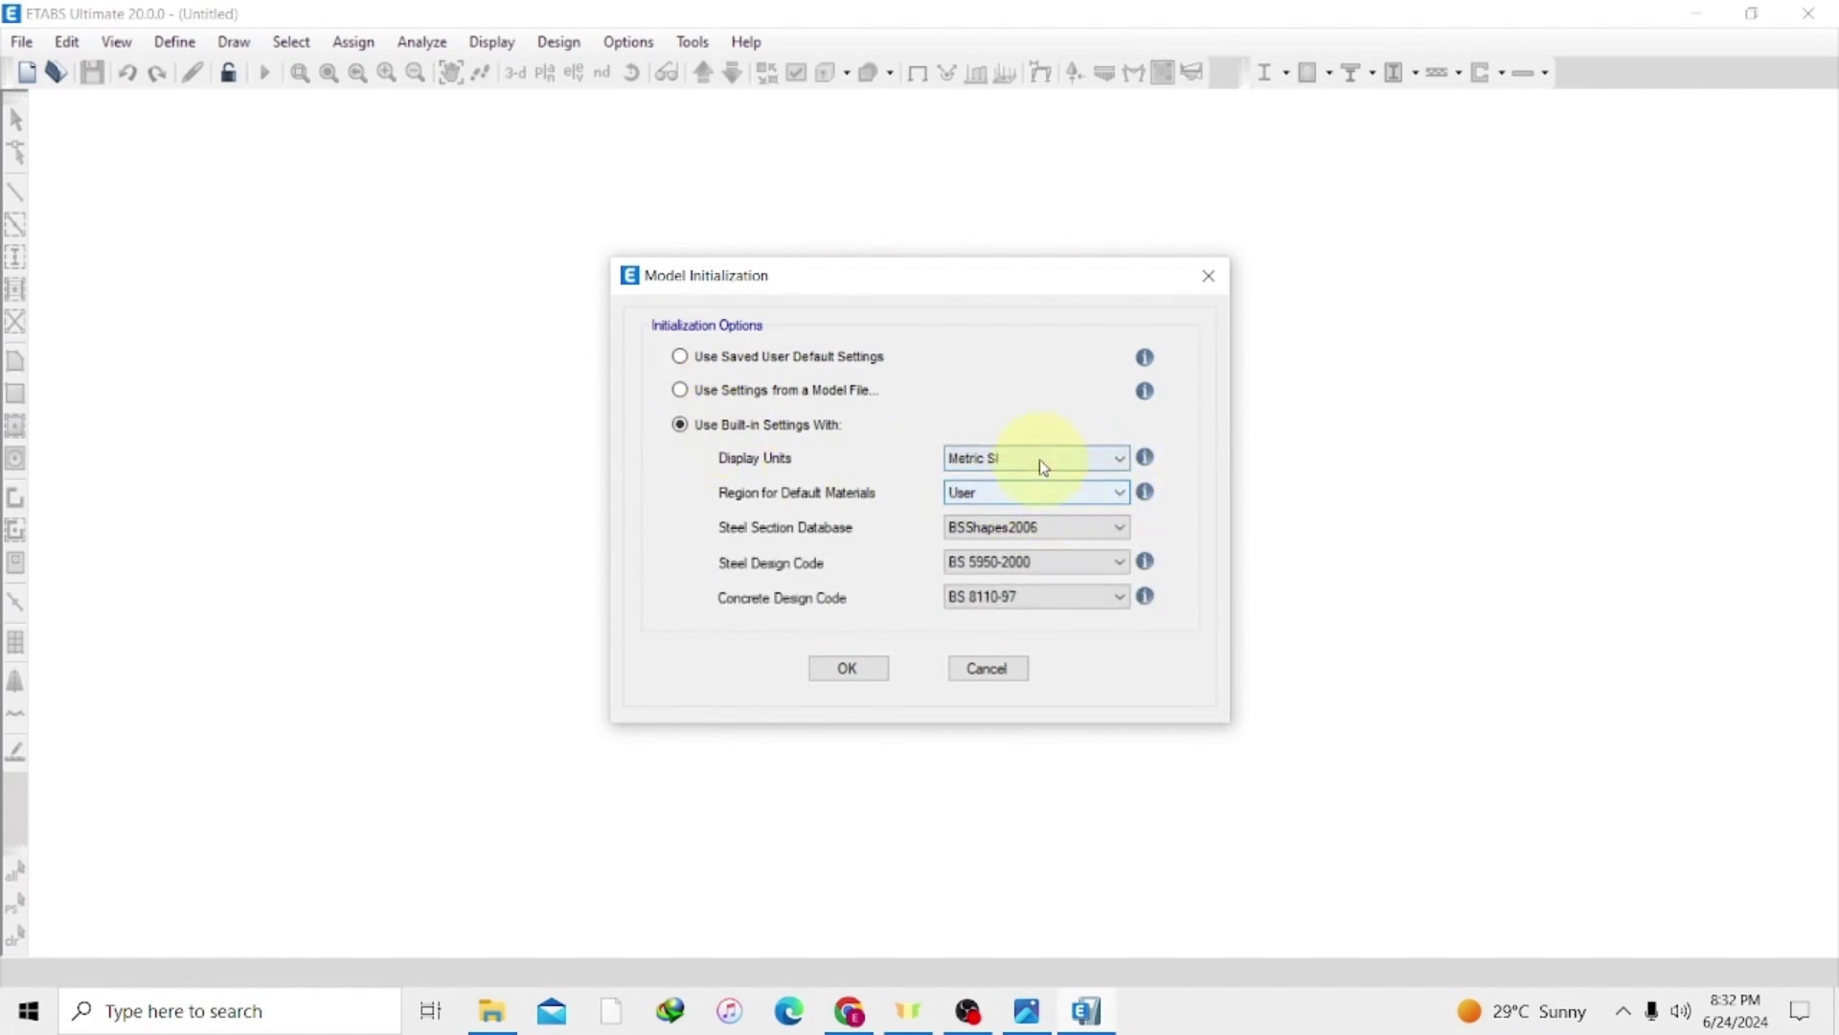
pyautogui.click(865, 675)
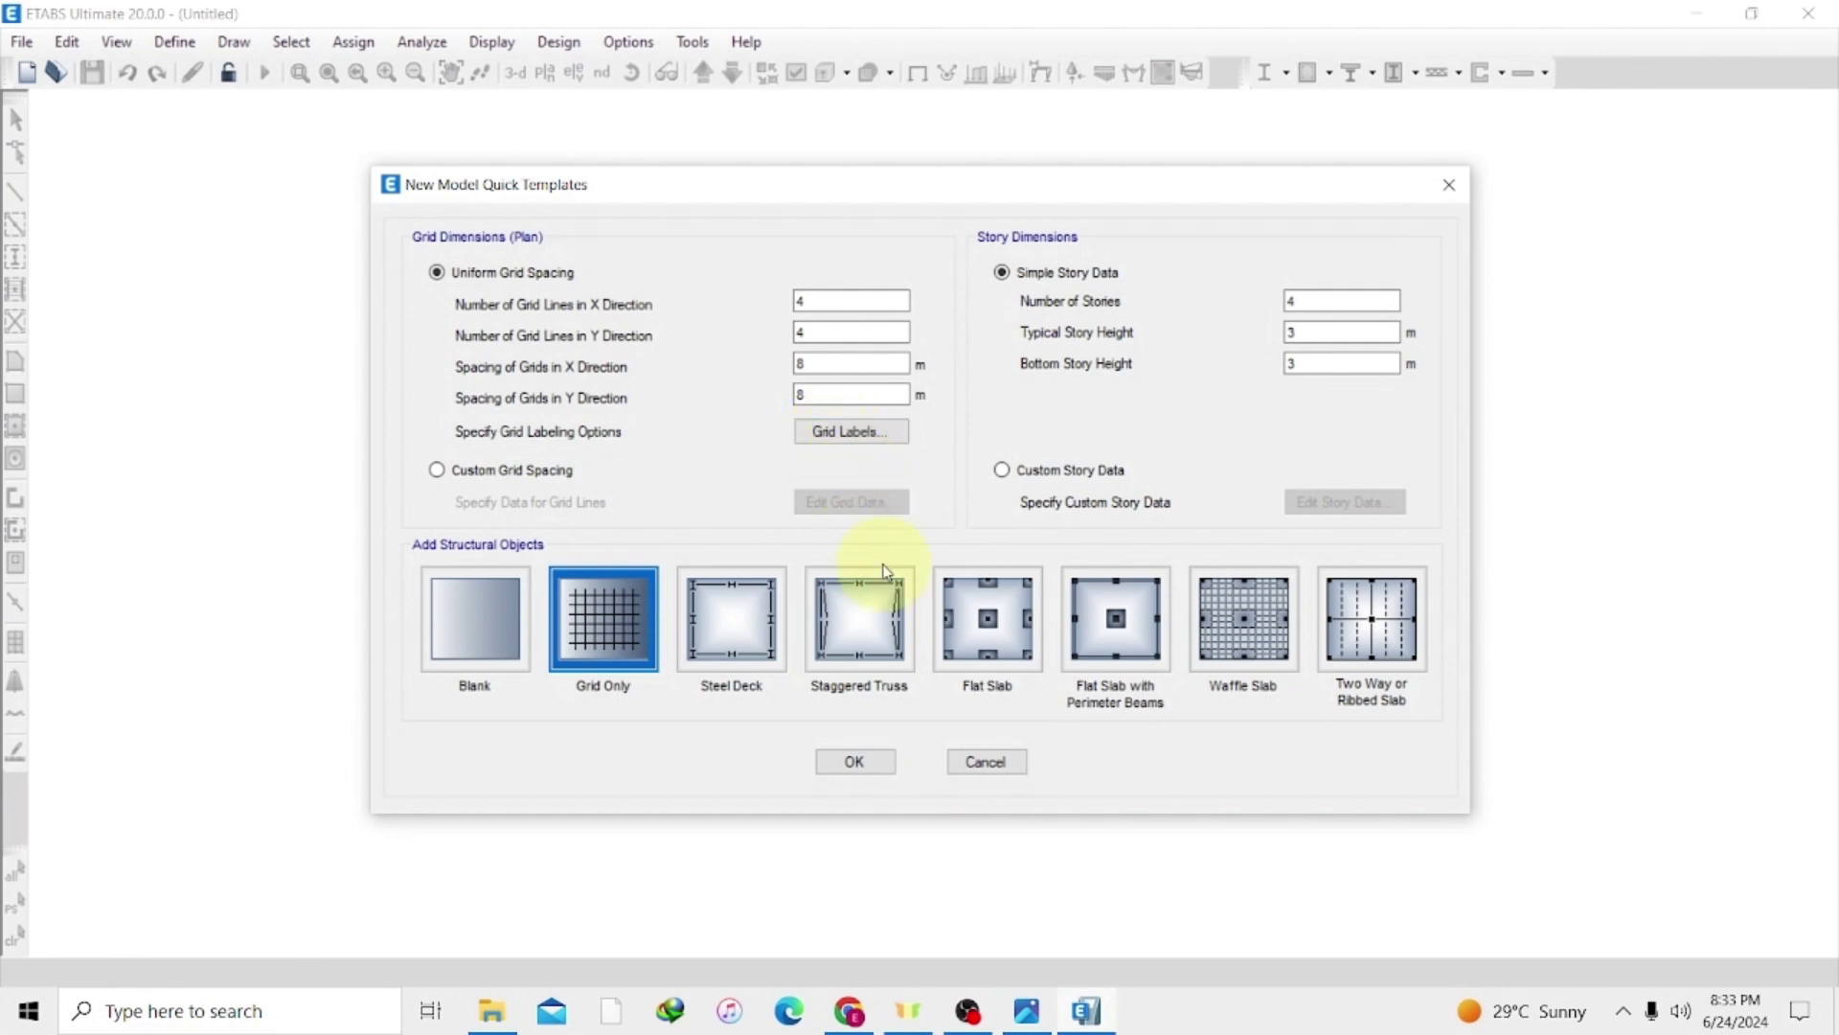
# Switch to the truss image in Photos and mark the vertical grid line positions at joints A, C, D and F in green.
pyautogui.click(1026, 1016)
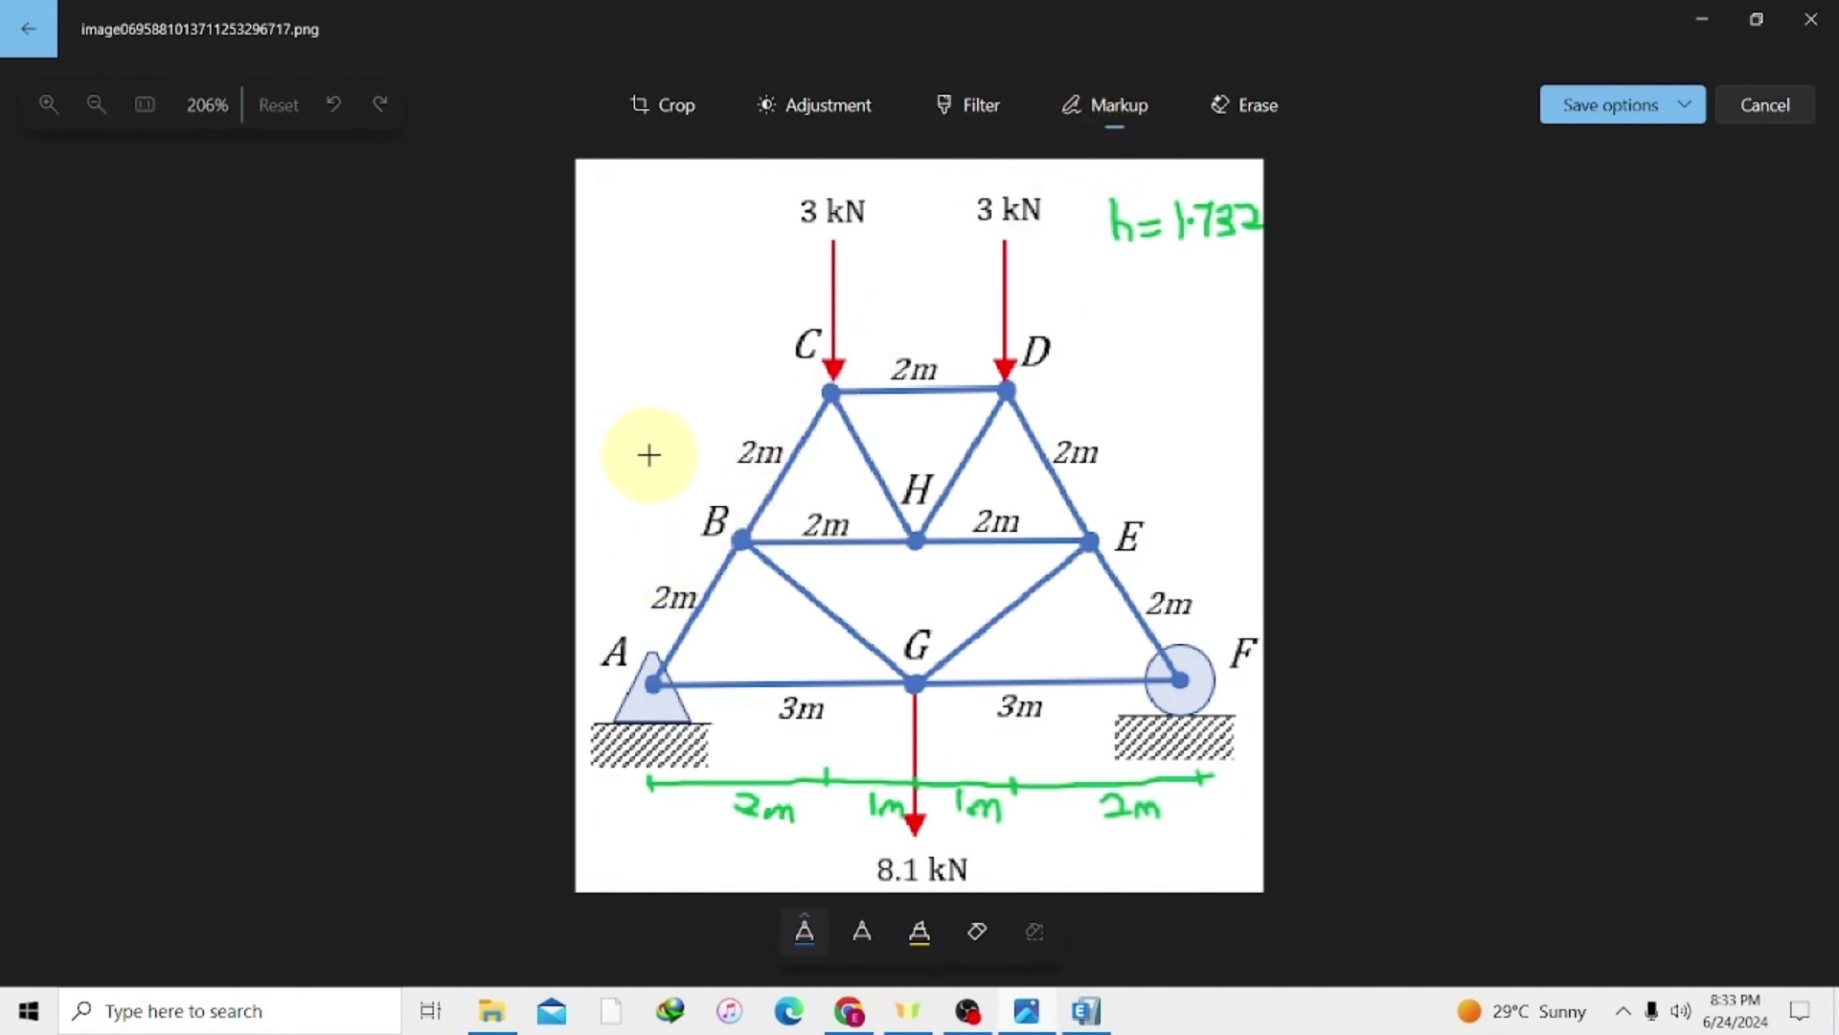
pyautogui.moveTo(650, 492); pyautogui.dragTo(640, 616)
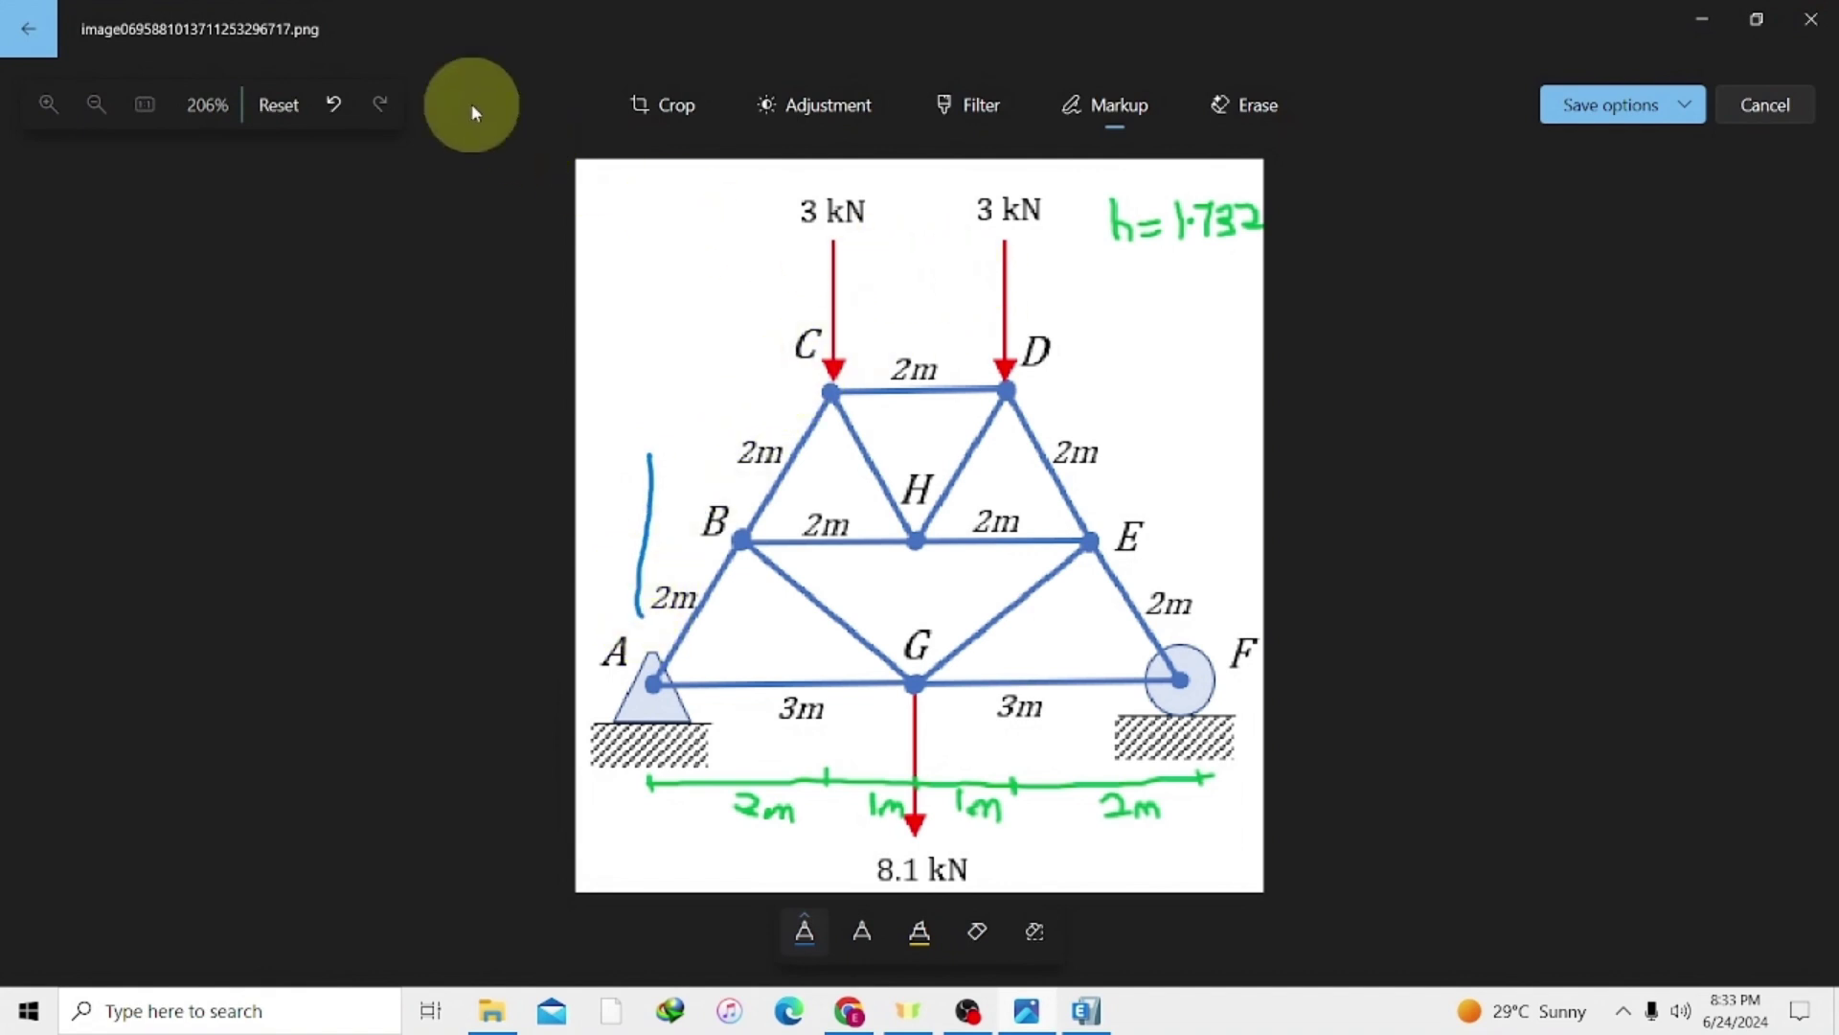
pyautogui.click(350, 108)
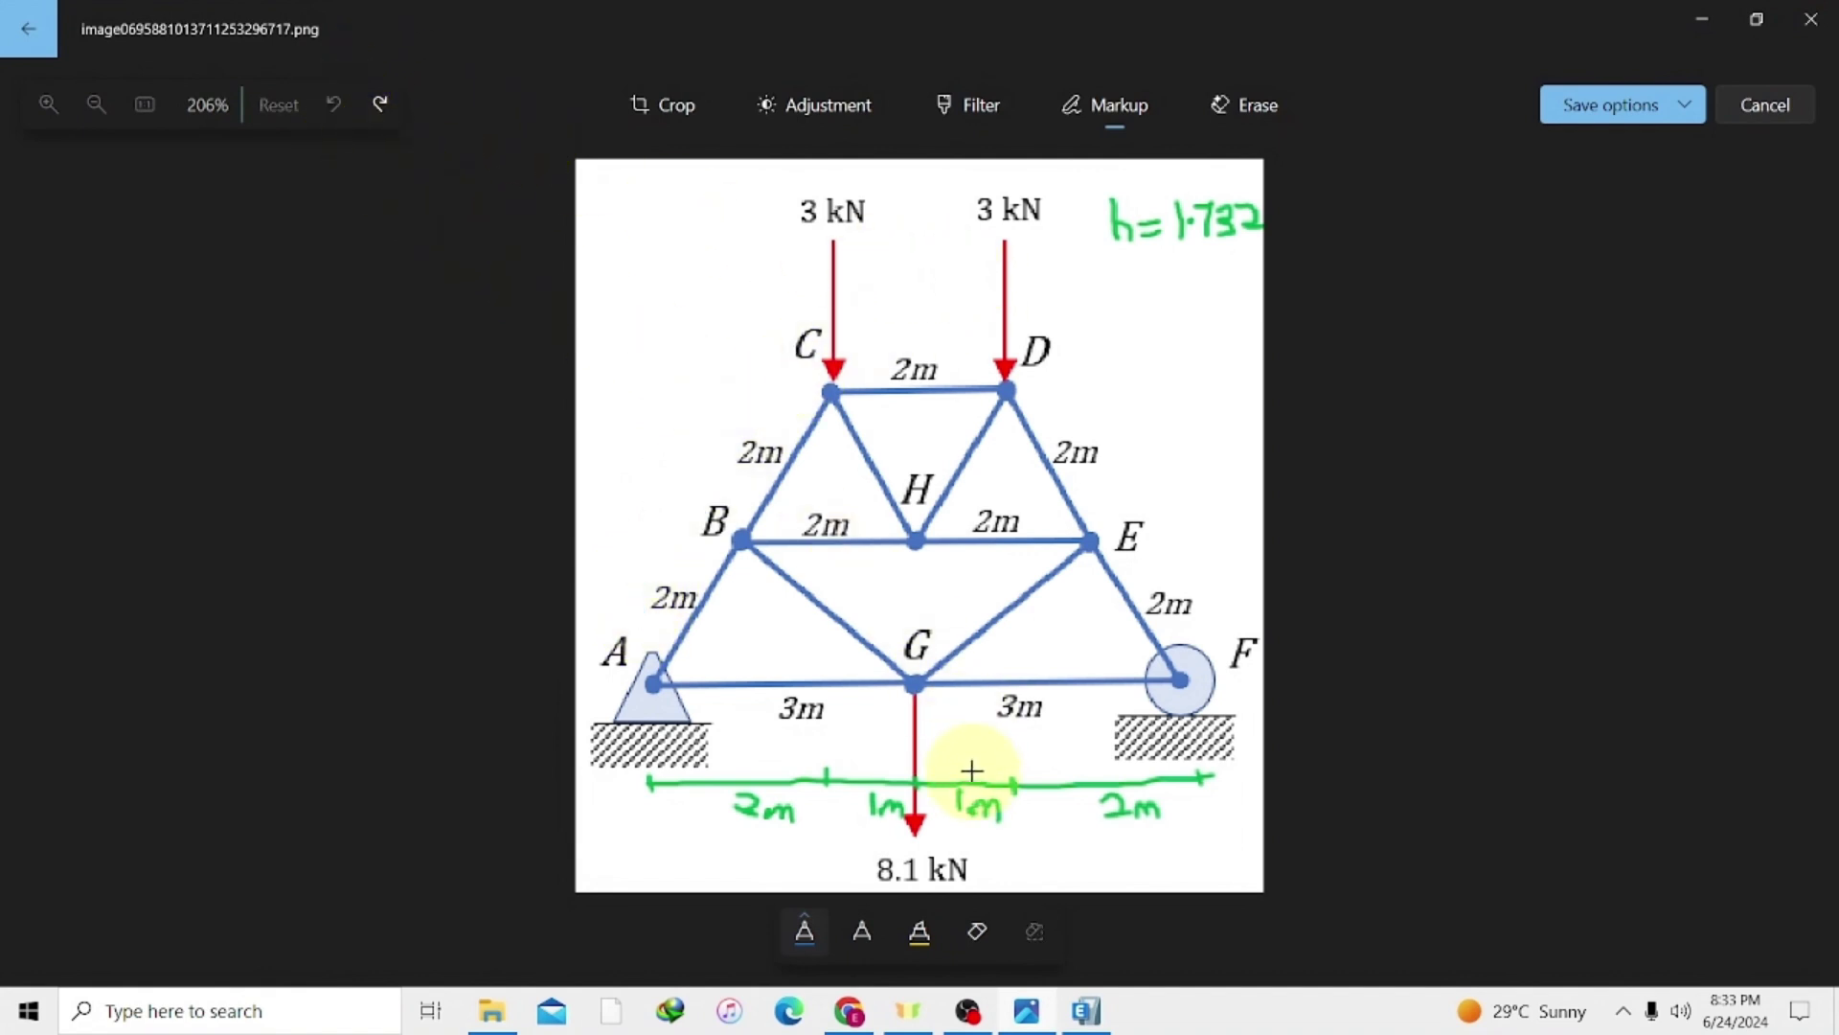
pyautogui.click(805, 932)
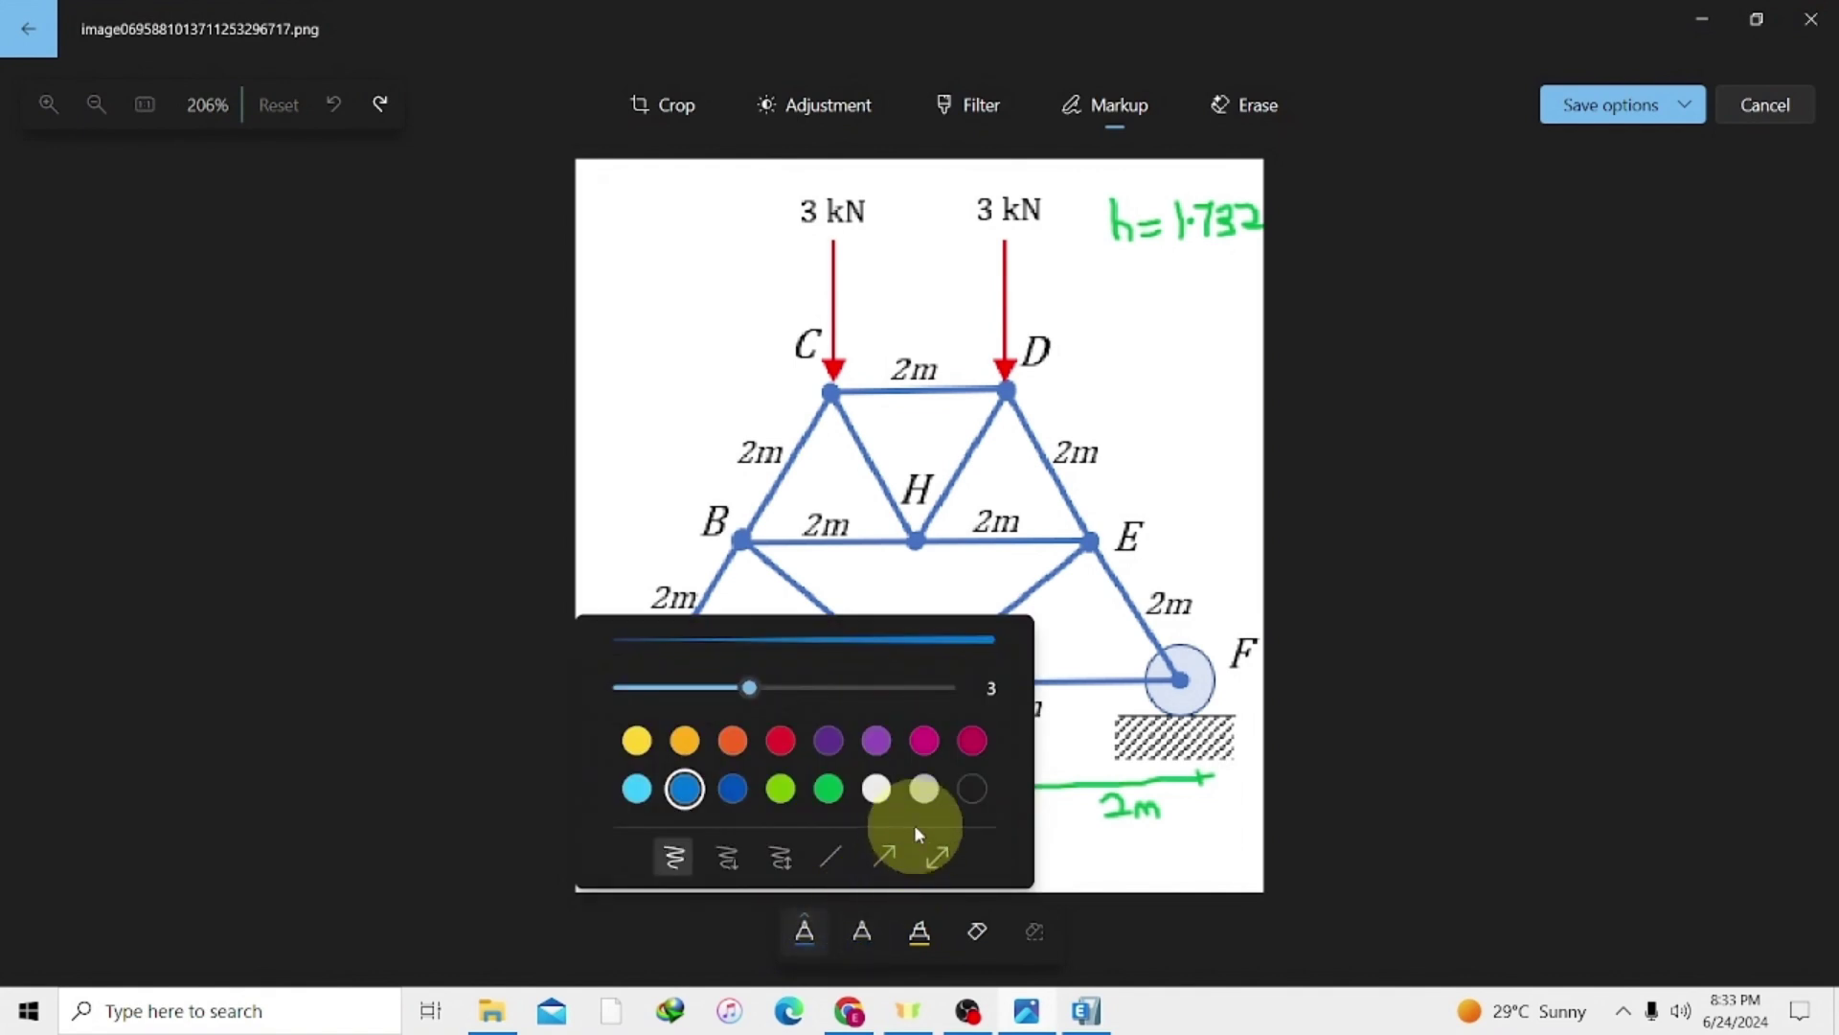
pyautogui.click(828, 804)
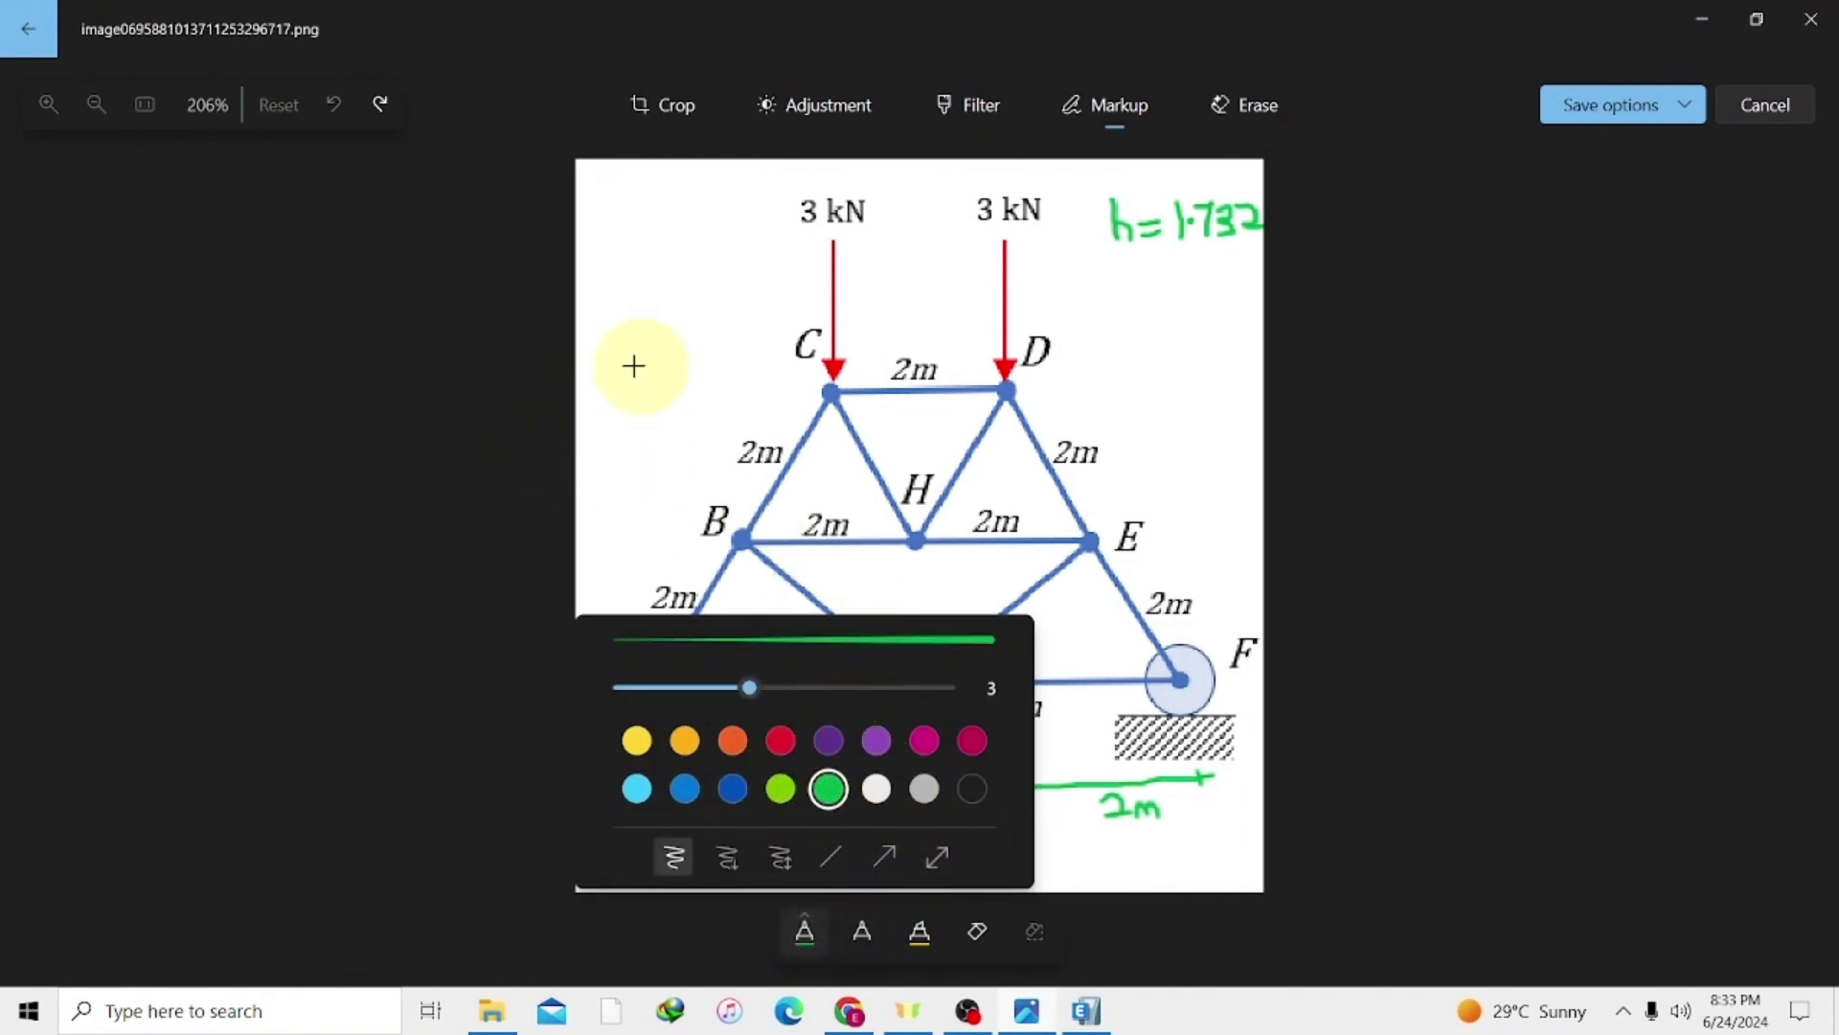
pyautogui.click(593, 301)
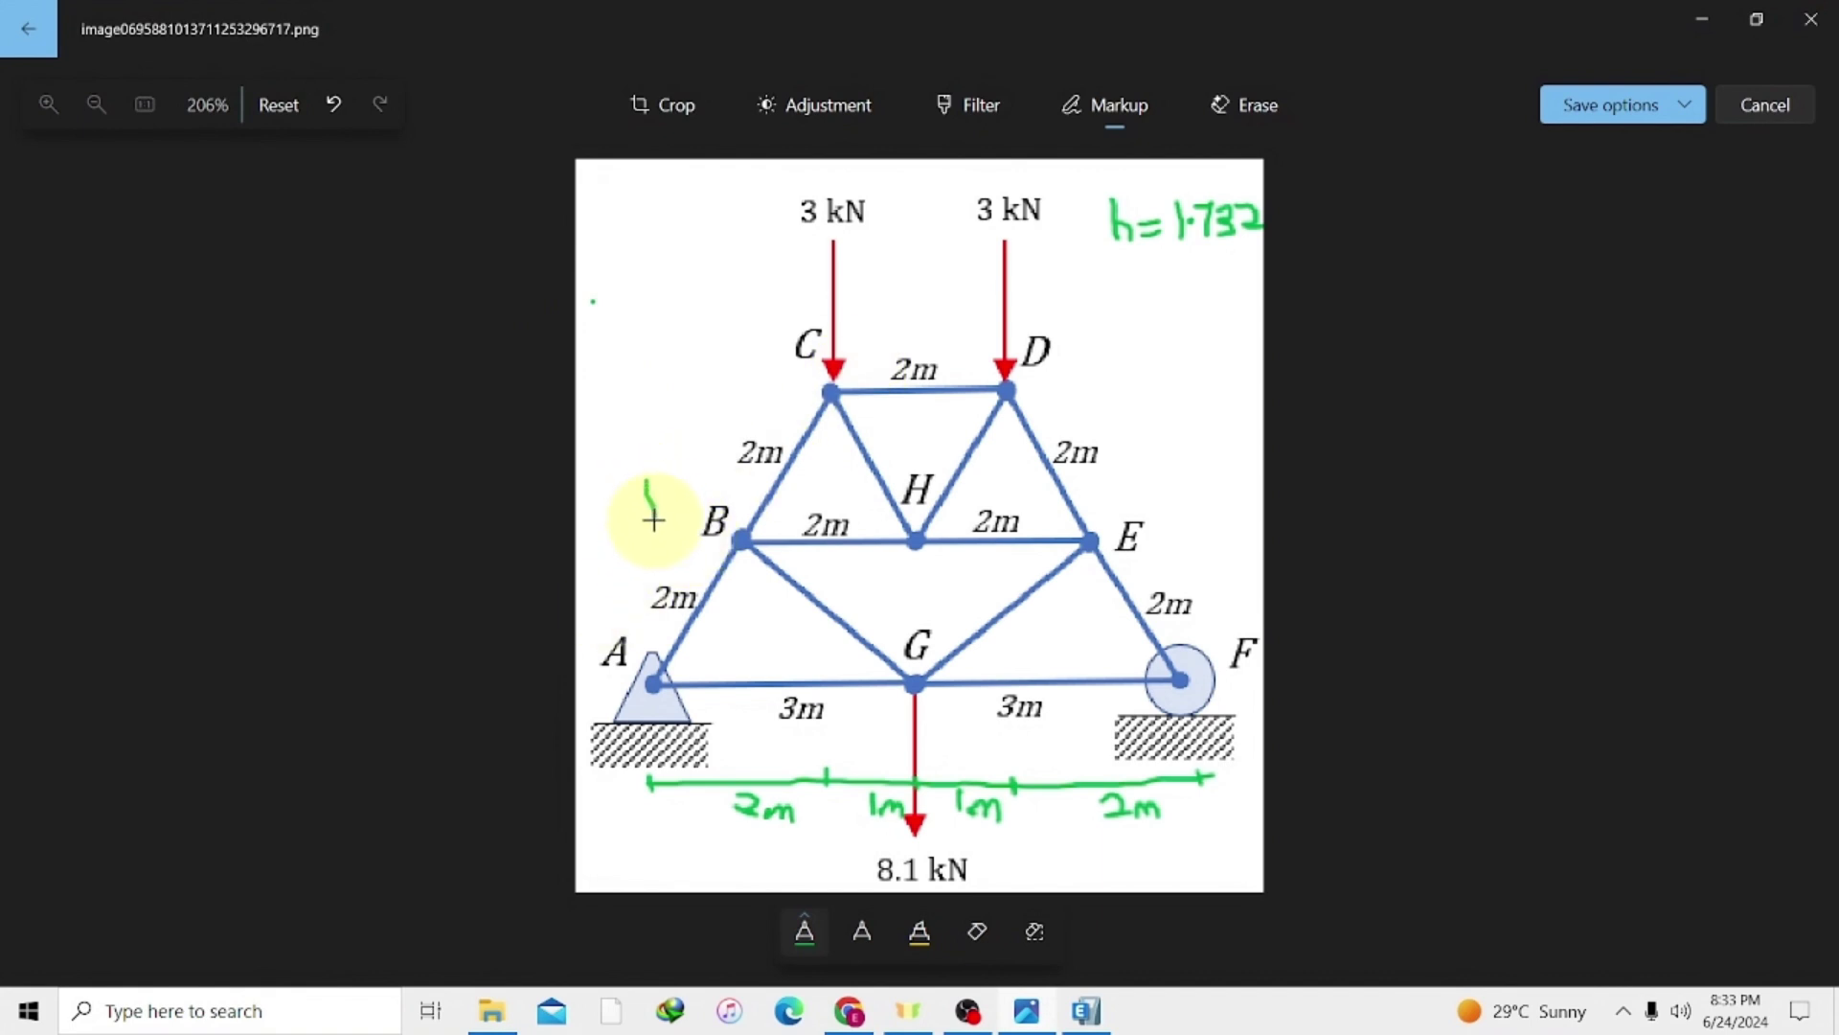
pyautogui.moveTo(653, 518); pyautogui.dragTo(652, 707)
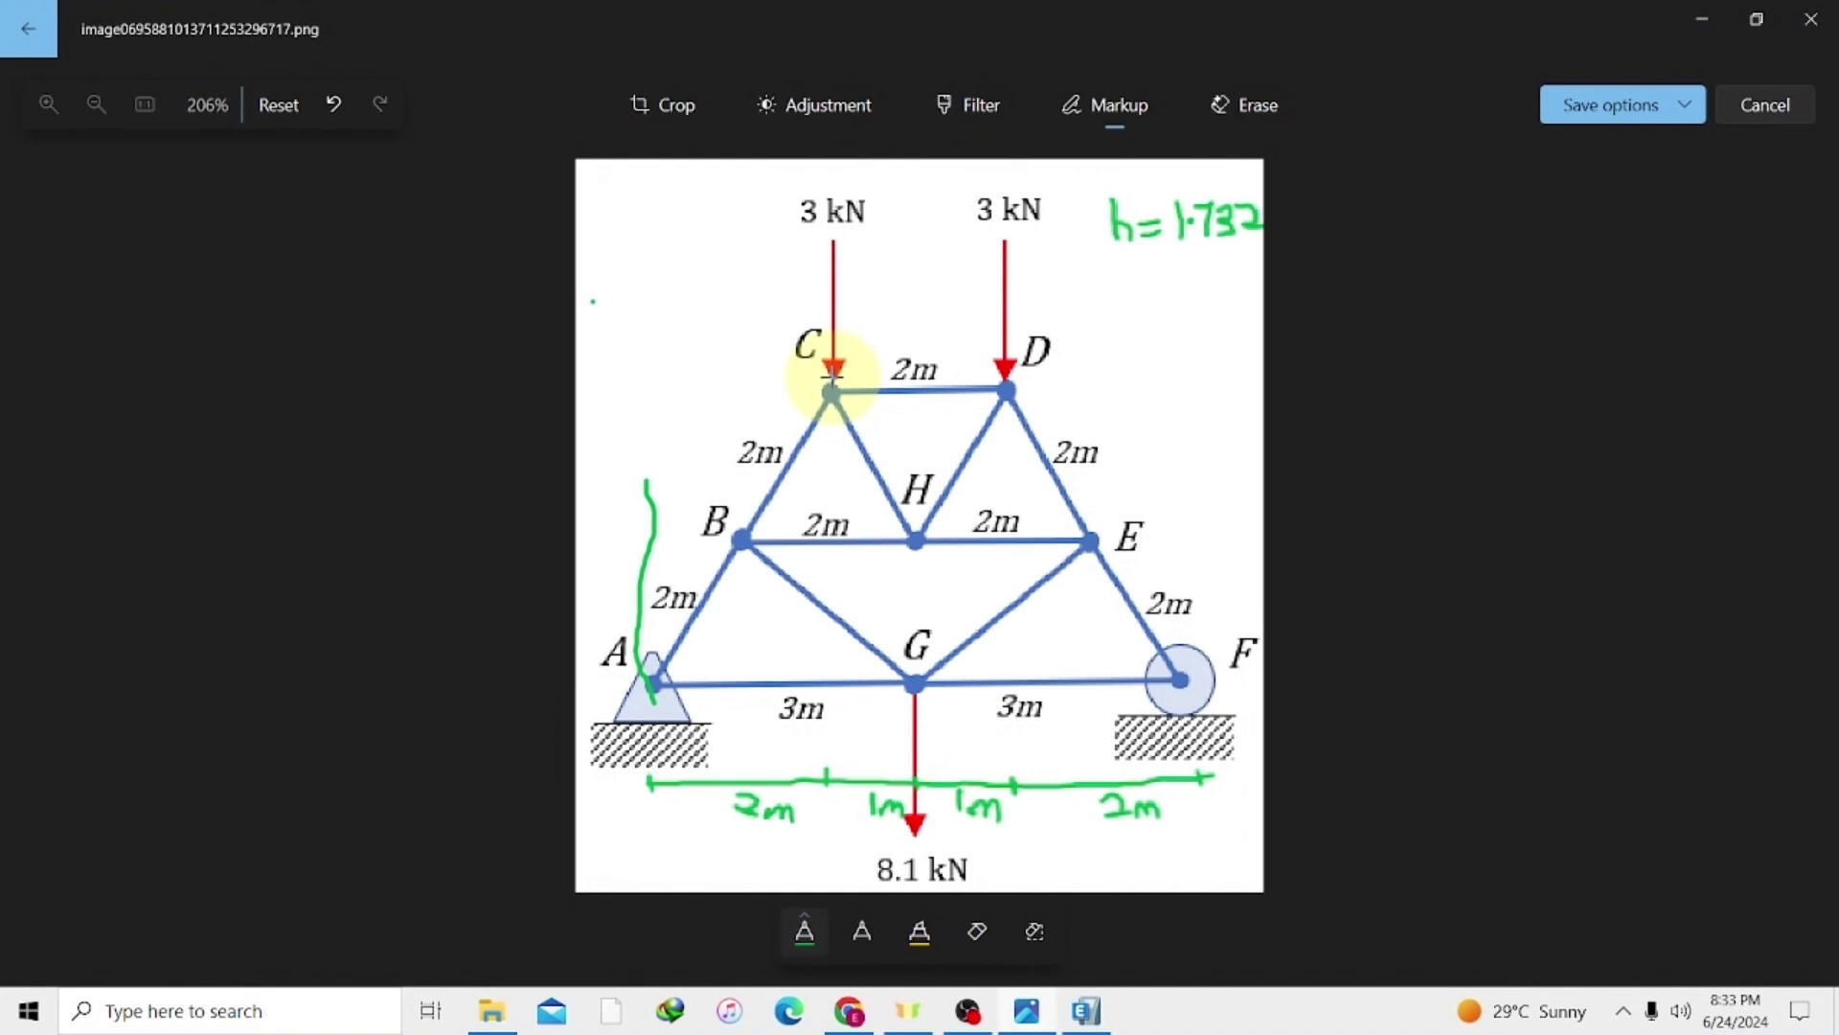
pyautogui.moveTo(832, 376); pyautogui.dragTo(834, 458)
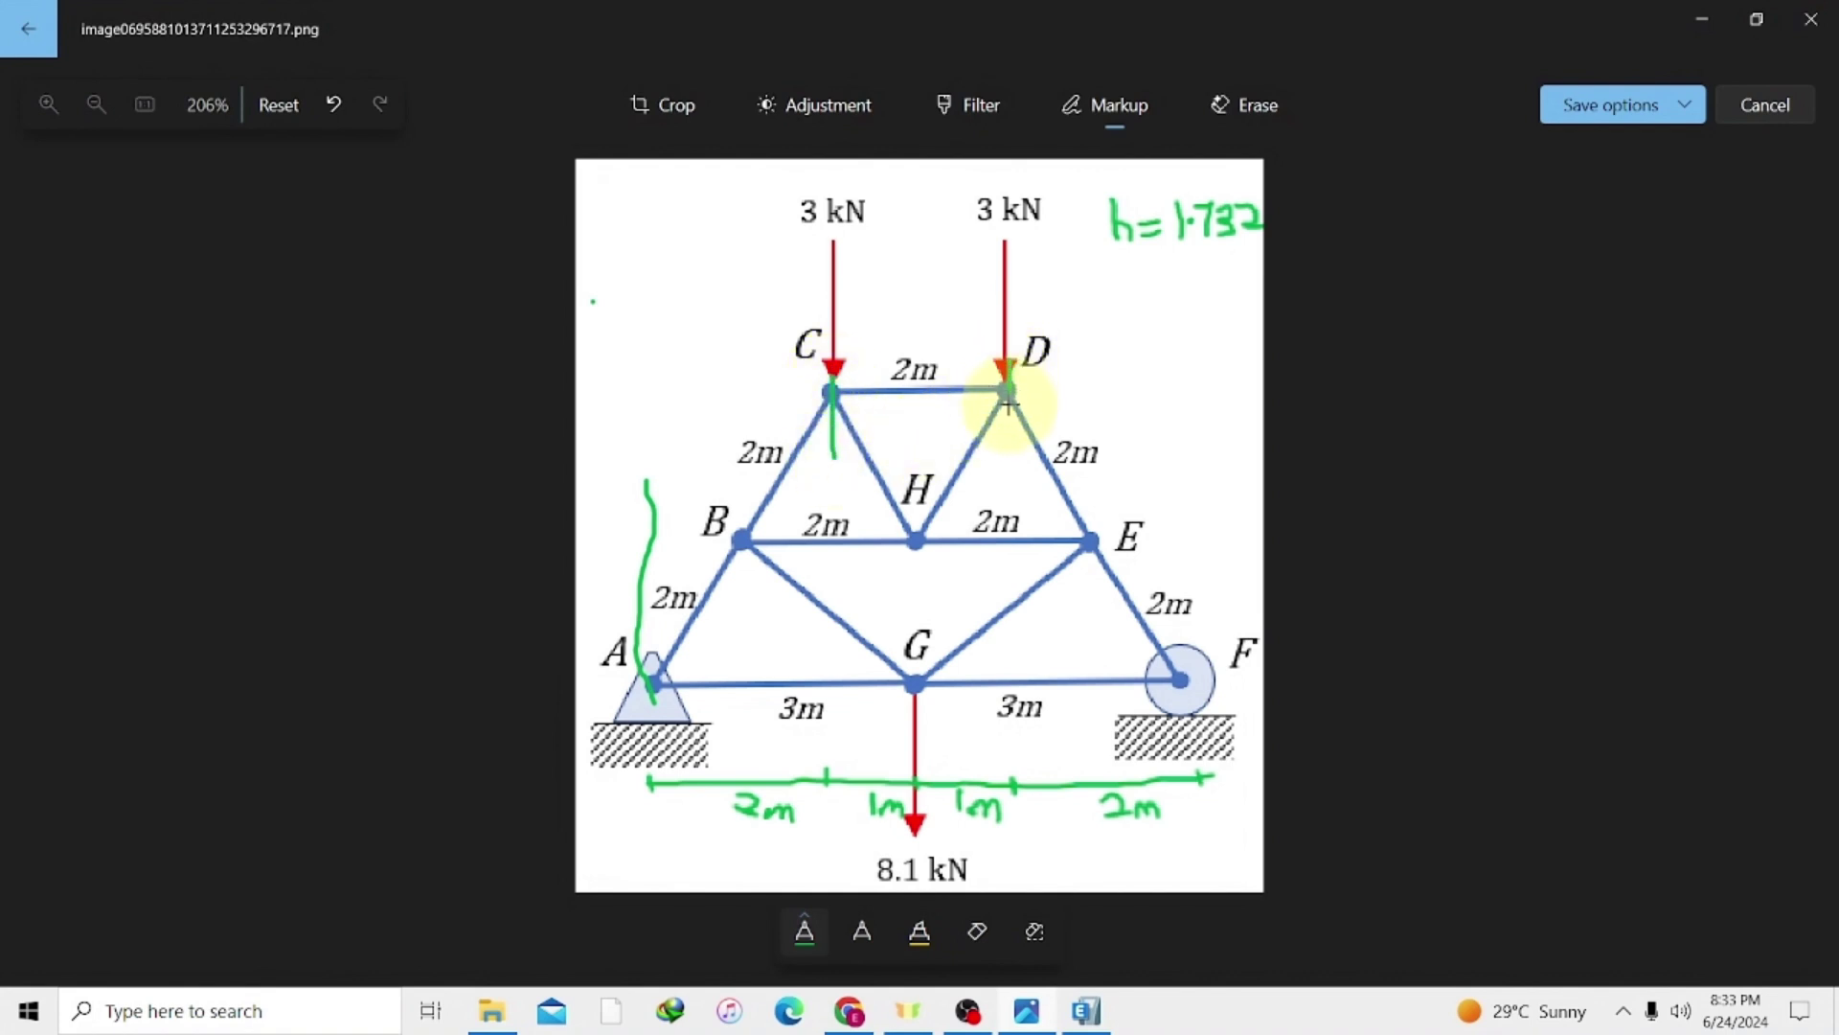
pyautogui.moveTo(1006, 367); pyautogui.dragTo(1006, 433)
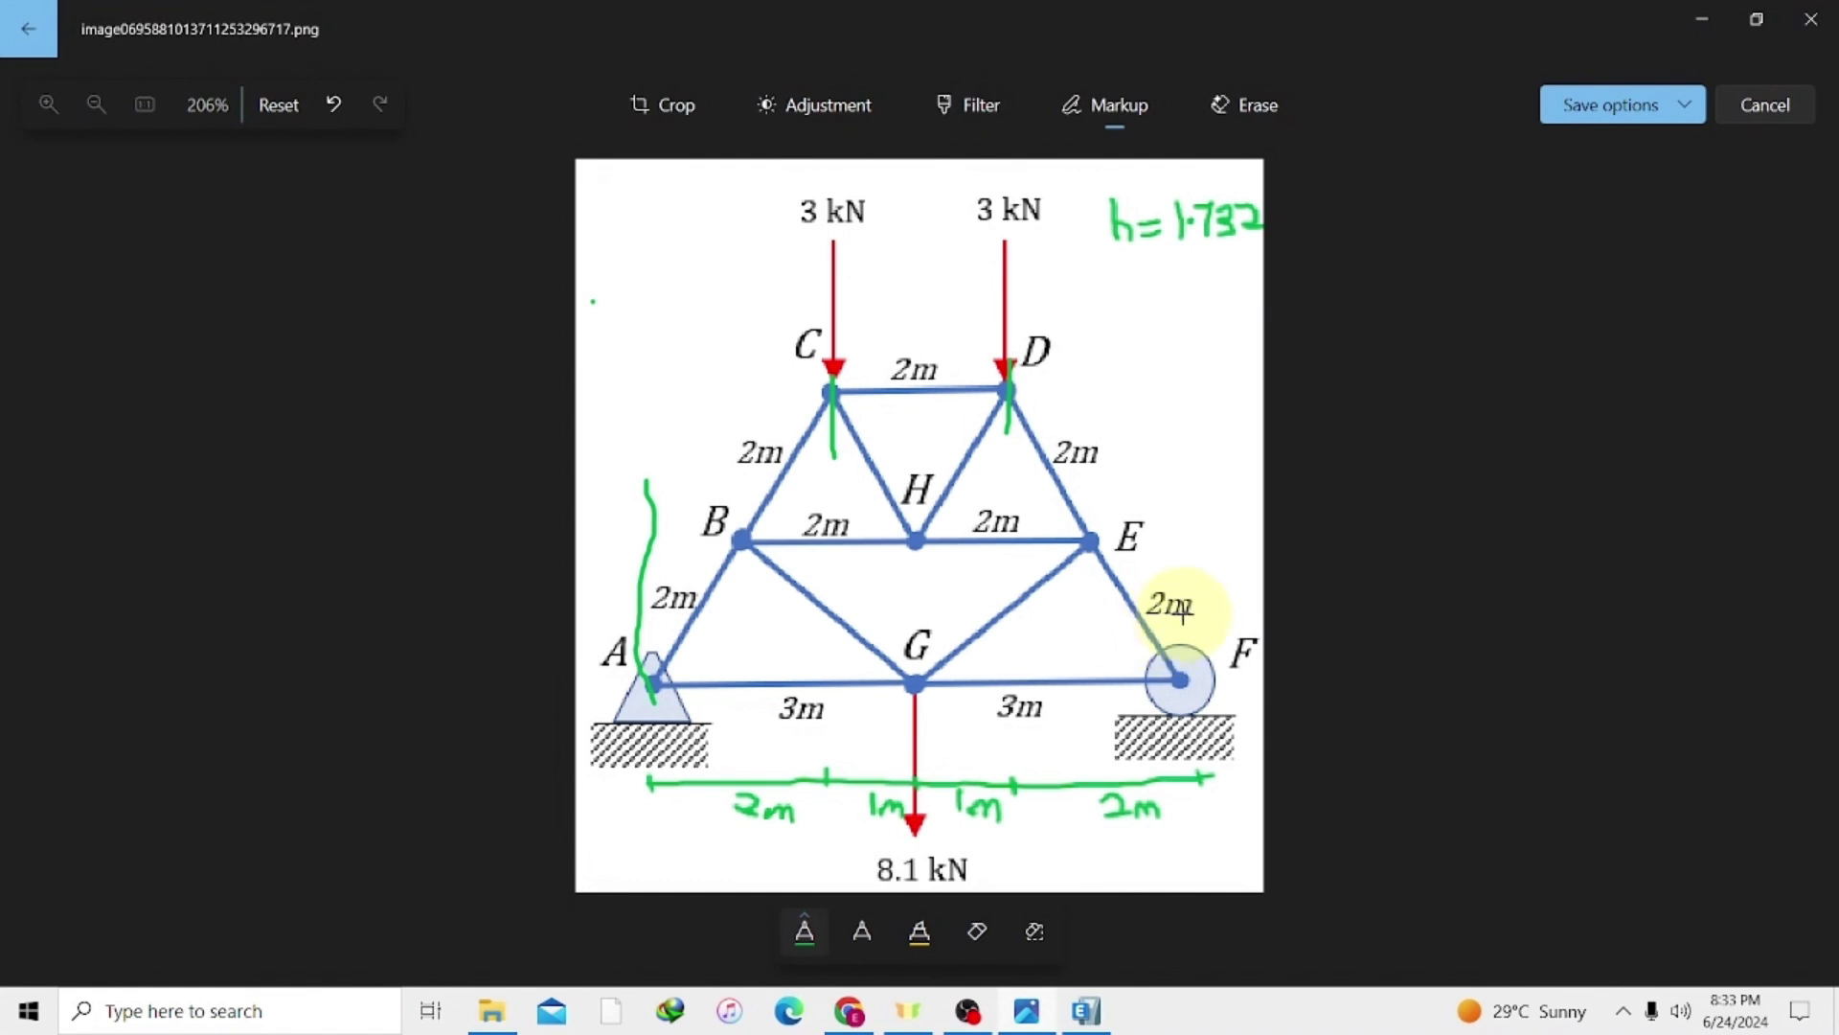
pyautogui.moveTo(1184, 604); pyautogui.dragTo(1184, 688)
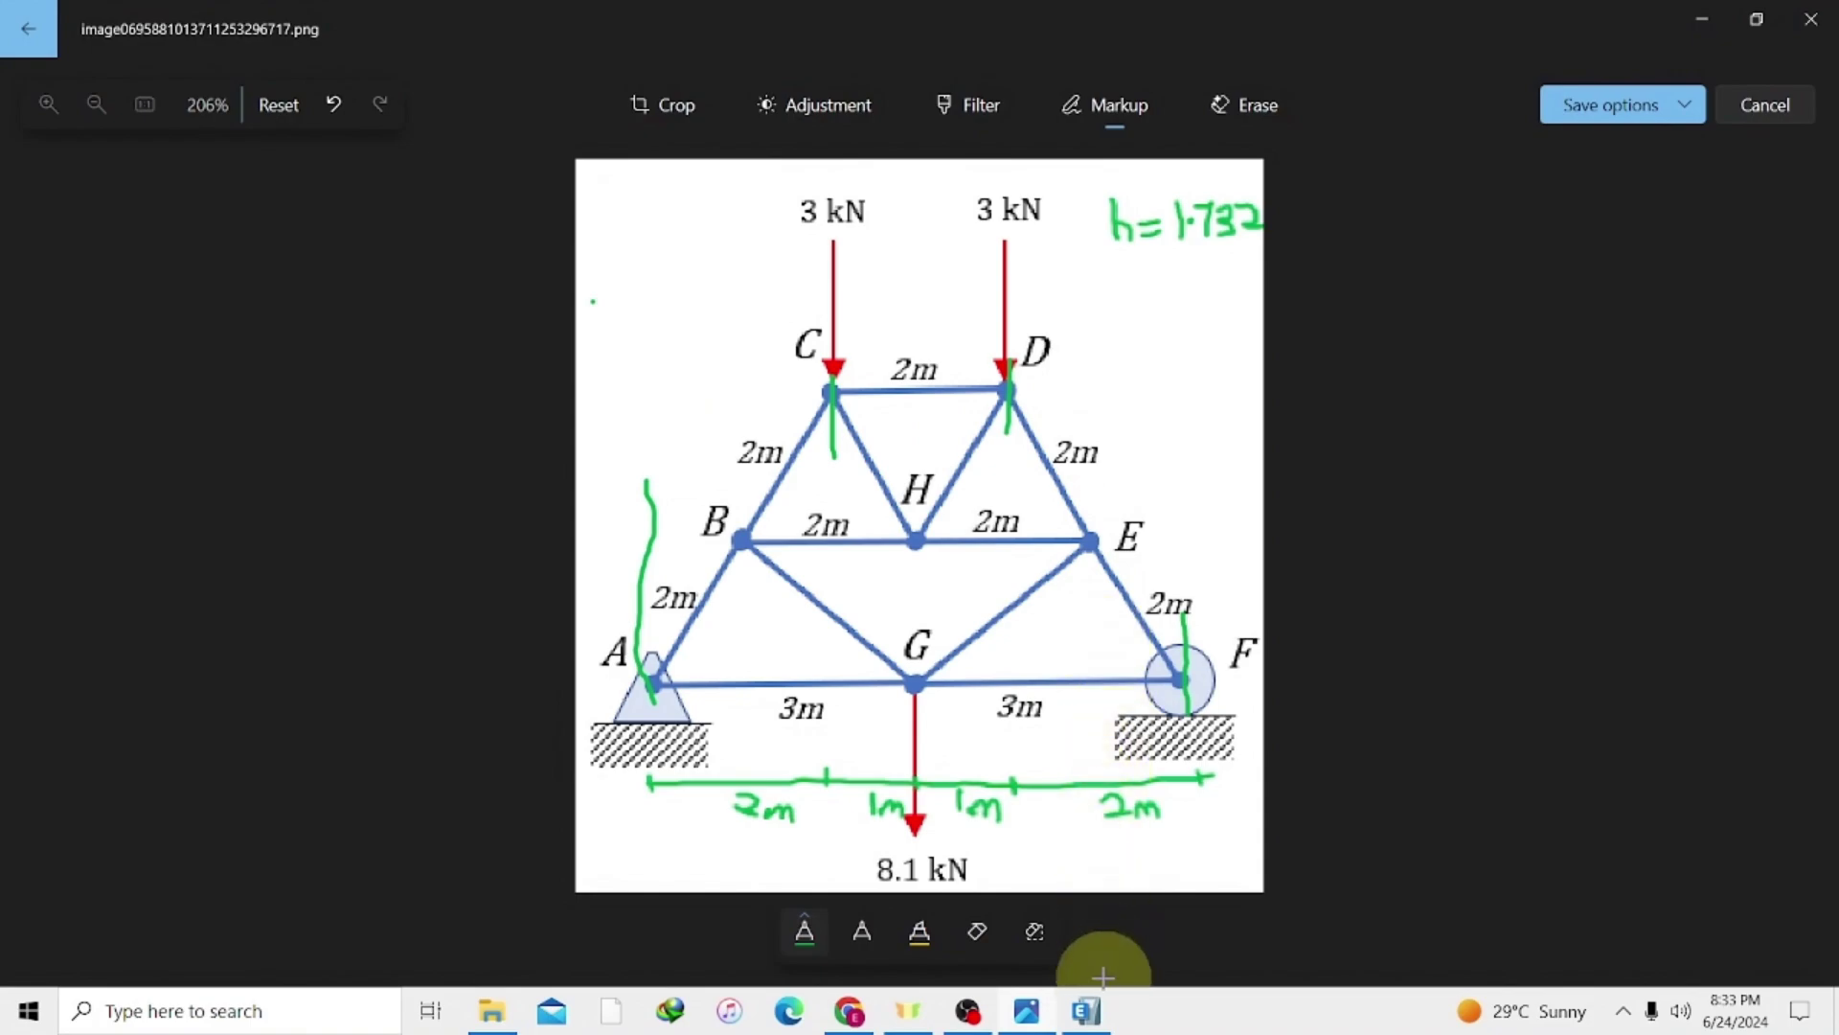
# Switch back to ETABS and define the plan grid with 4 grid lines in X and 1 in Y.
pyautogui.moveTo(1087, 1008)
pyautogui.click(1096, 899)
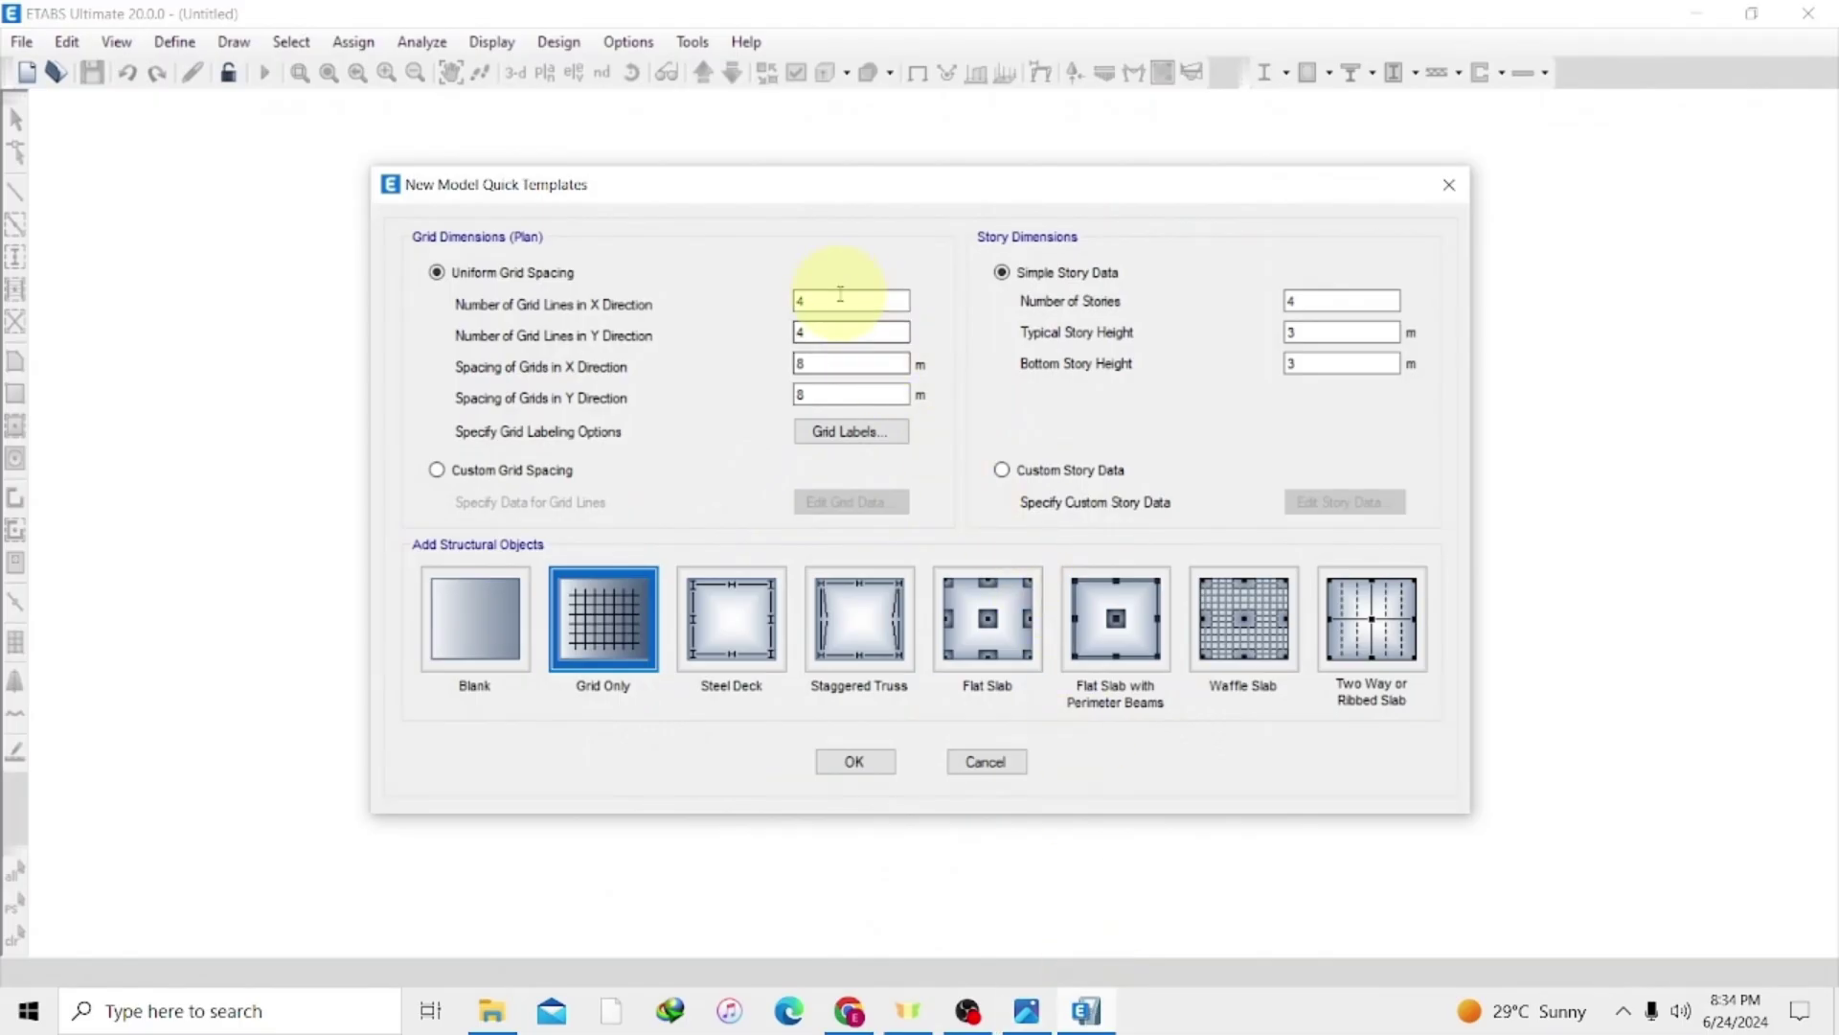
pyautogui.click(840, 301)
pyautogui.click(838, 301)
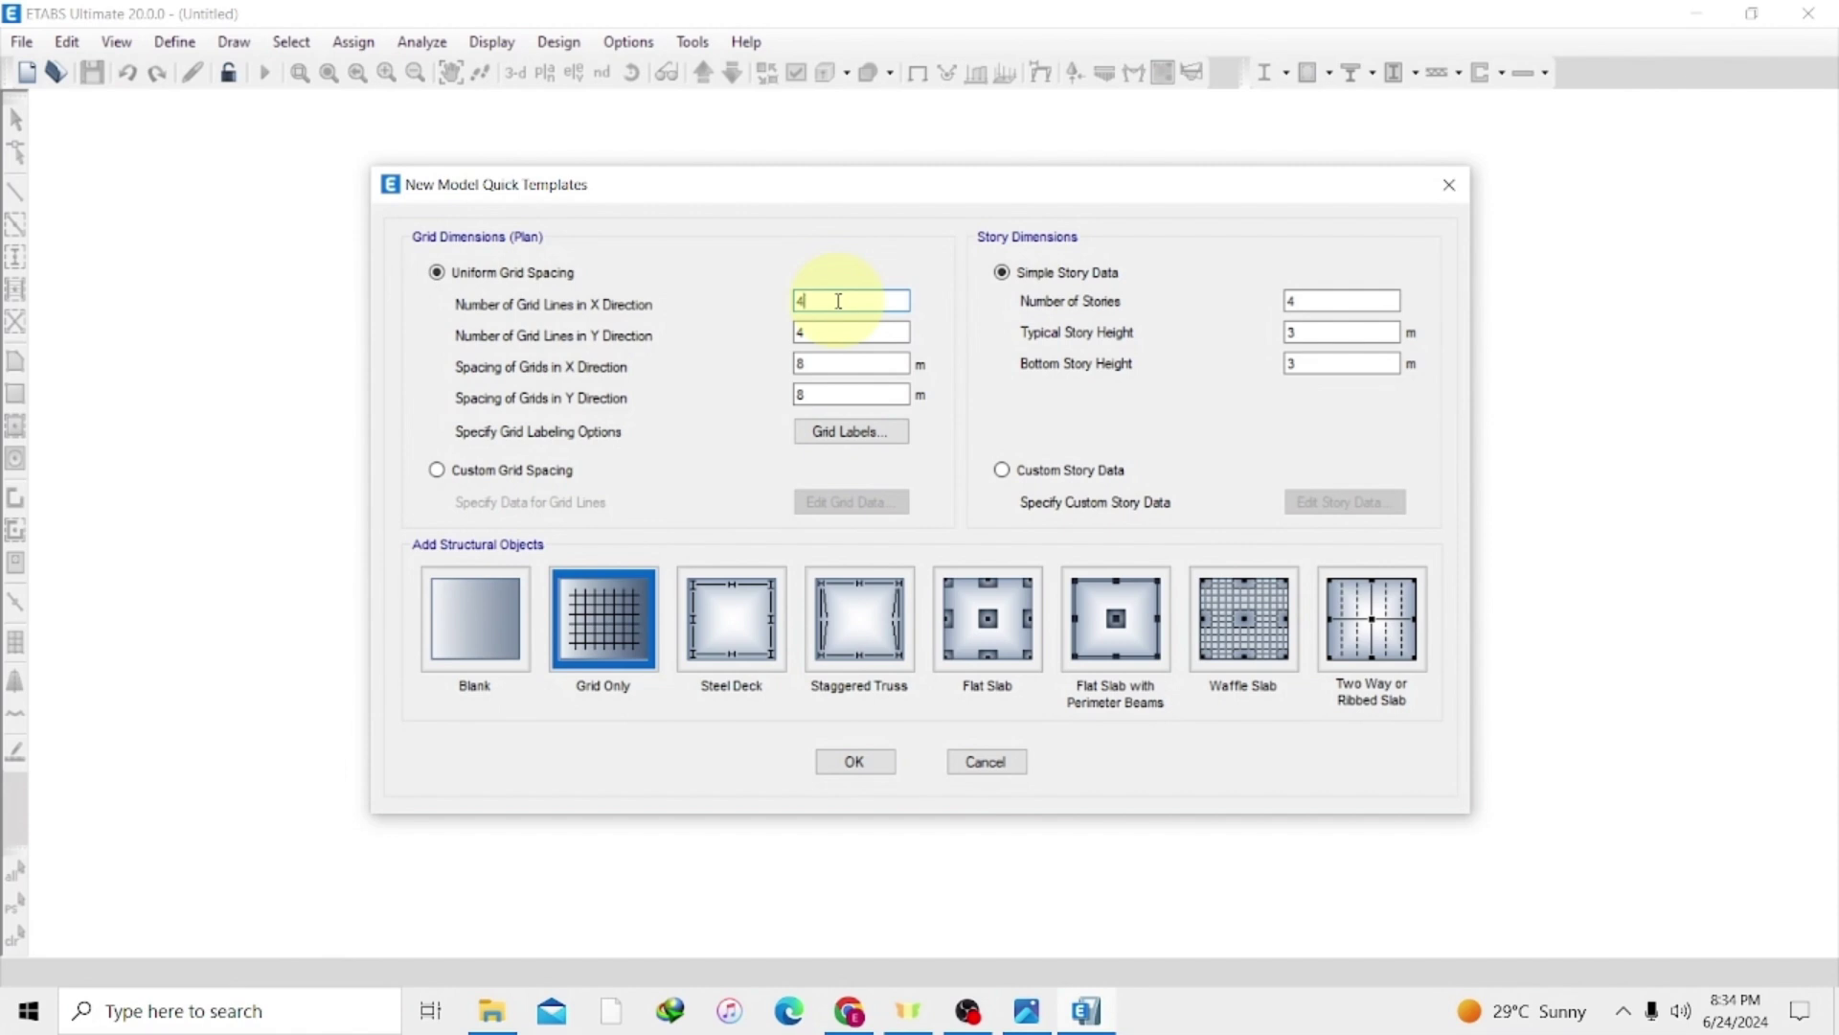
pyautogui.click(843, 329)
# Check the truss image, then use custom grid spacing with 2 m X spacing for grids A, B and C and a 400 mm bubble size.
pyautogui.click(1027, 1002)
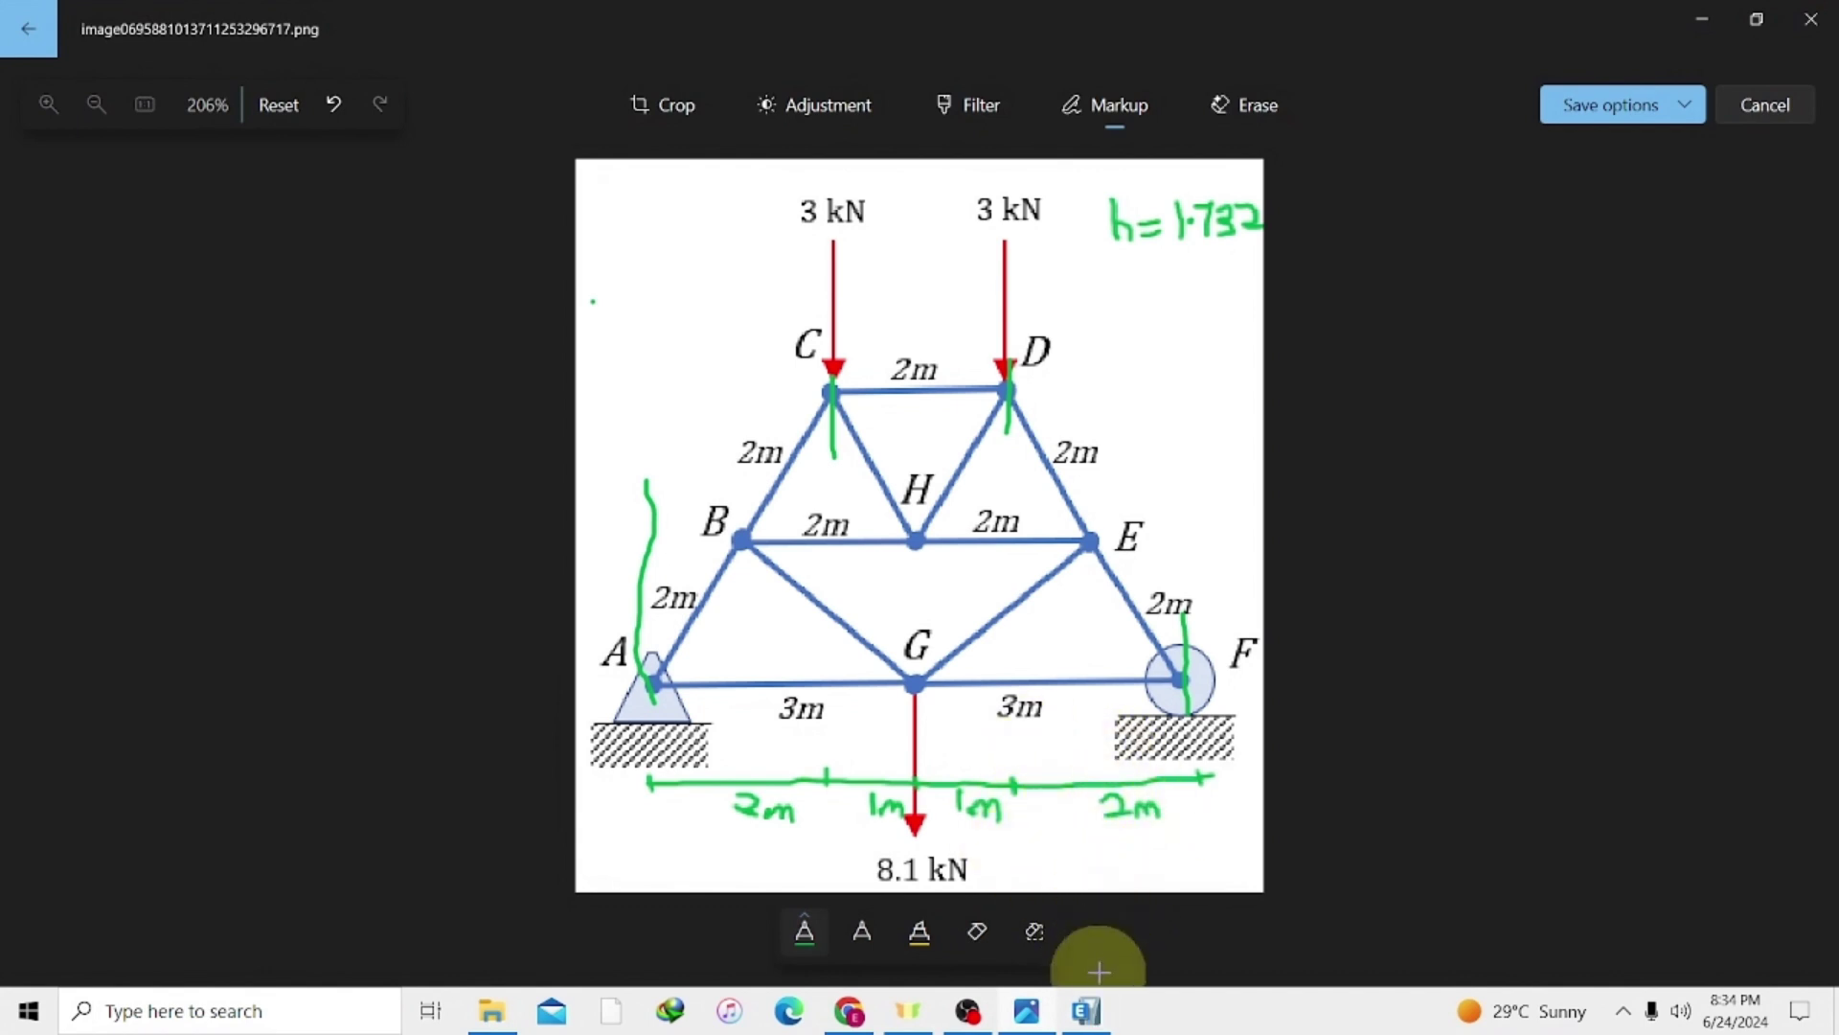
pyautogui.click(1086, 1011)
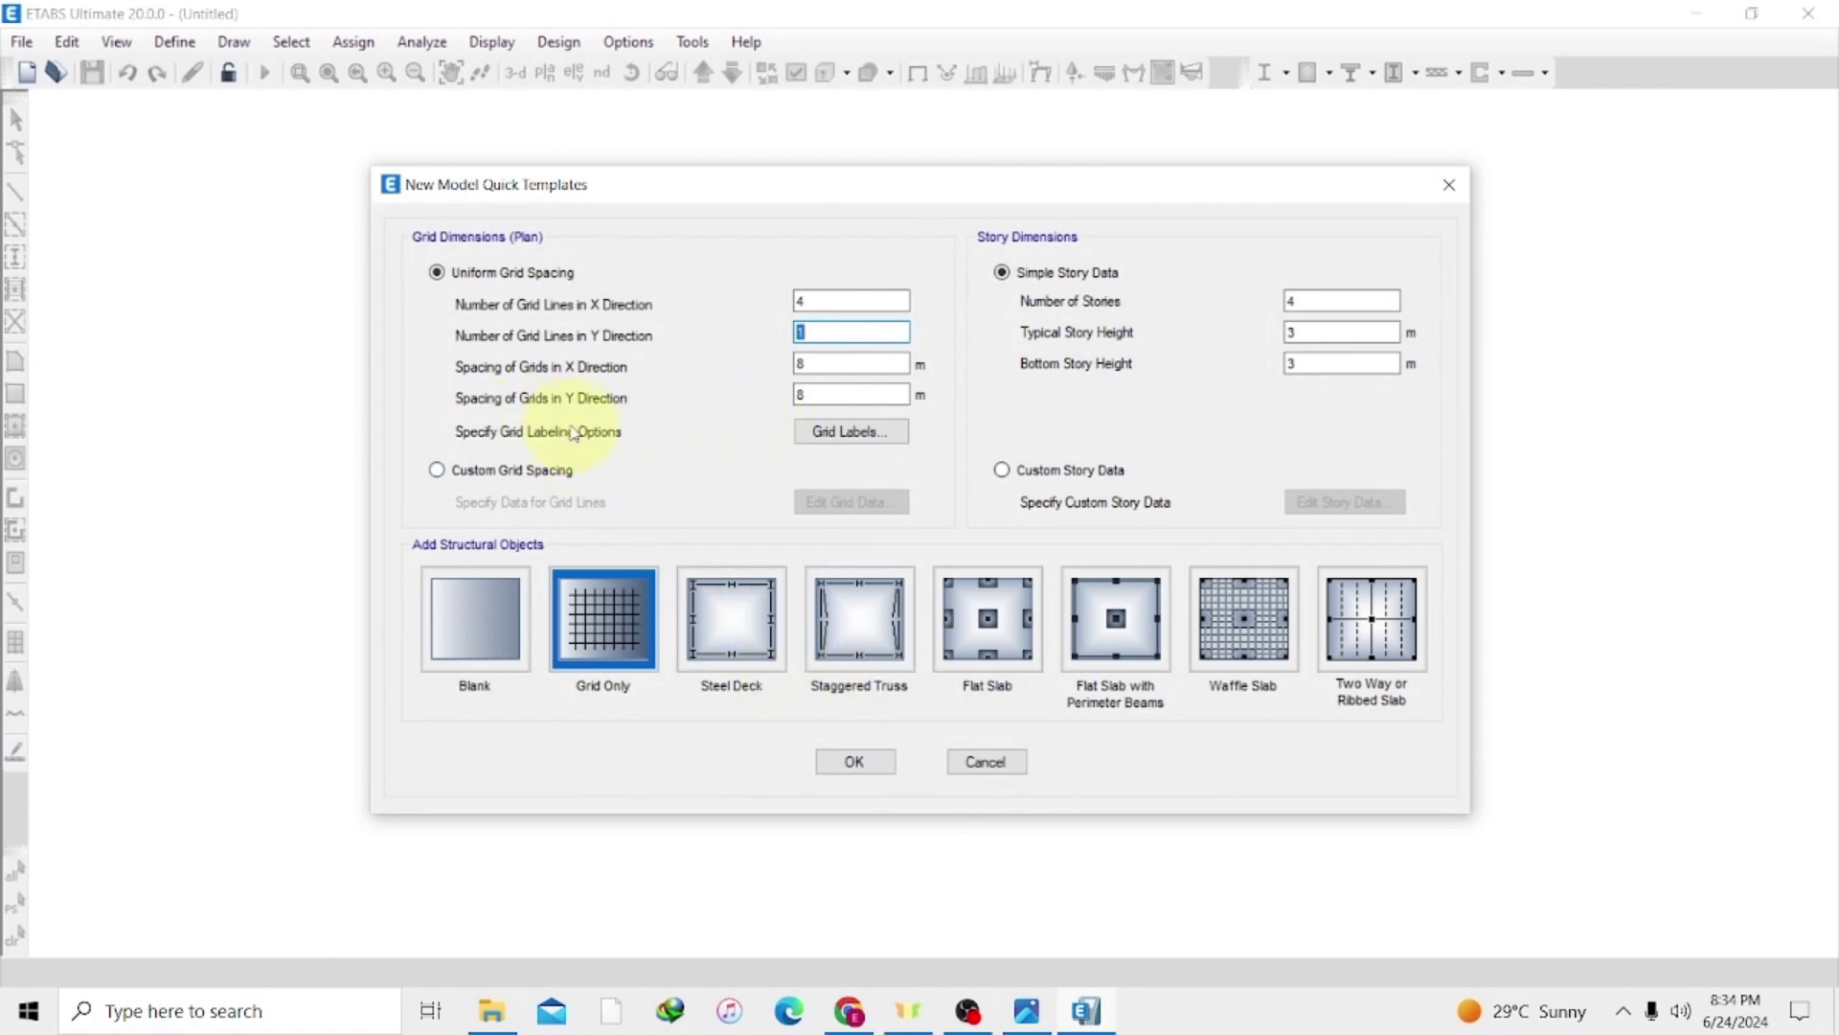
pyautogui.click(437, 471)
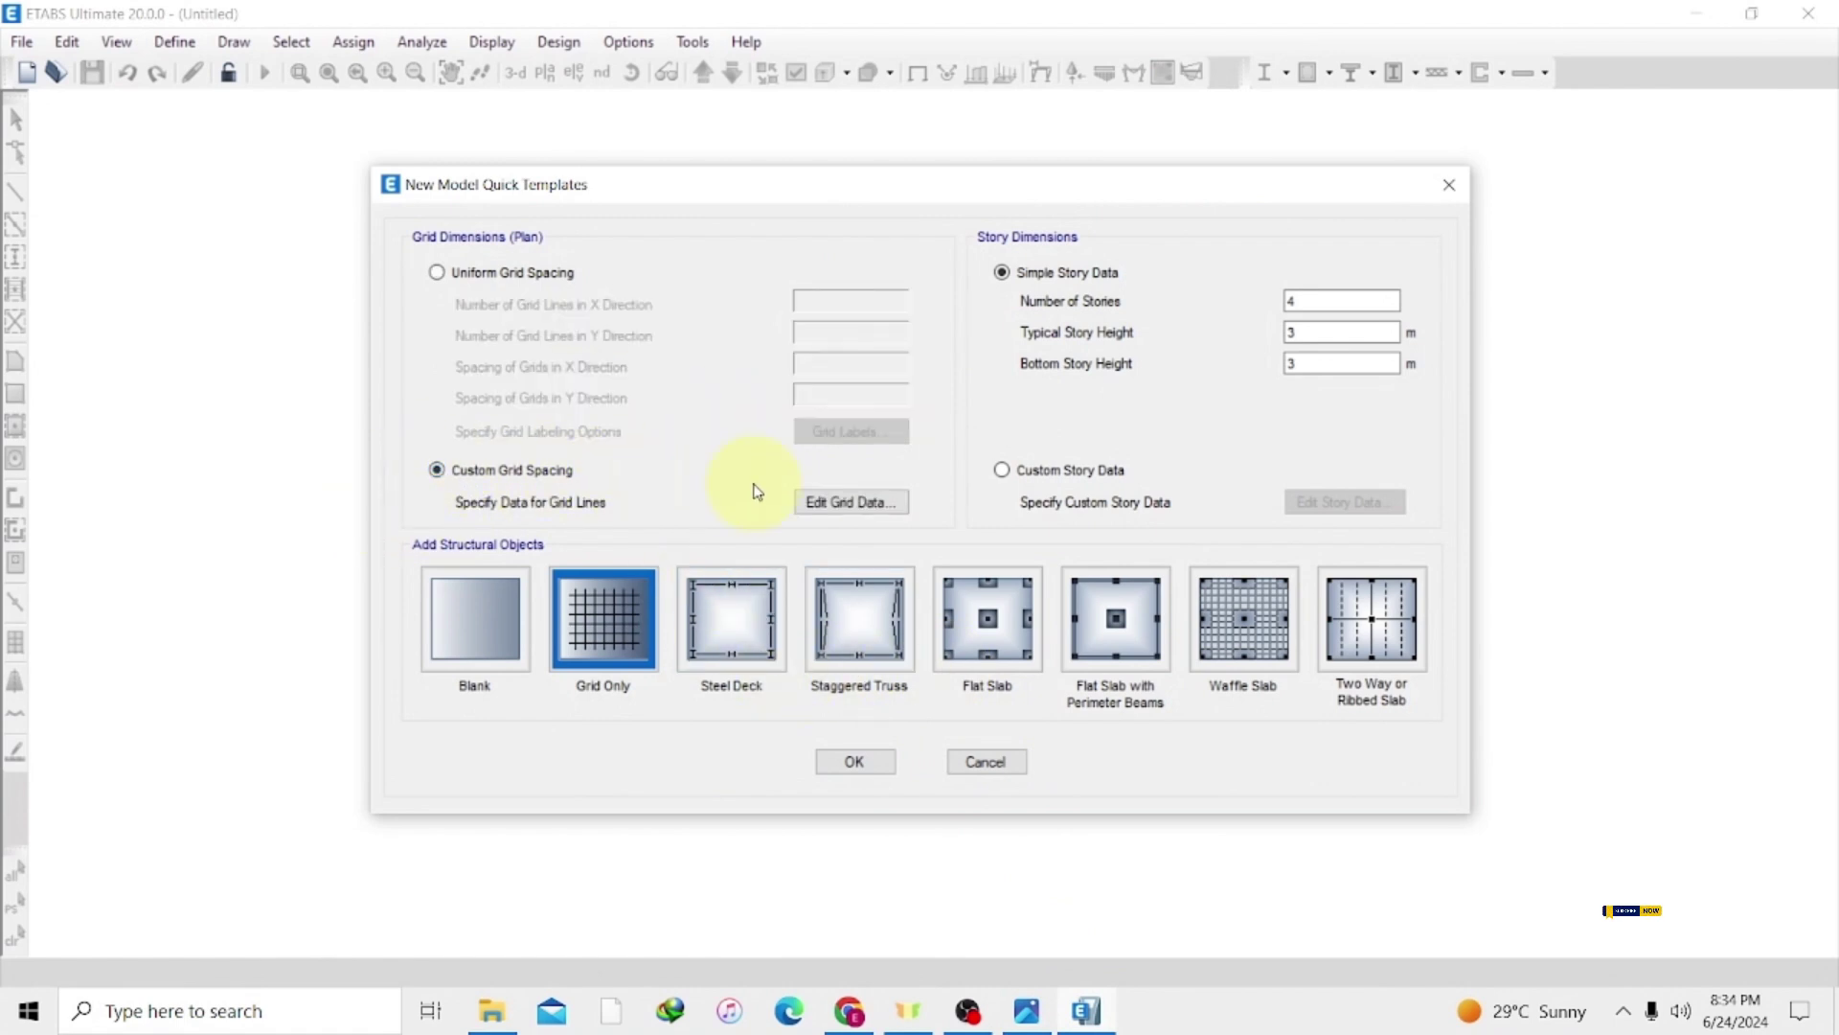
pyautogui.click(832, 503)
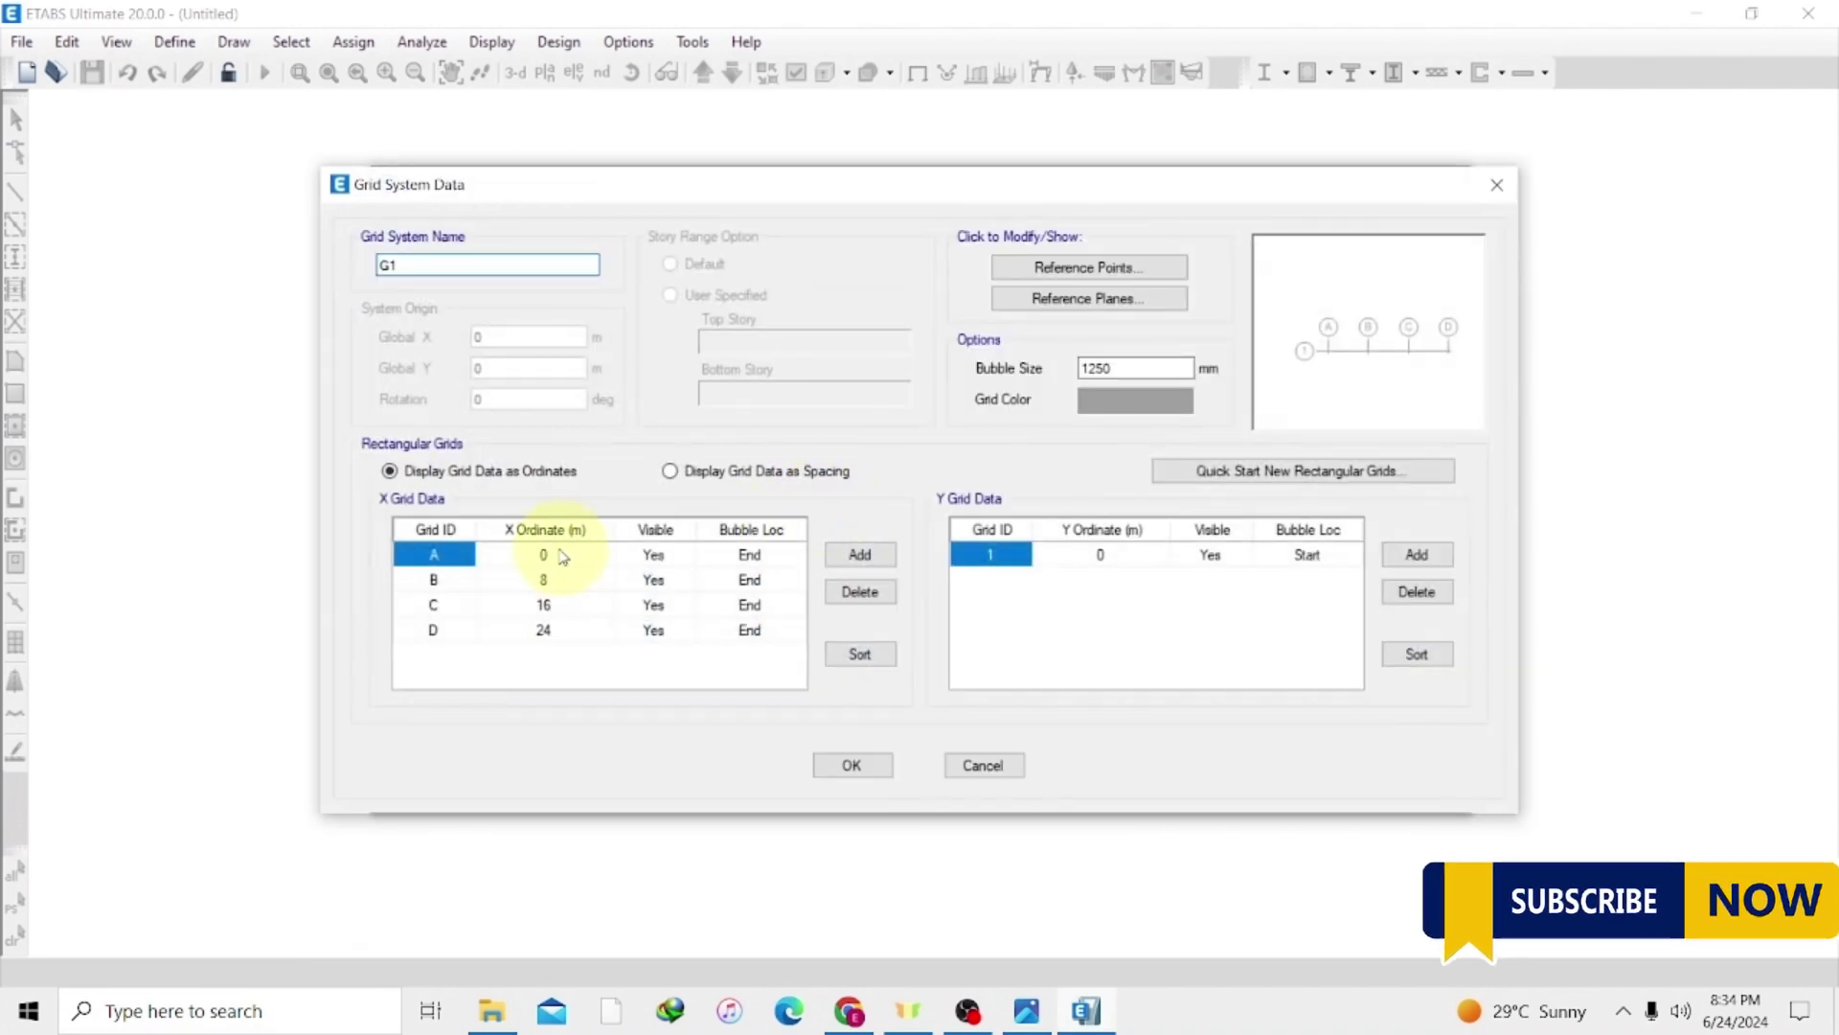
pyautogui.click(670, 471)
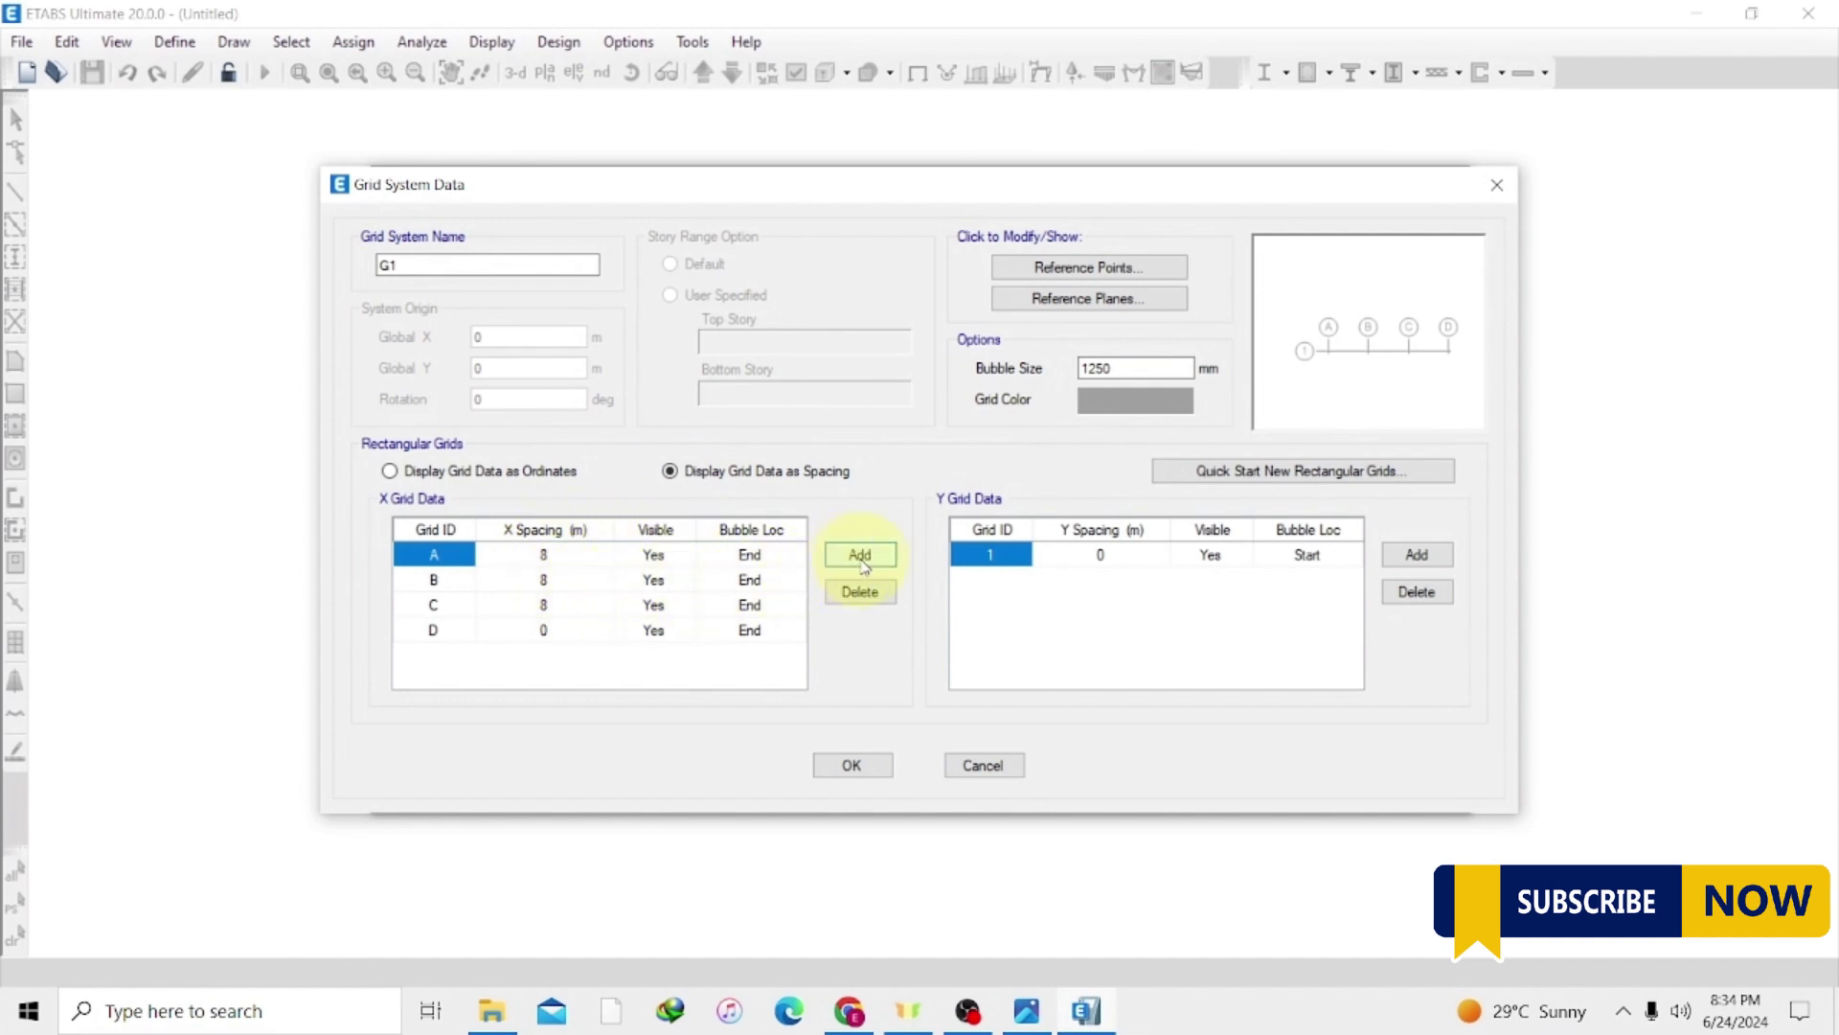
pyautogui.click(539, 556)
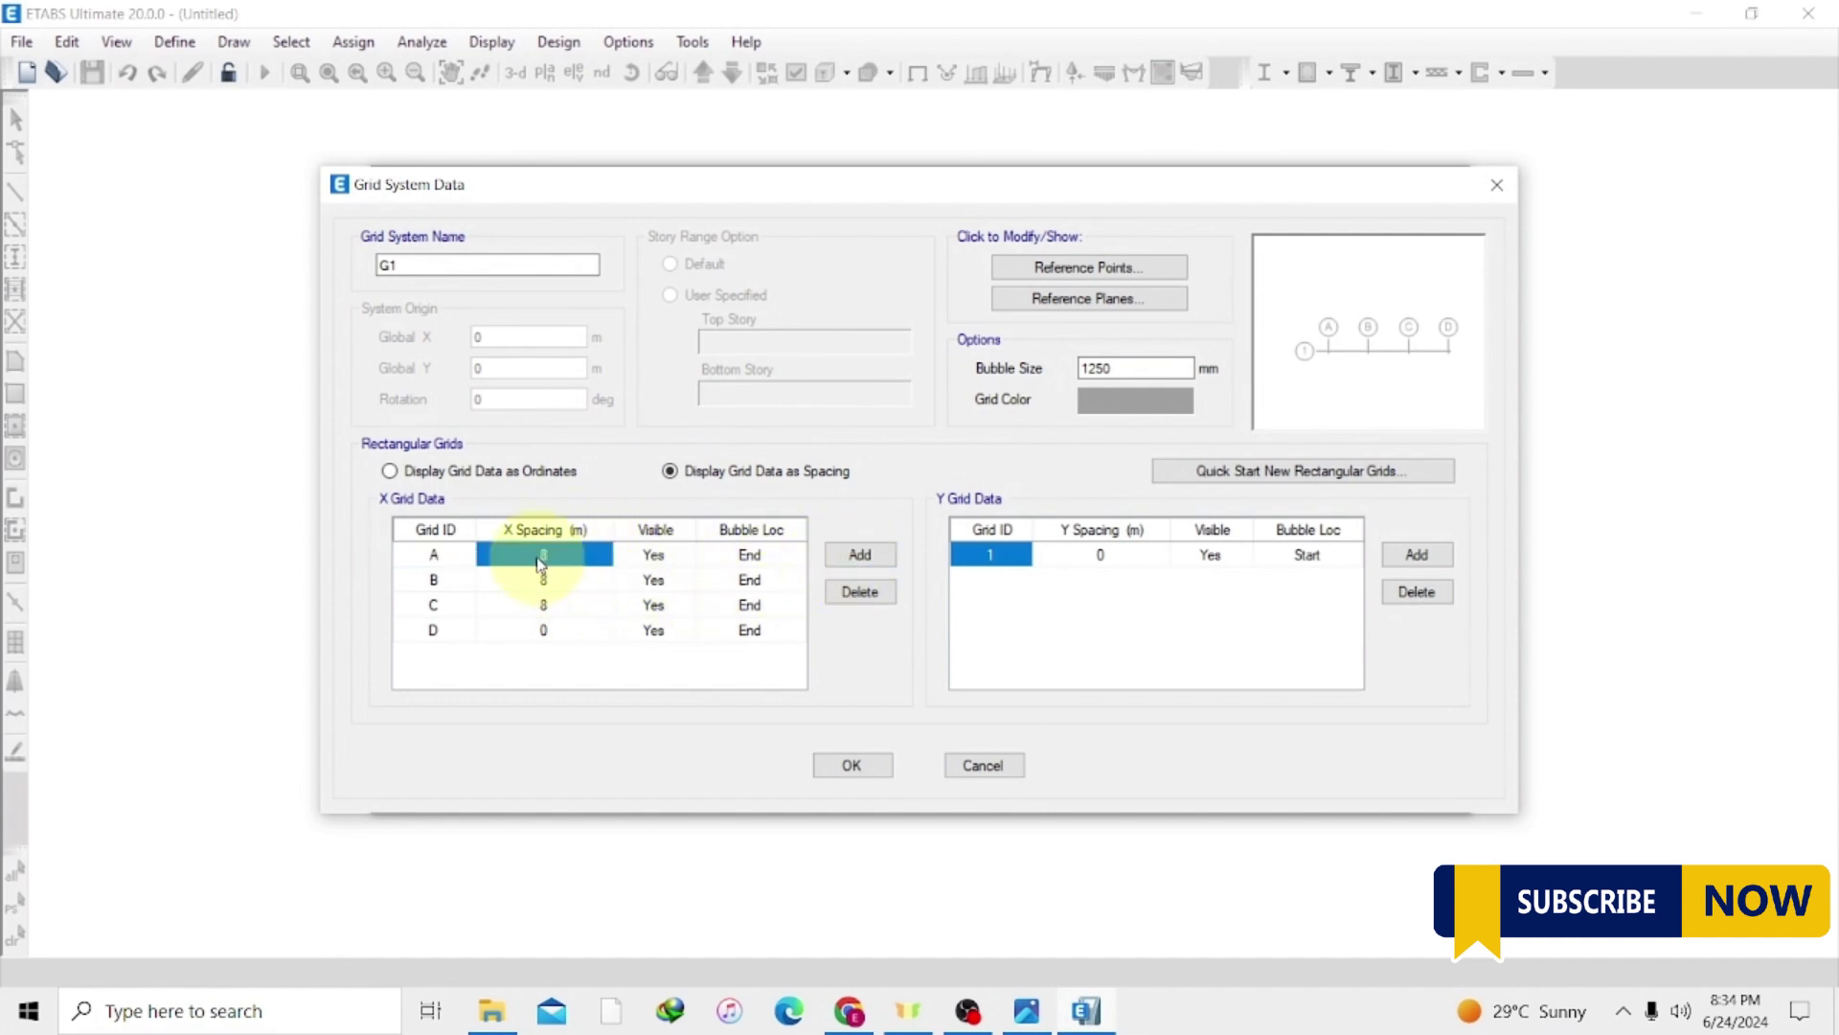
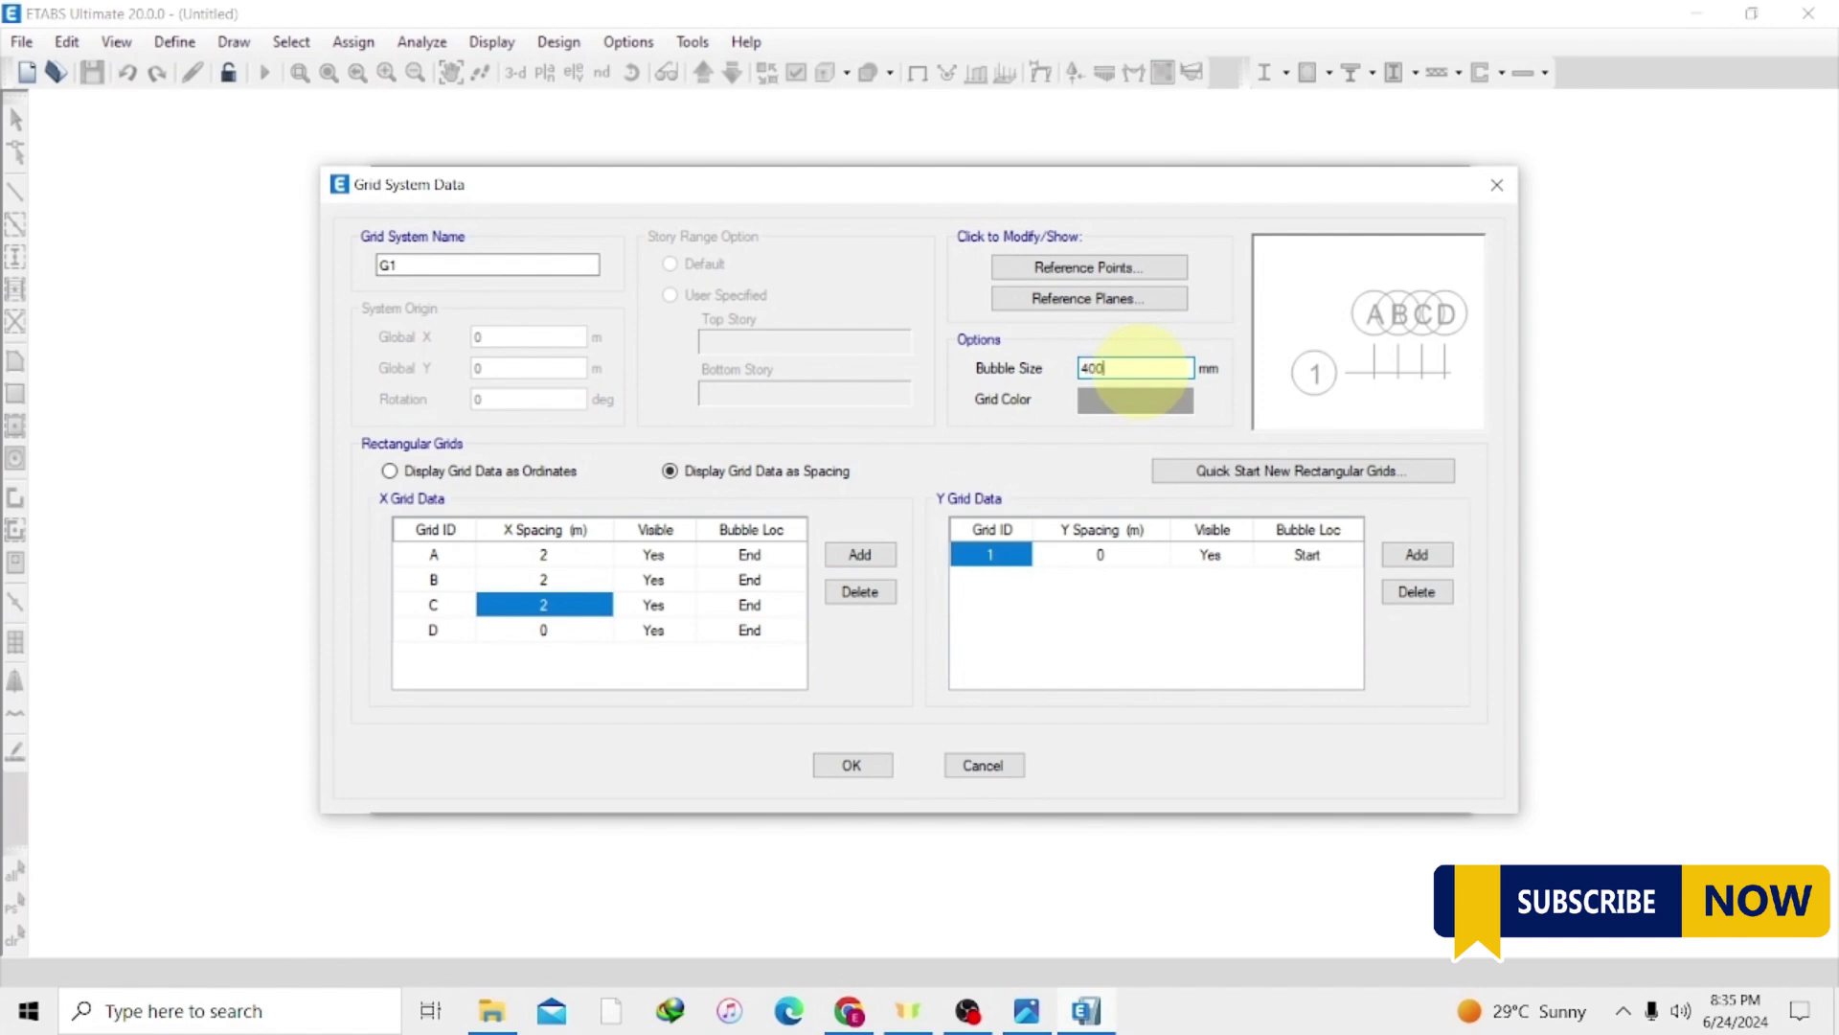
pyautogui.press('Tab')
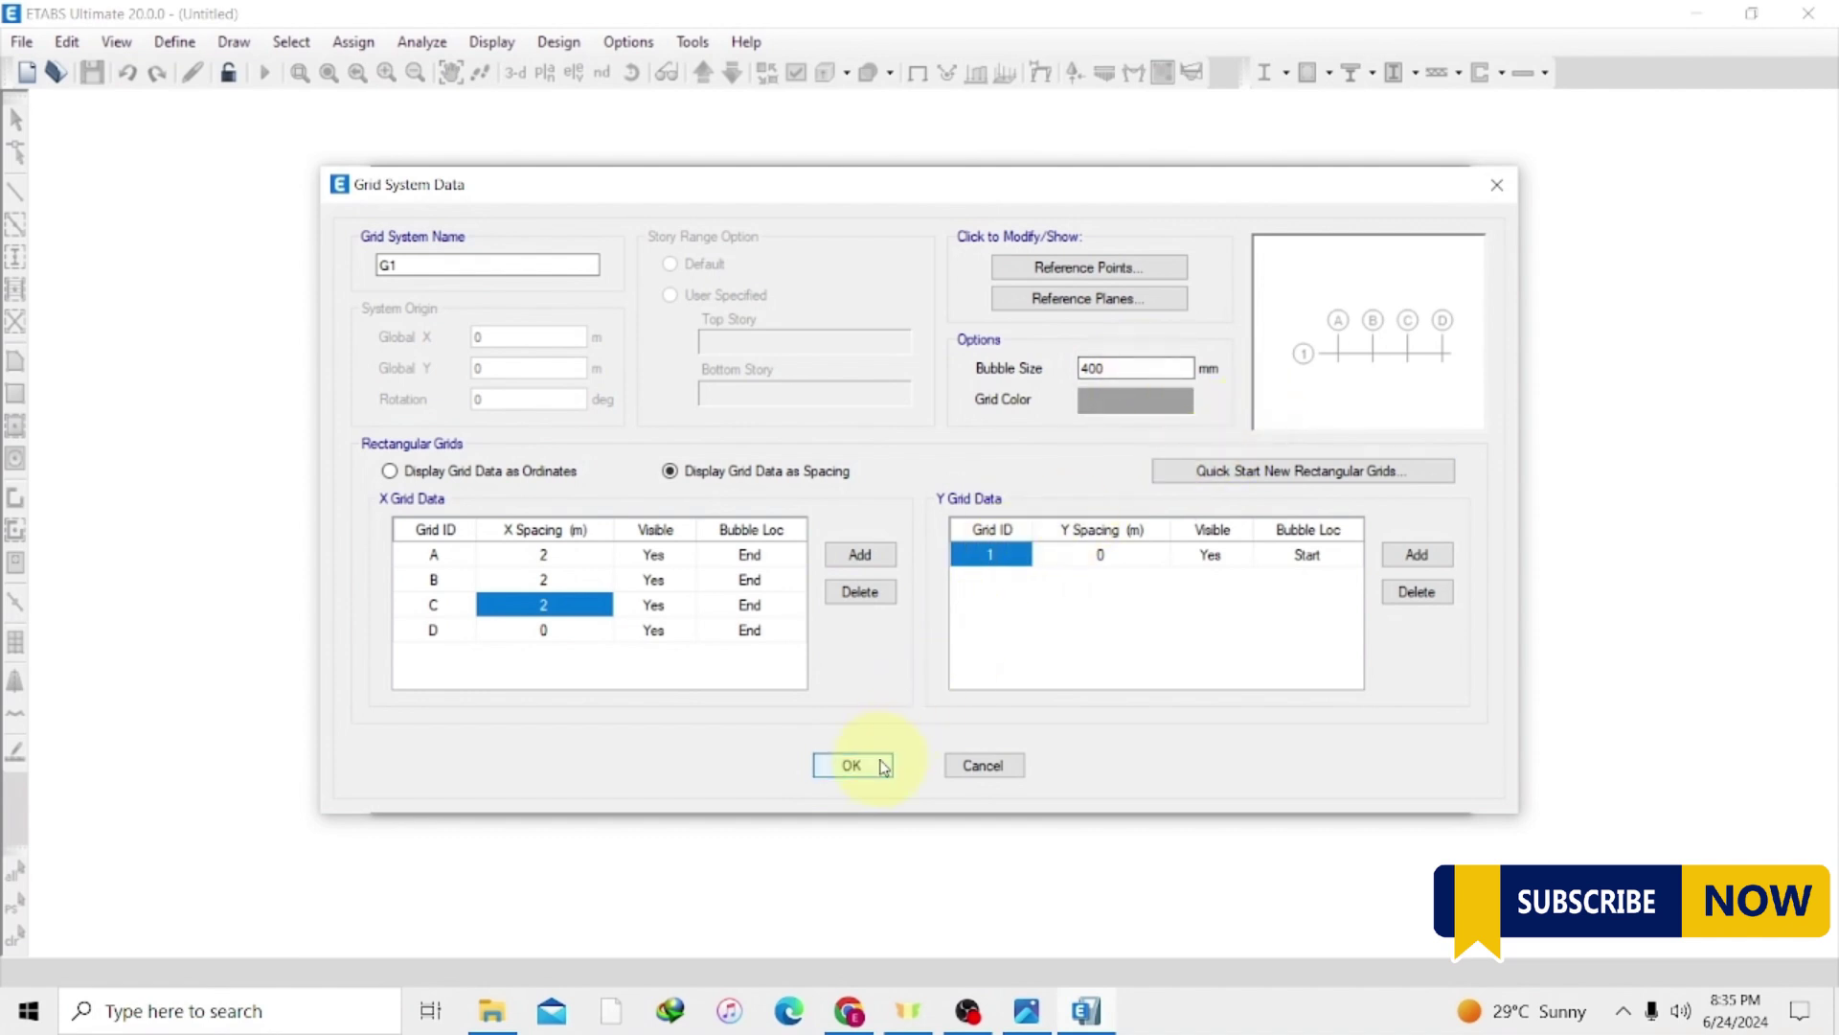
pyautogui.click(852, 765)
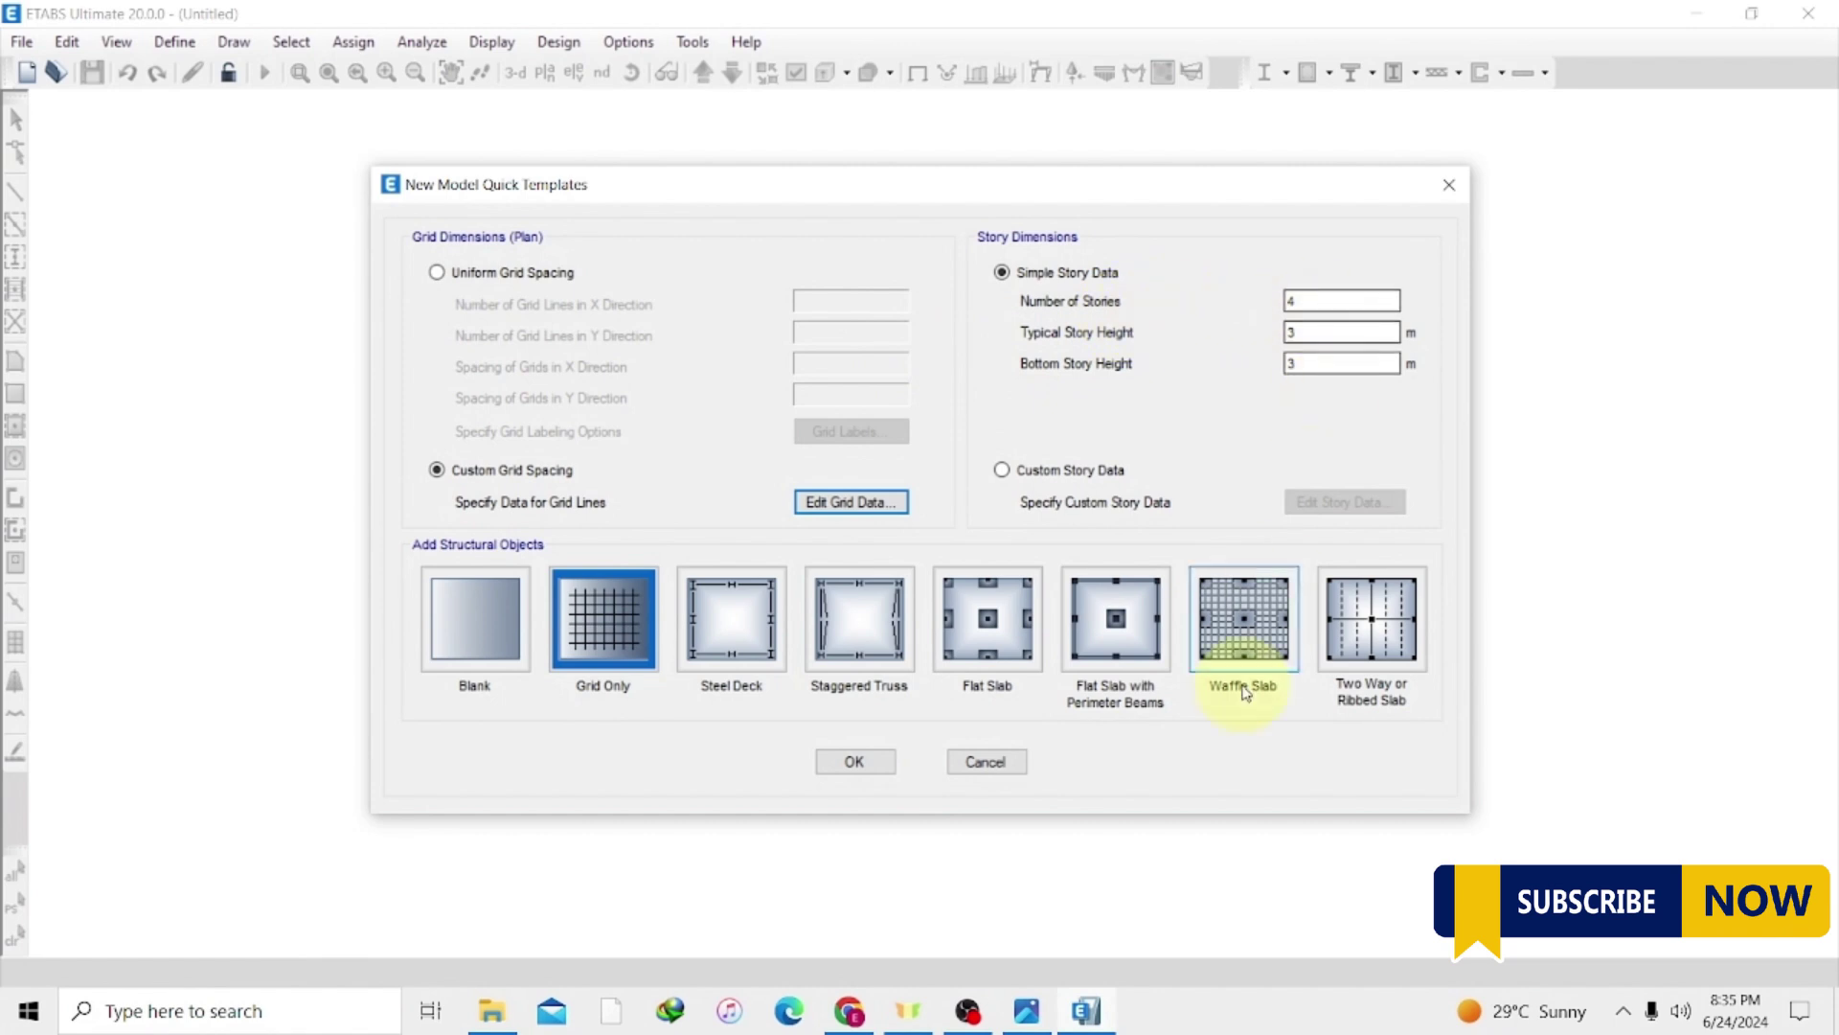
# Set the typical and bottom story heights to 1.732 m, taking the height from the truss image.
pyautogui.click(1026, 1011)
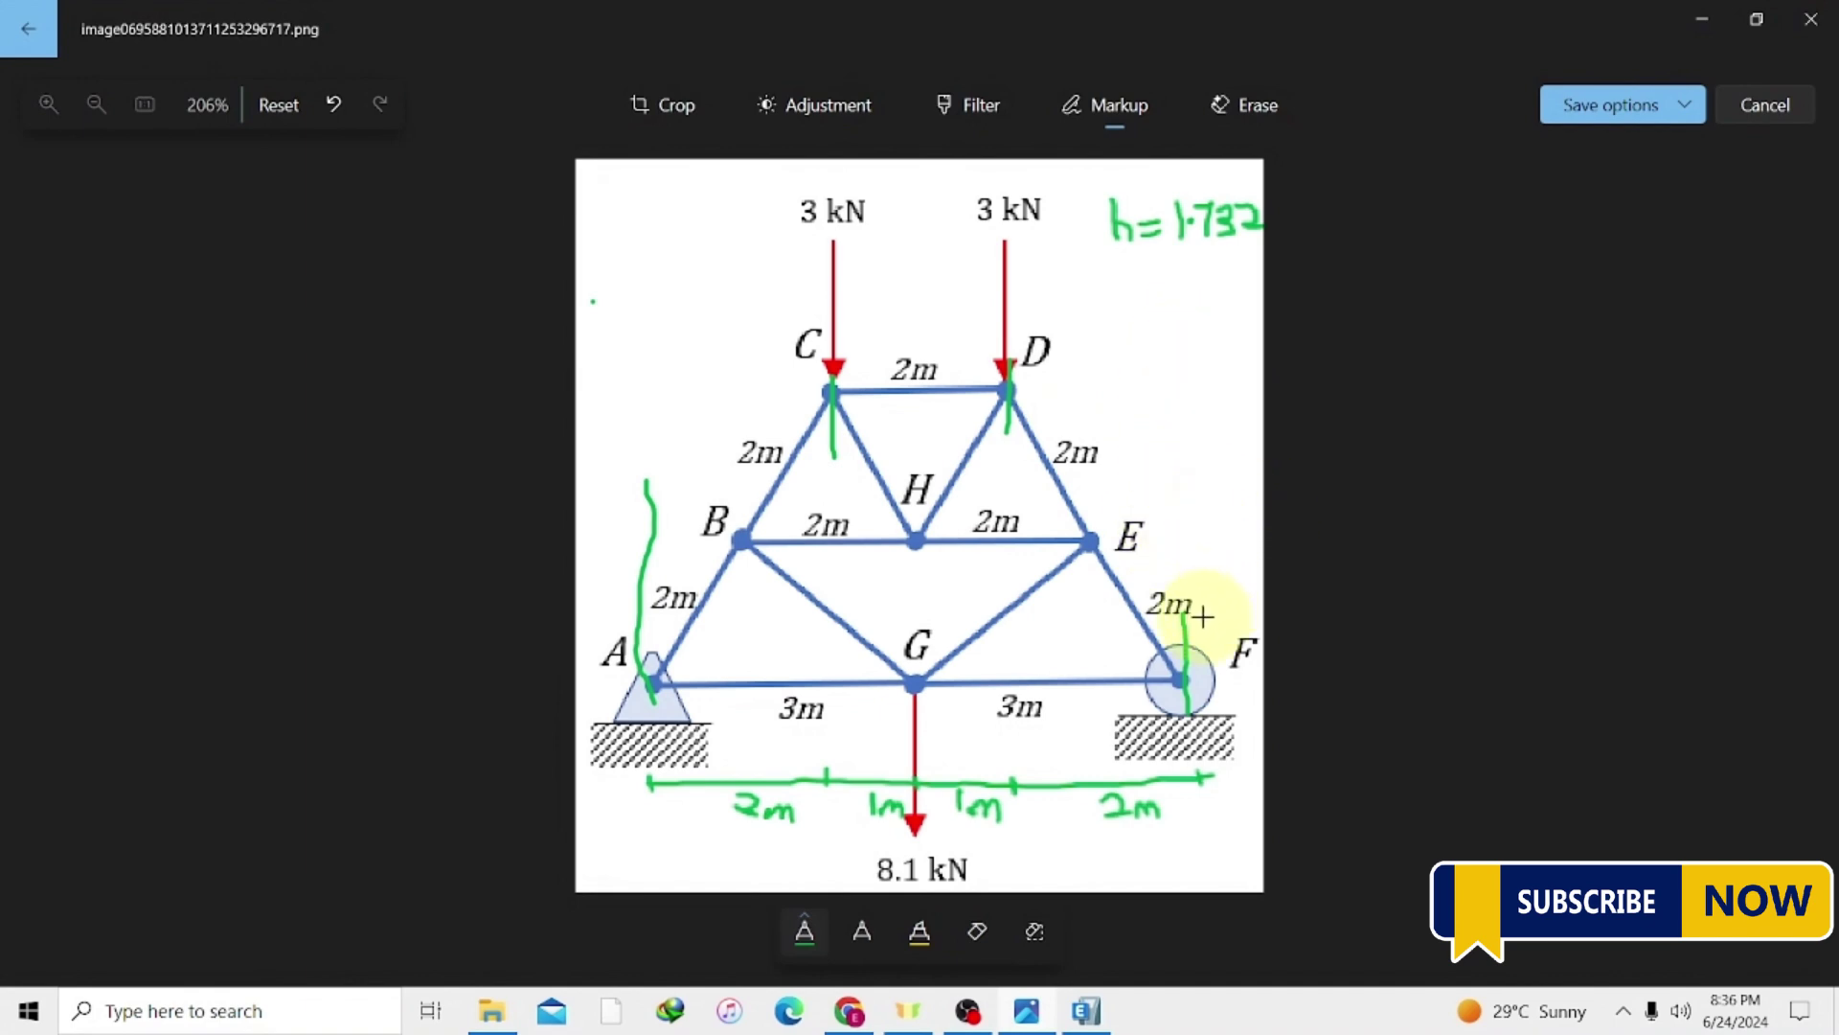
pyautogui.click(1083, 1012)
pyautogui.click(1287, 335)
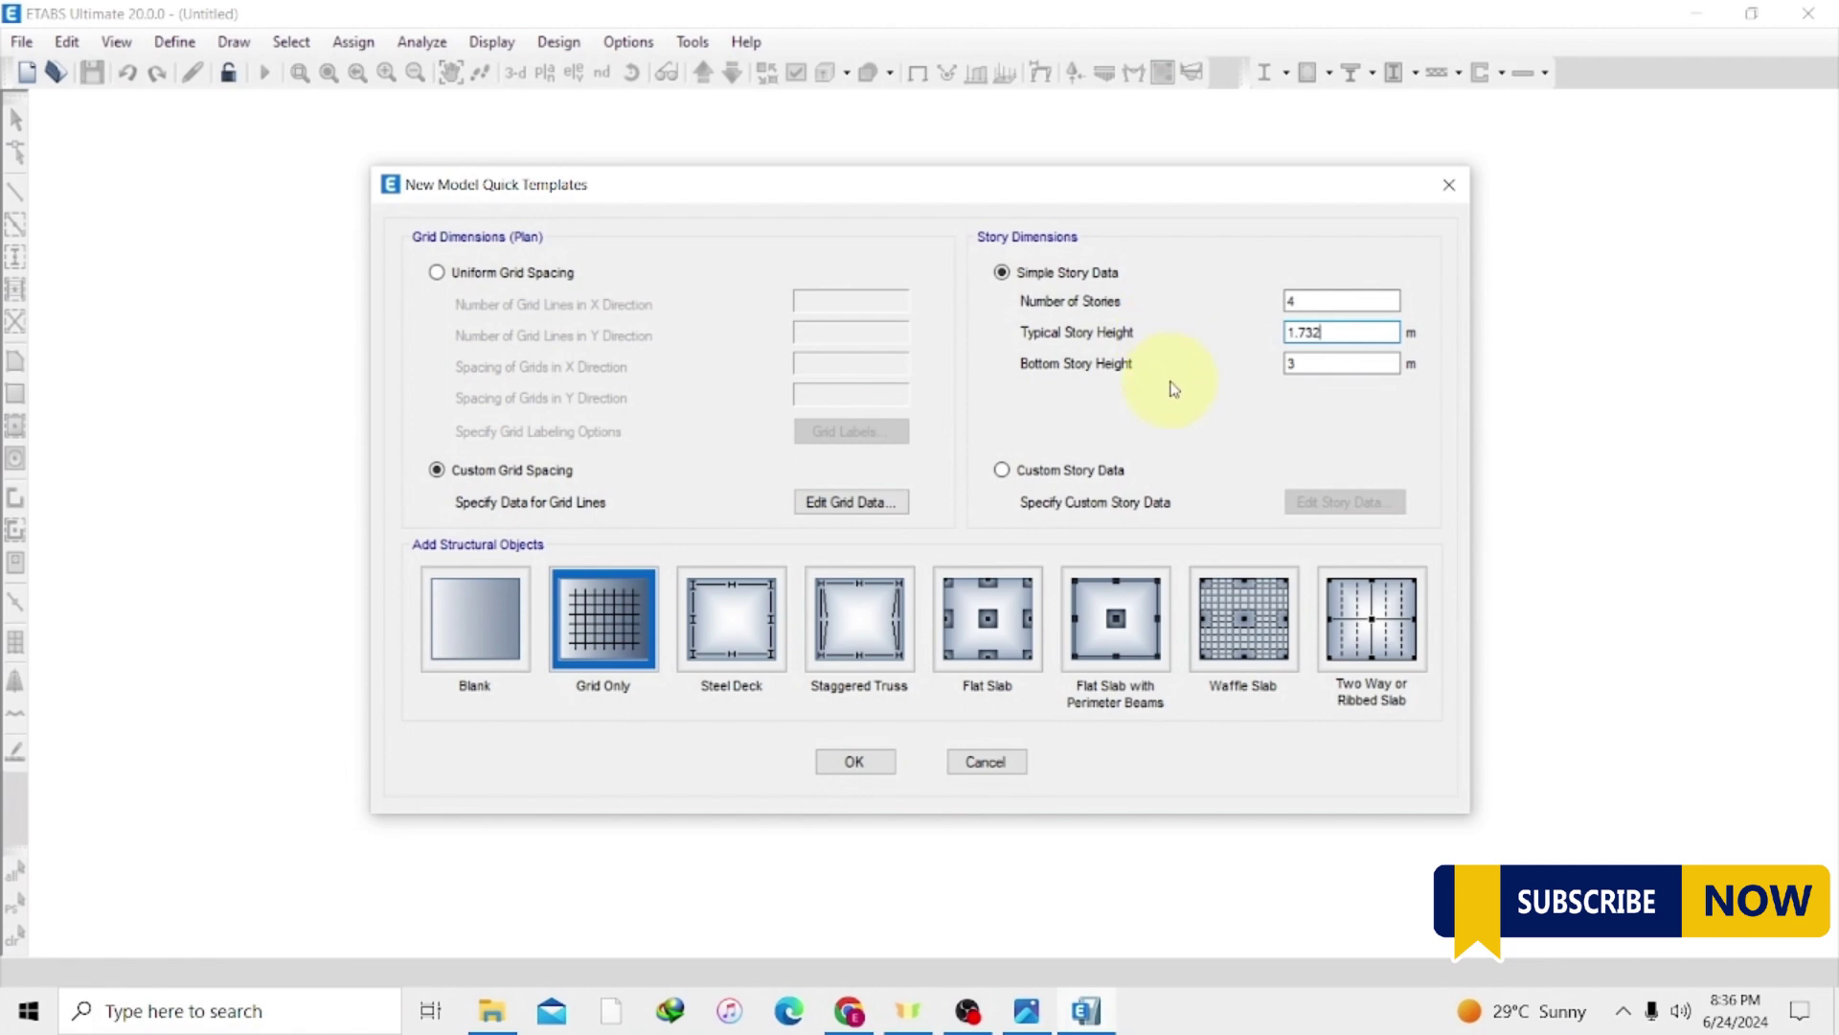
pyautogui.click(1305, 365)
pyautogui.click(1026, 1016)
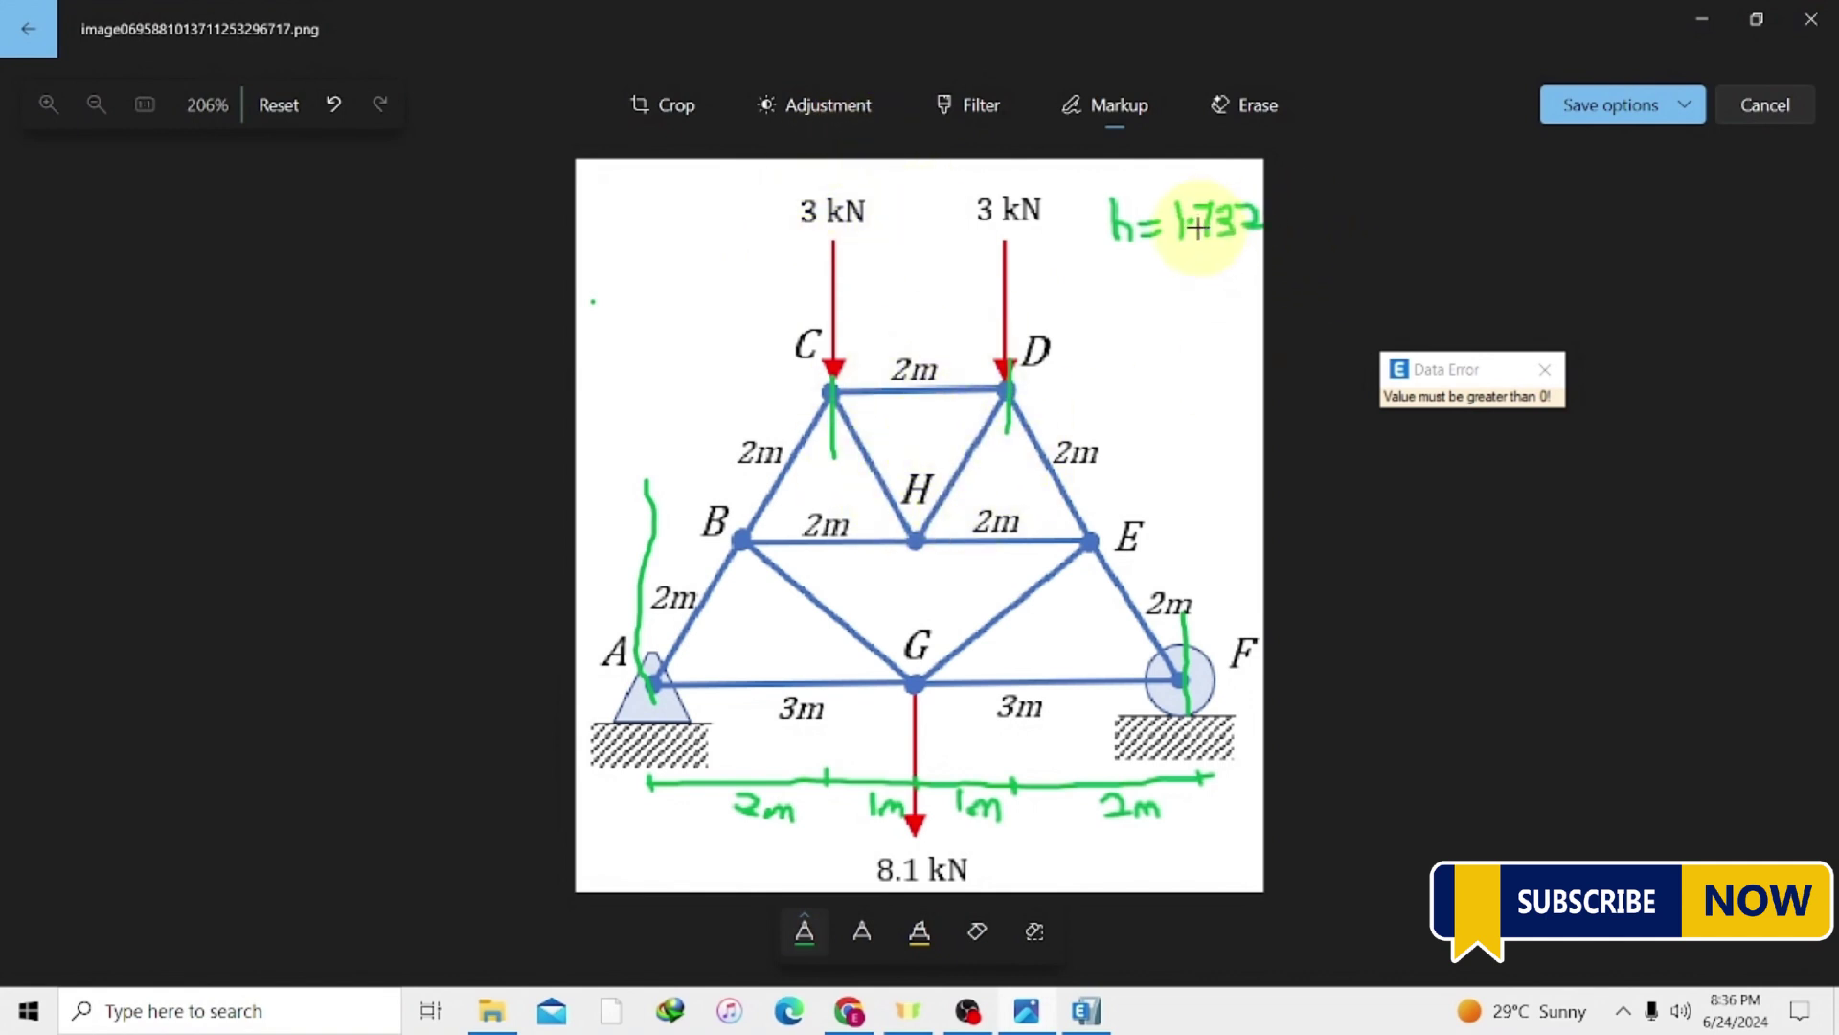
pyautogui.click(1085, 1010)
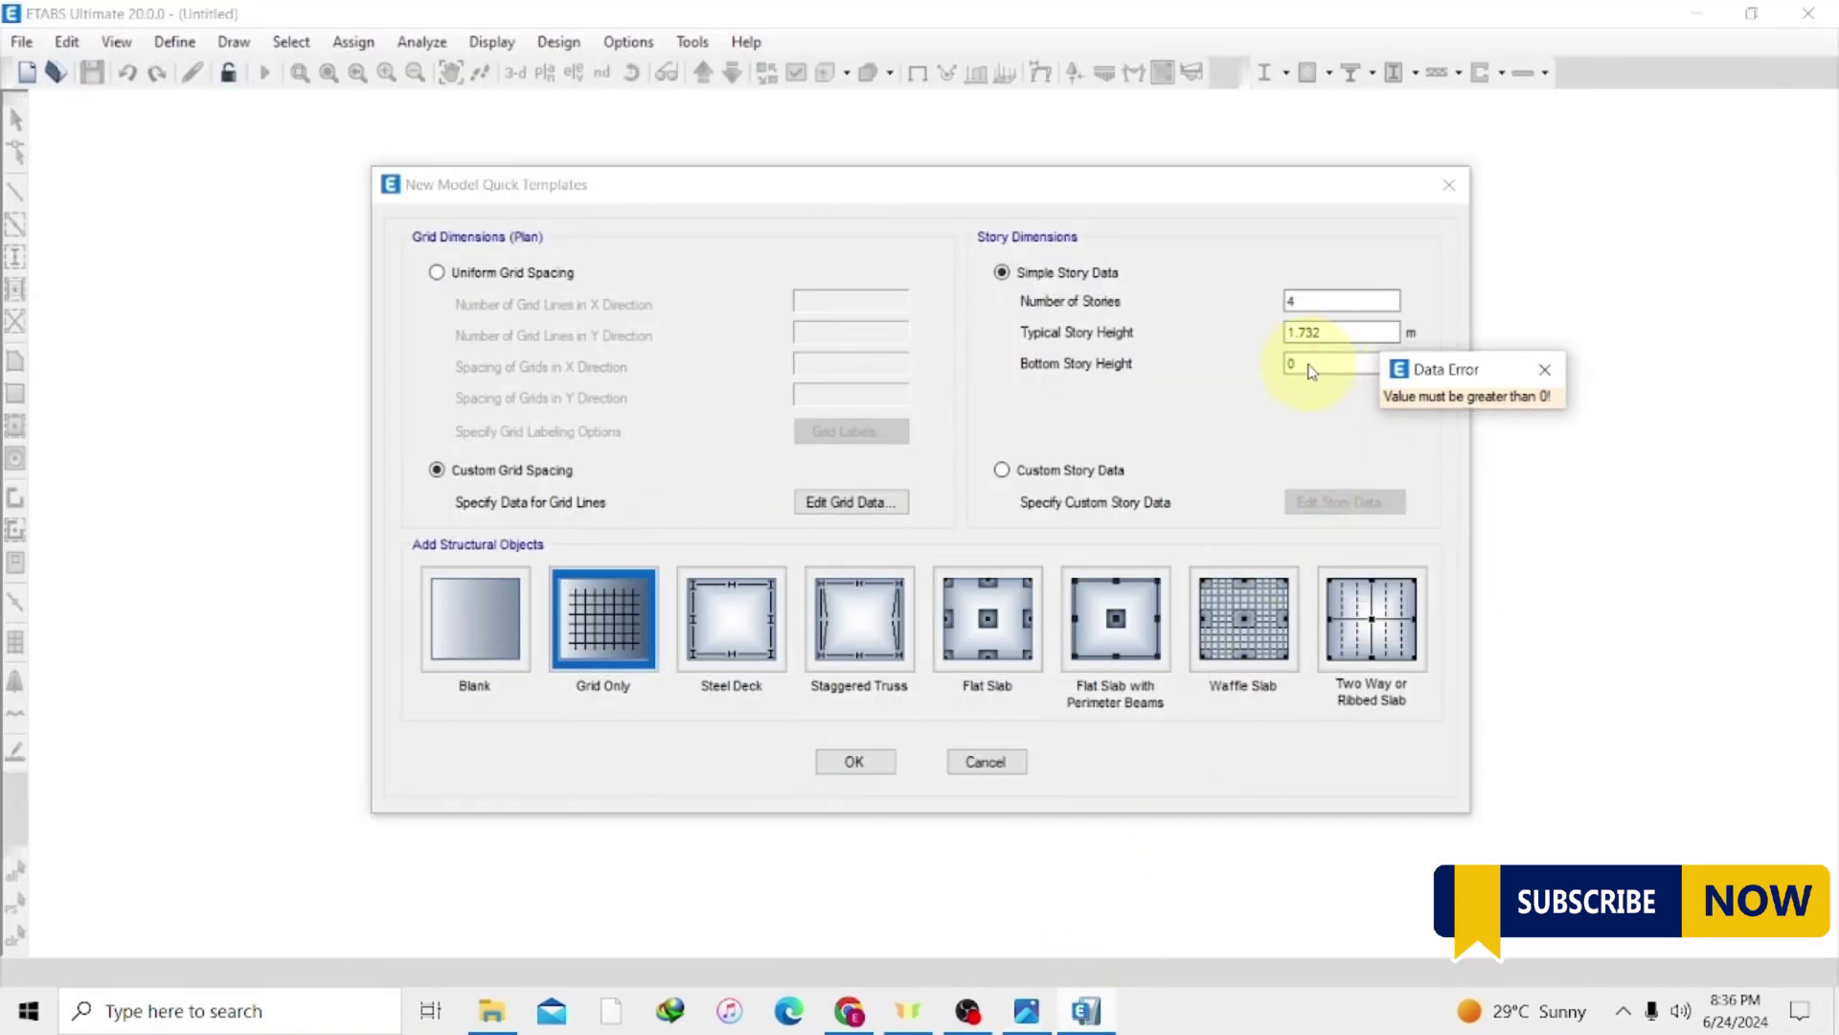
pyautogui.click(1544, 369)
pyautogui.doubleClick(1367, 366)
pyautogui.write('32')
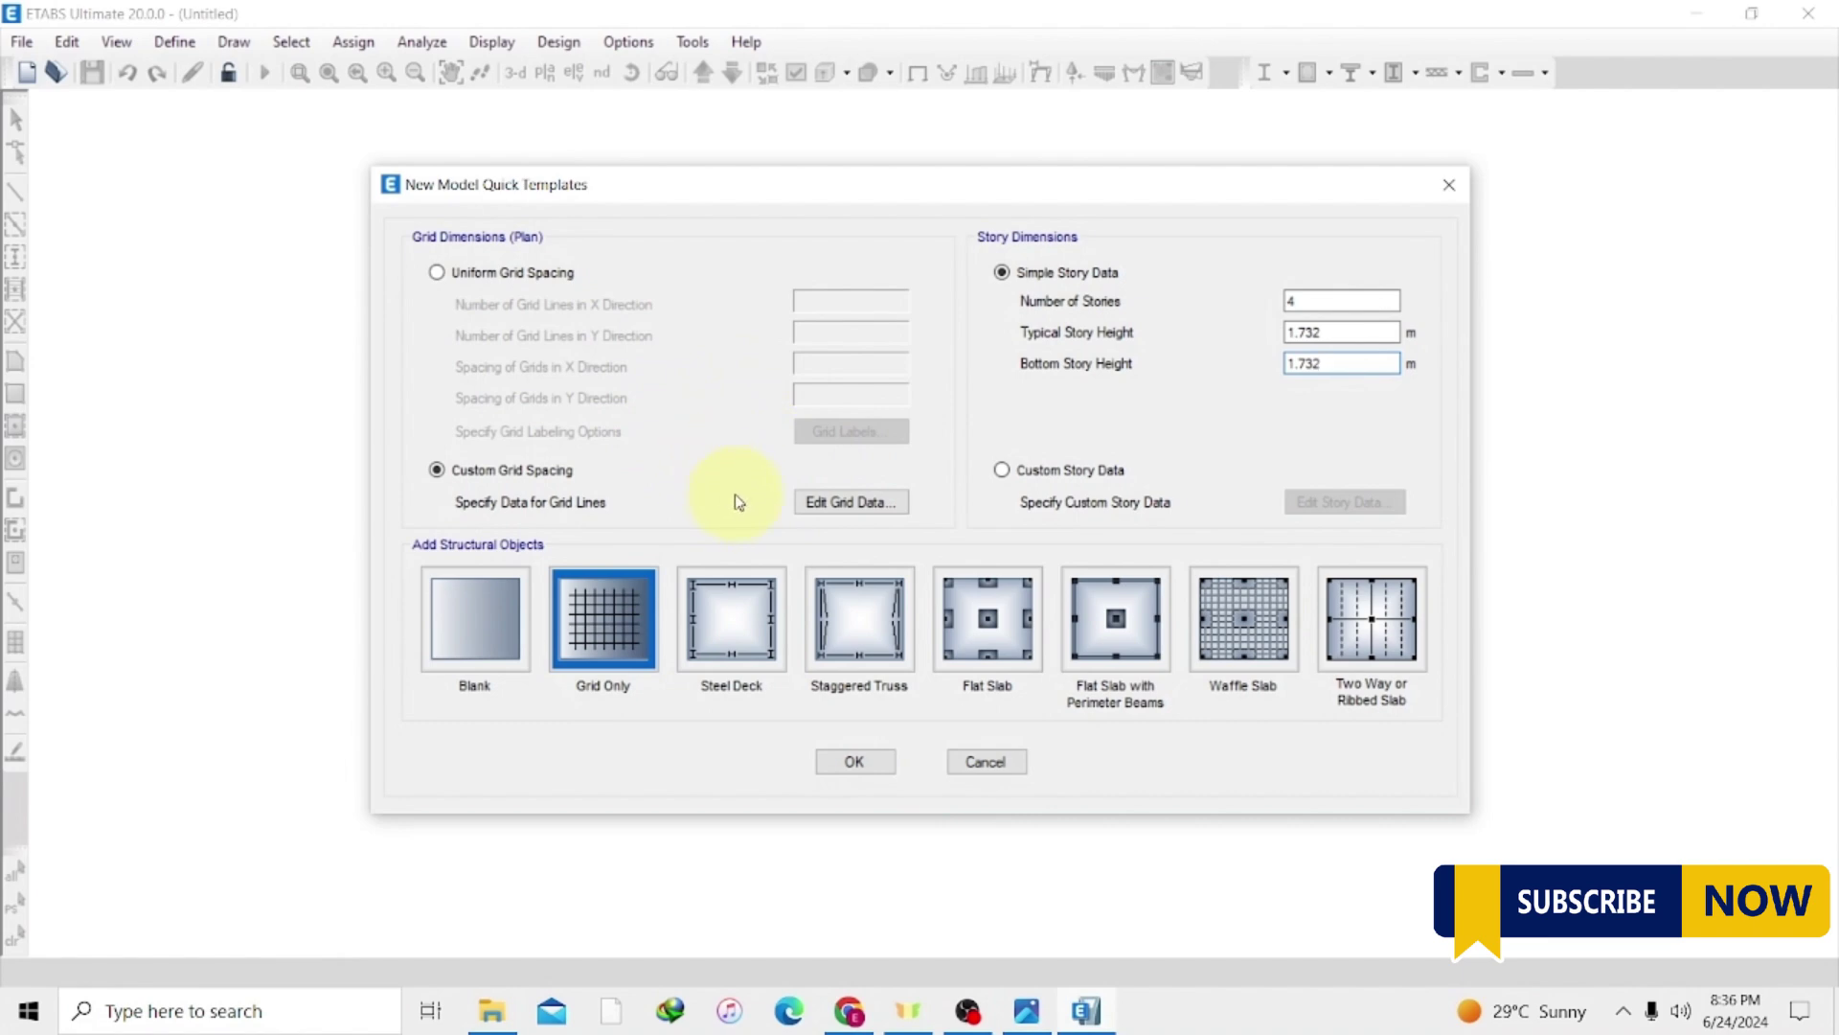
# Recheck the custom grid data as spacing and generate the model with the Grid Only template.
pyautogui.click(847, 503)
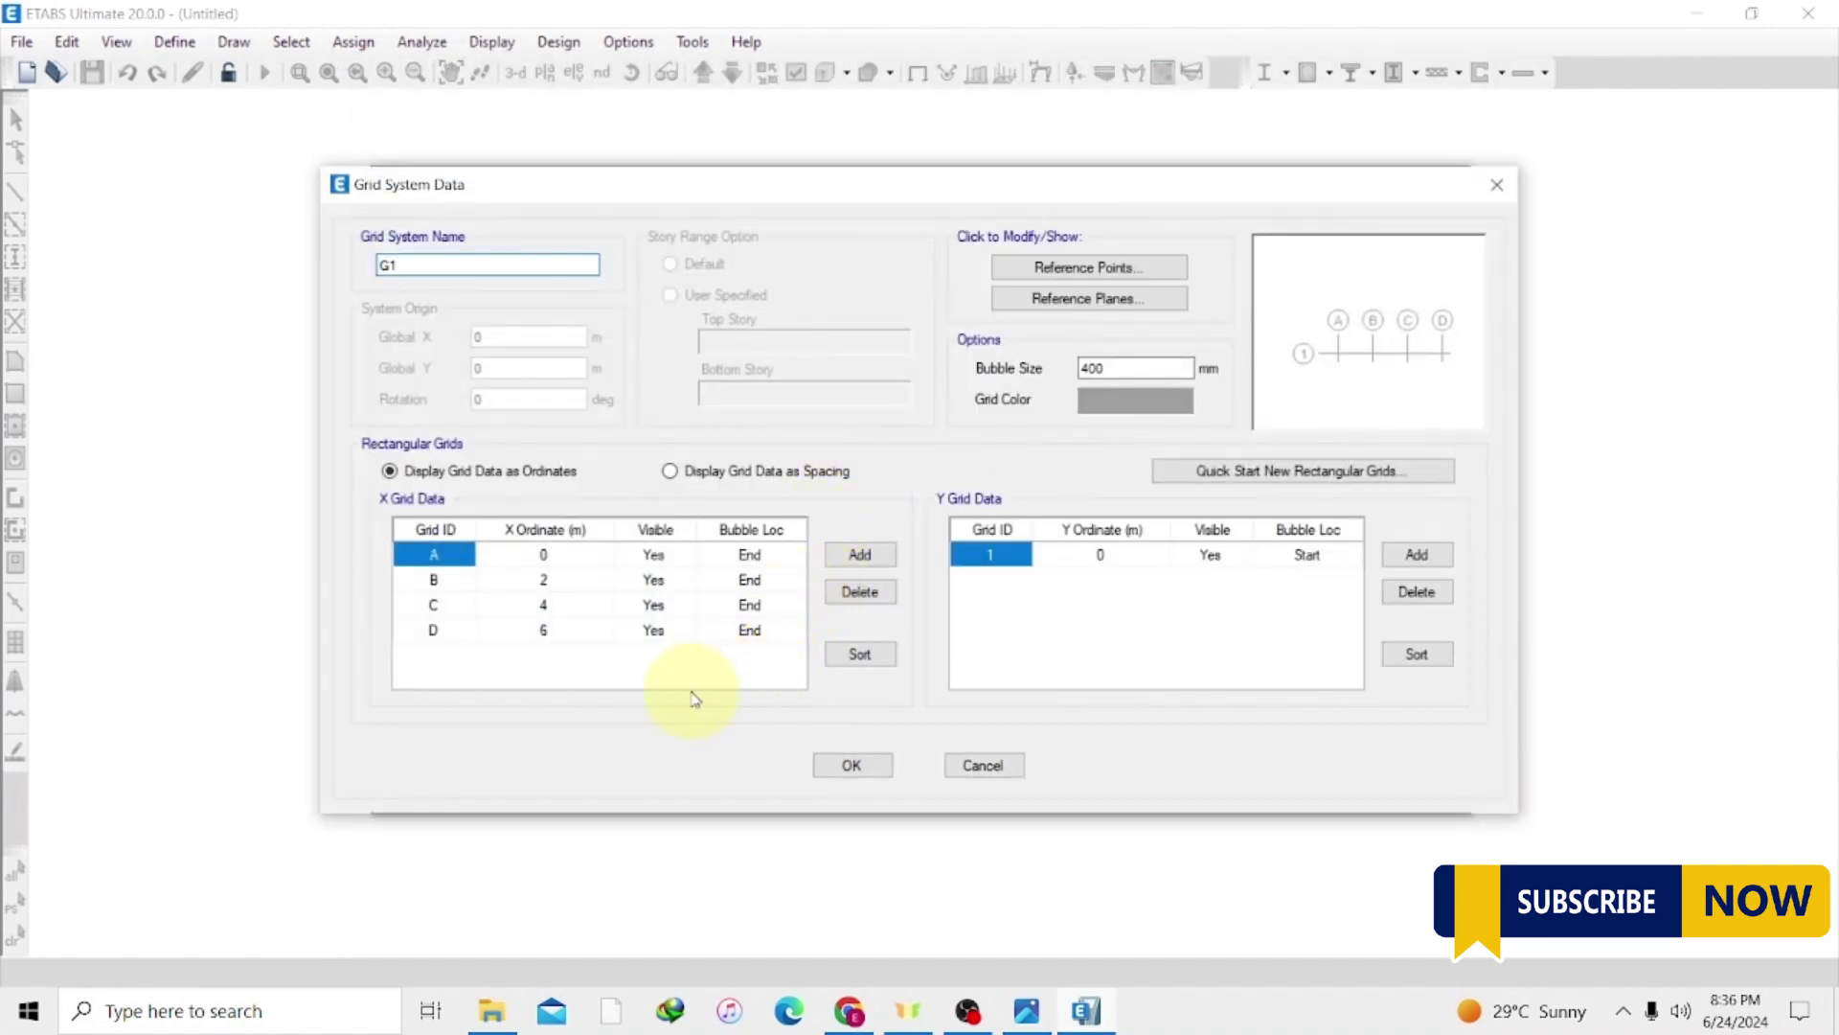
pyautogui.click(675, 473)
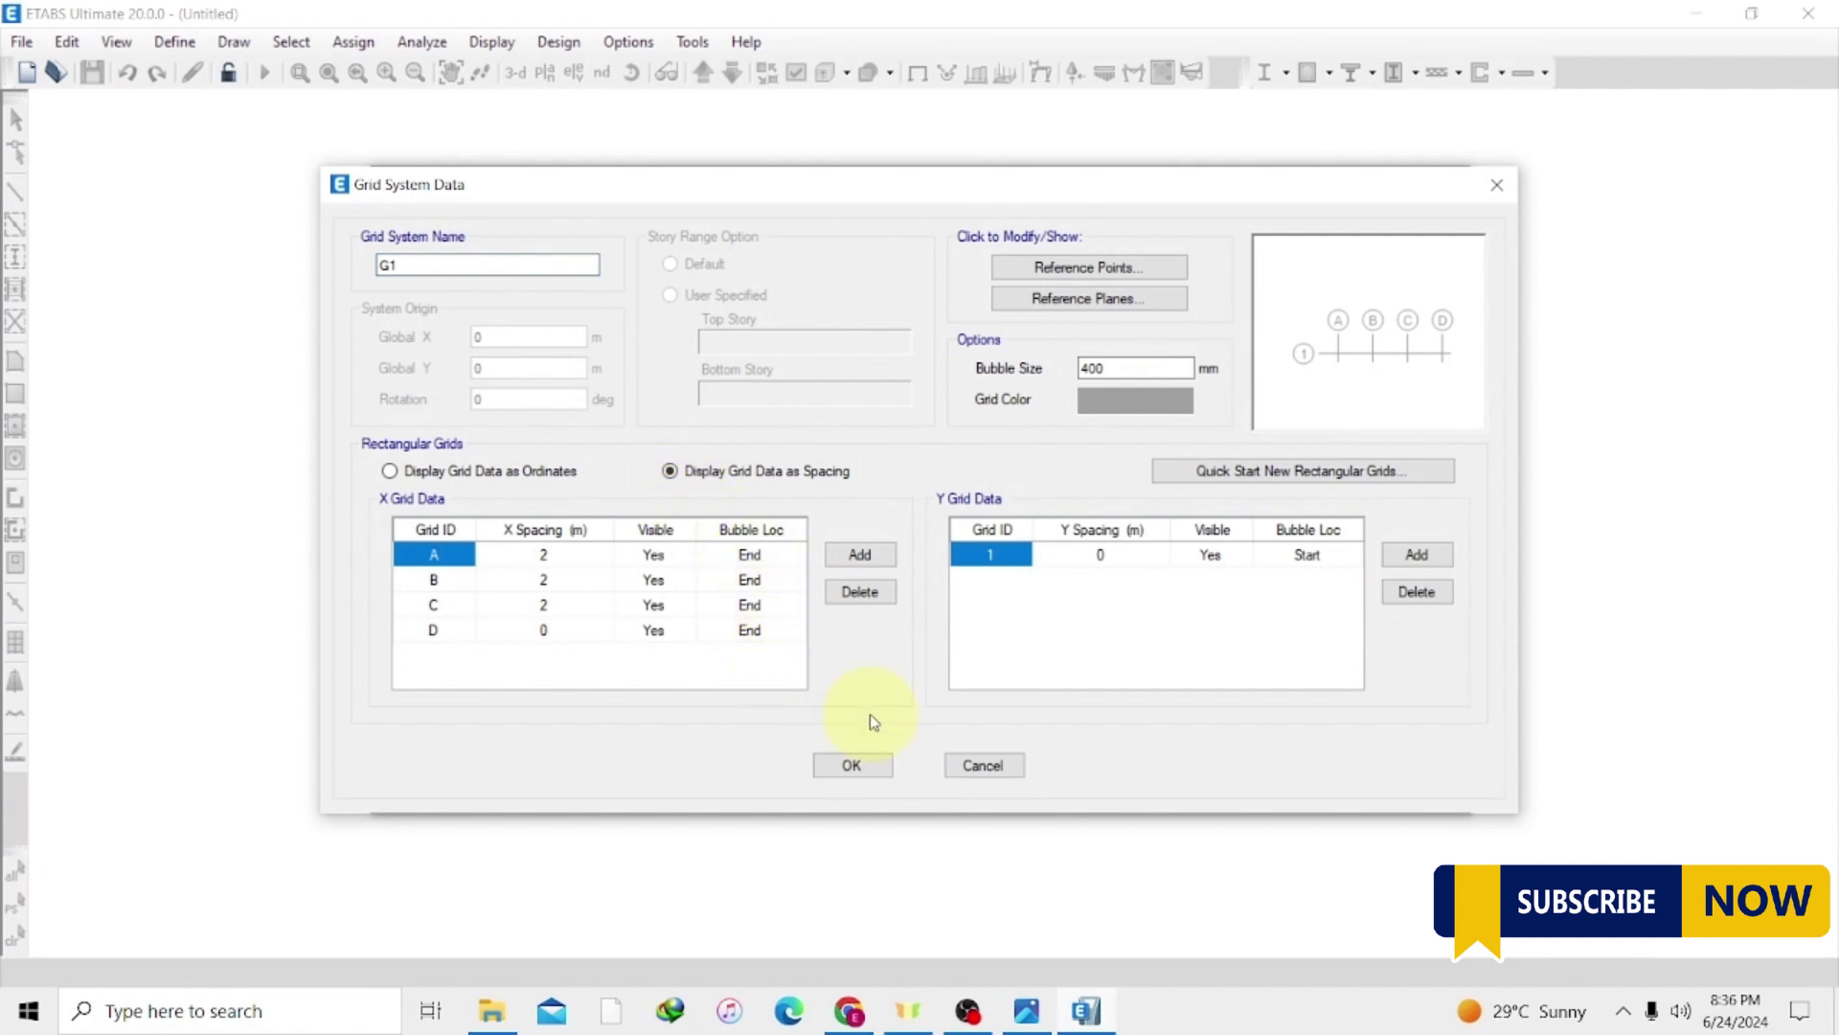
pyautogui.click(856, 763)
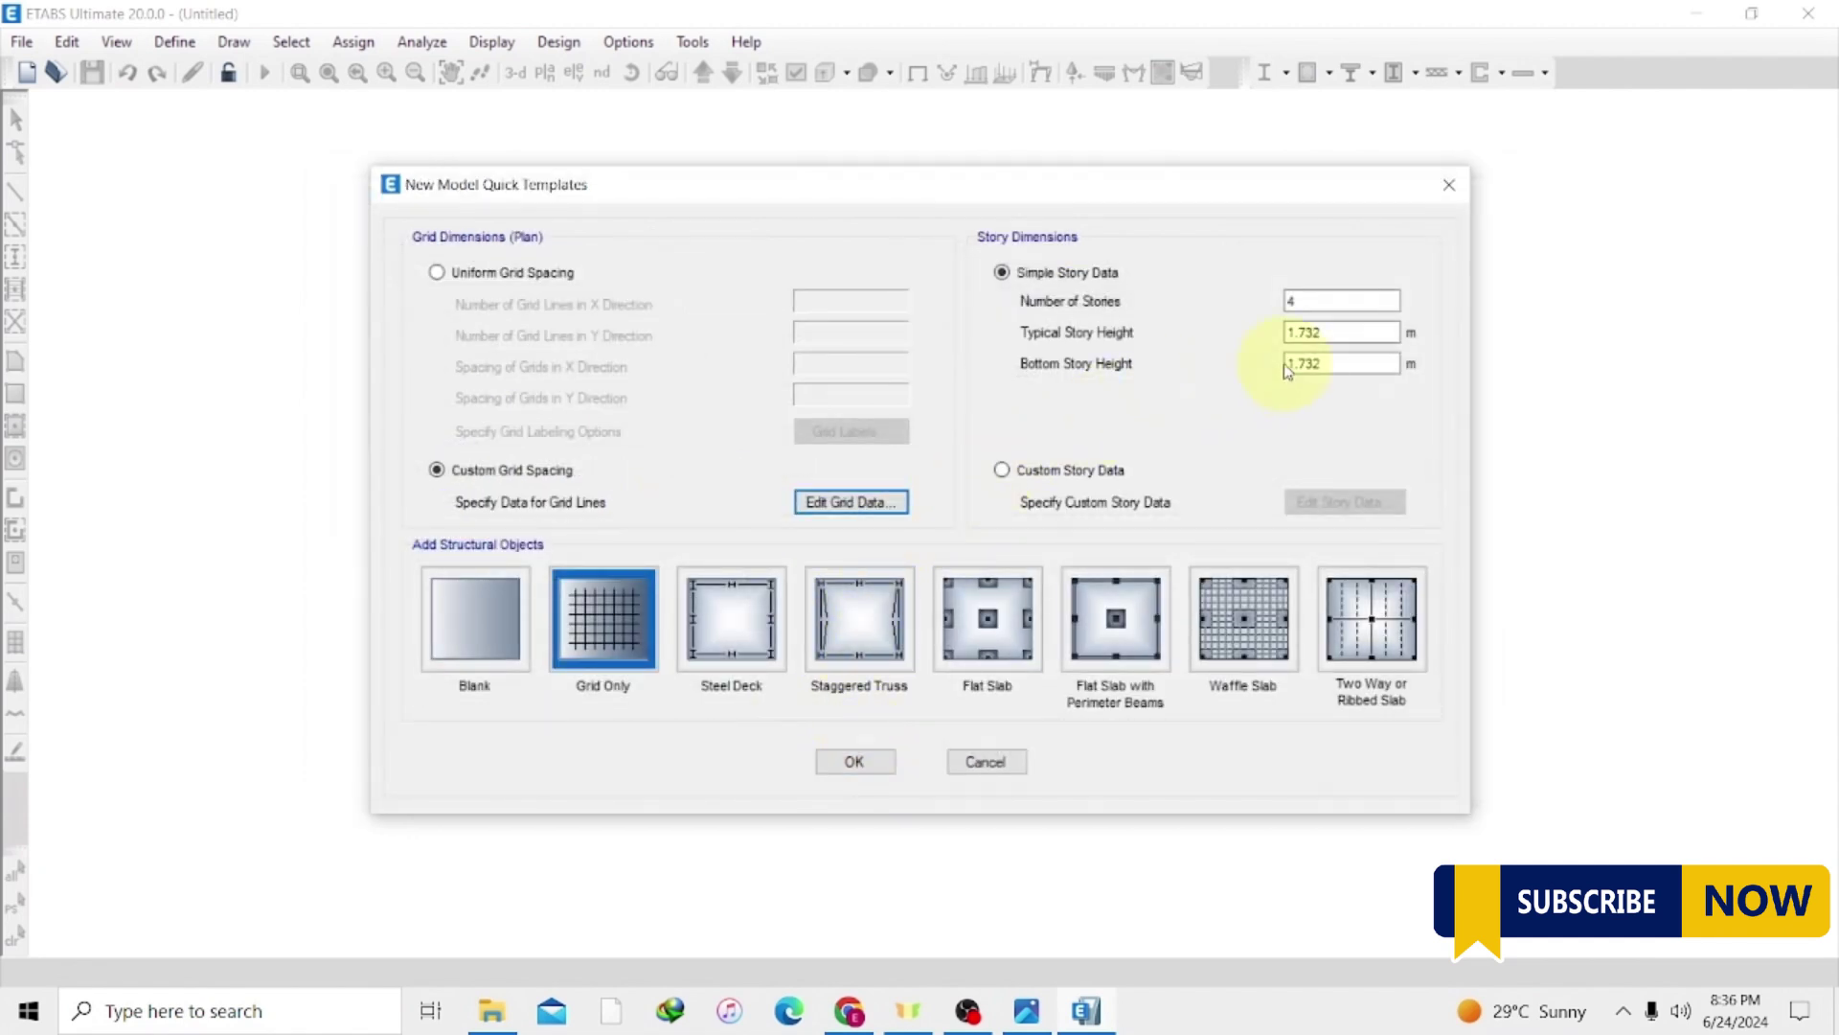
pyautogui.click(585, 623)
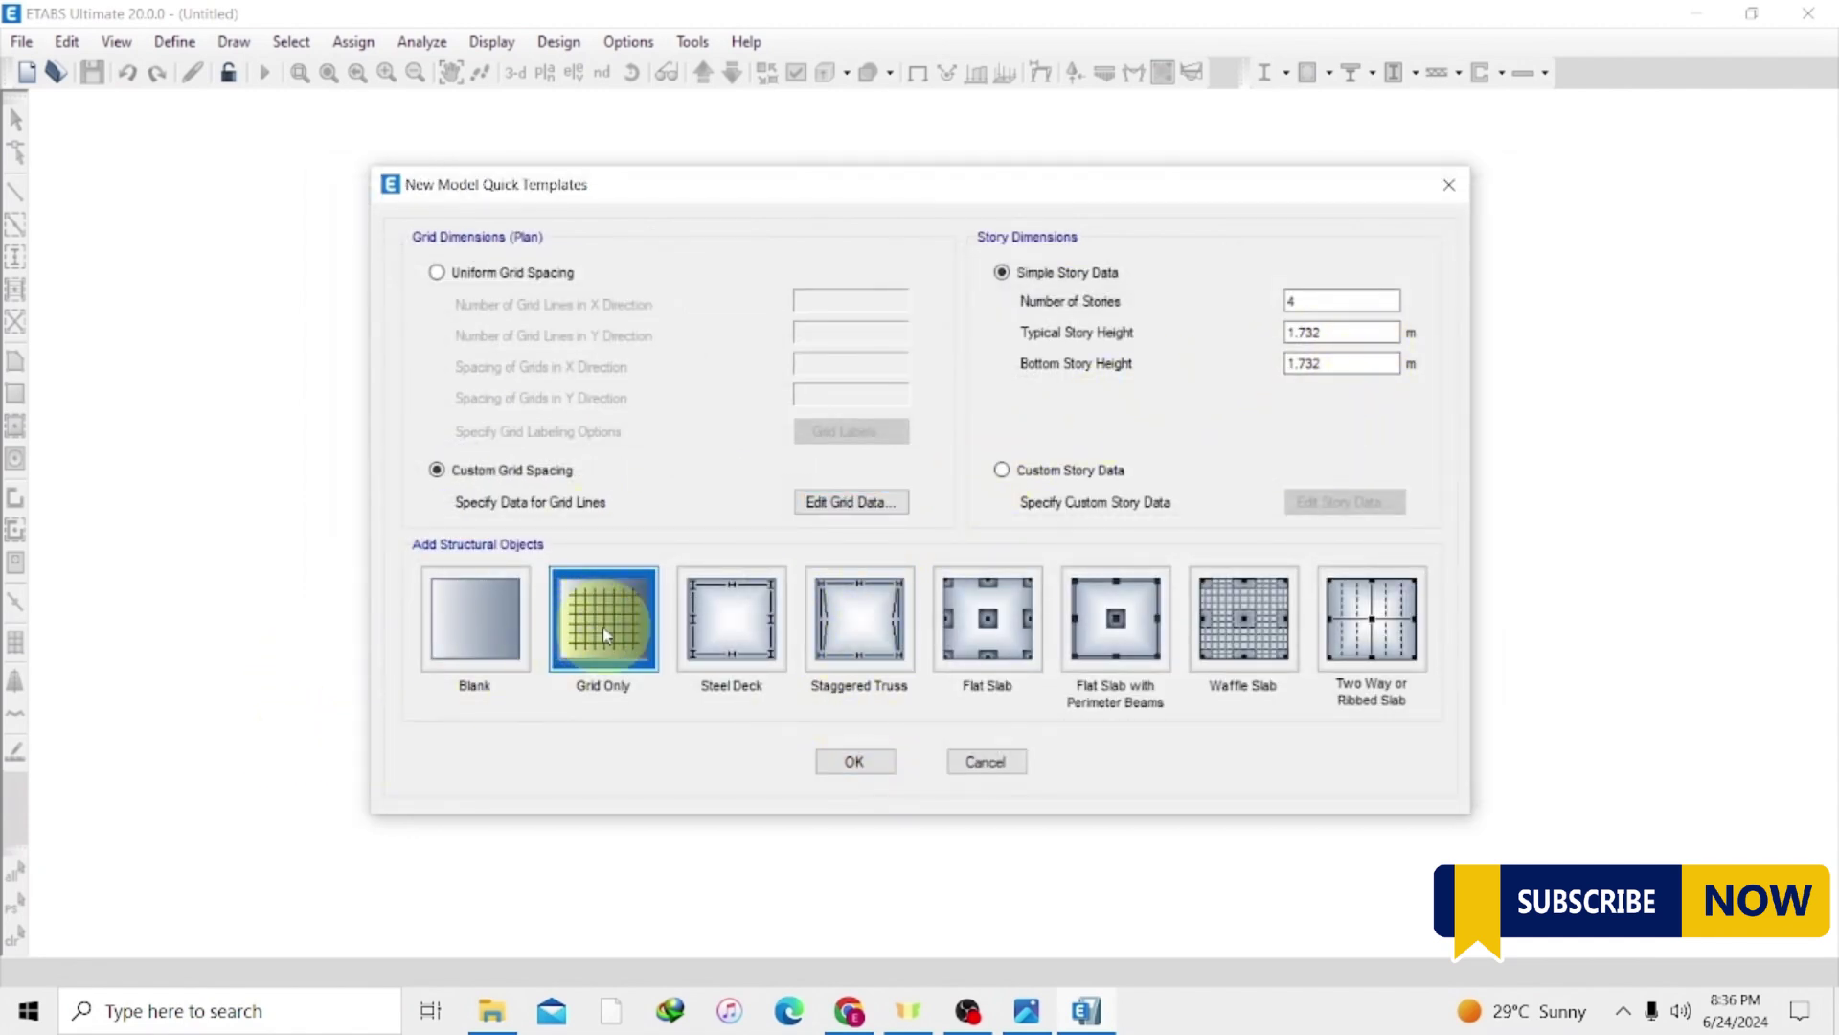
pyautogui.click(873, 763)
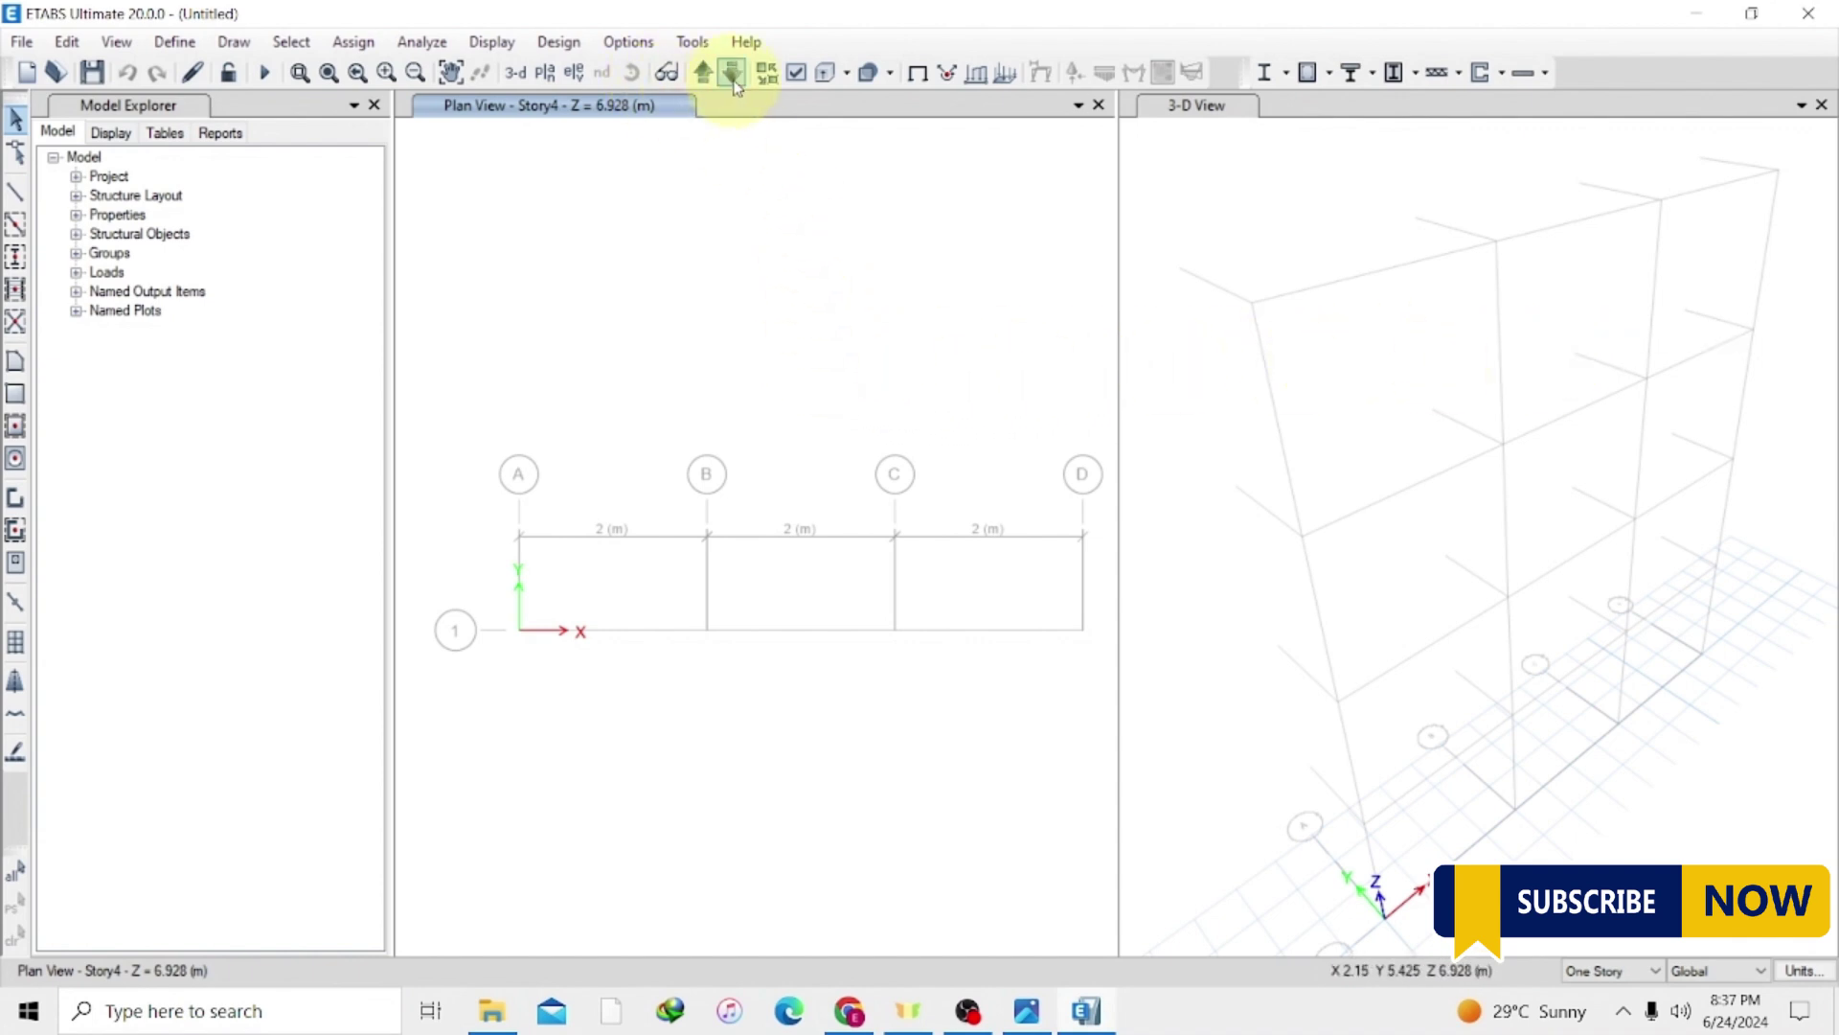
# Set the plan view window to the elevation along grid line 1.
pyautogui.click(574, 81)
pyautogui.click(753, 437)
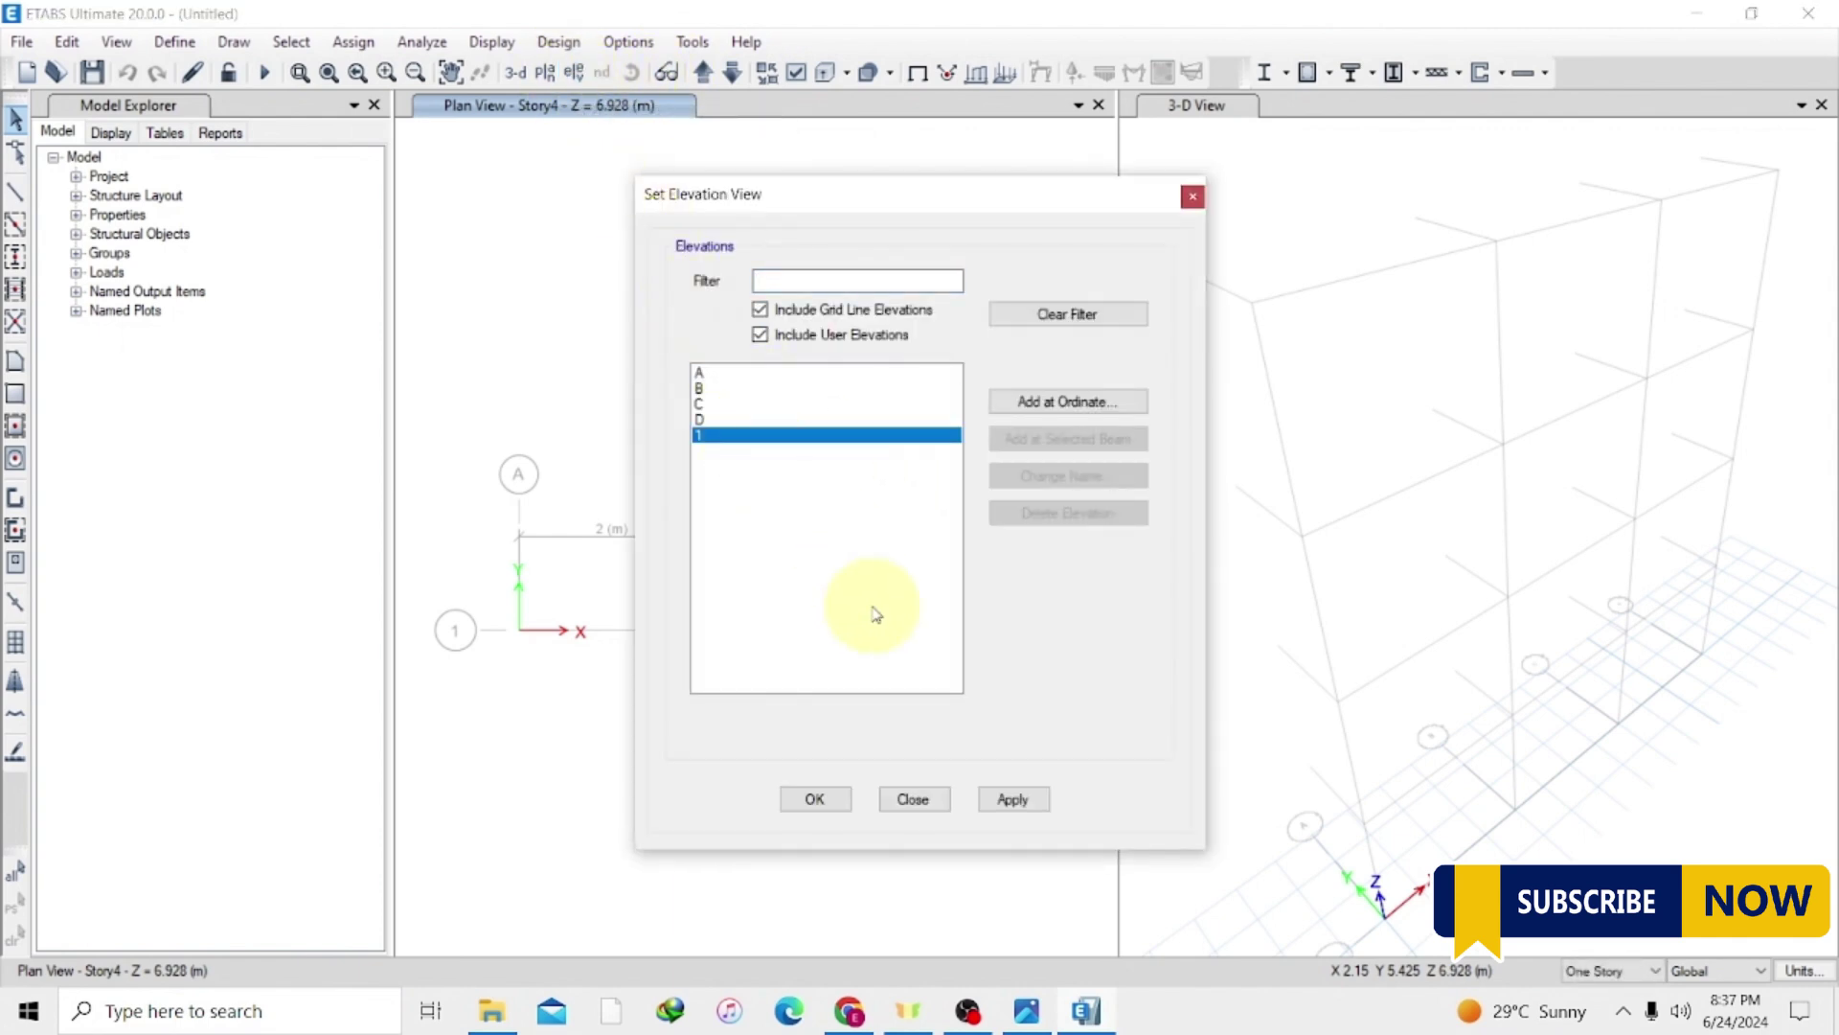
pyautogui.click(1015, 797)
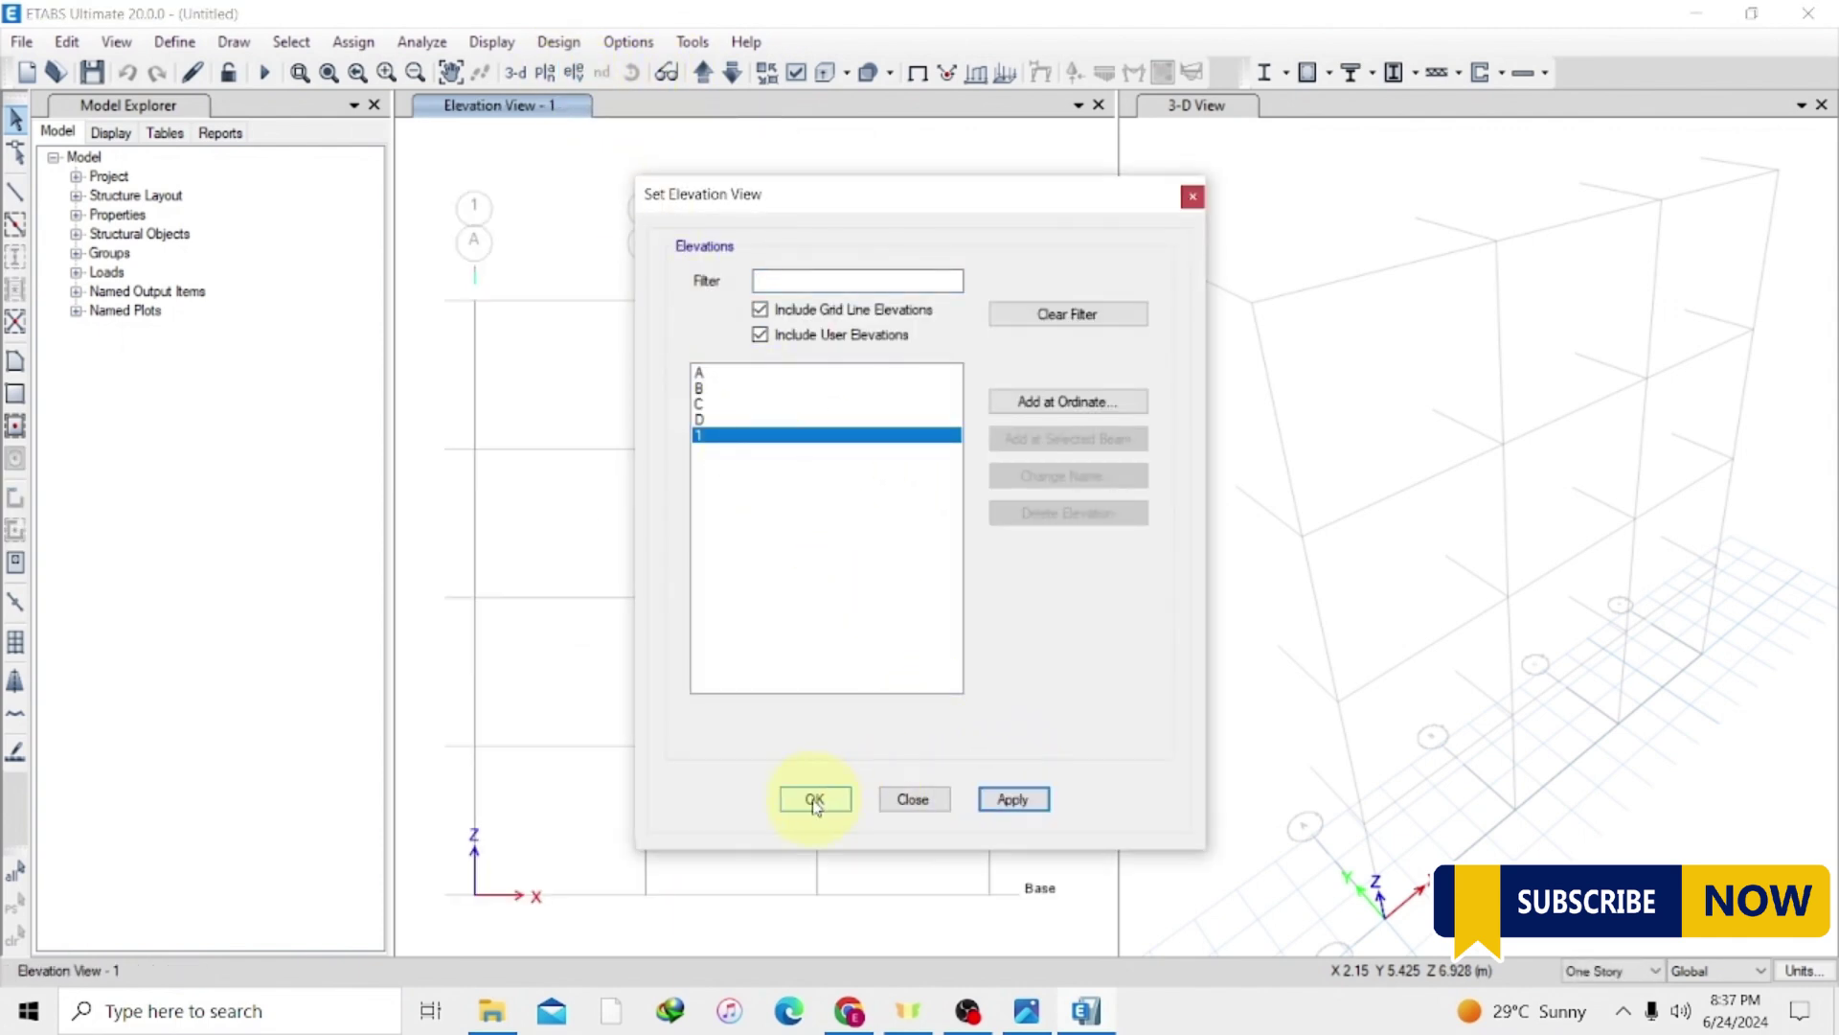
pyautogui.click(814, 798)
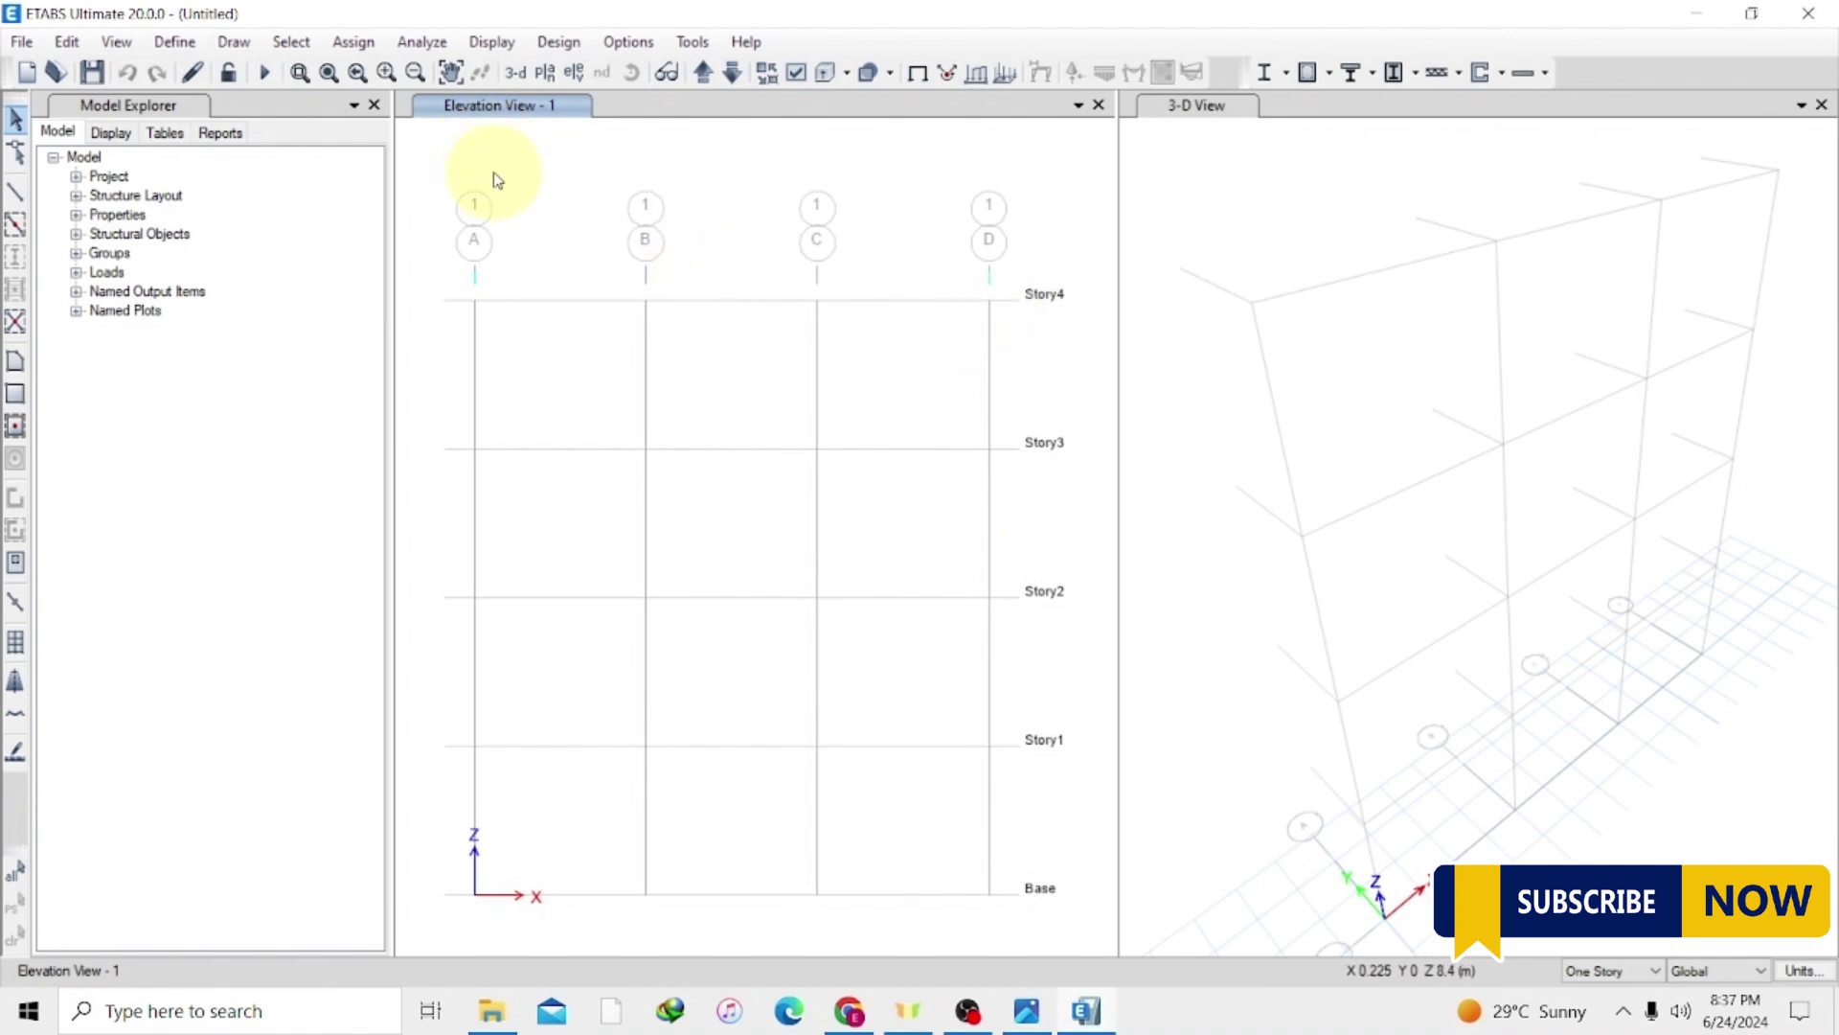
# Delete Story4 and Story3 from the story data together with the existing structure at each story.
pyautogui.click(62, 44)
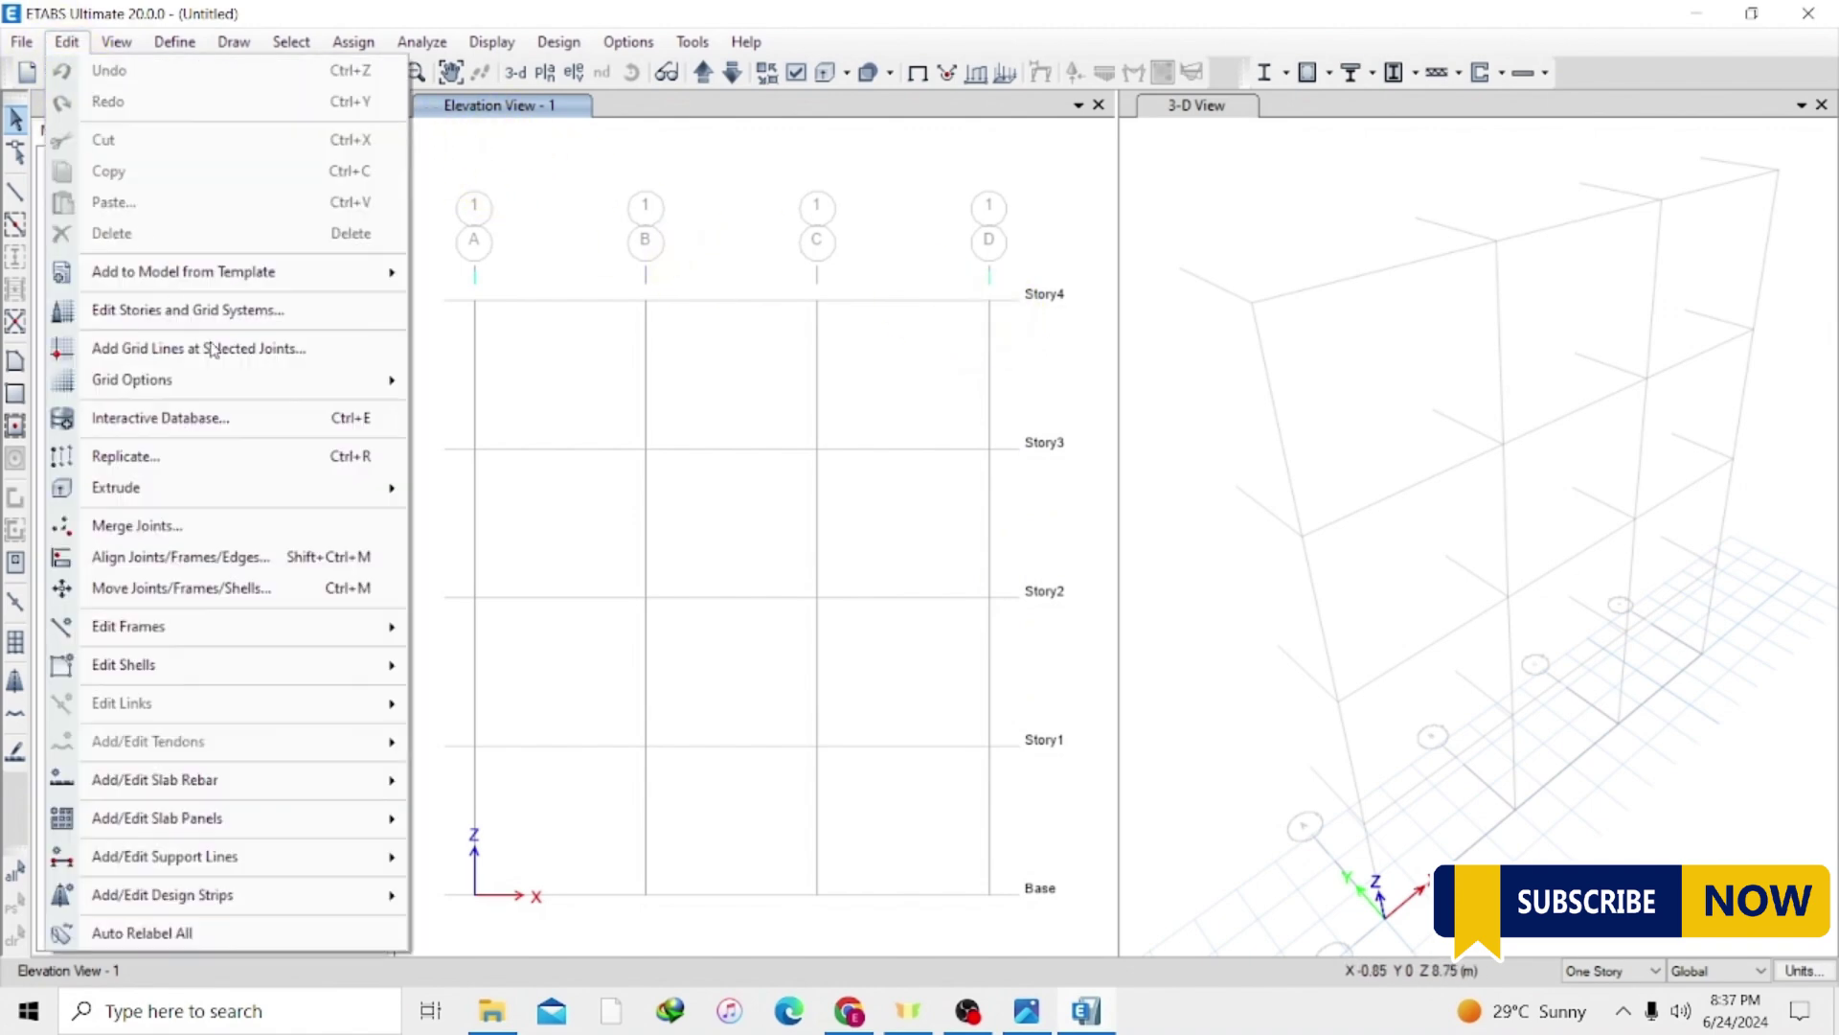
pyautogui.click(321, 322)
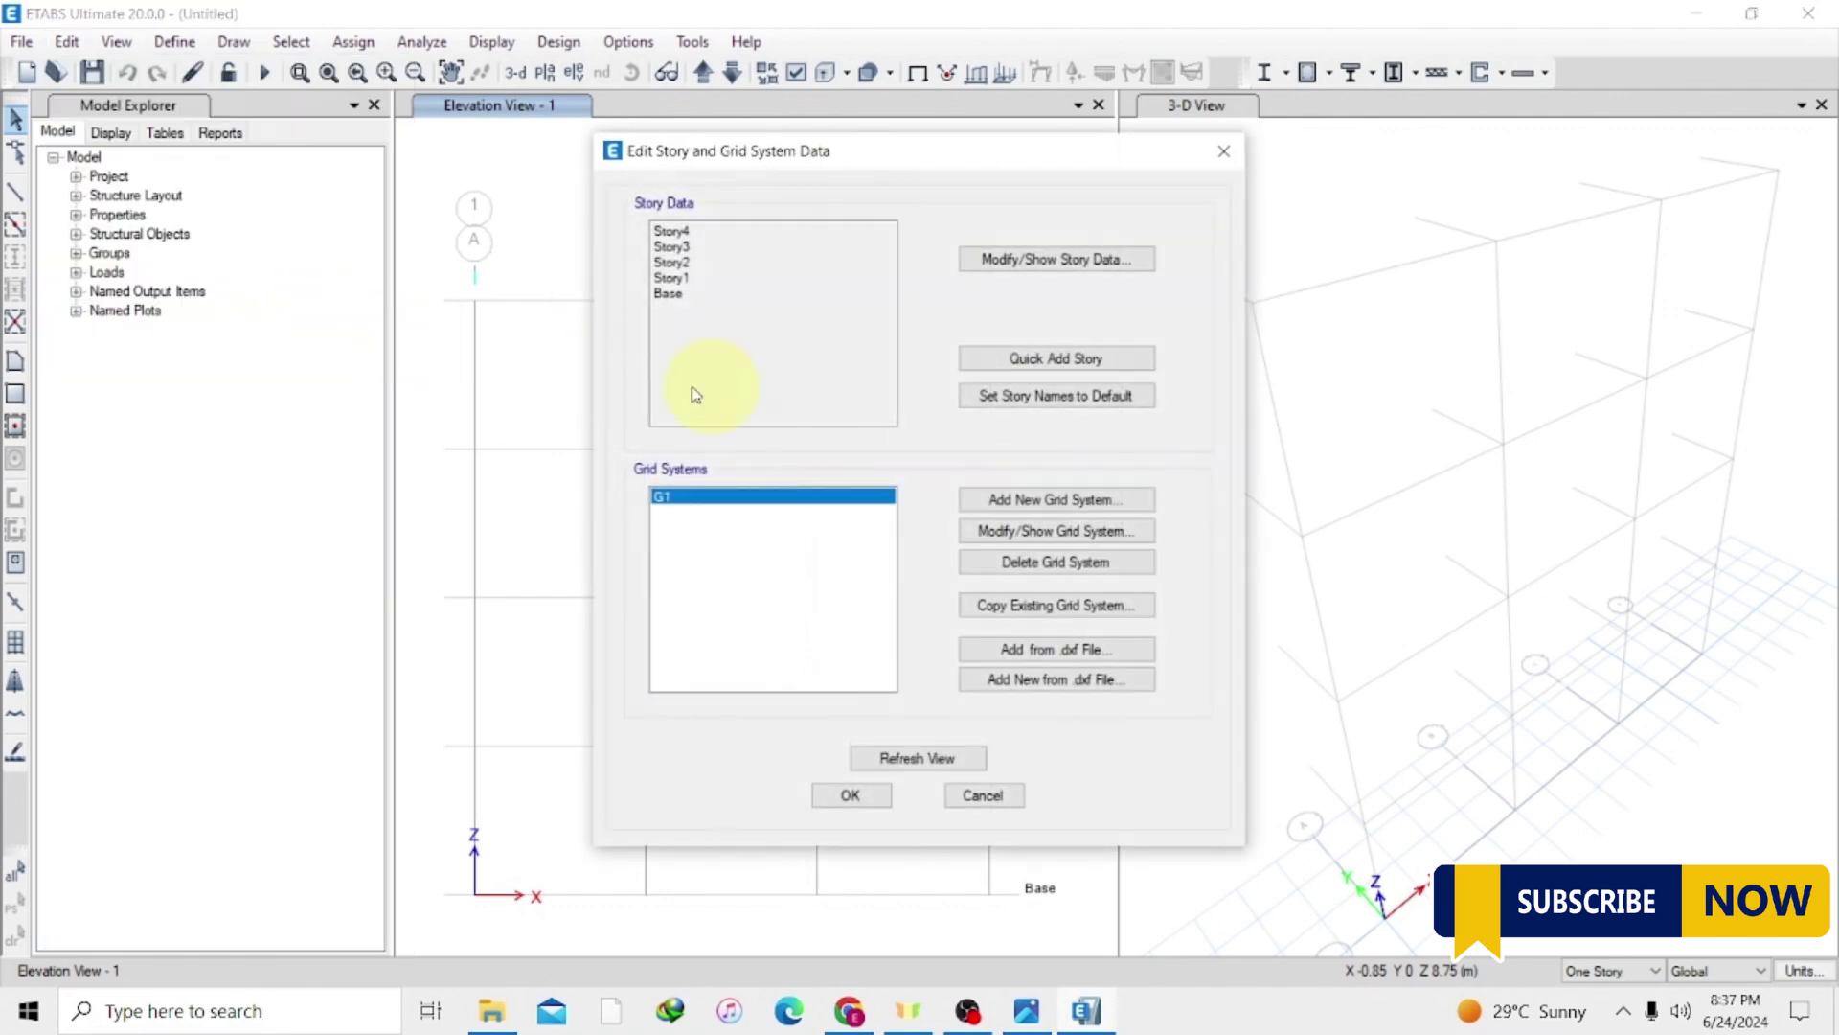
pyautogui.click(1073, 260)
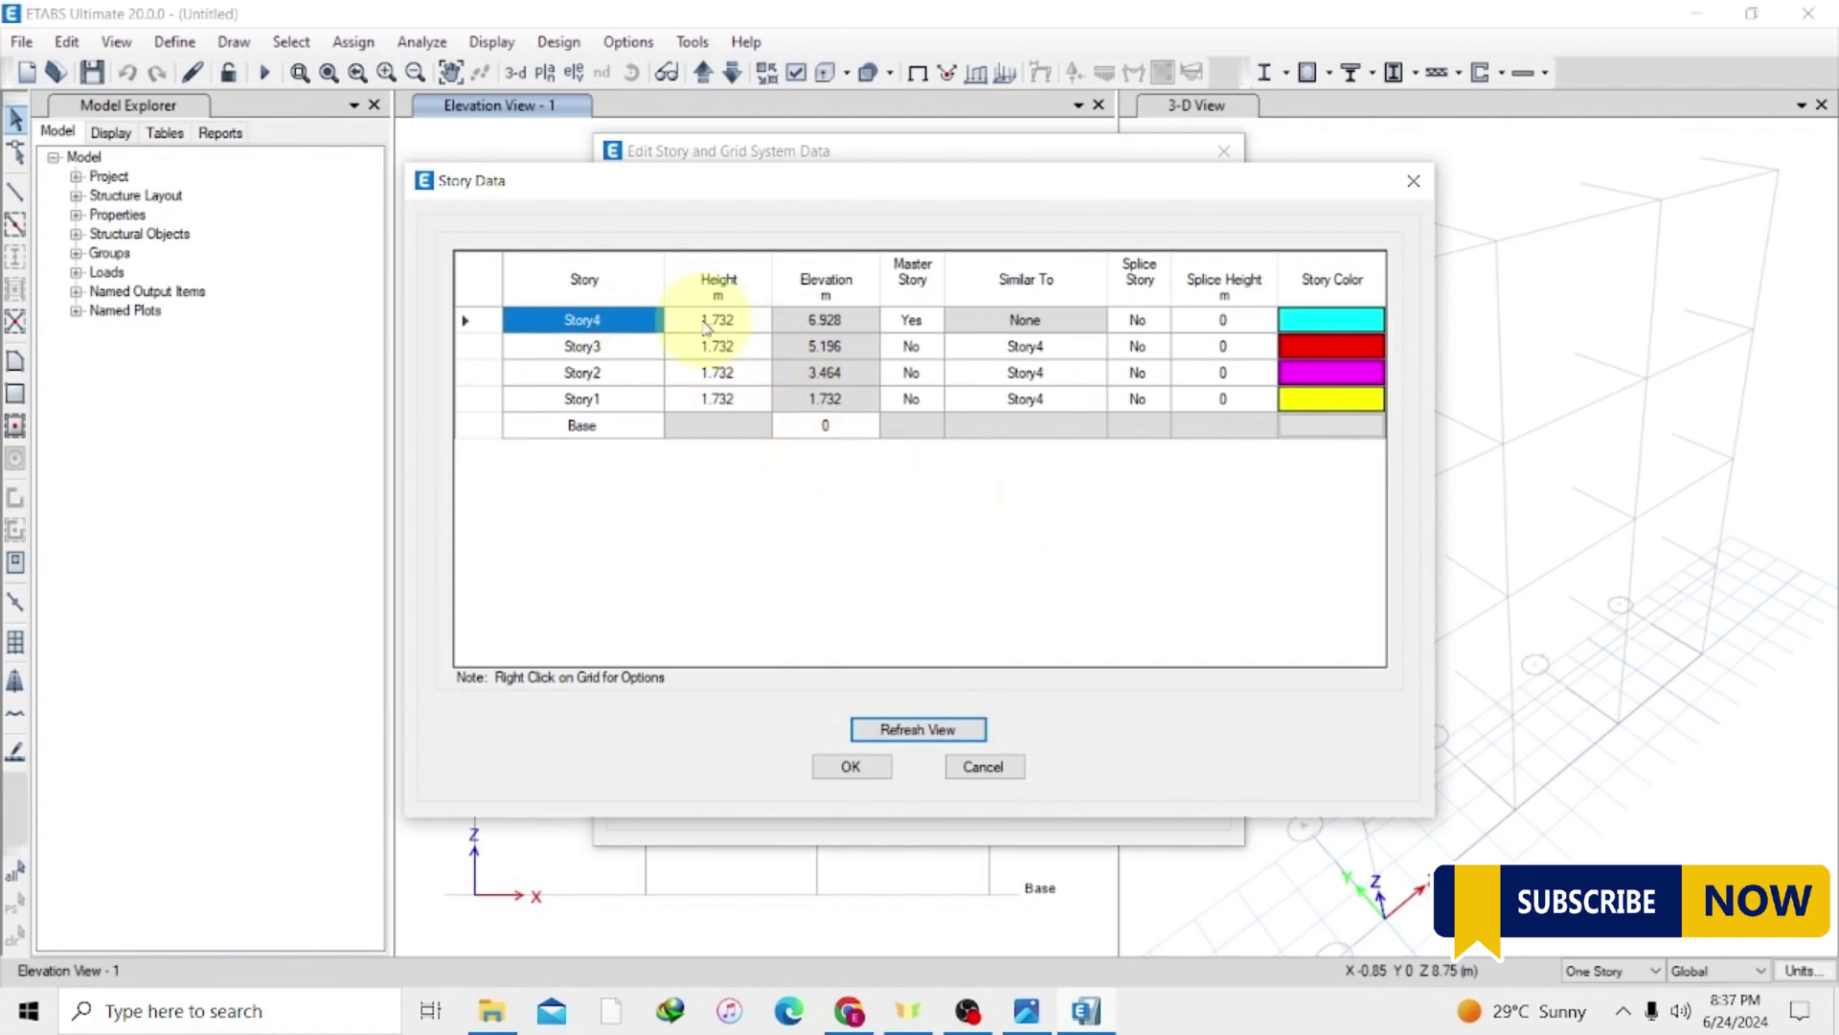
pyautogui.rightClick(498, 325)
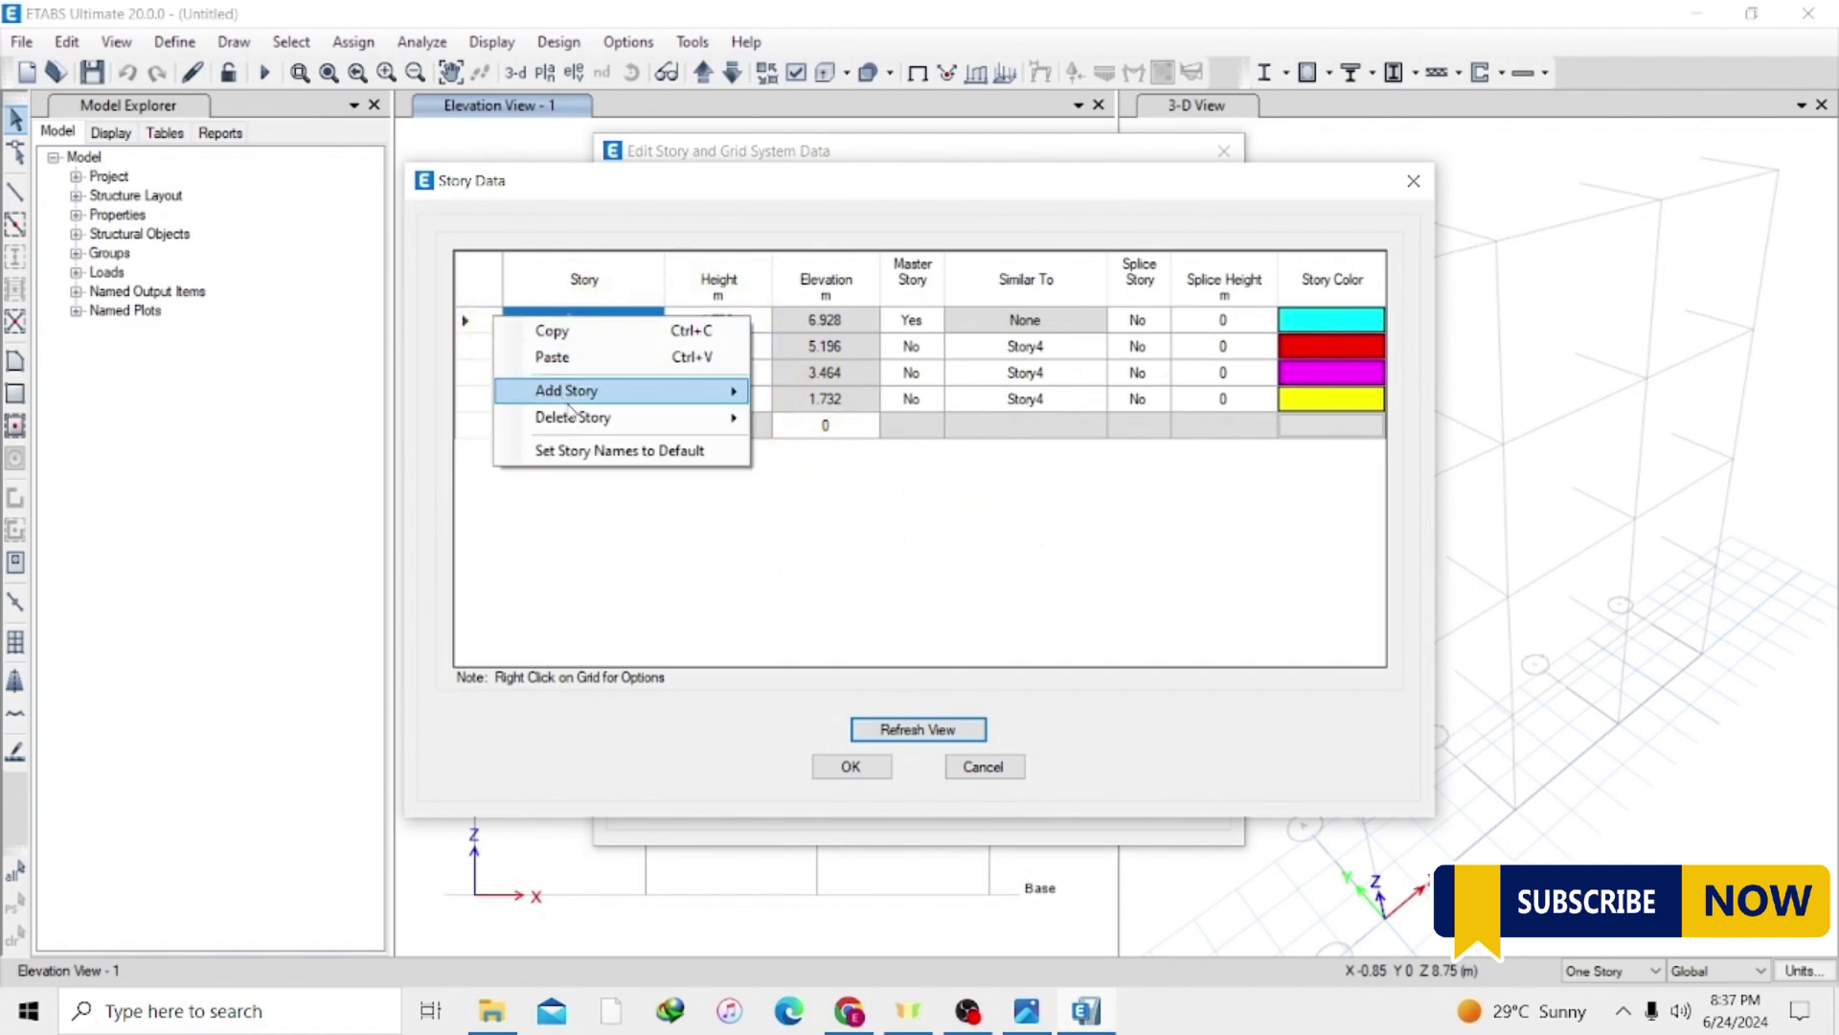
pyautogui.moveTo(578, 427)
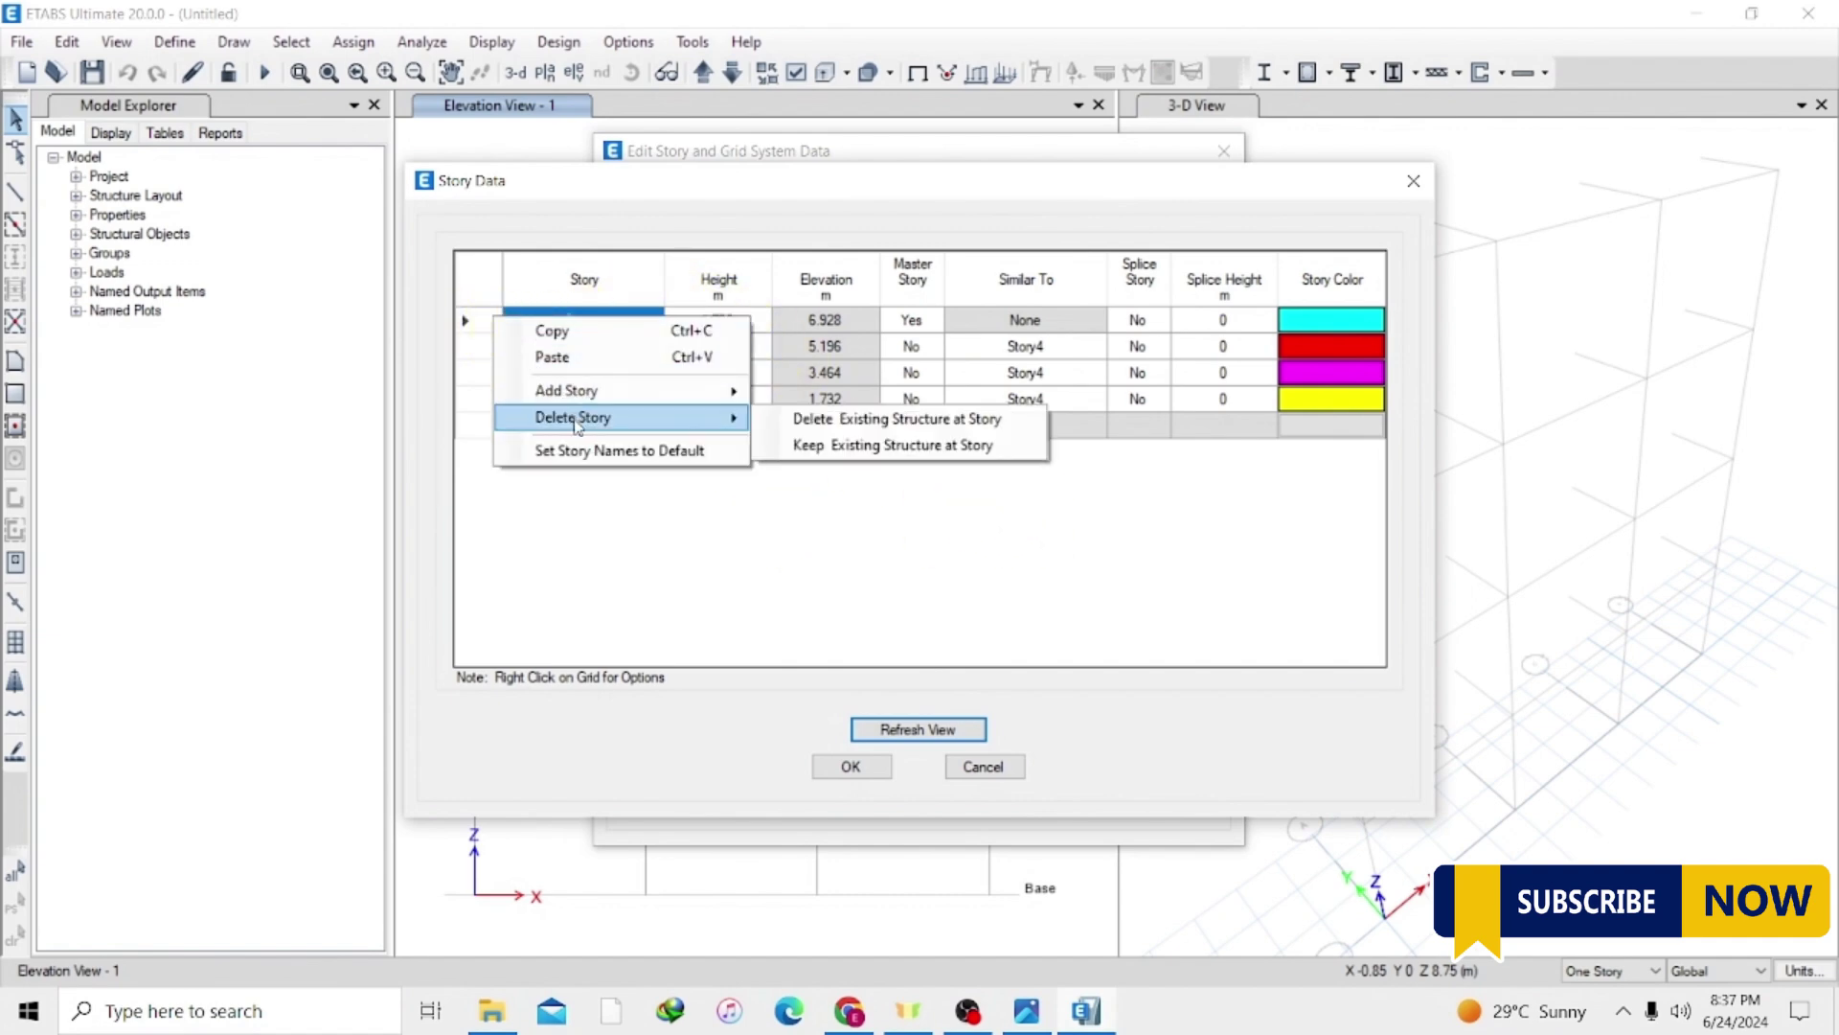
pyautogui.click(874, 421)
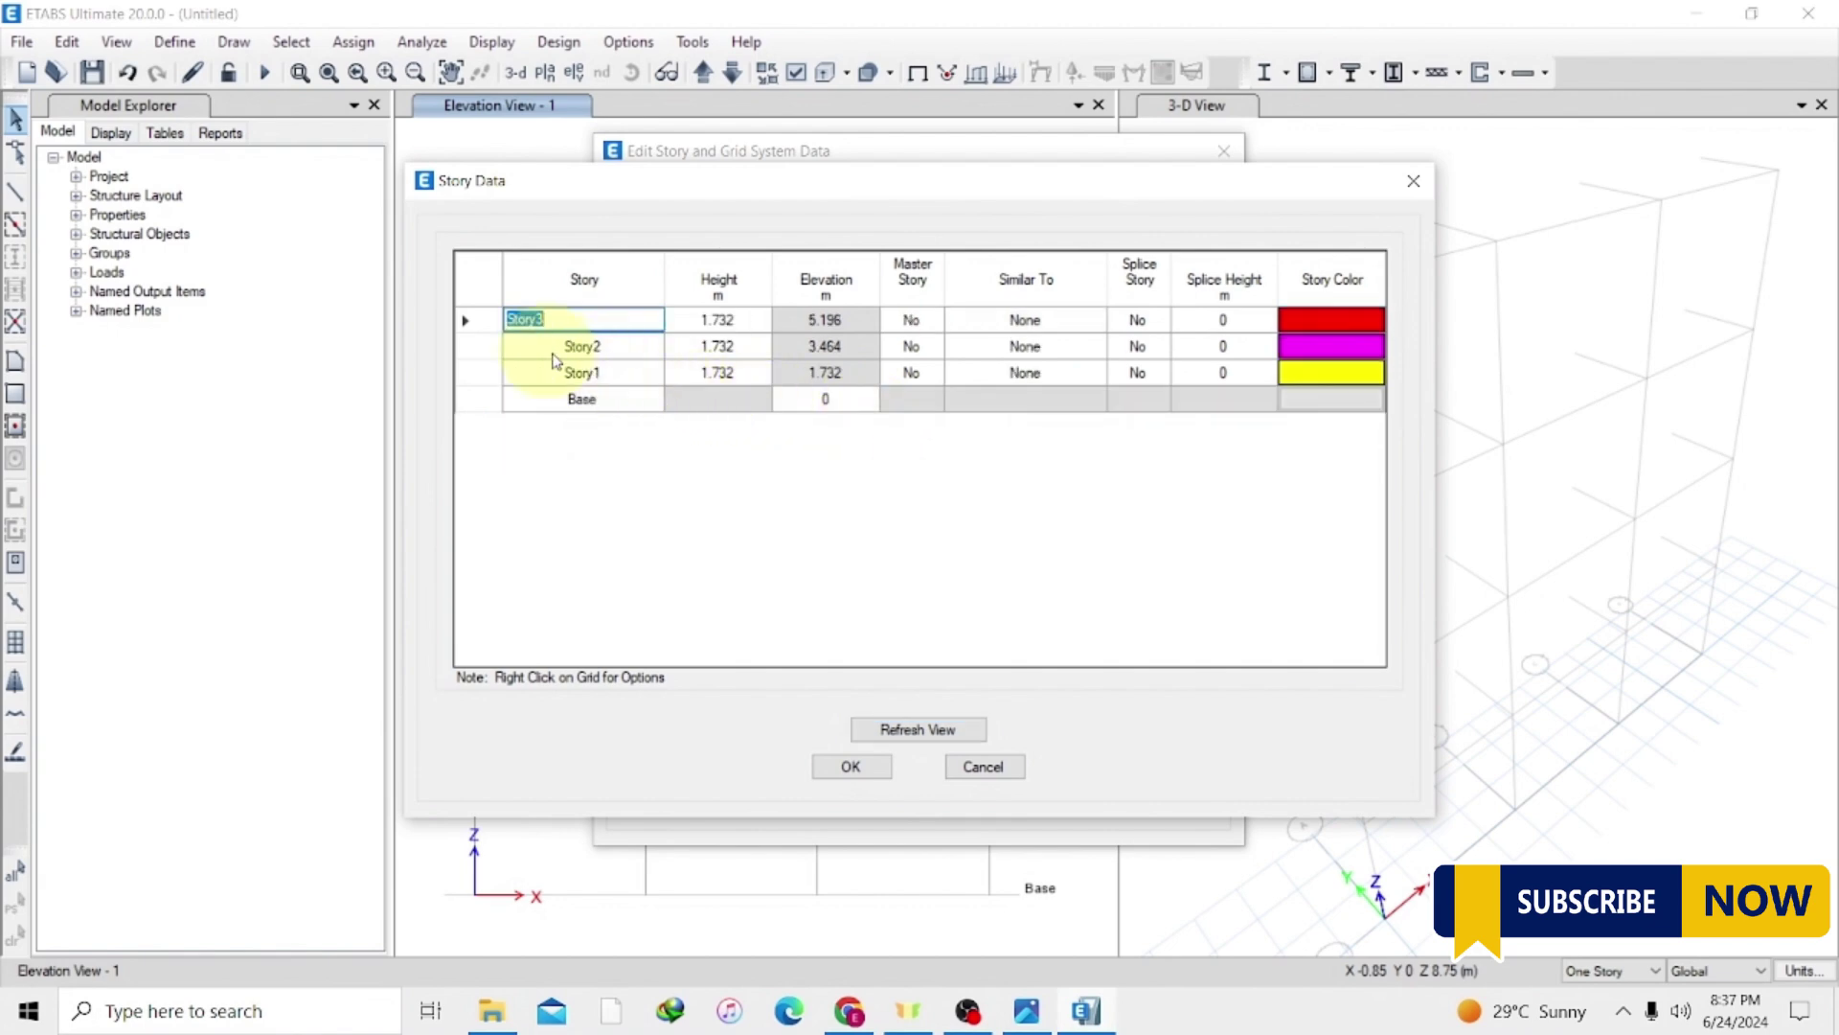
pyautogui.rightClick(486, 319)
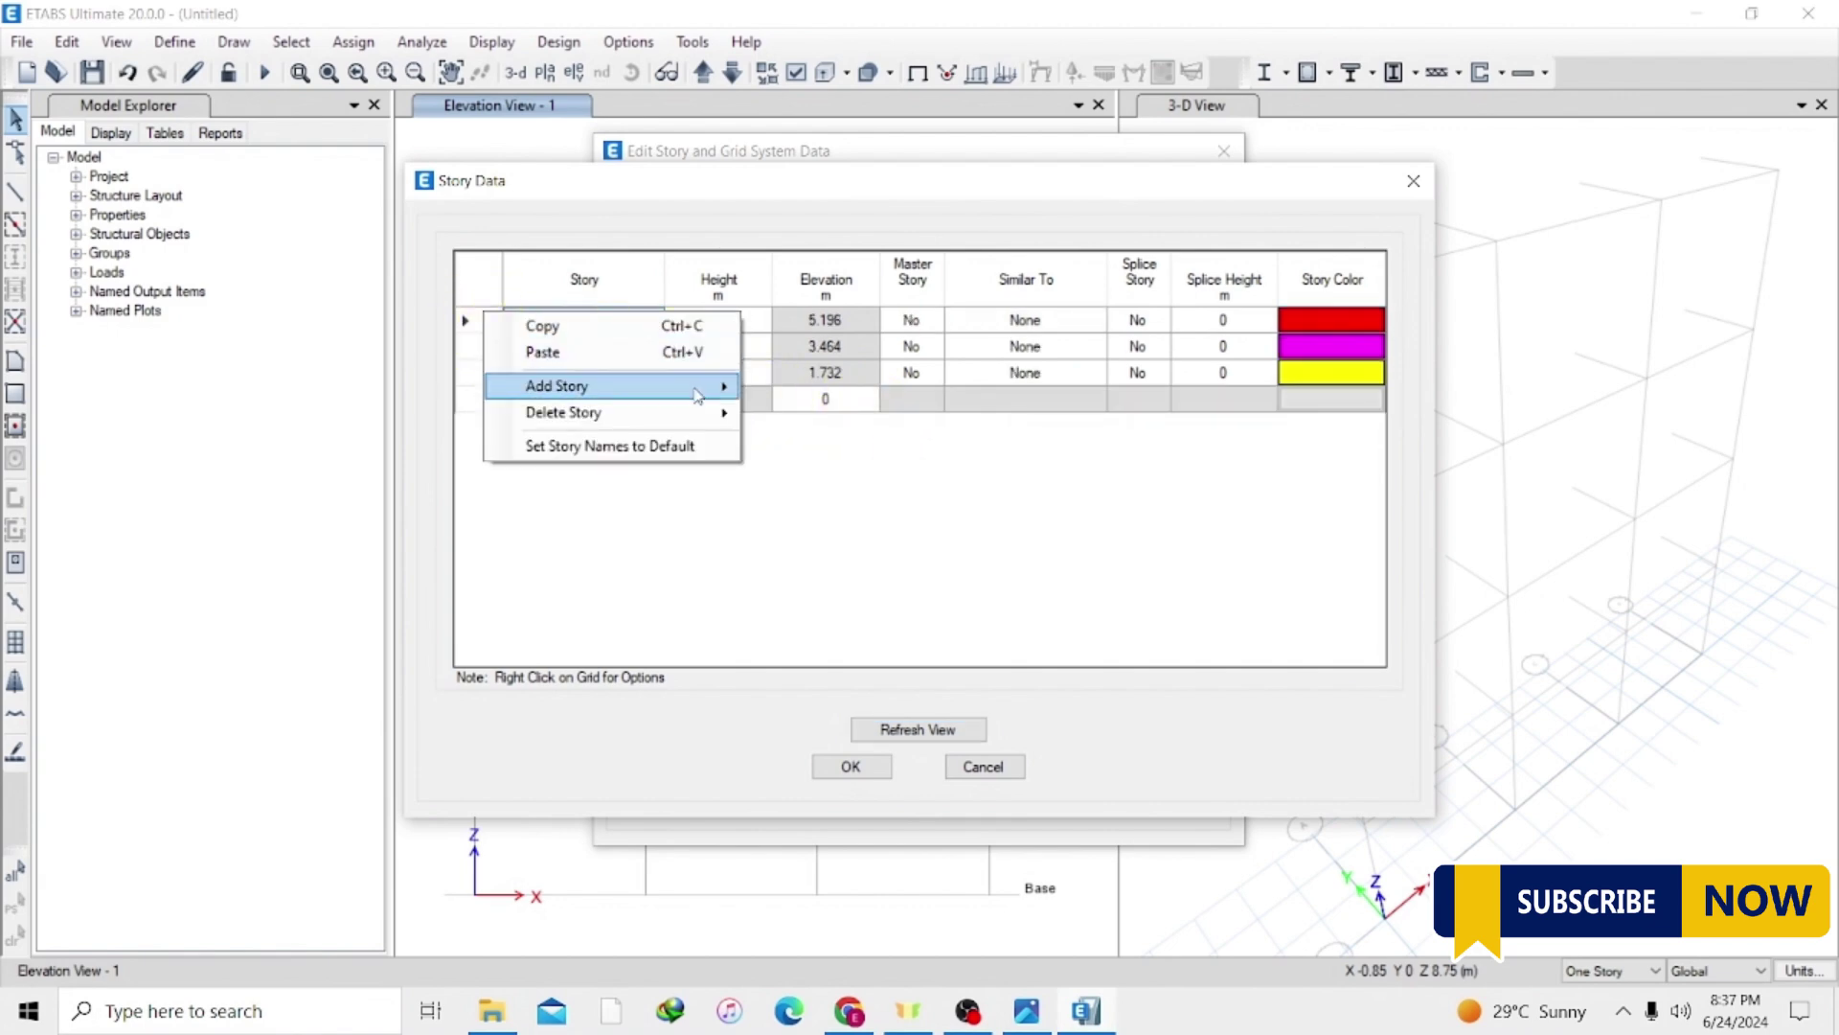
pyautogui.moveTo(711, 414)
pyautogui.click(840, 418)
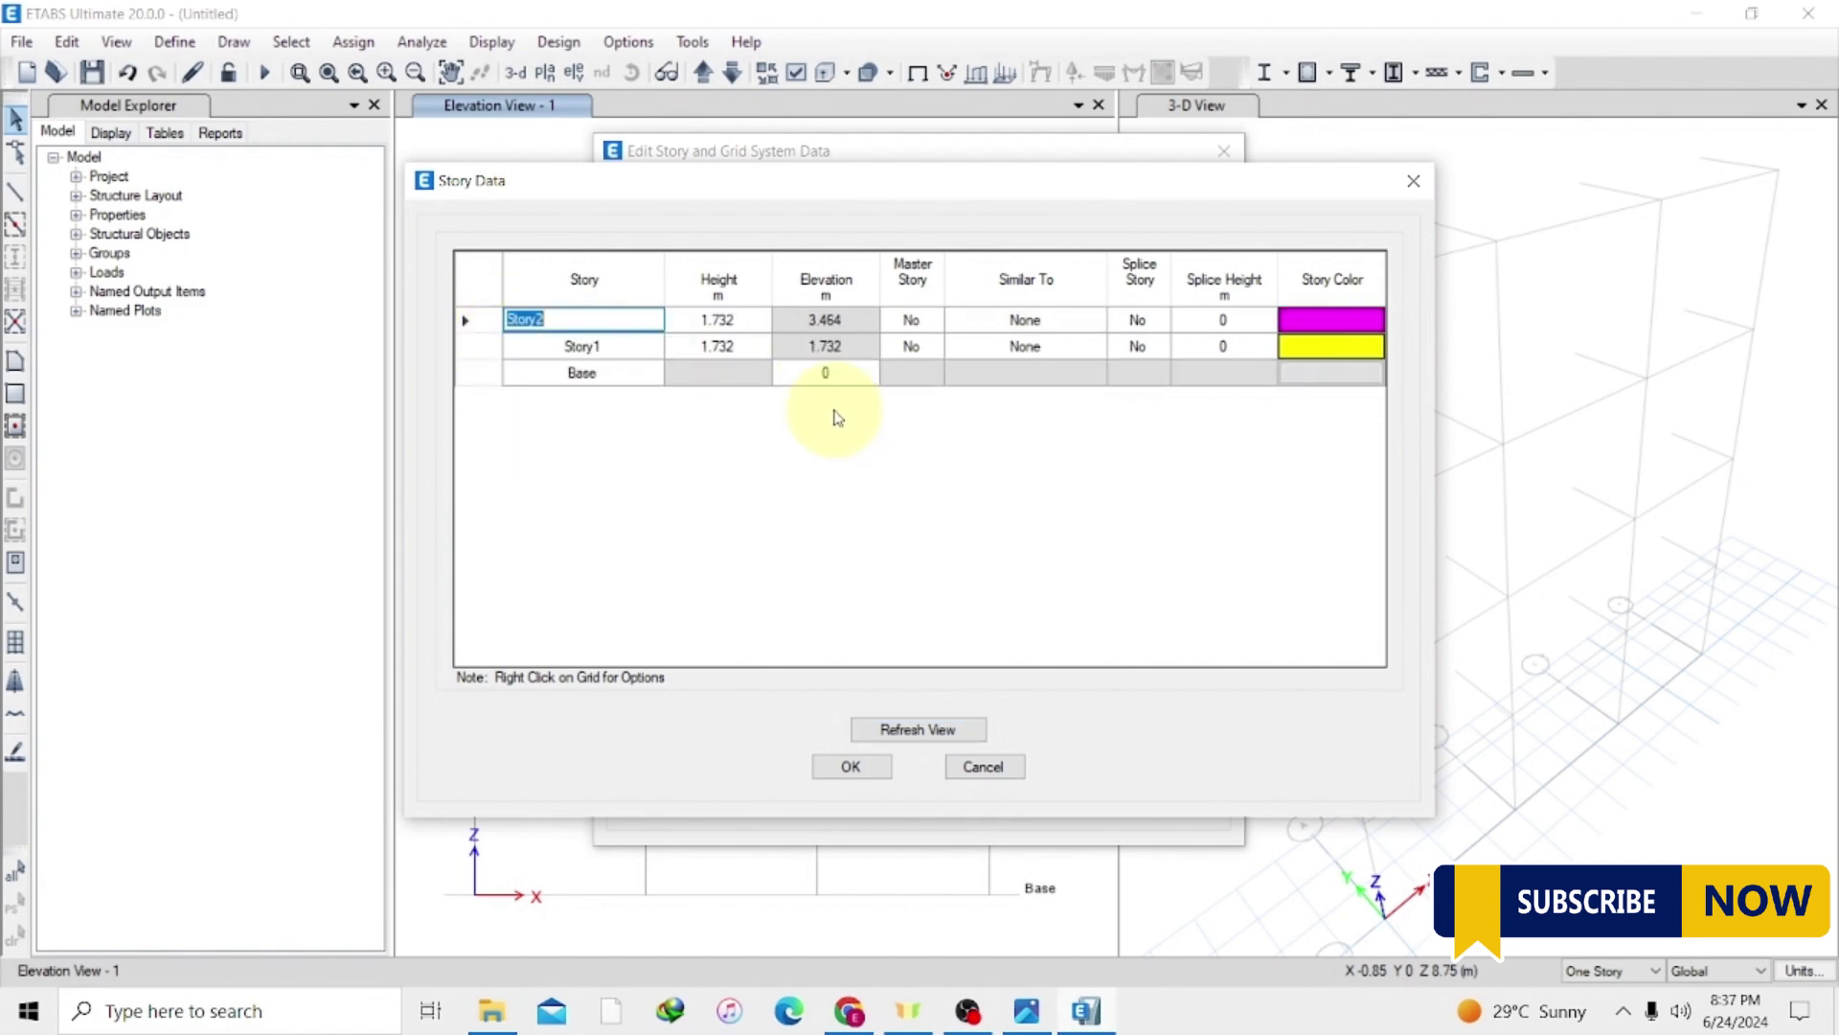
pyautogui.click(852, 769)
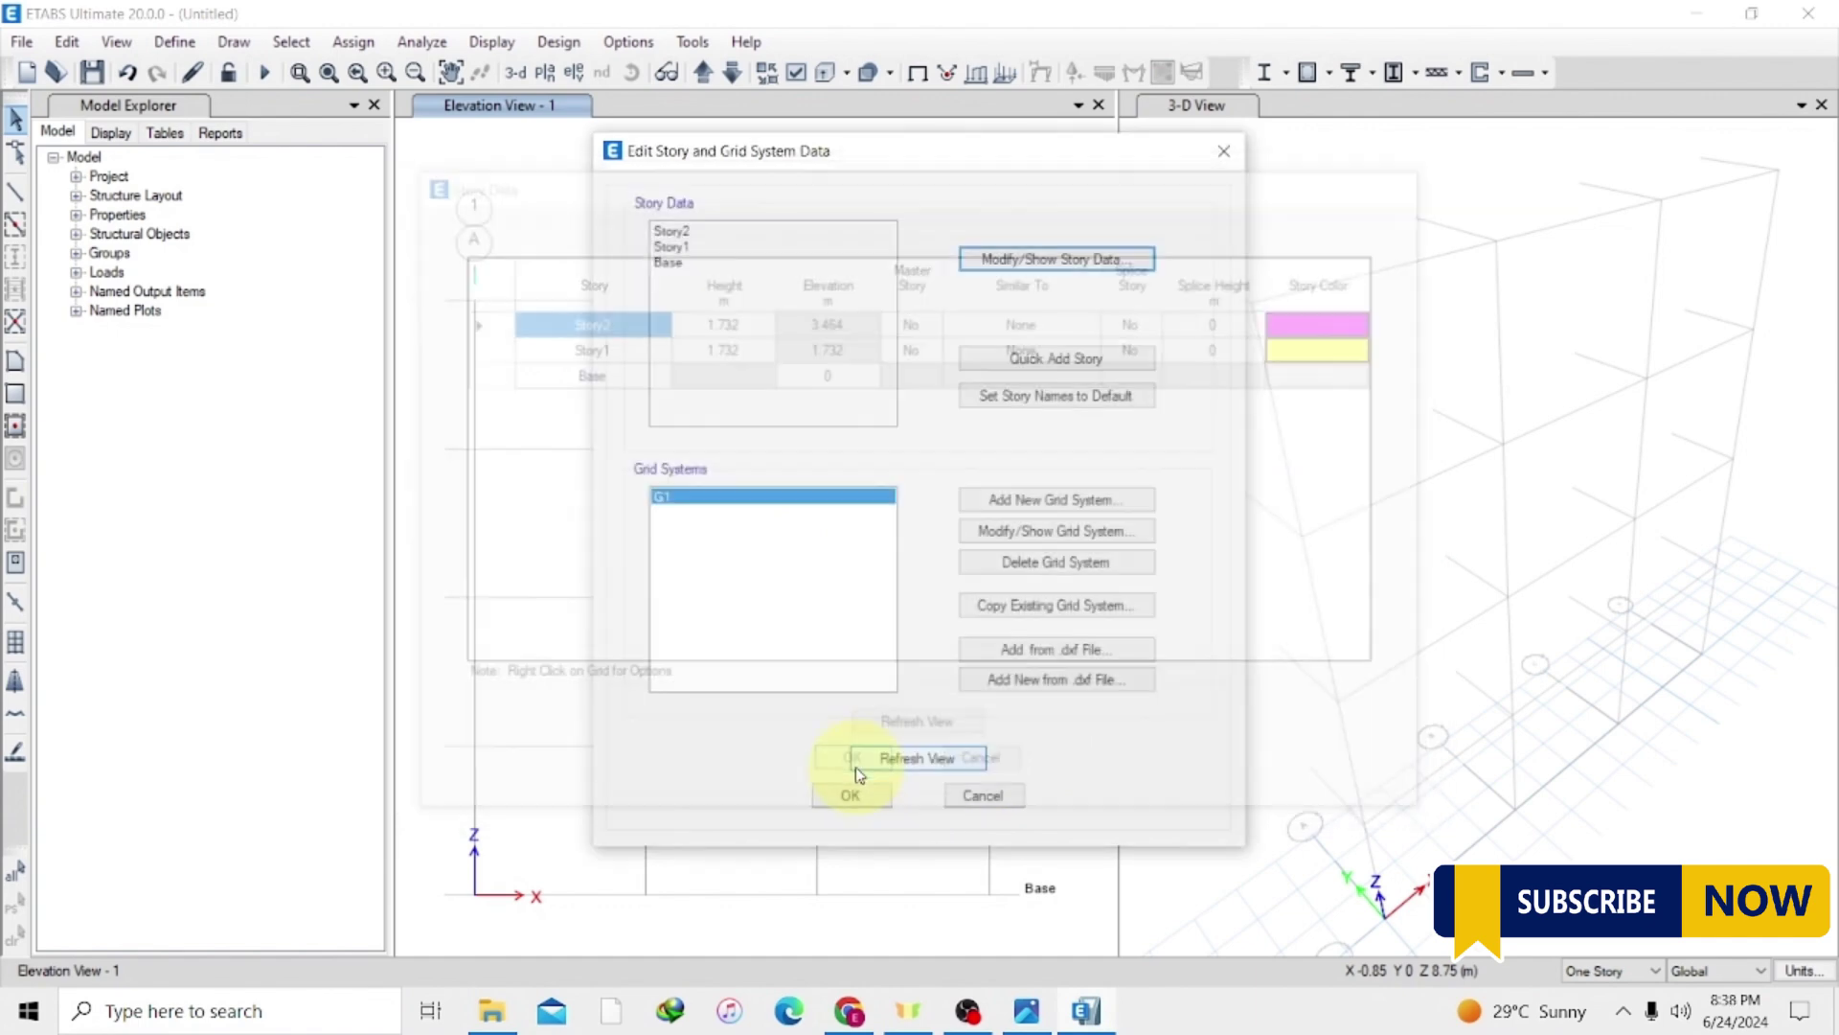
pyautogui.click(851, 796)
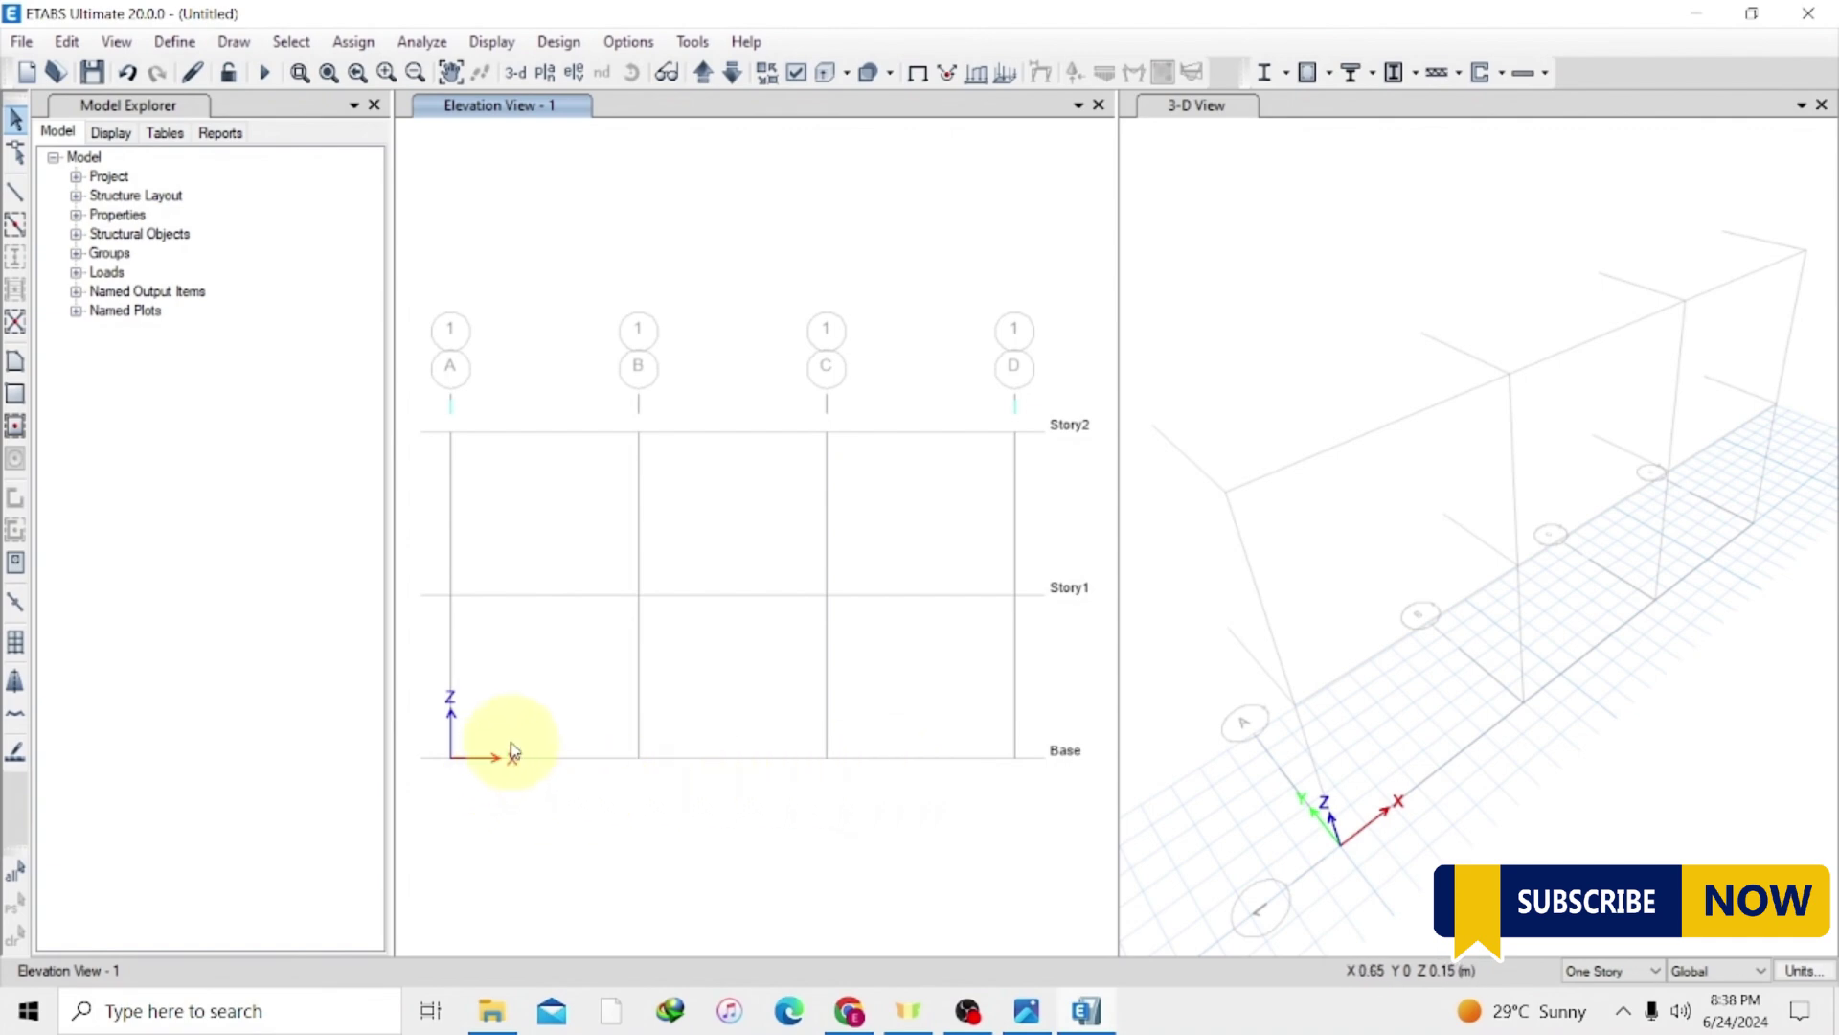
# Check the truss image, then draw the outer frame from A at Base through B and C at Story2 to D at Base and back to A.
pyautogui.click(1025, 1014)
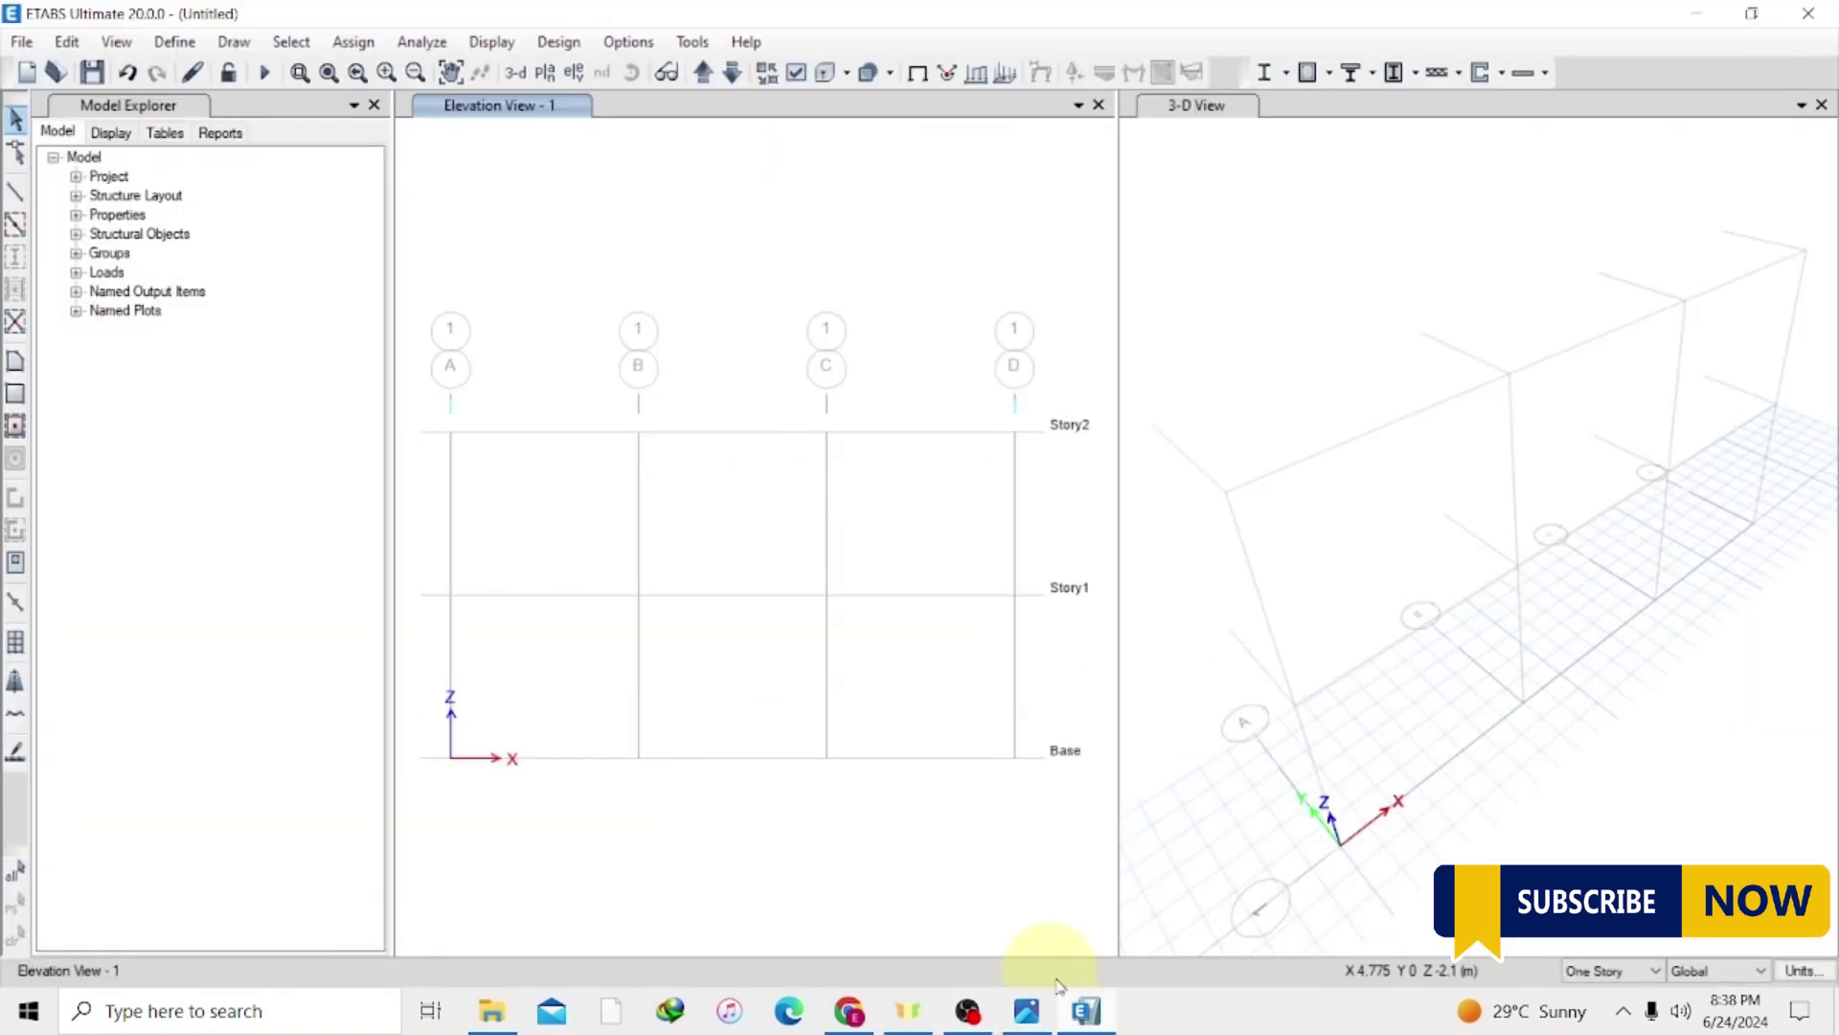
pyautogui.click(1085, 1011)
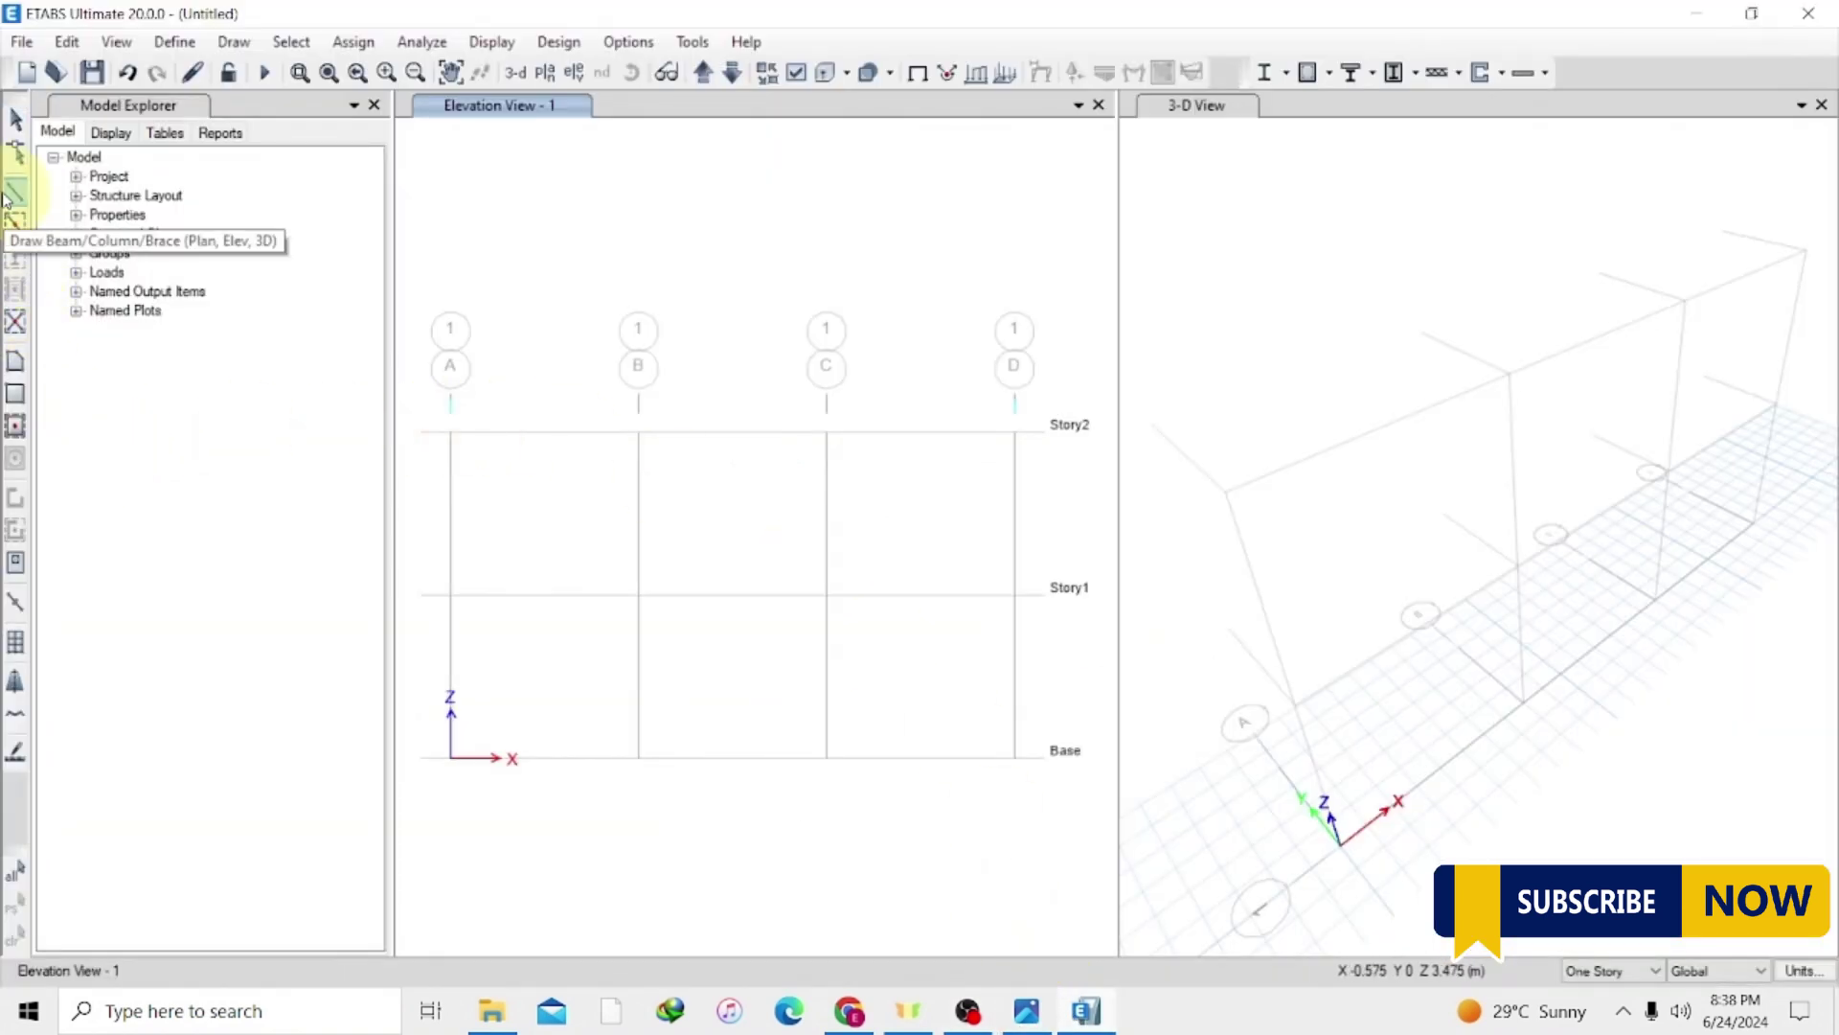
pyautogui.click(11, 194)
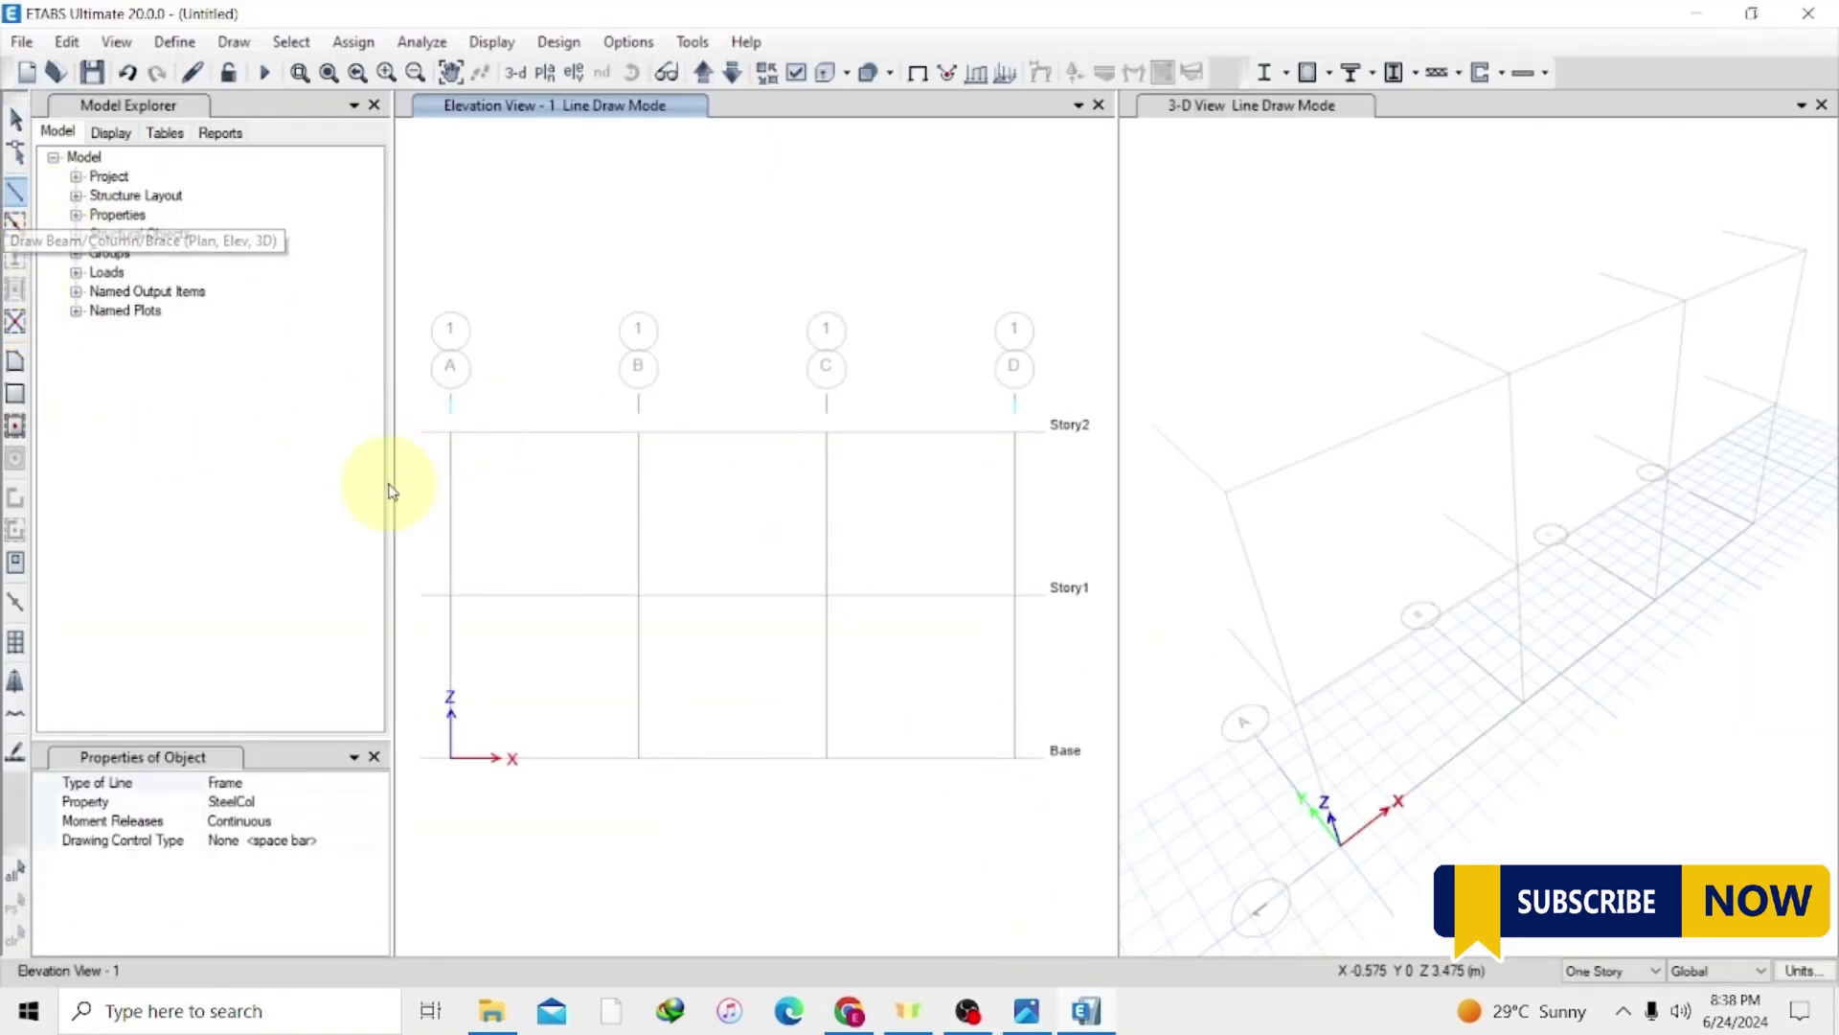
pyautogui.click(450, 757)
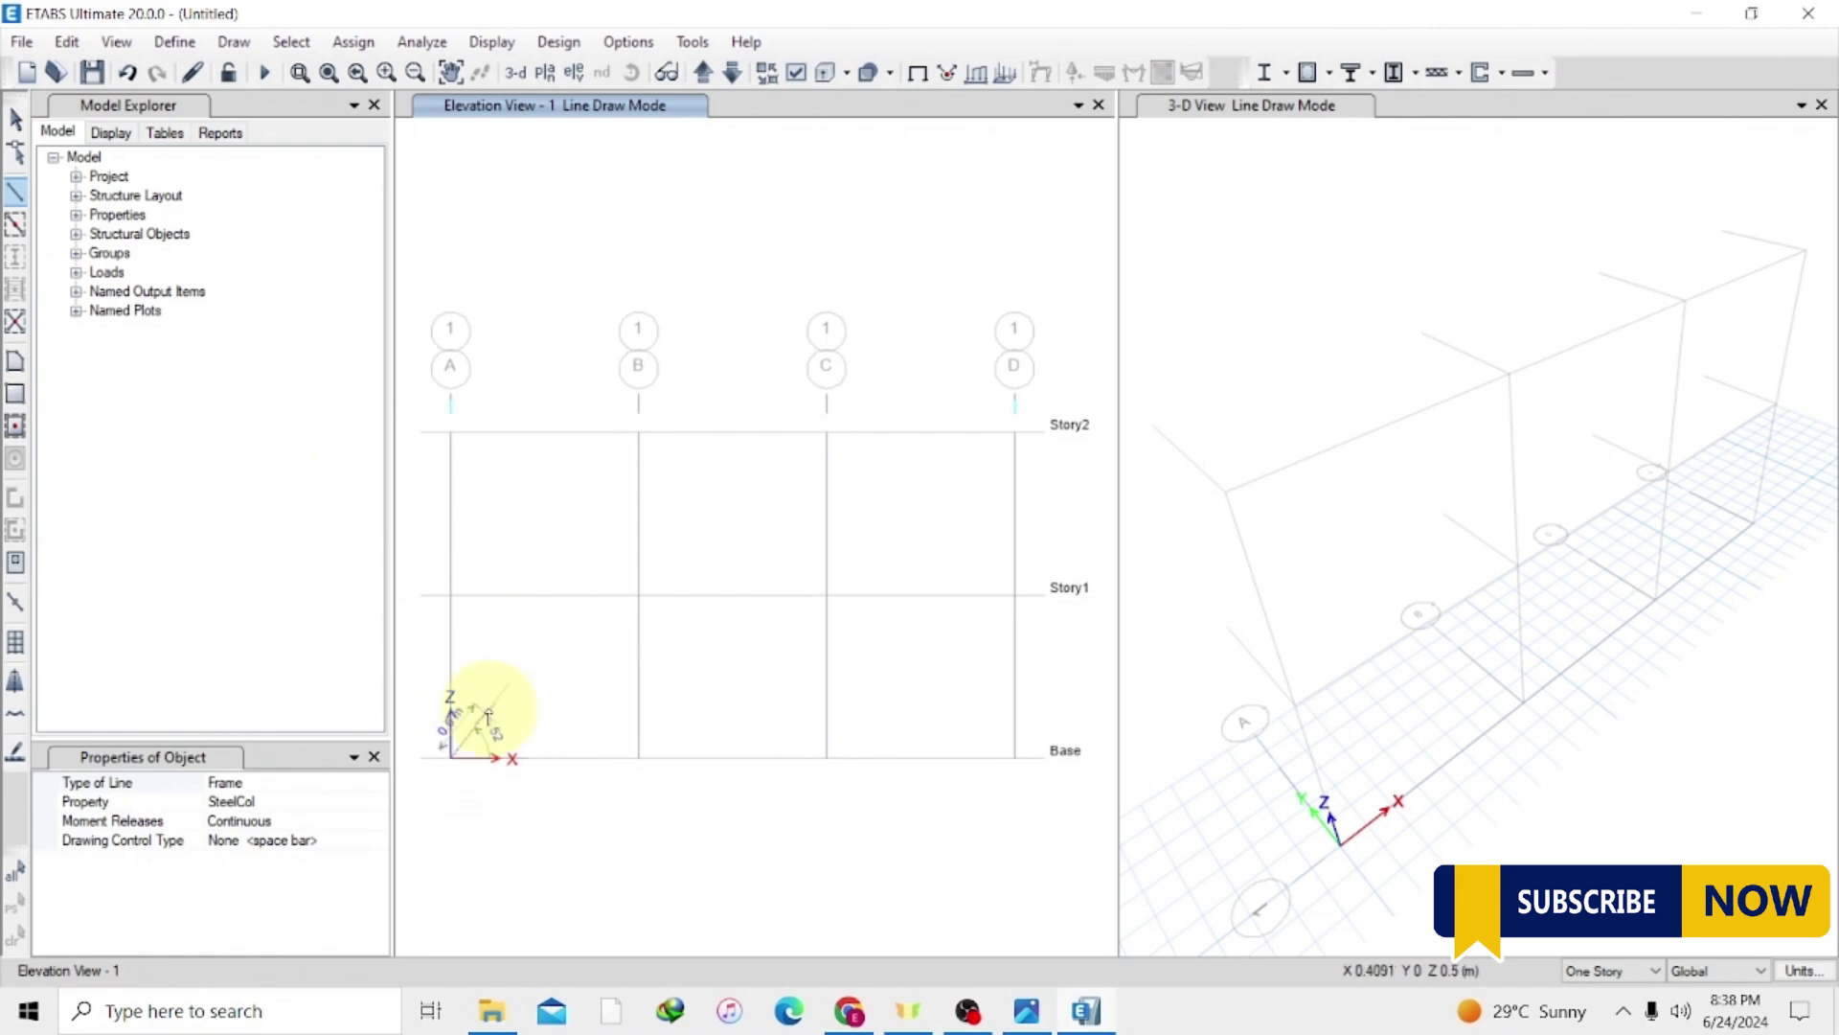
pyautogui.click(639, 434)
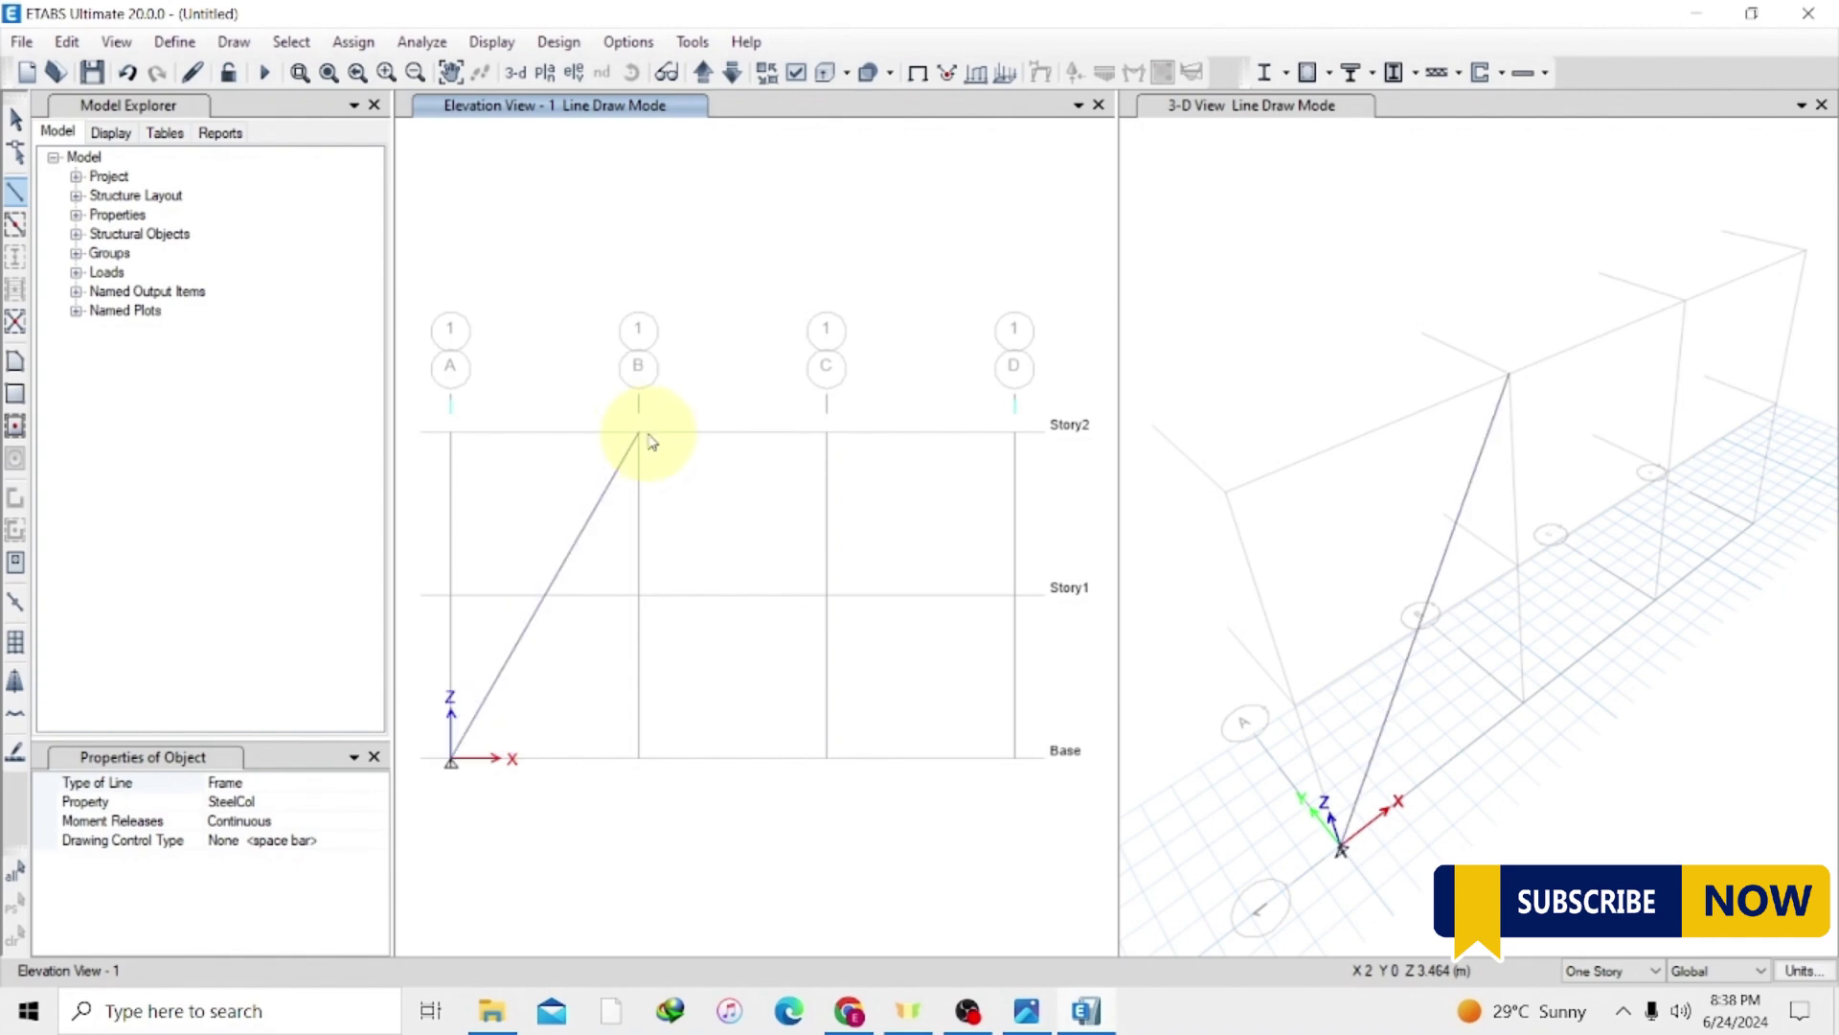
pyautogui.click(827, 434)
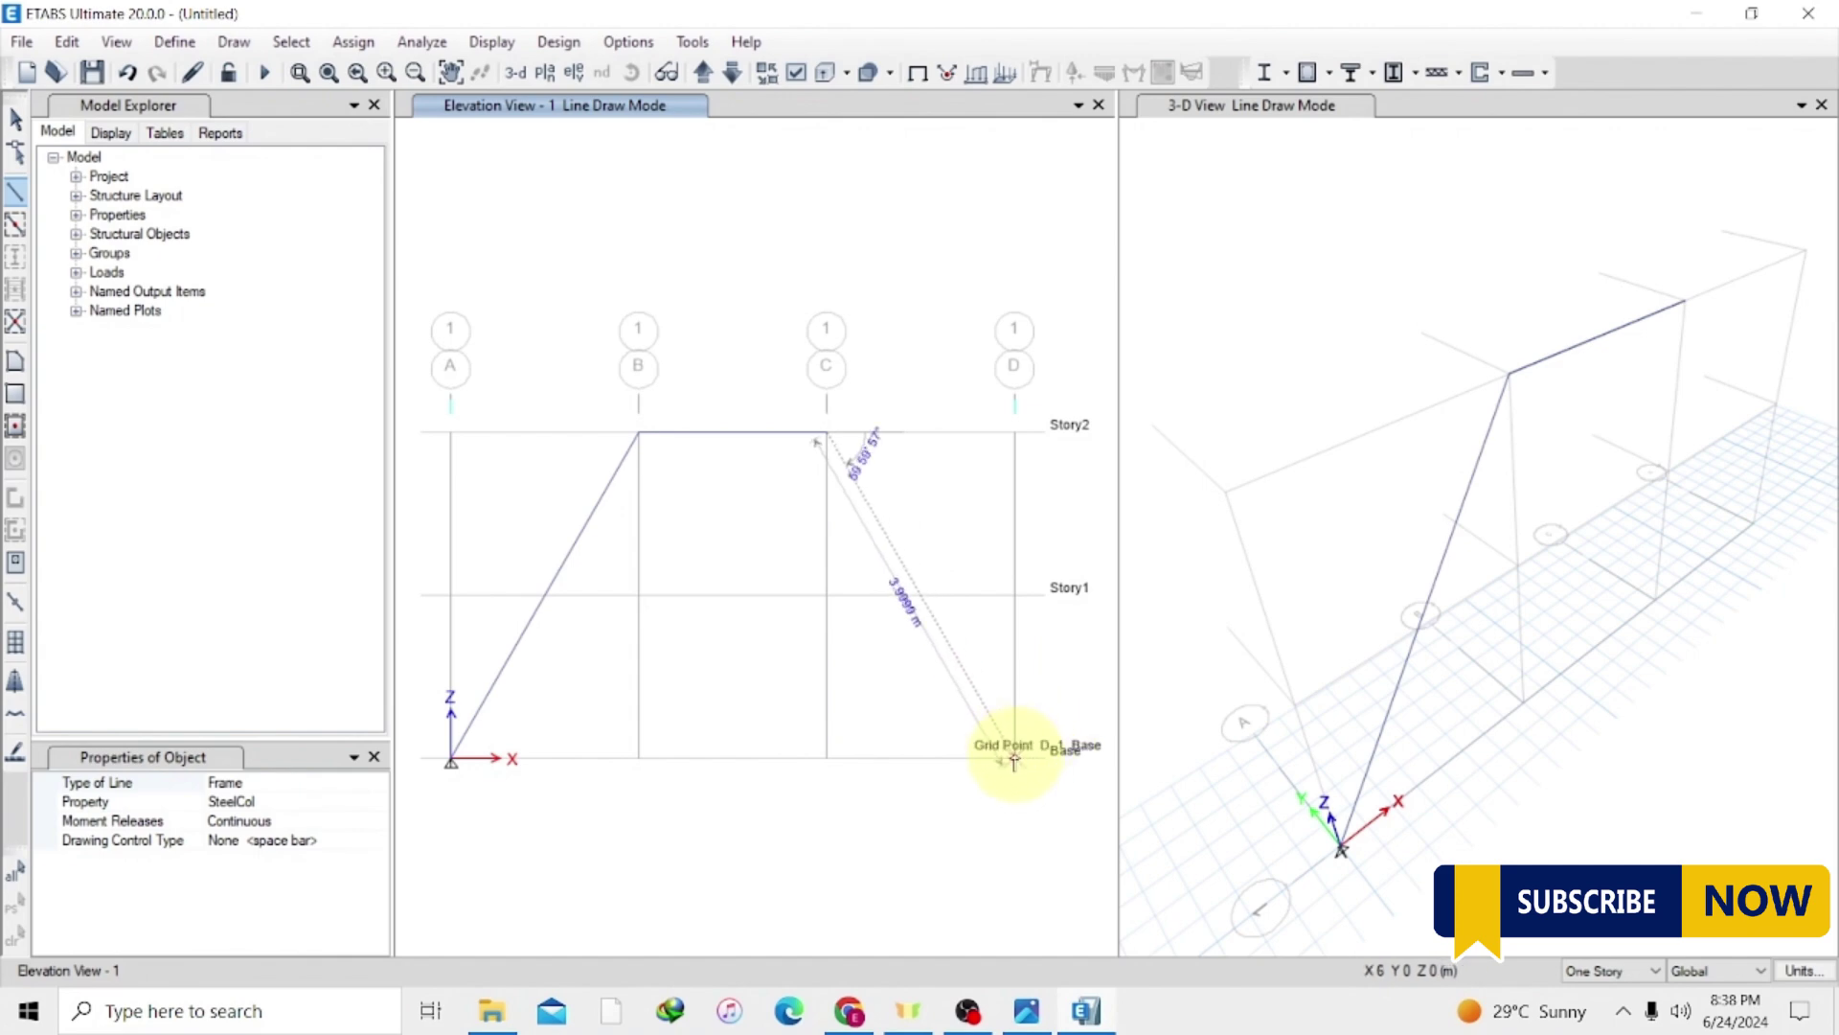
pyautogui.click(1014, 761)
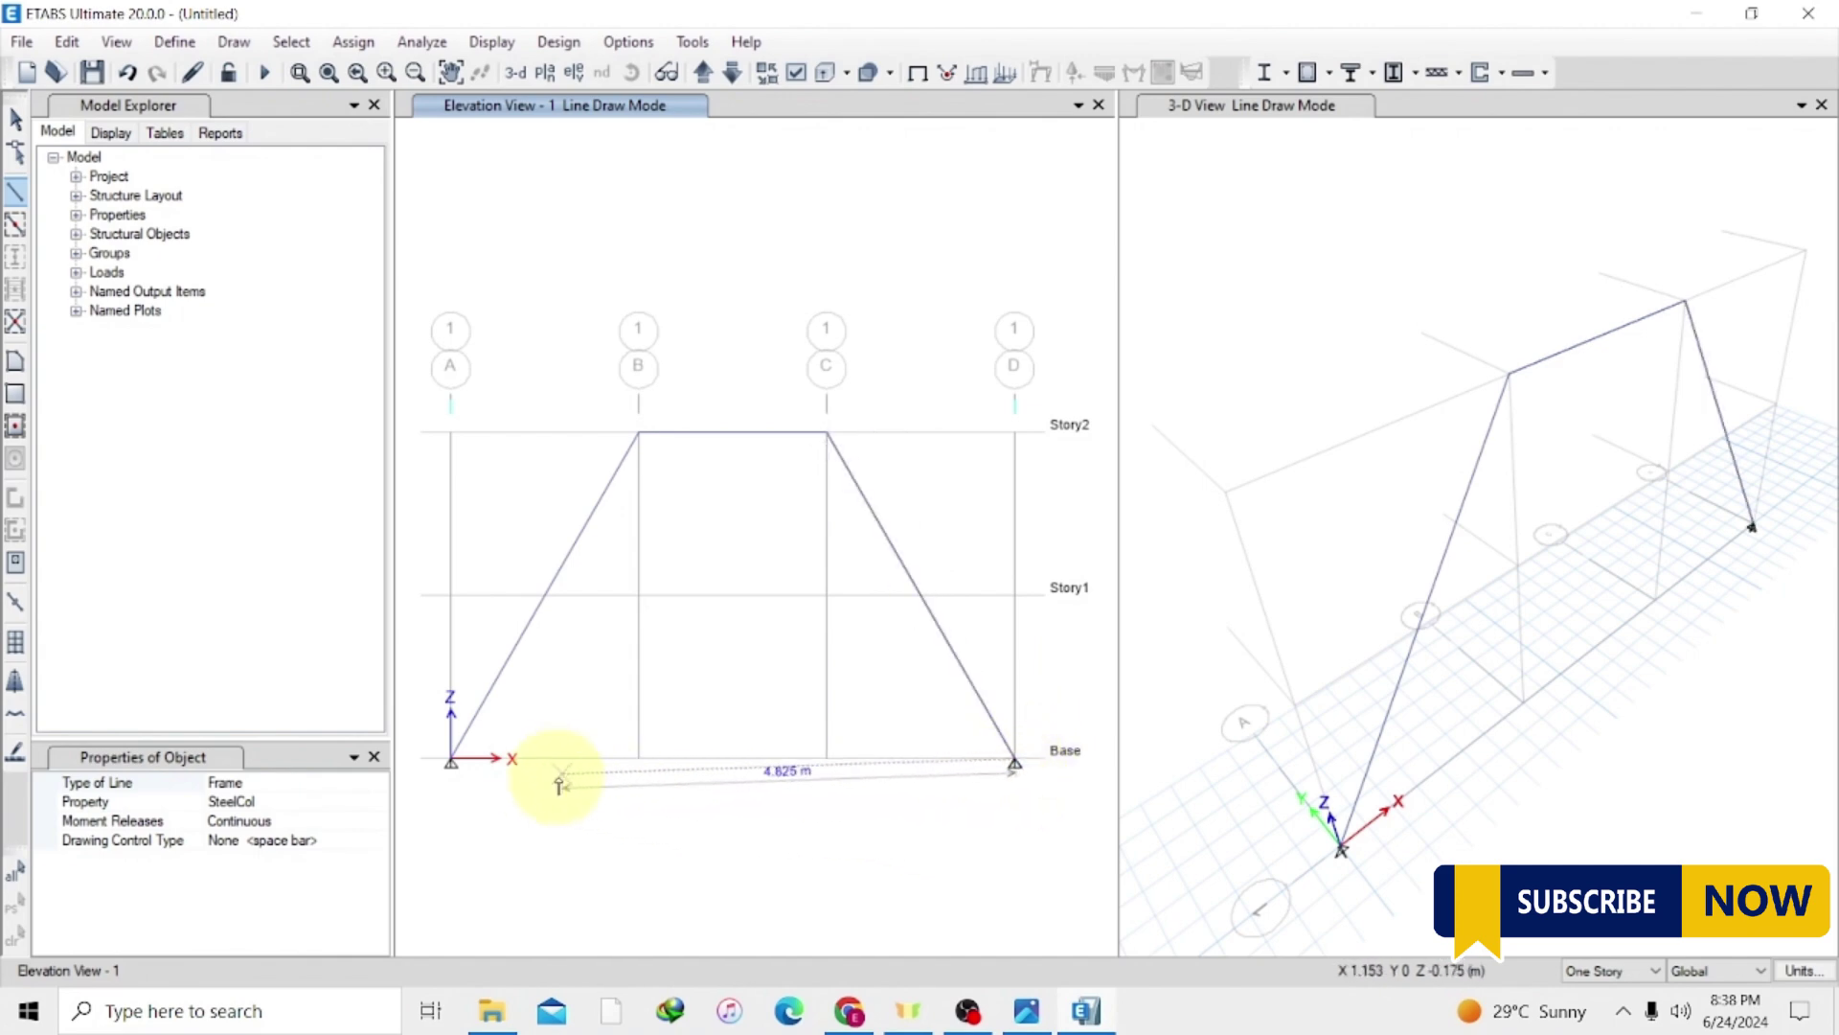
pyautogui.click(452, 760)
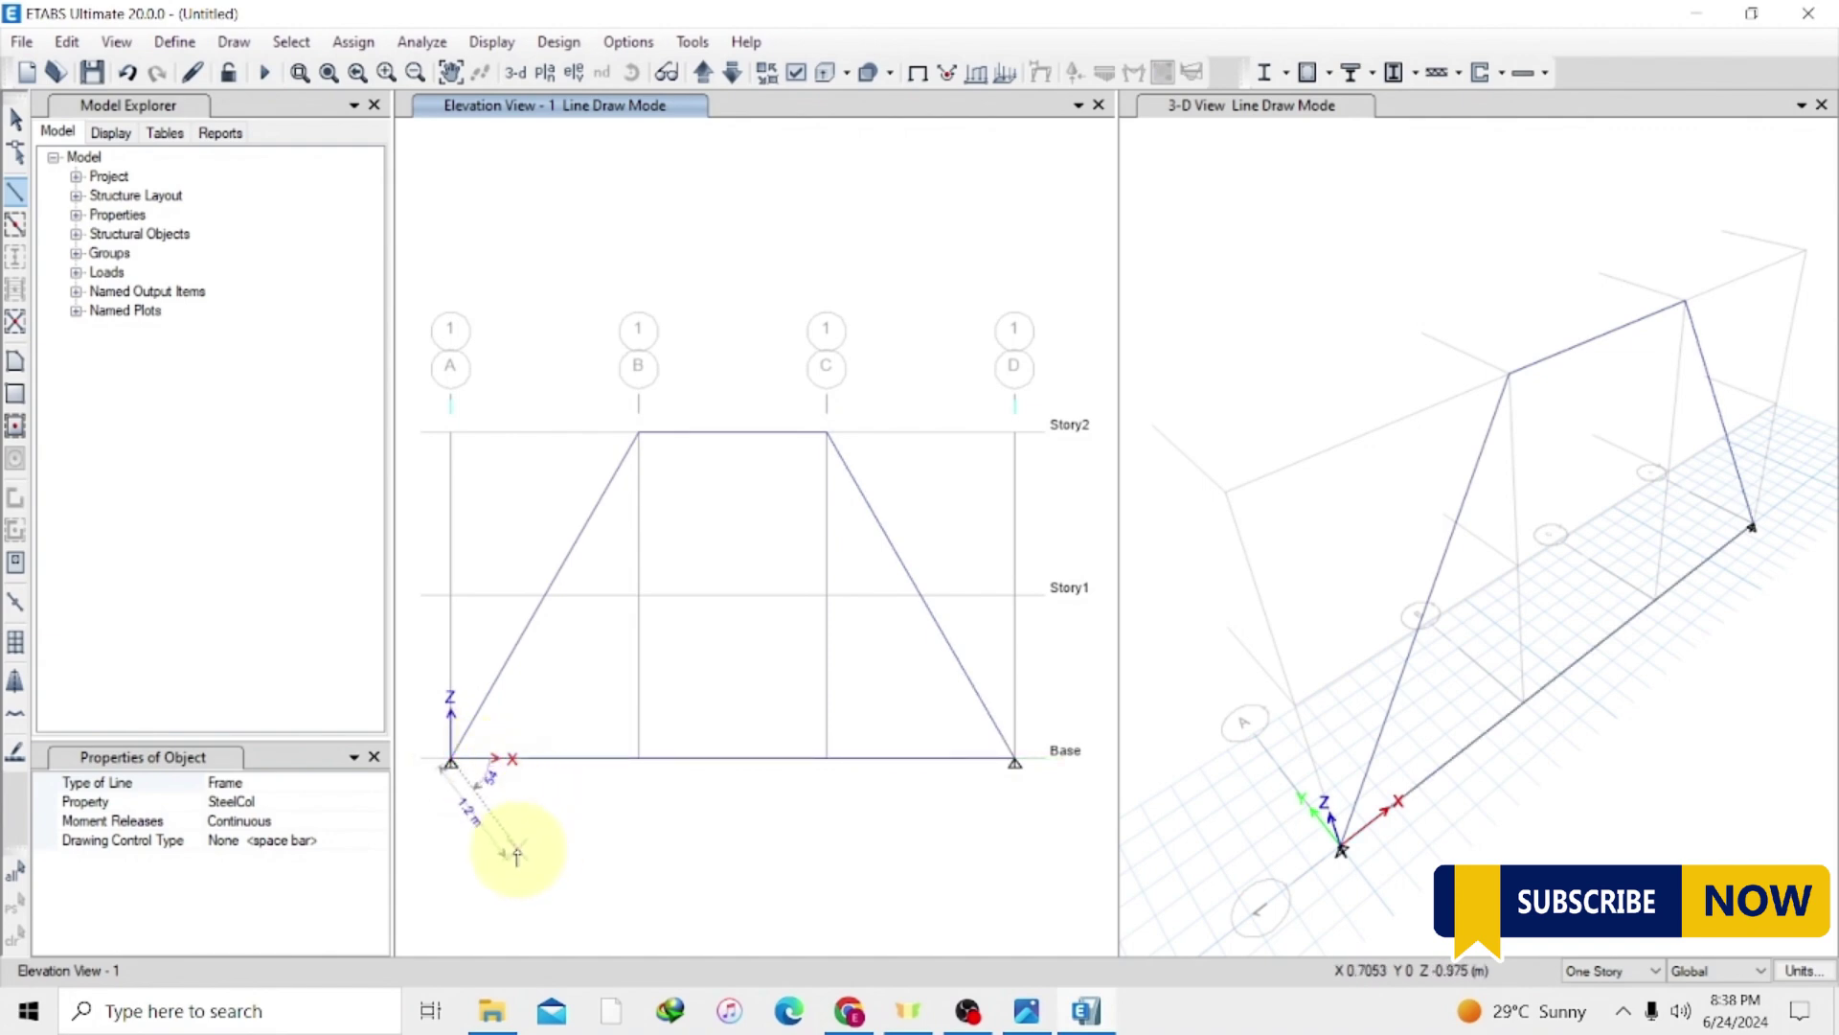
pyautogui.press('Escape')
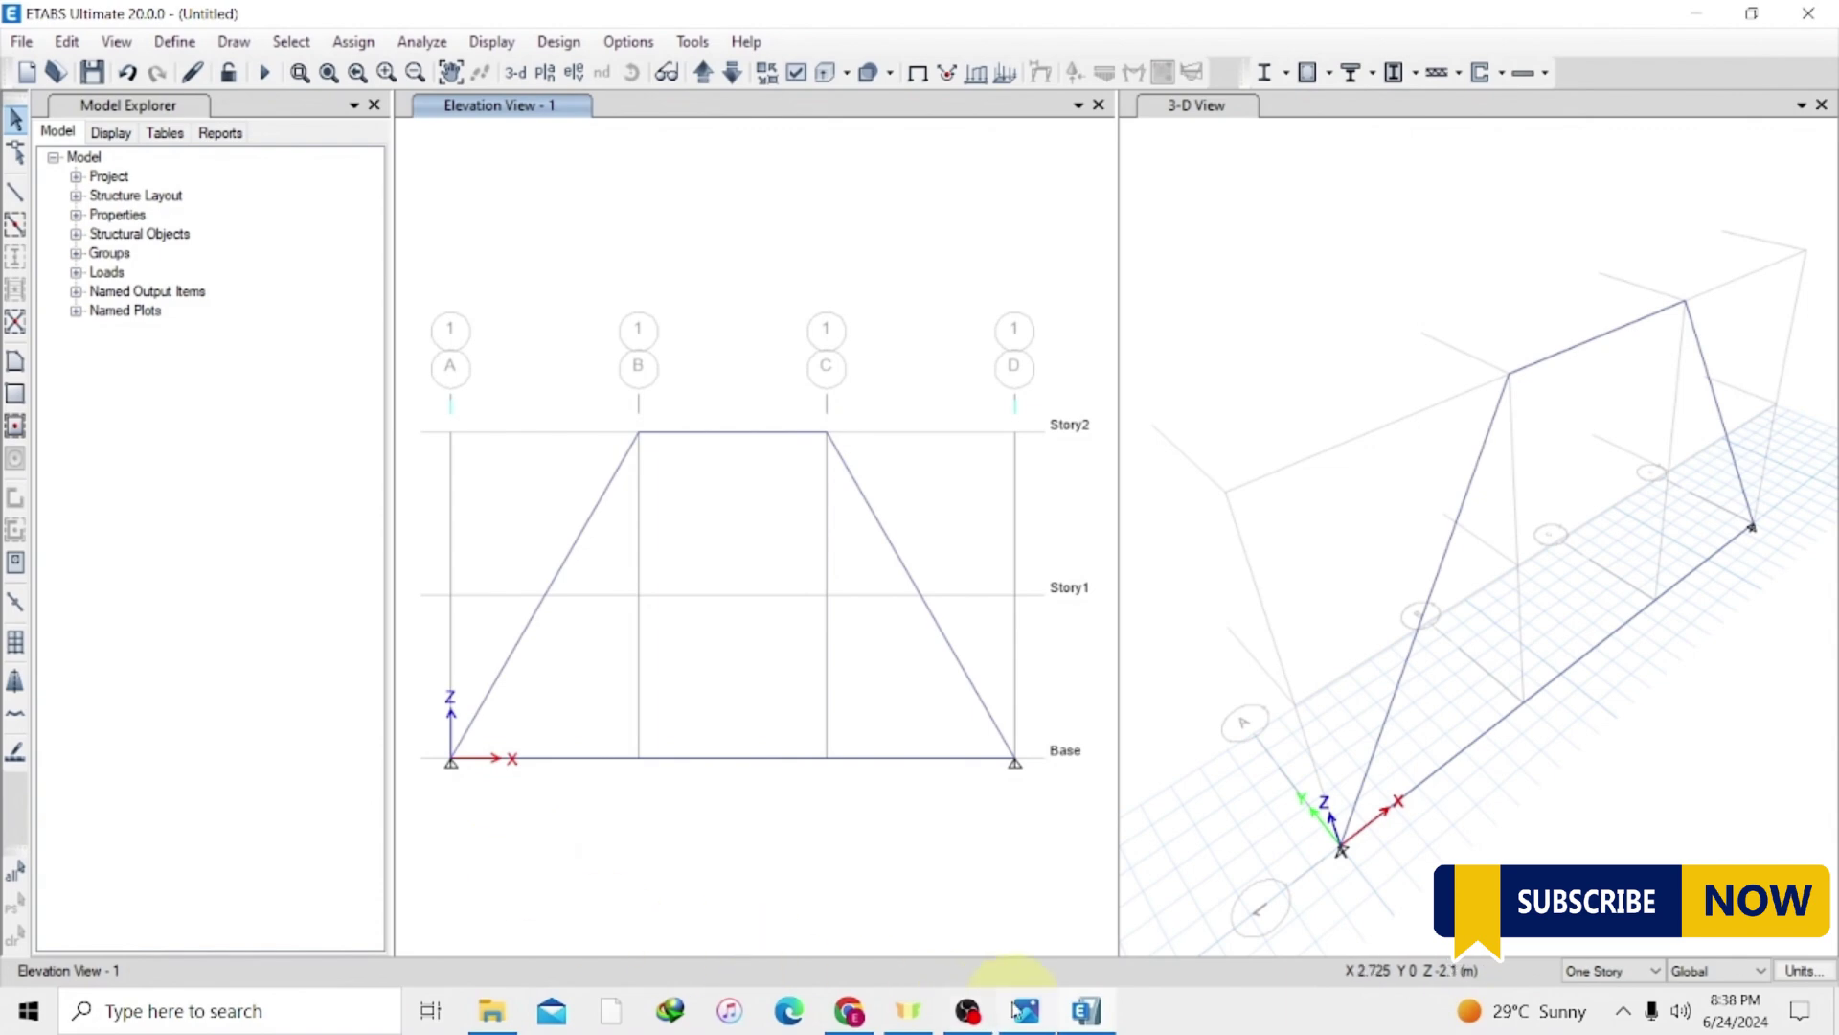
# Recheck the truss image, then divide the two inclined side members into 2 frame objects each.
pyautogui.click(1026, 1016)
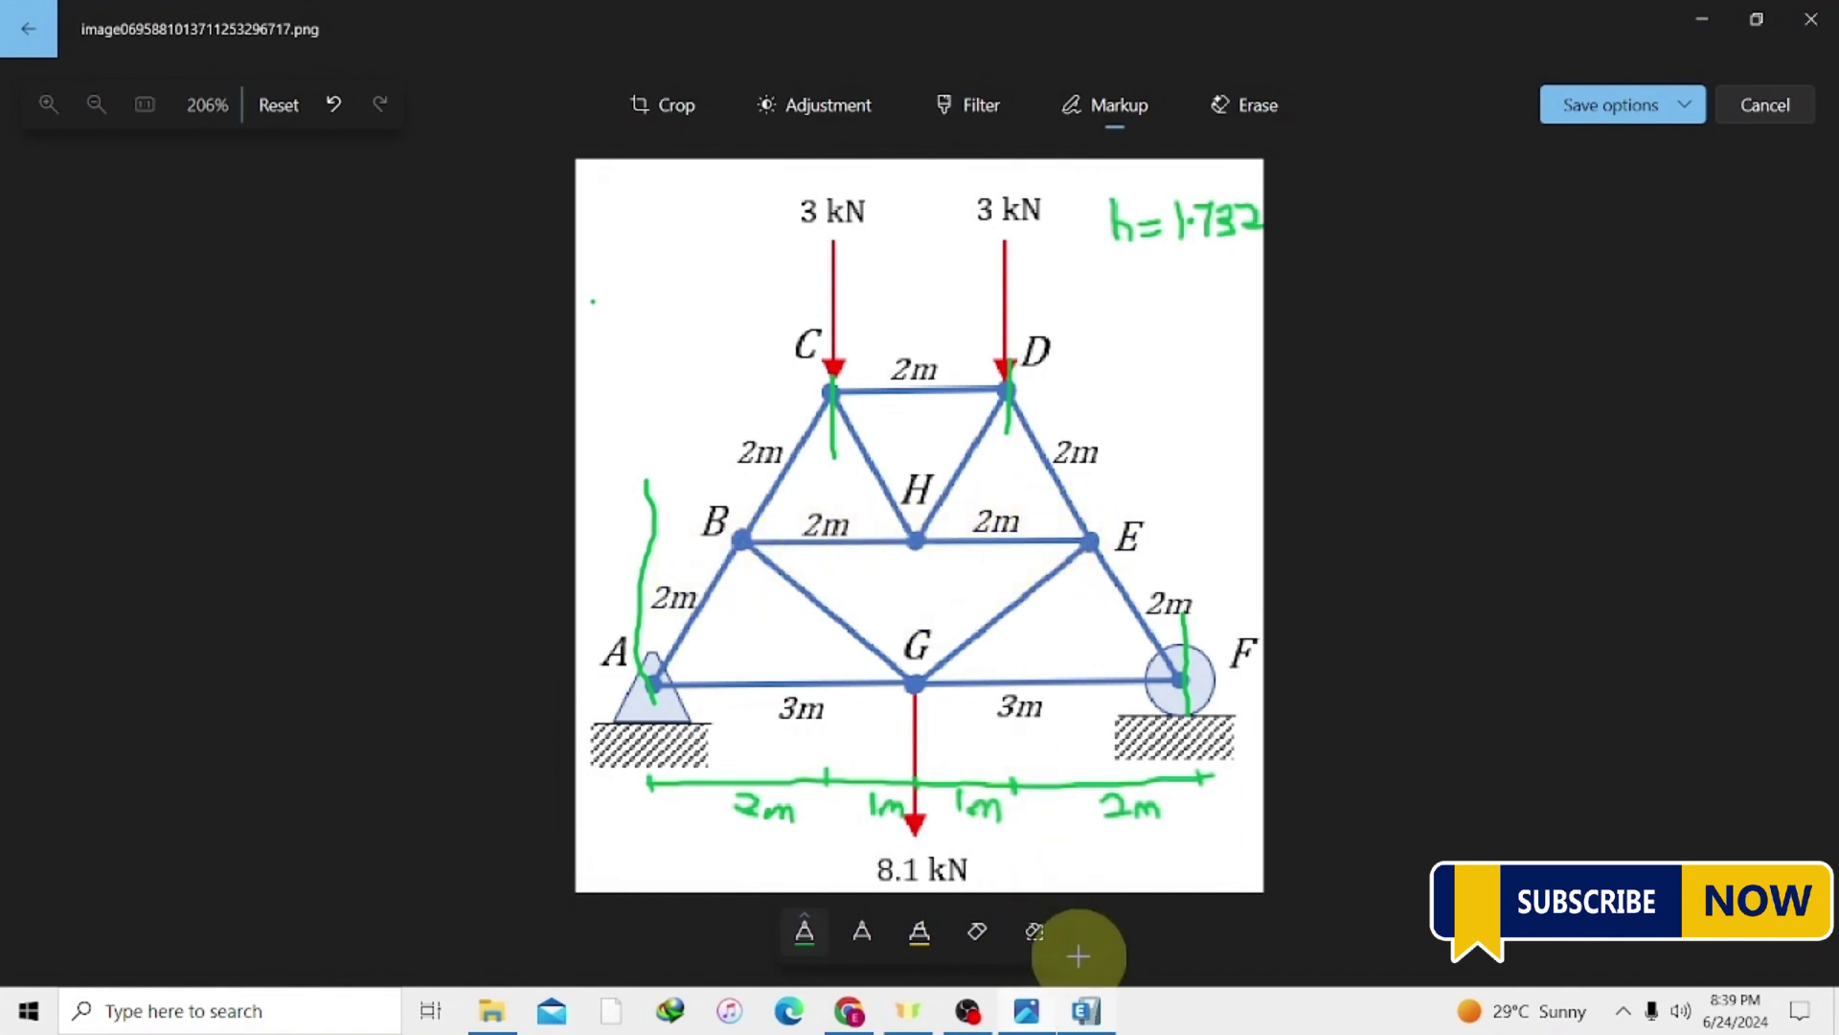
pyautogui.click(1086, 1010)
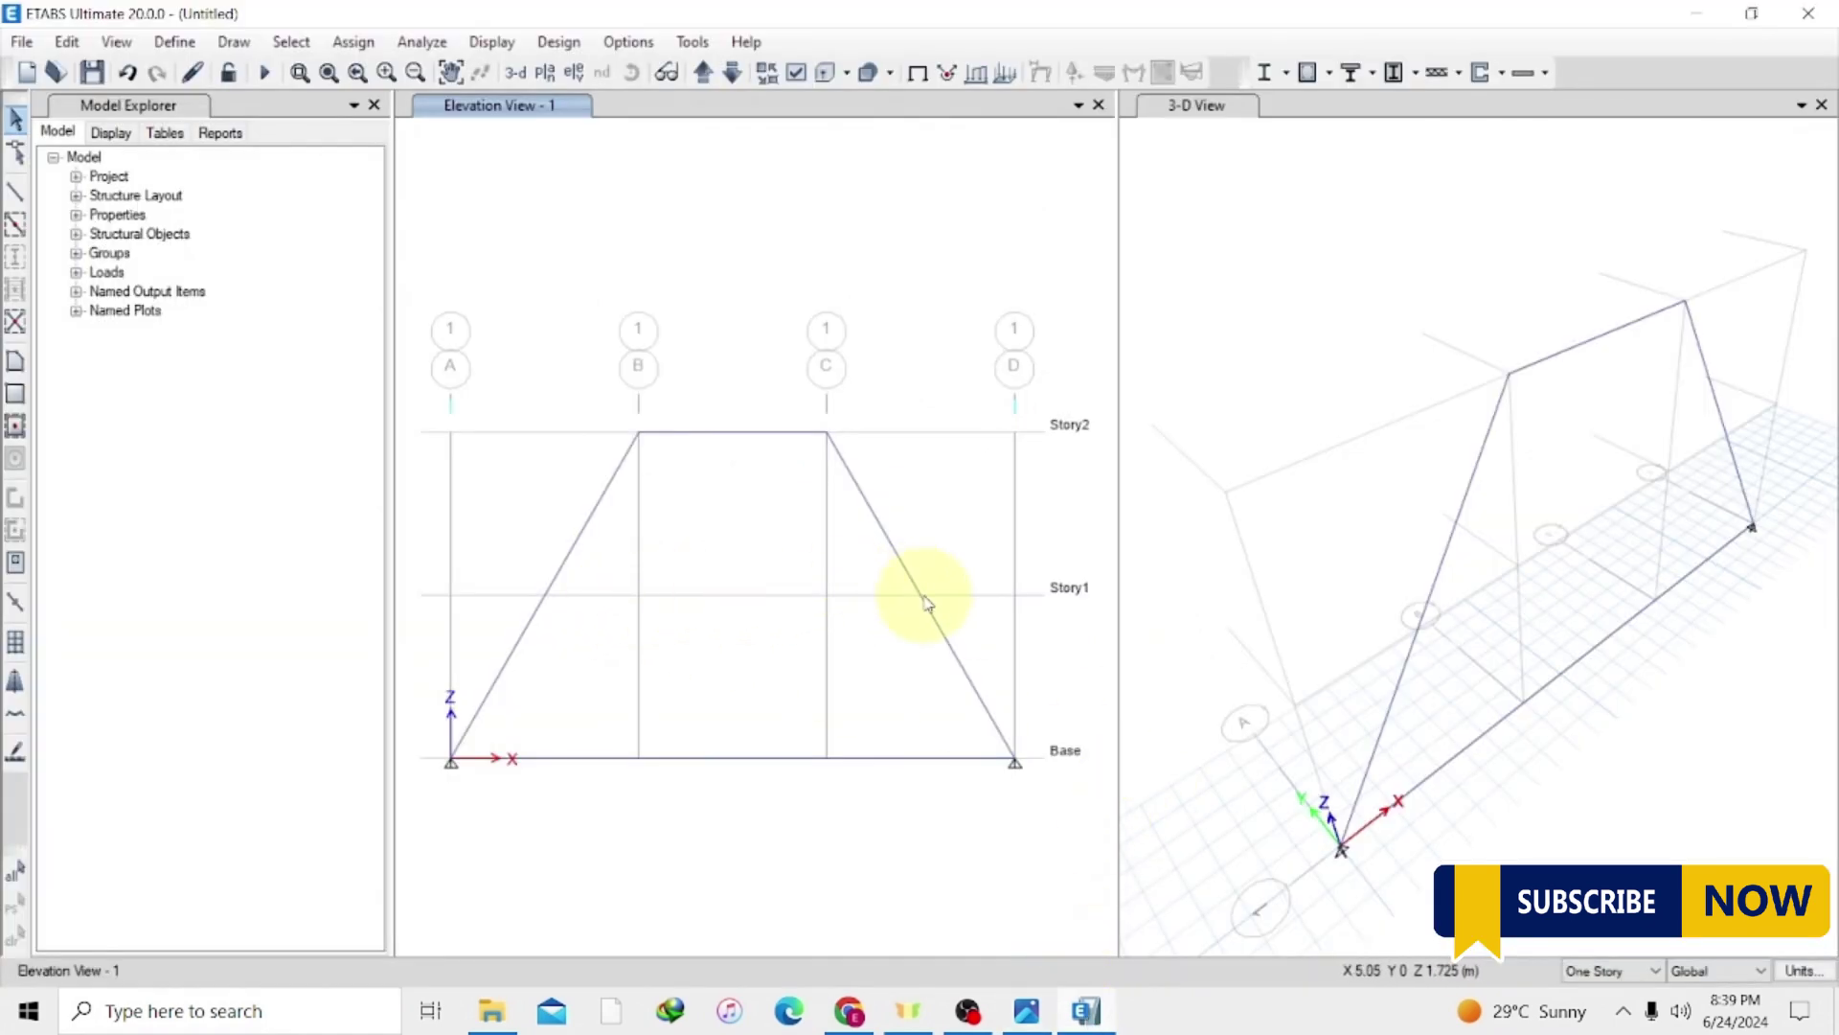
pyautogui.click(16, 191)
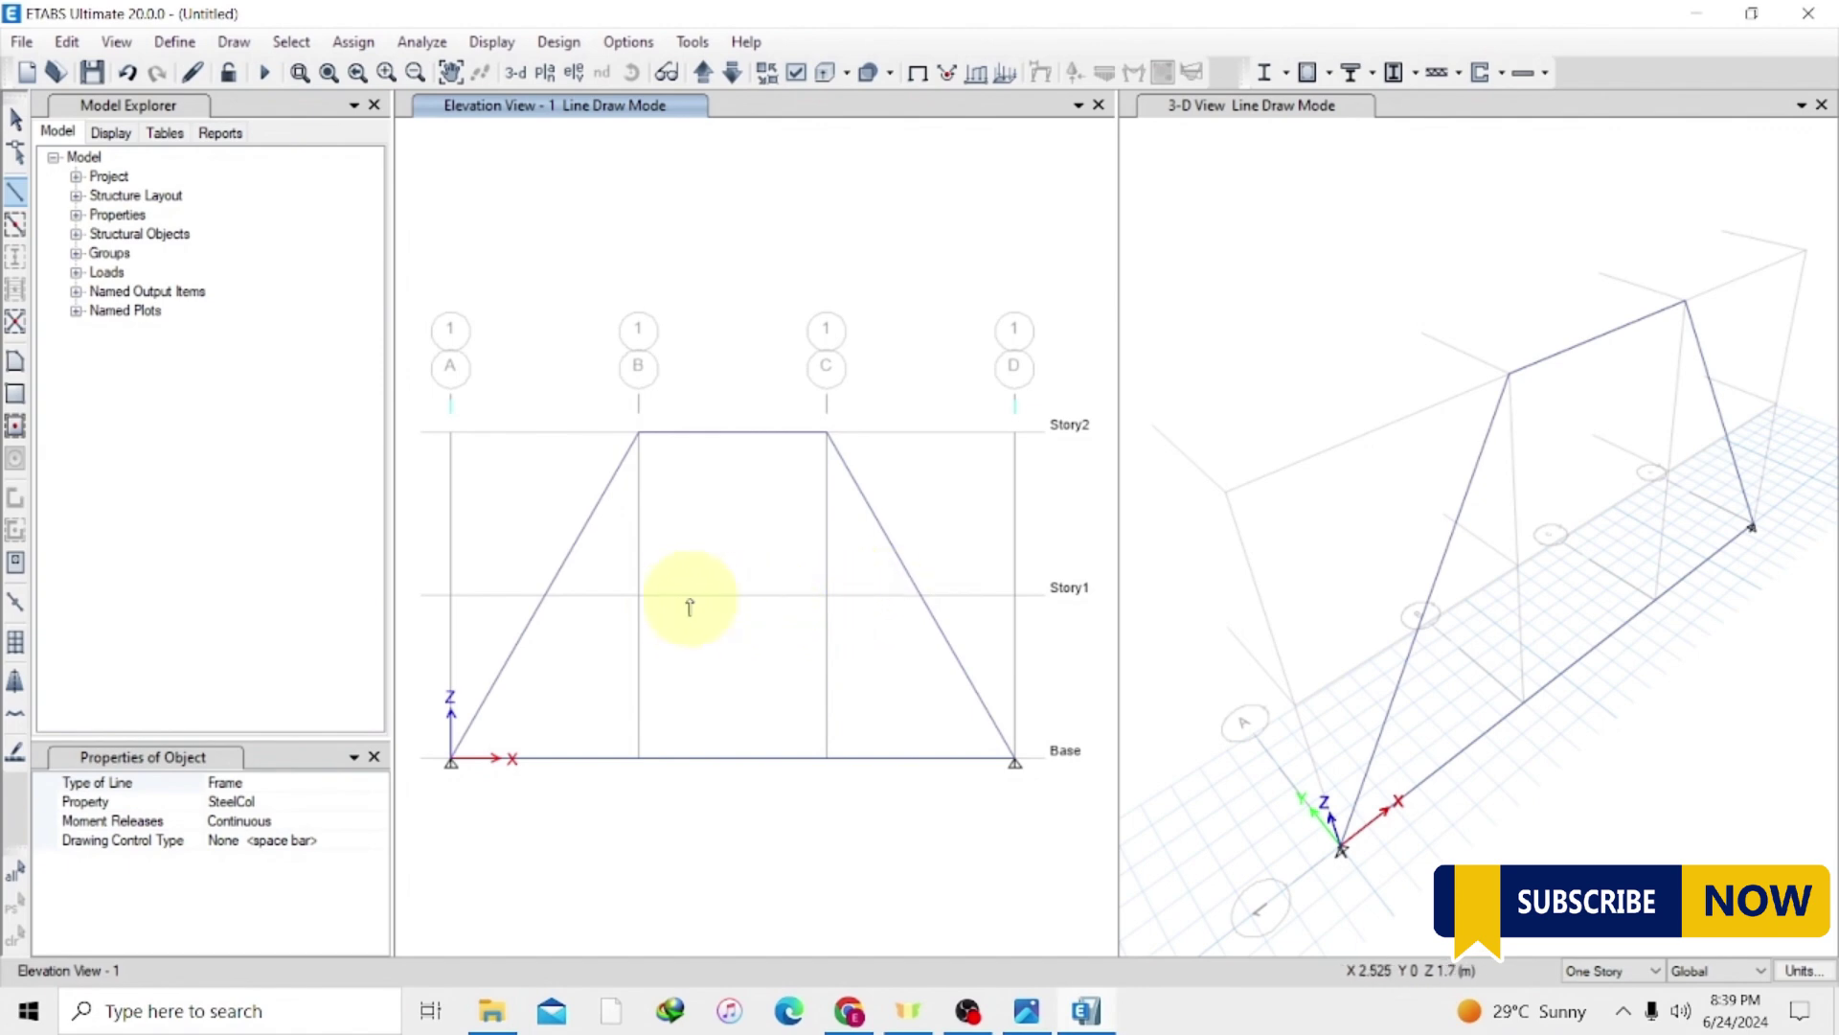
pyautogui.press('Escape')
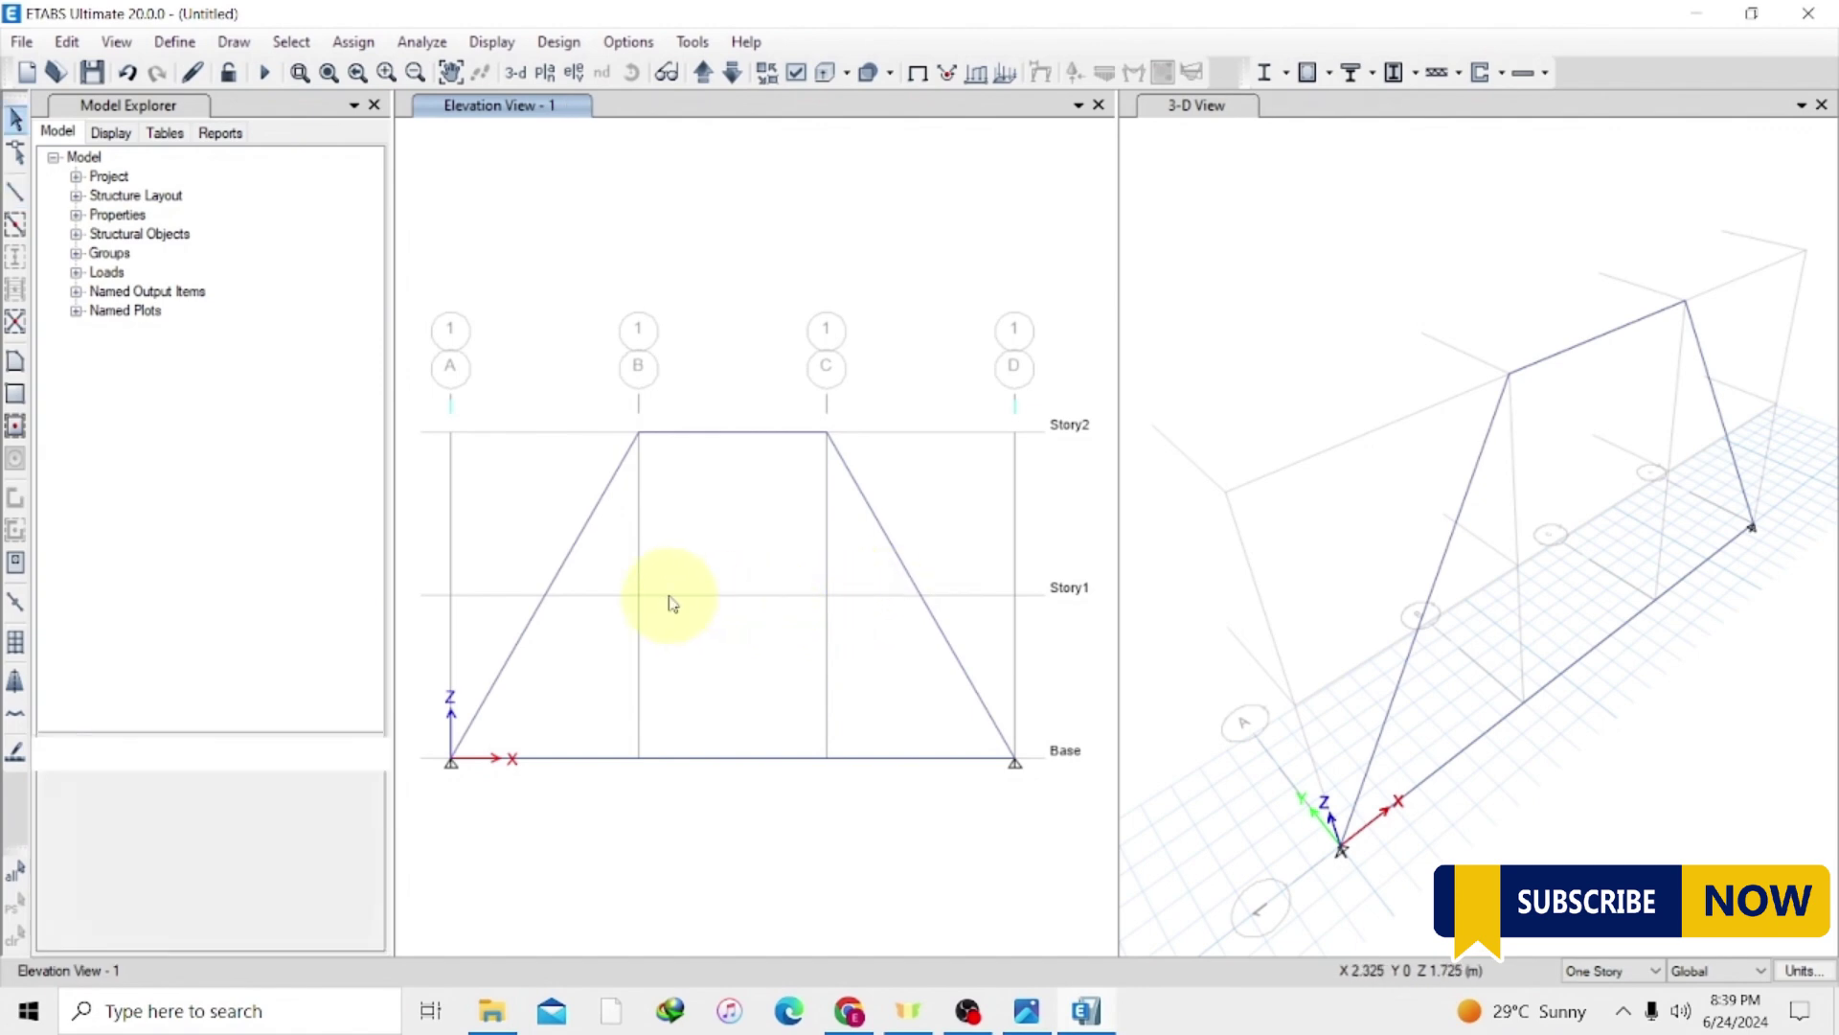
pyautogui.click(605, 531)
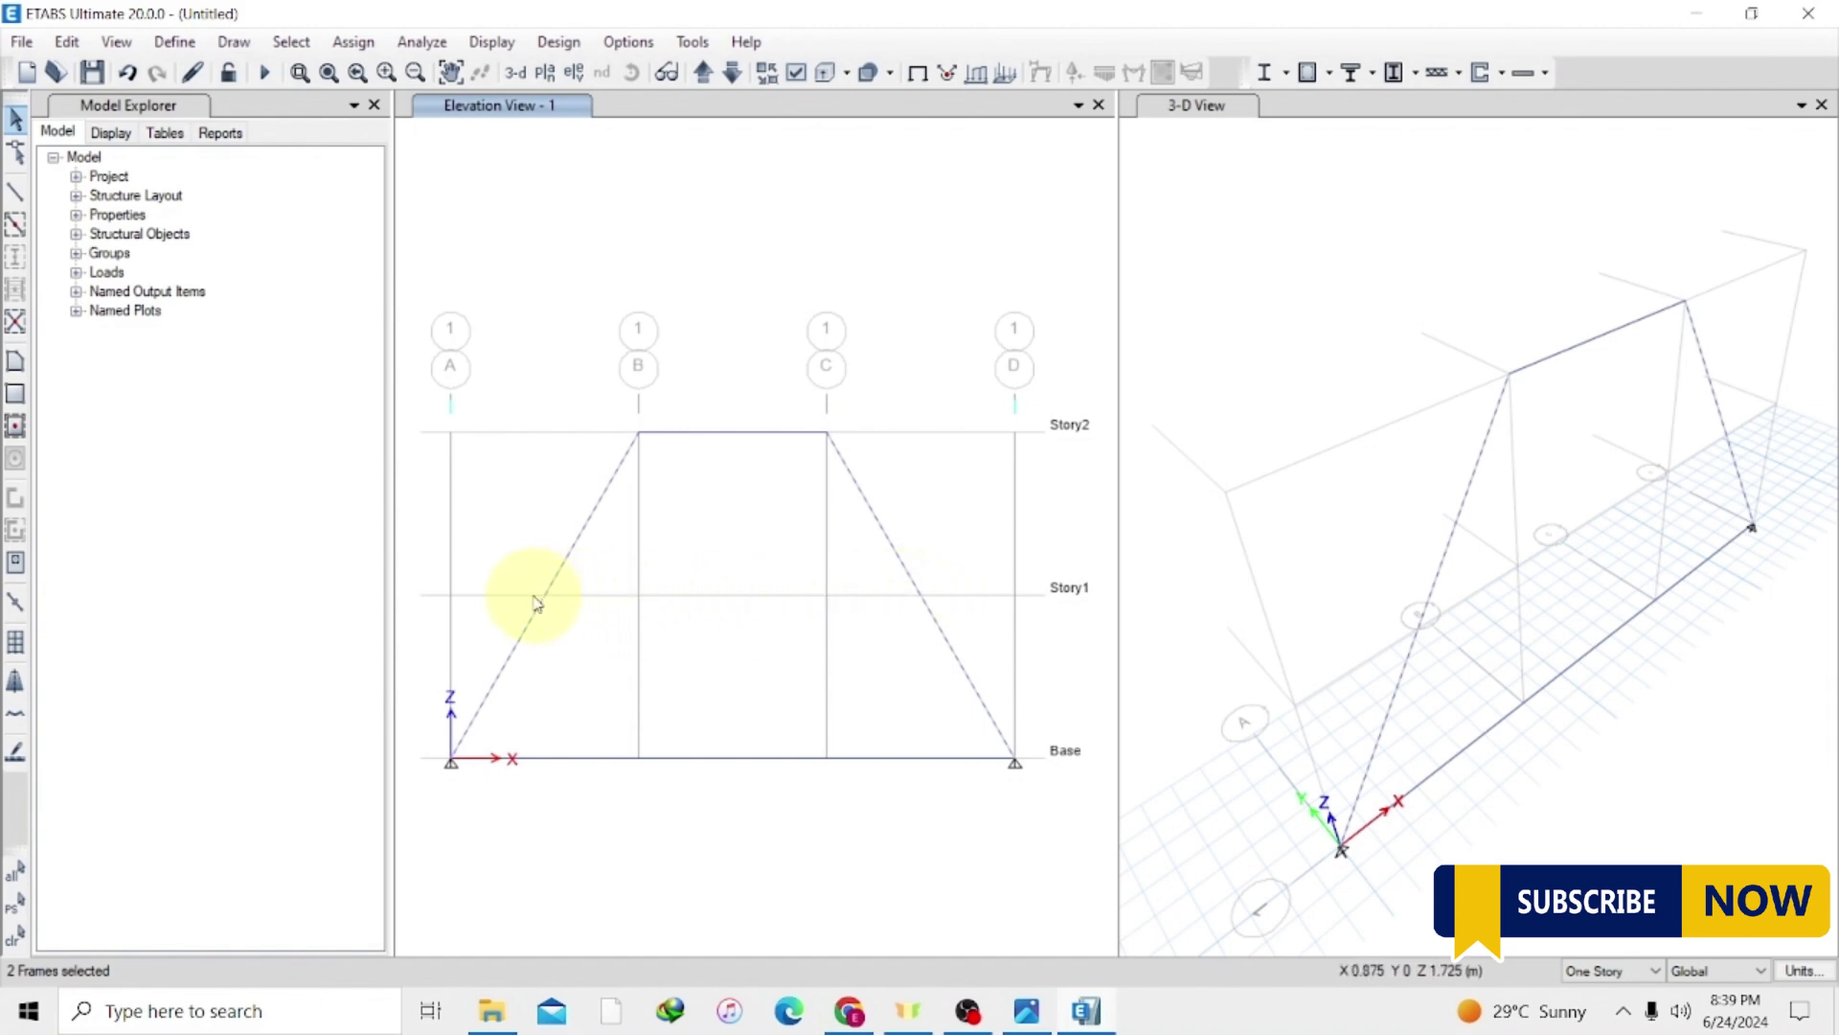
pyautogui.click(66, 42)
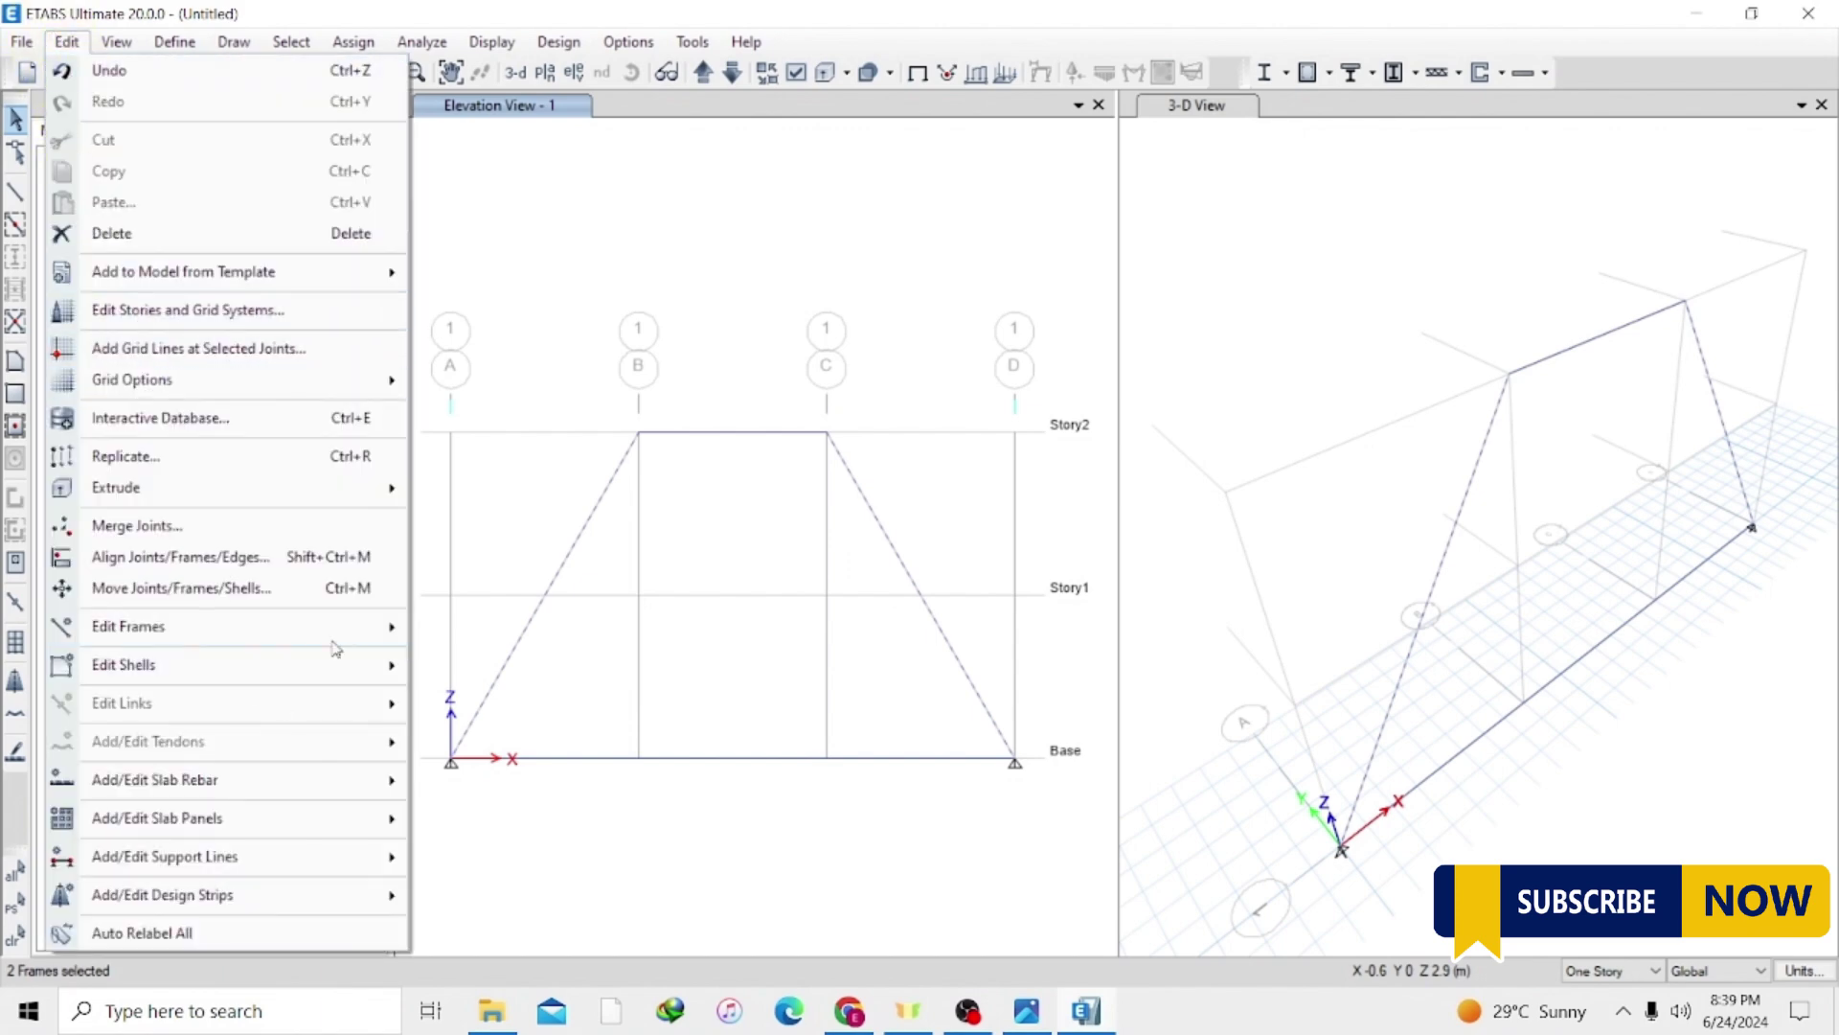
pyautogui.moveTo(357, 624)
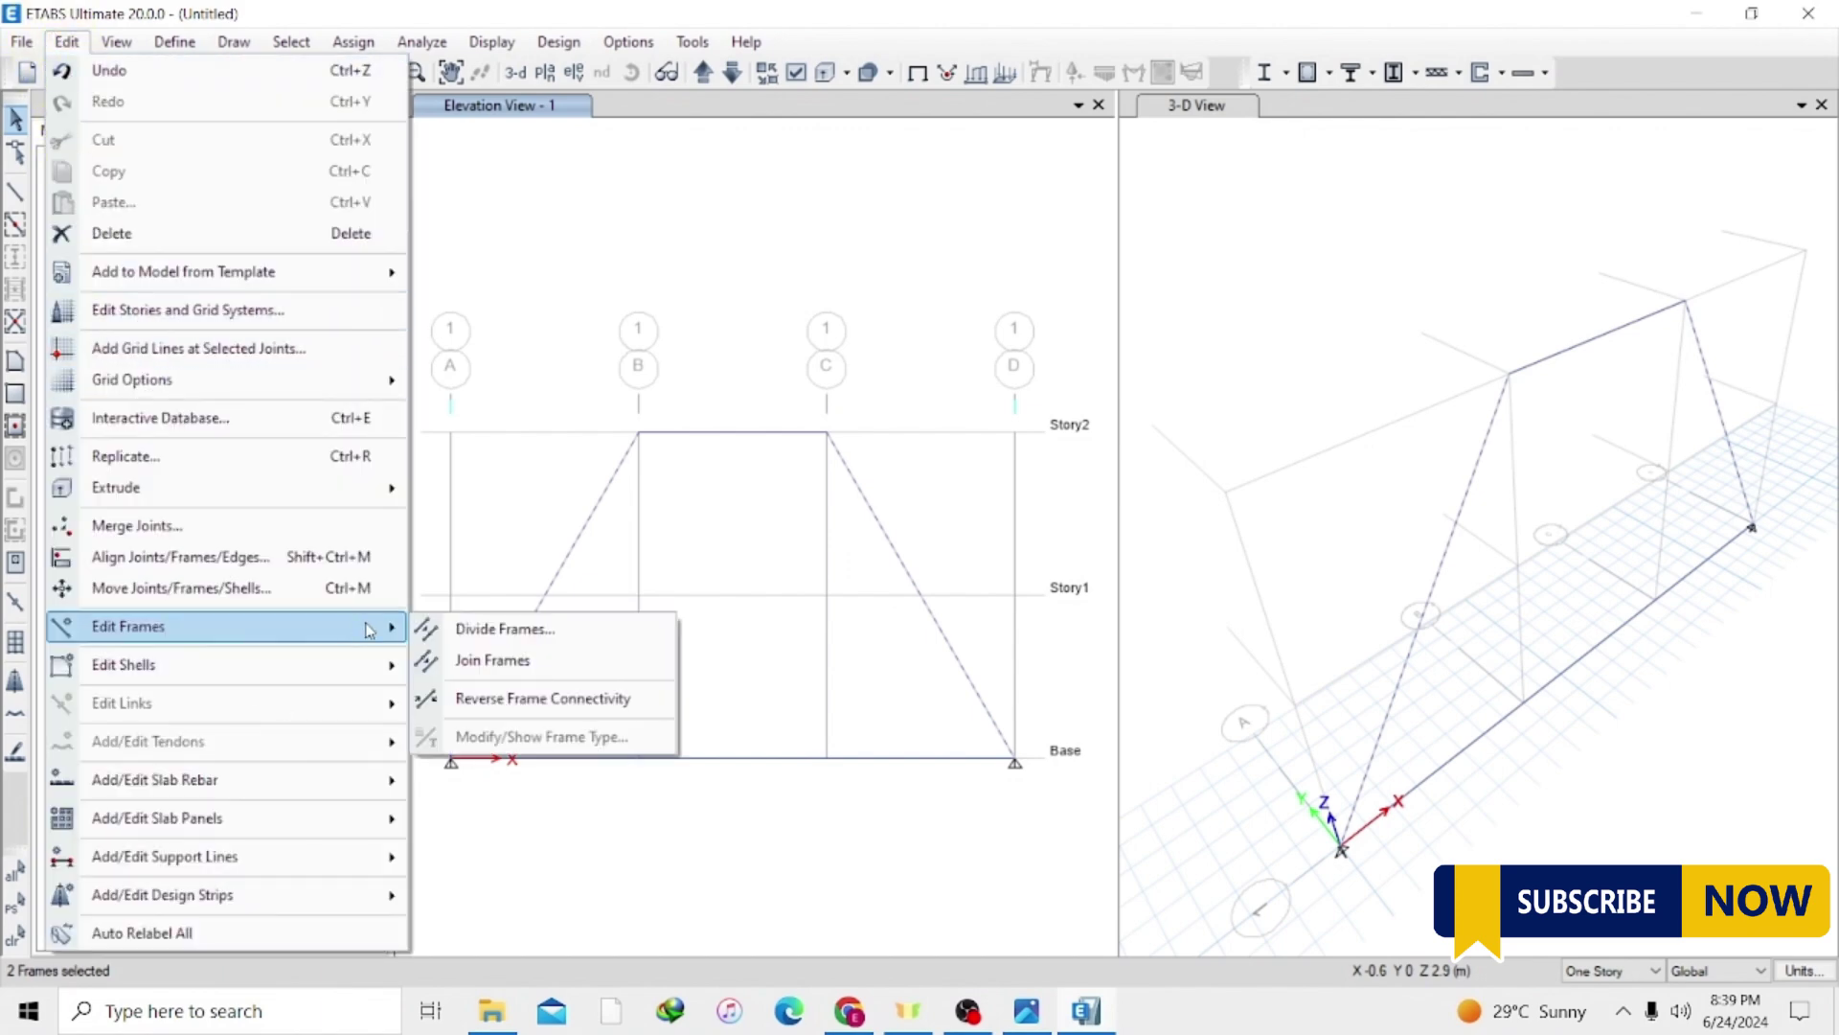
pyautogui.click(553, 632)
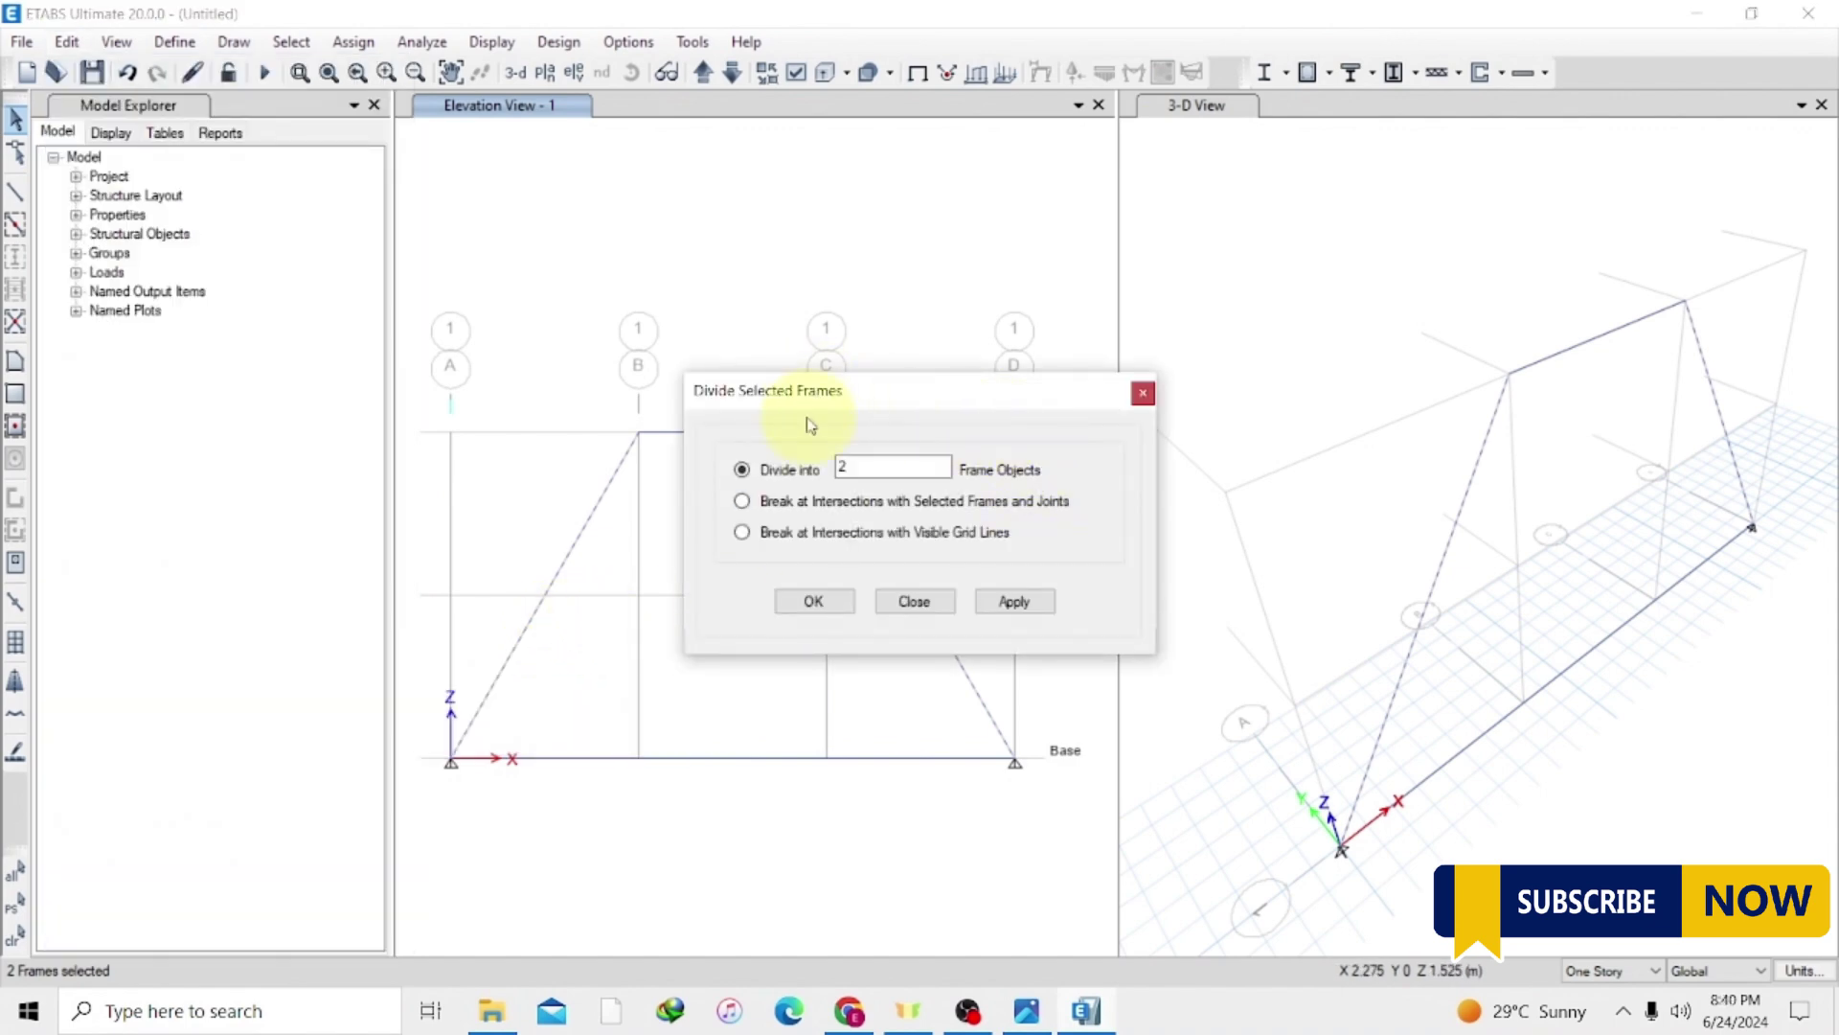
pyautogui.click(843, 467)
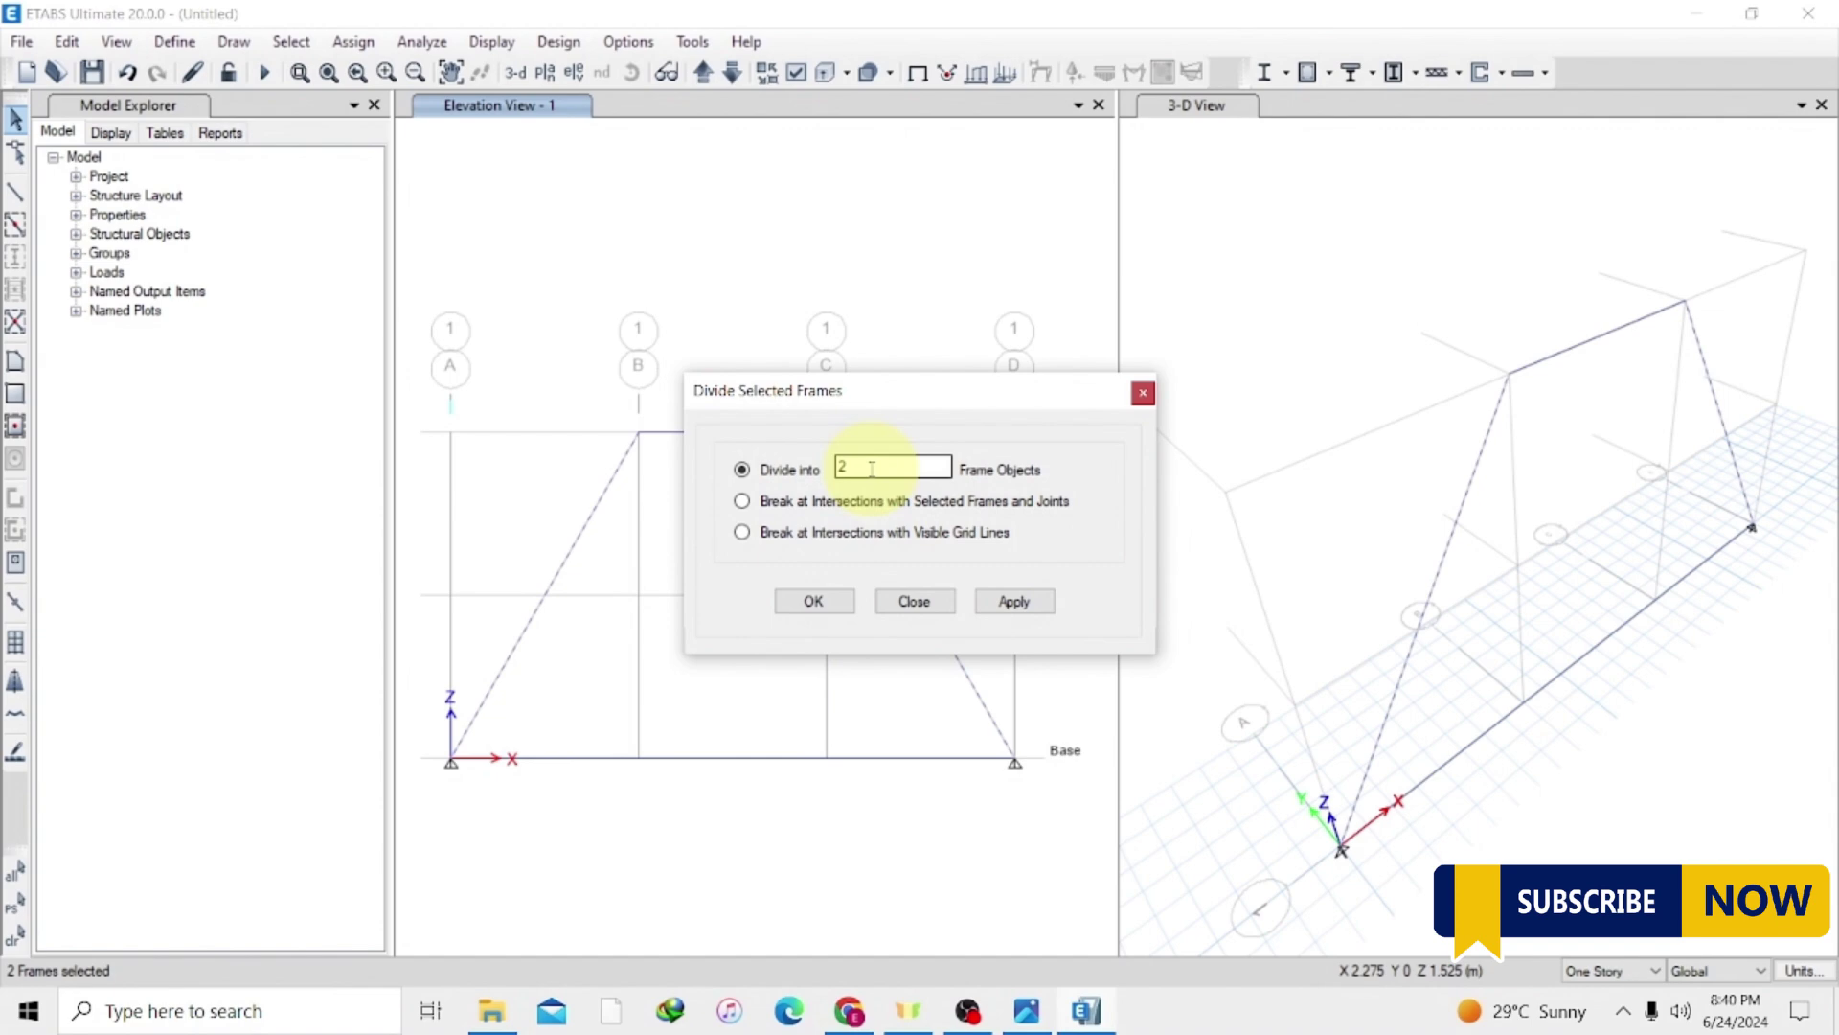
pyautogui.click(1001, 604)
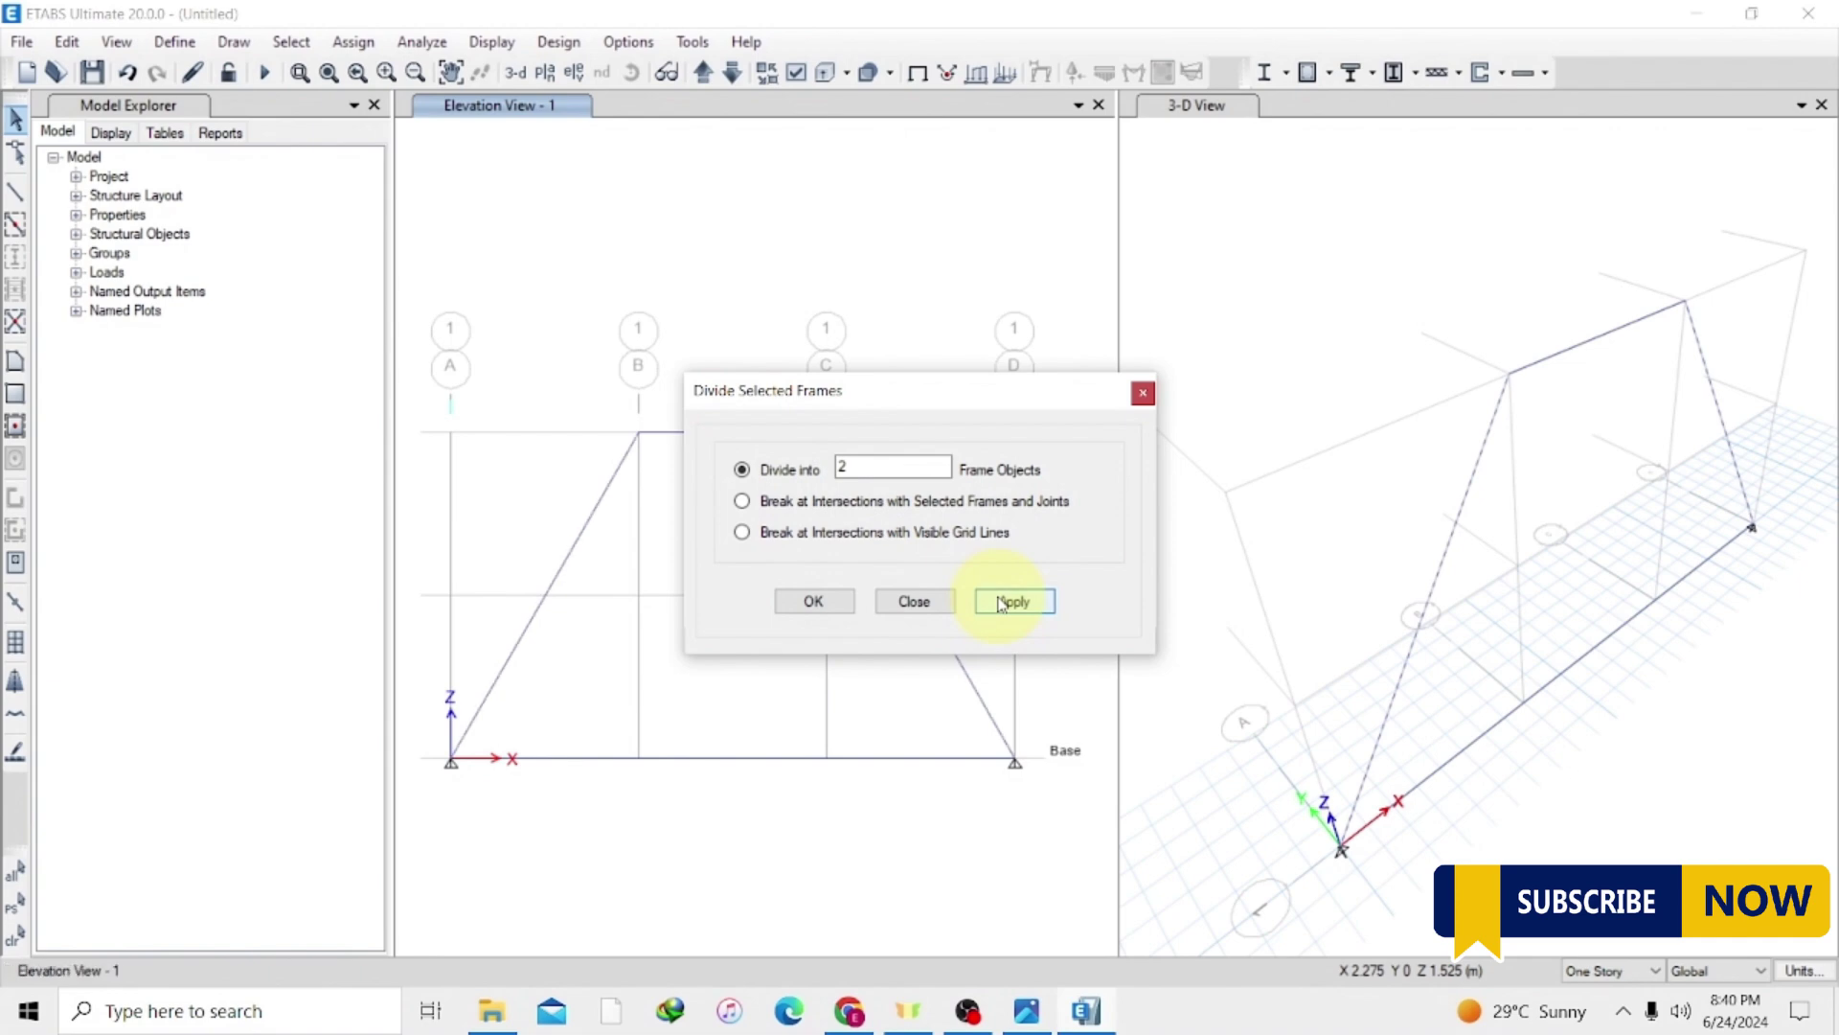
pyautogui.click(842, 603)
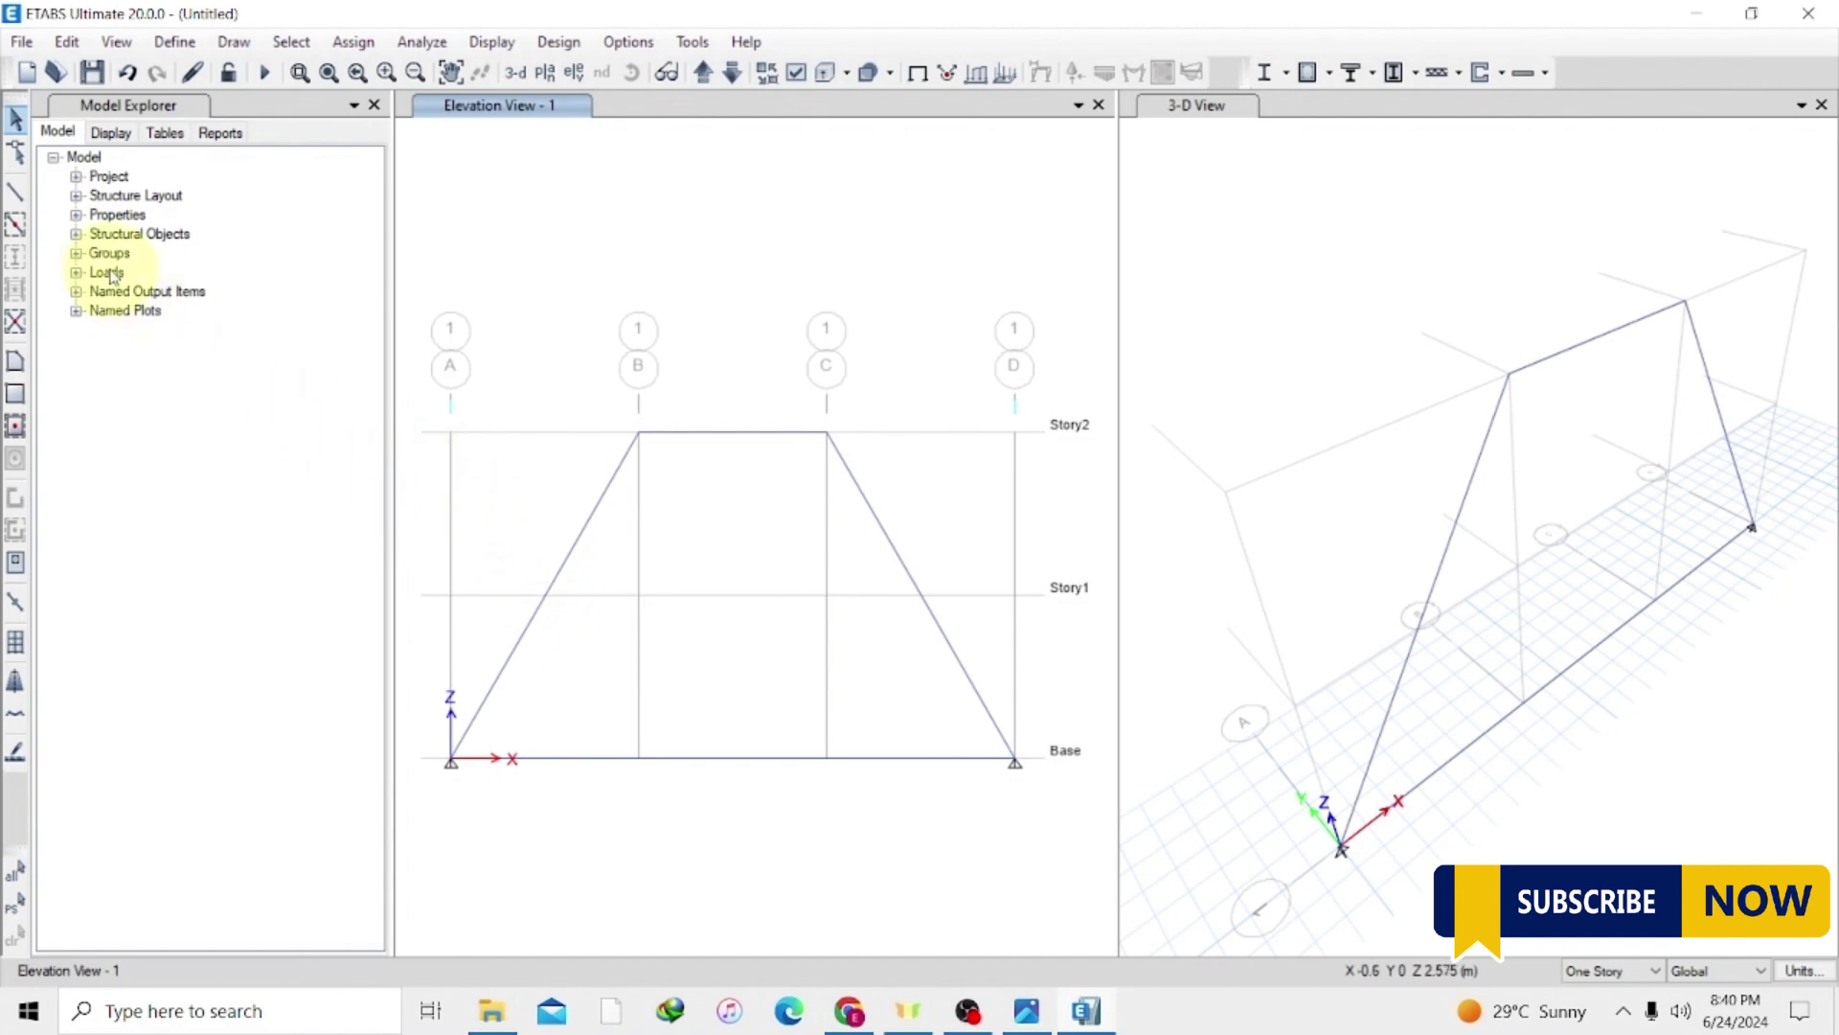
# Draw a horizontal frame member along Story1 between the midpoints of the two inclined side members.
pyautogui.click(17, 194)
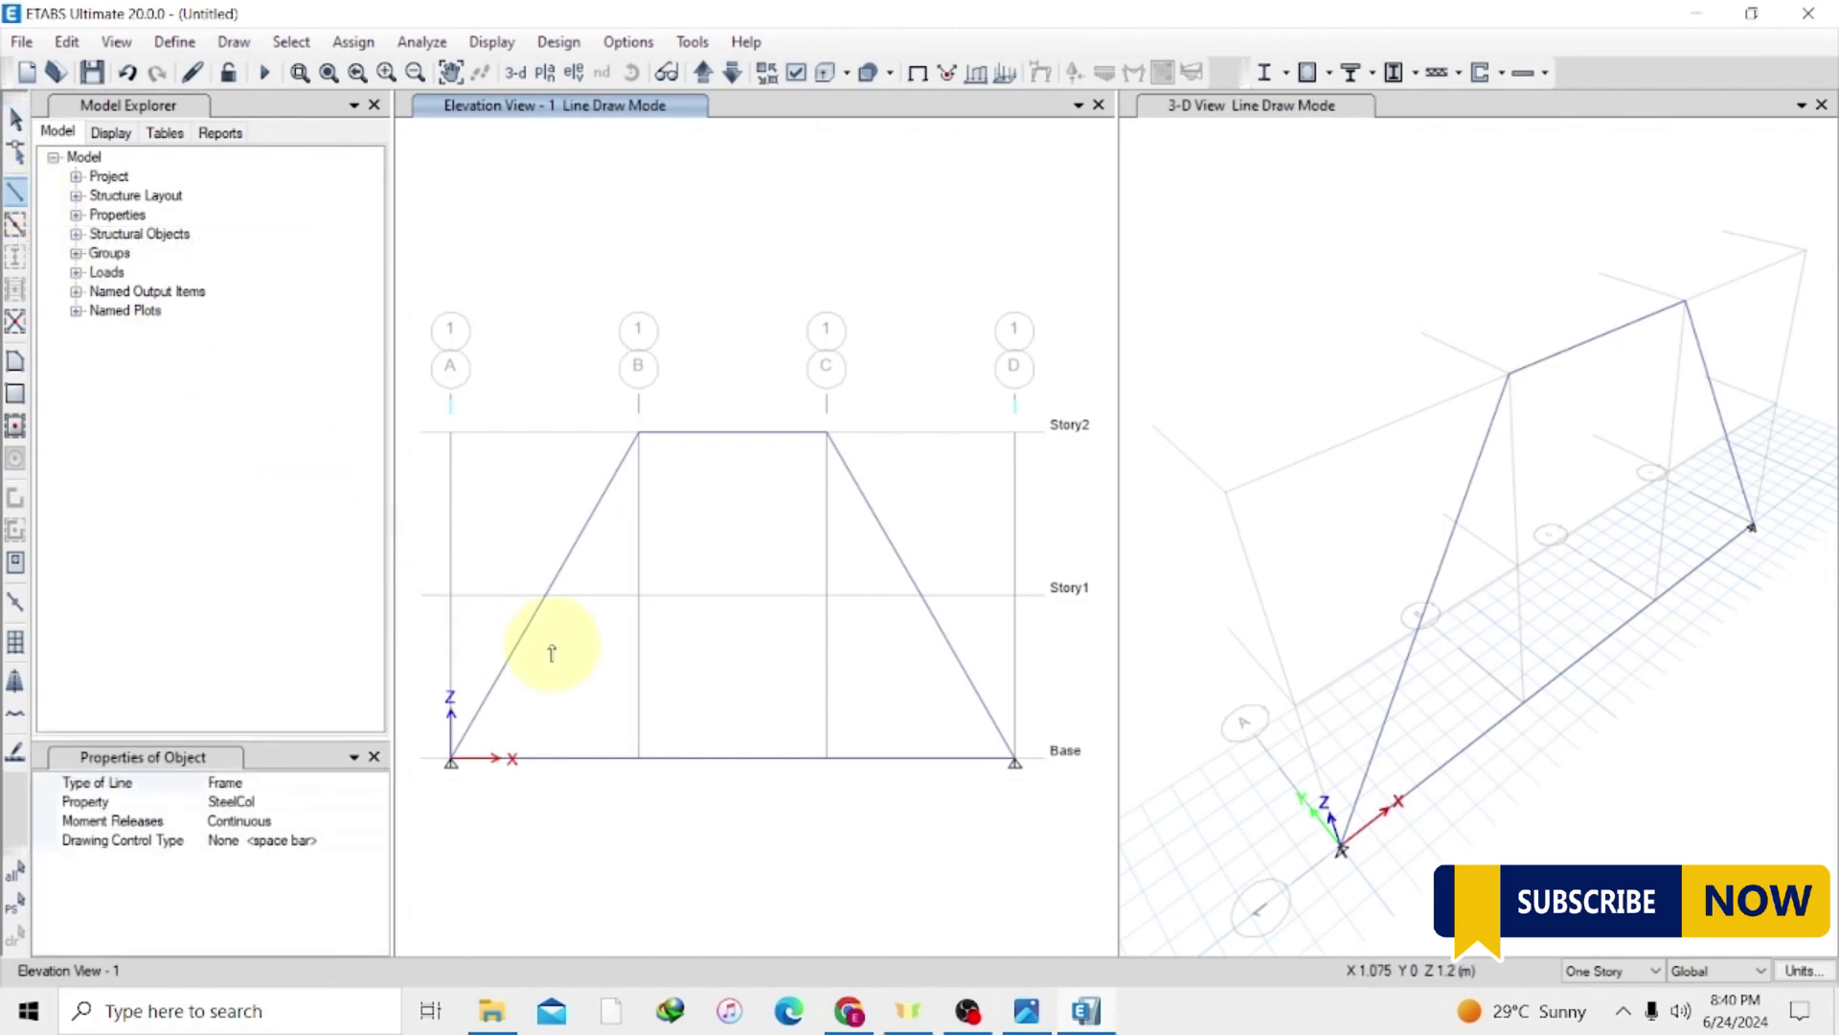
pyautogui.click(545, 596)
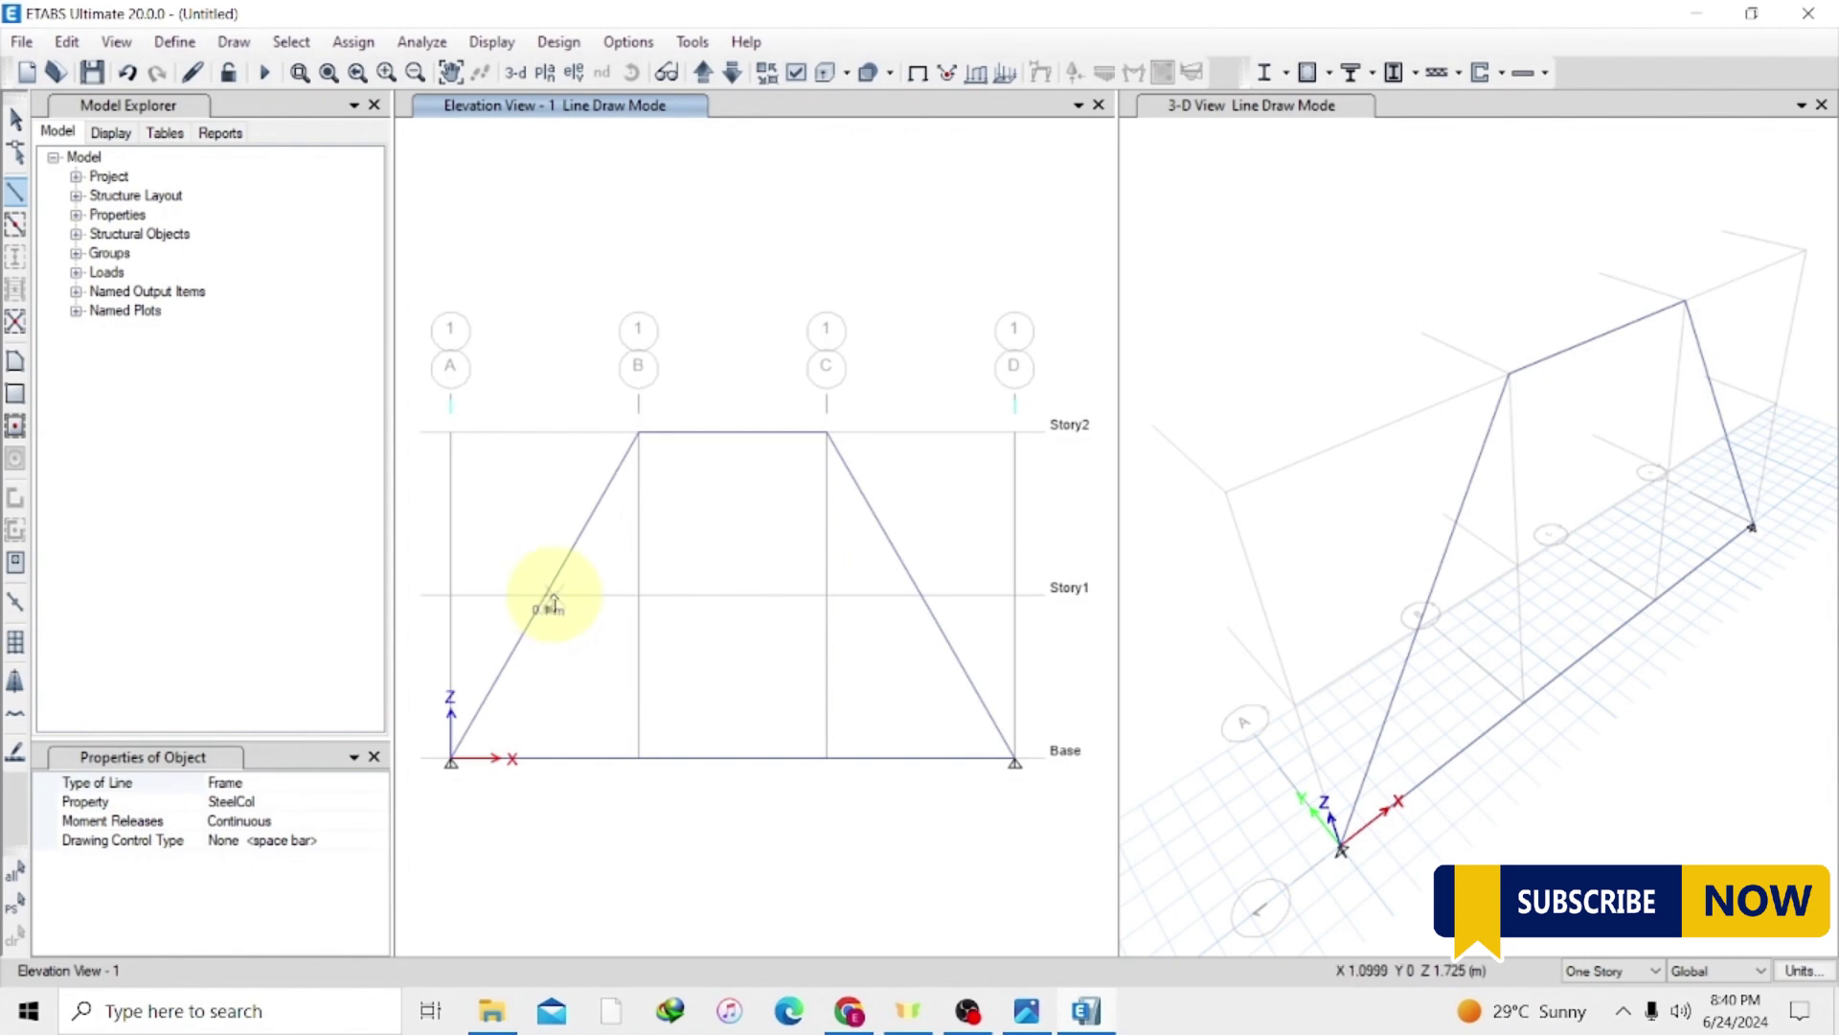
pyautogui.click(919, 595)
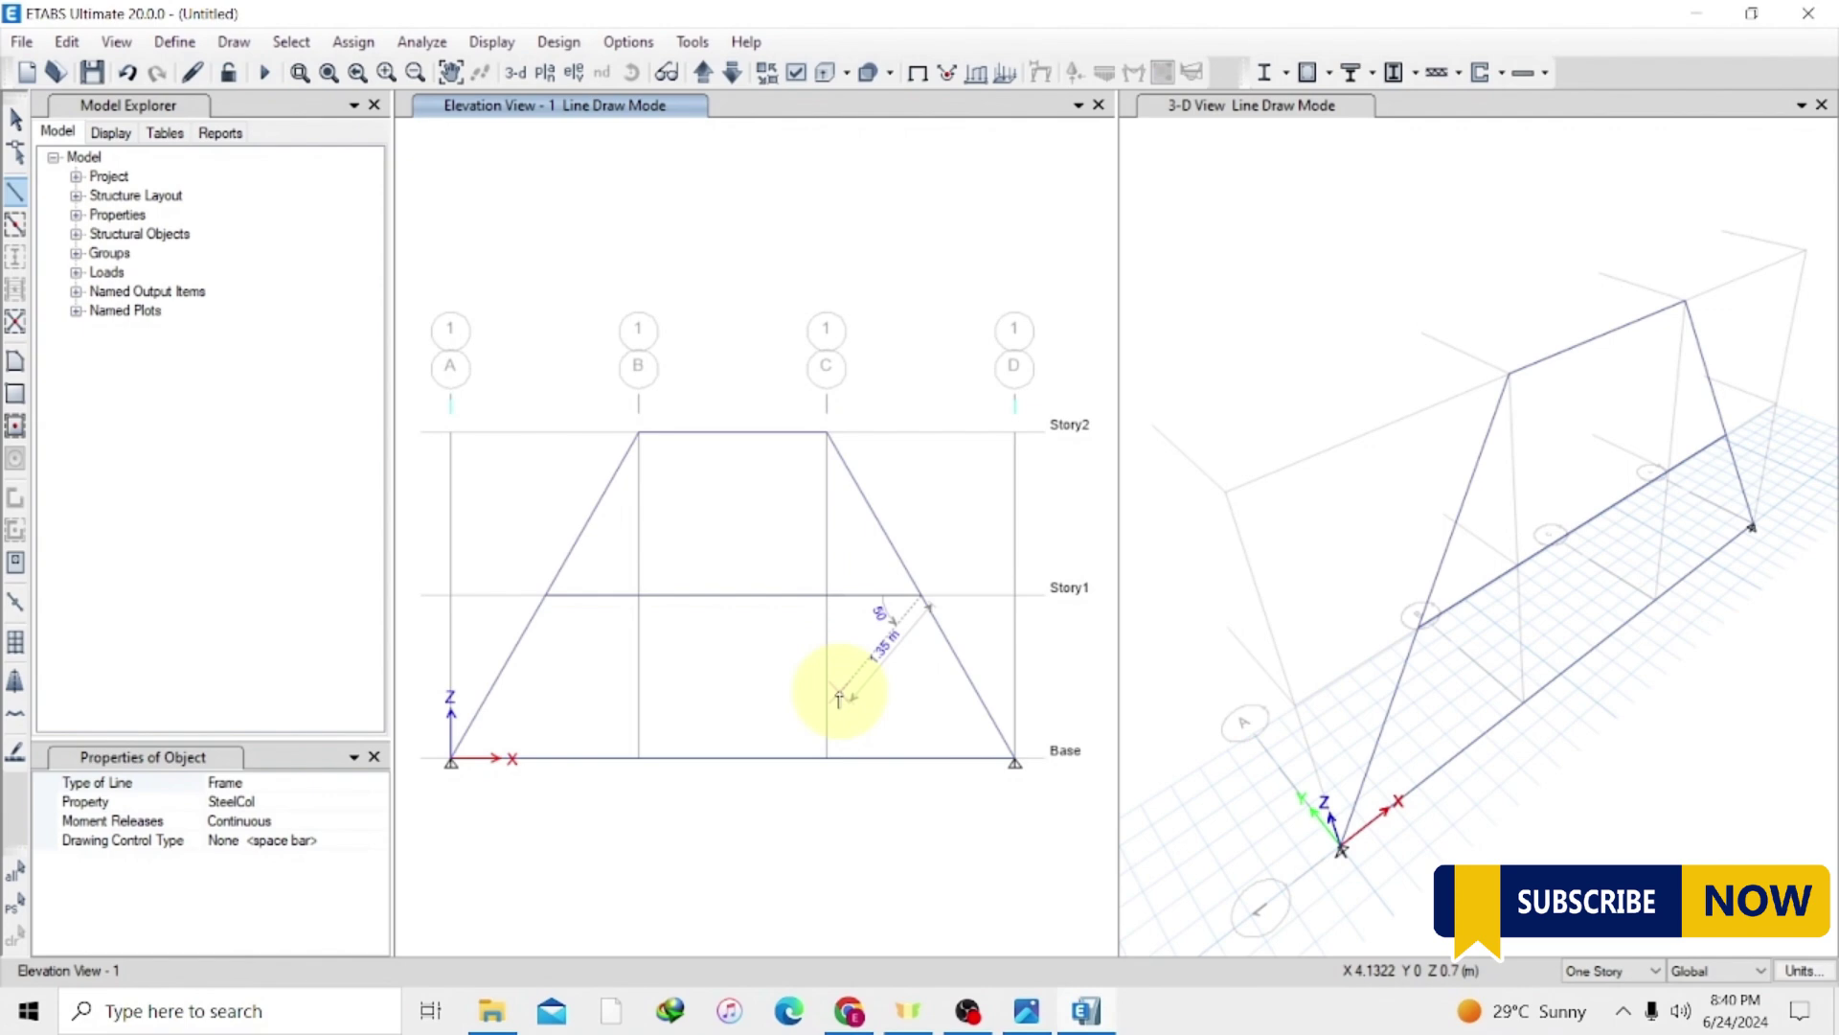
pyautogui.press('Escape')
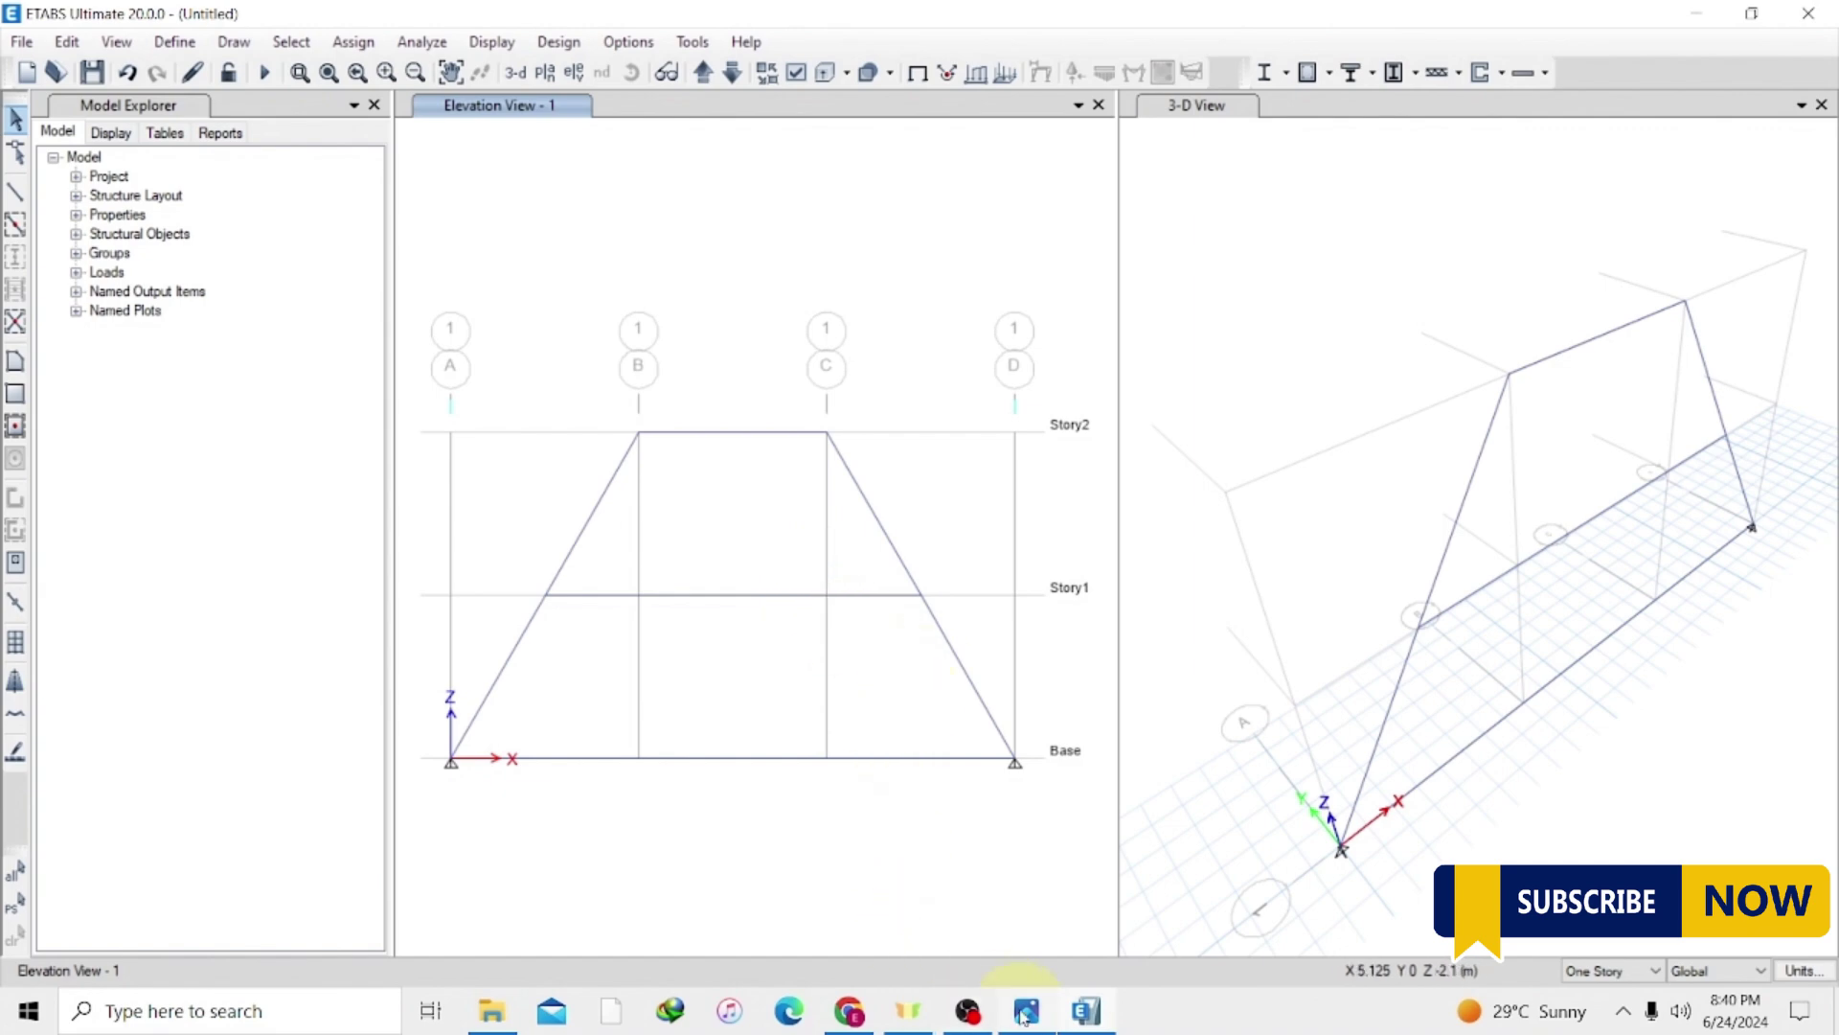
# Check the truss image, then divide the Story1 horizontal member and the bottom chord at Base into 2 frame objects each.
pyautogui.moveTo(1030, 1018)
pyautogui.moveTo(1044, 855)
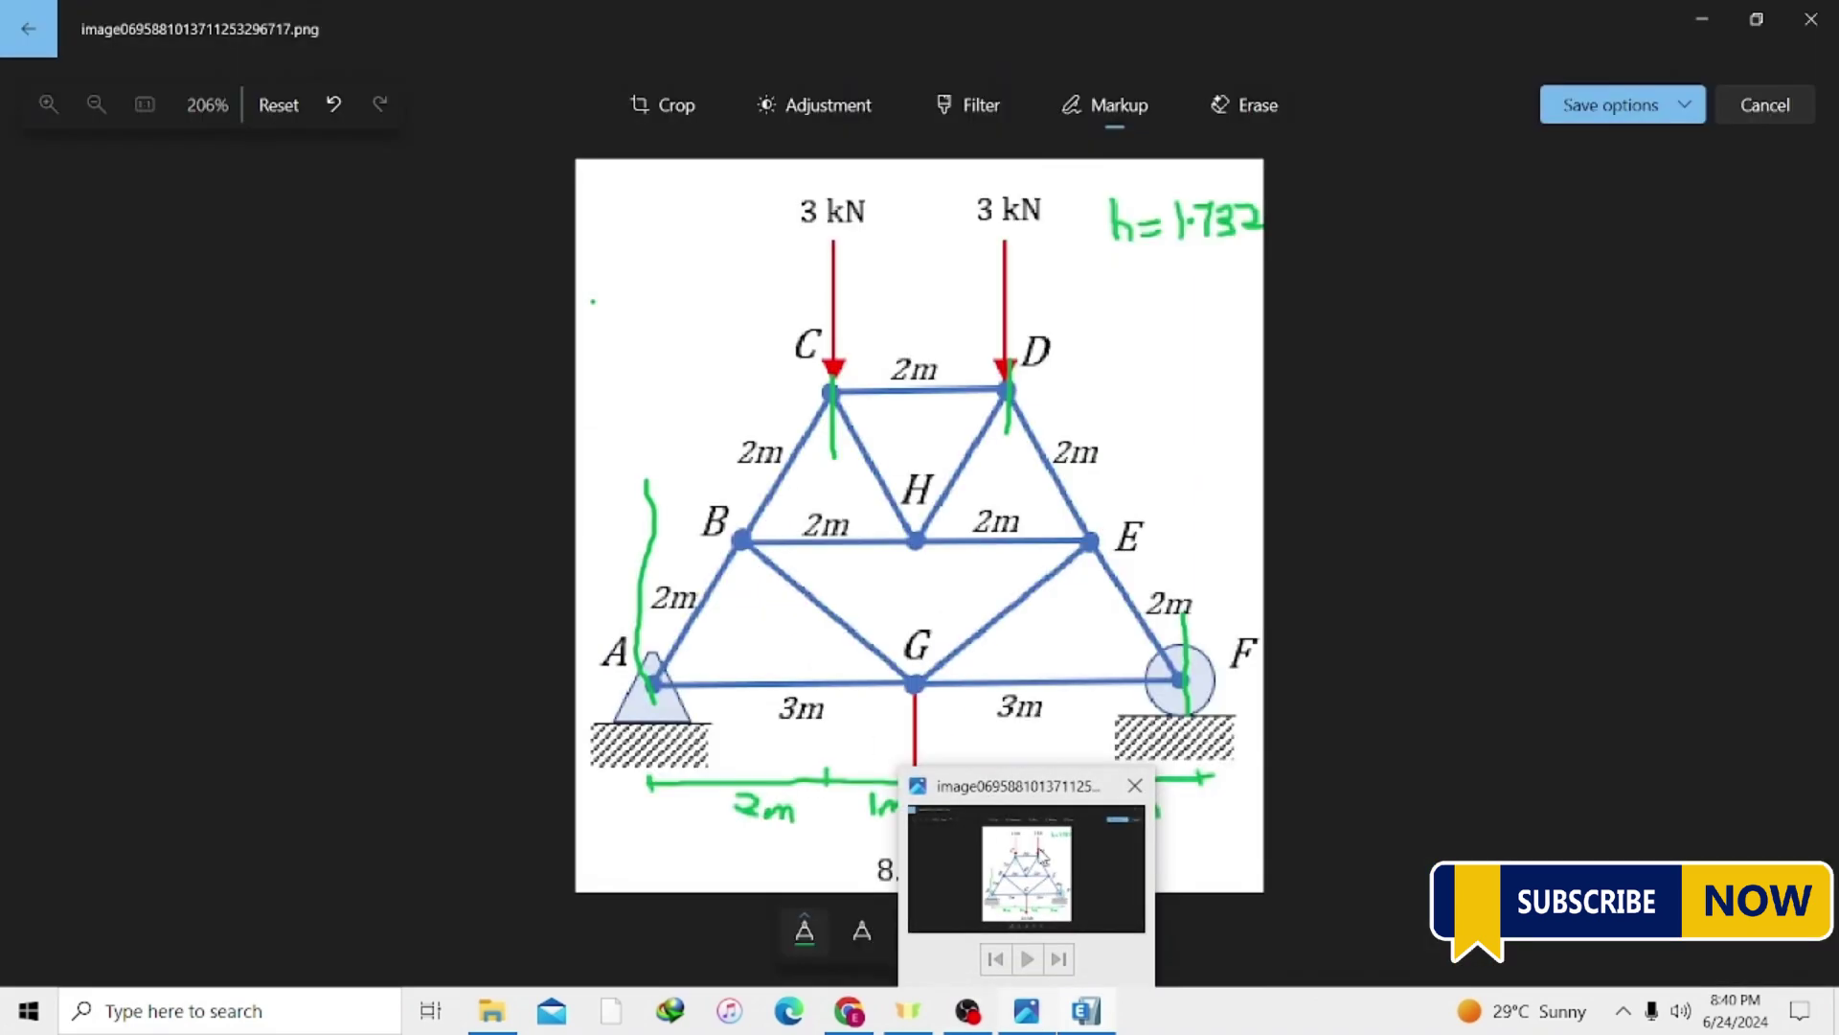
pyautogui.click(1041, 851)
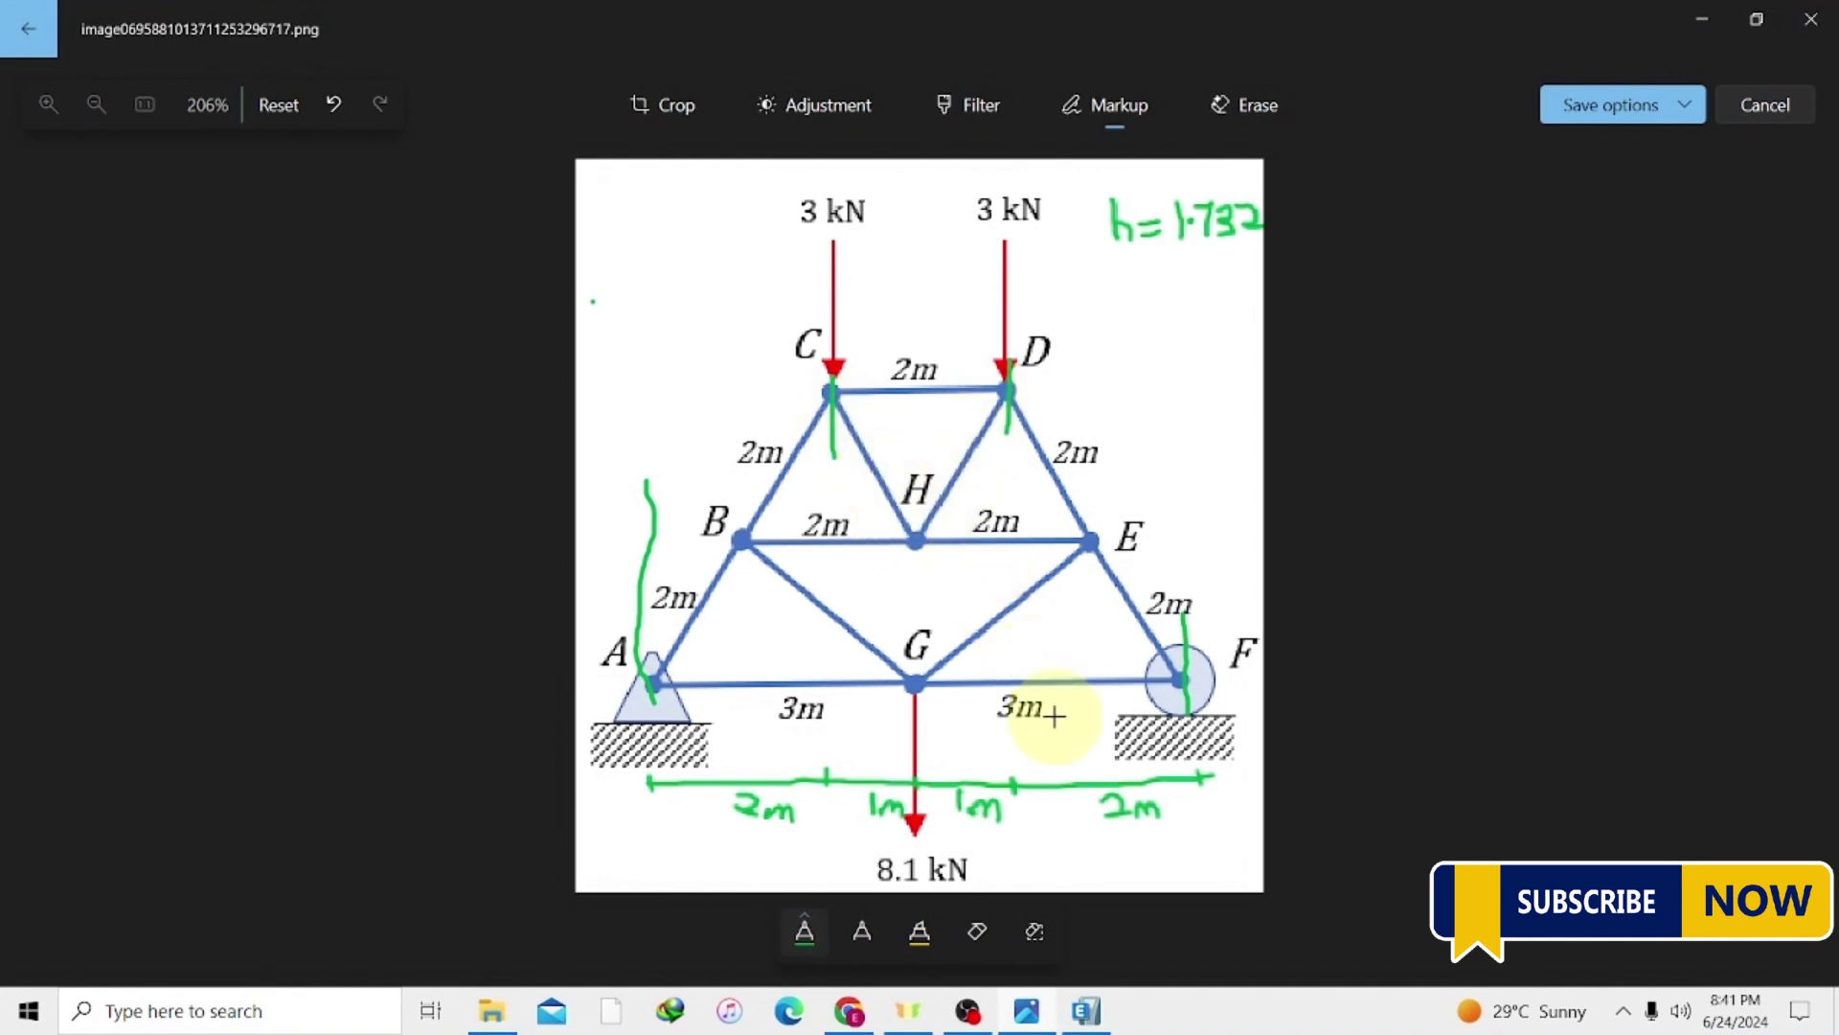
pyautogui.click(1088, 1013)
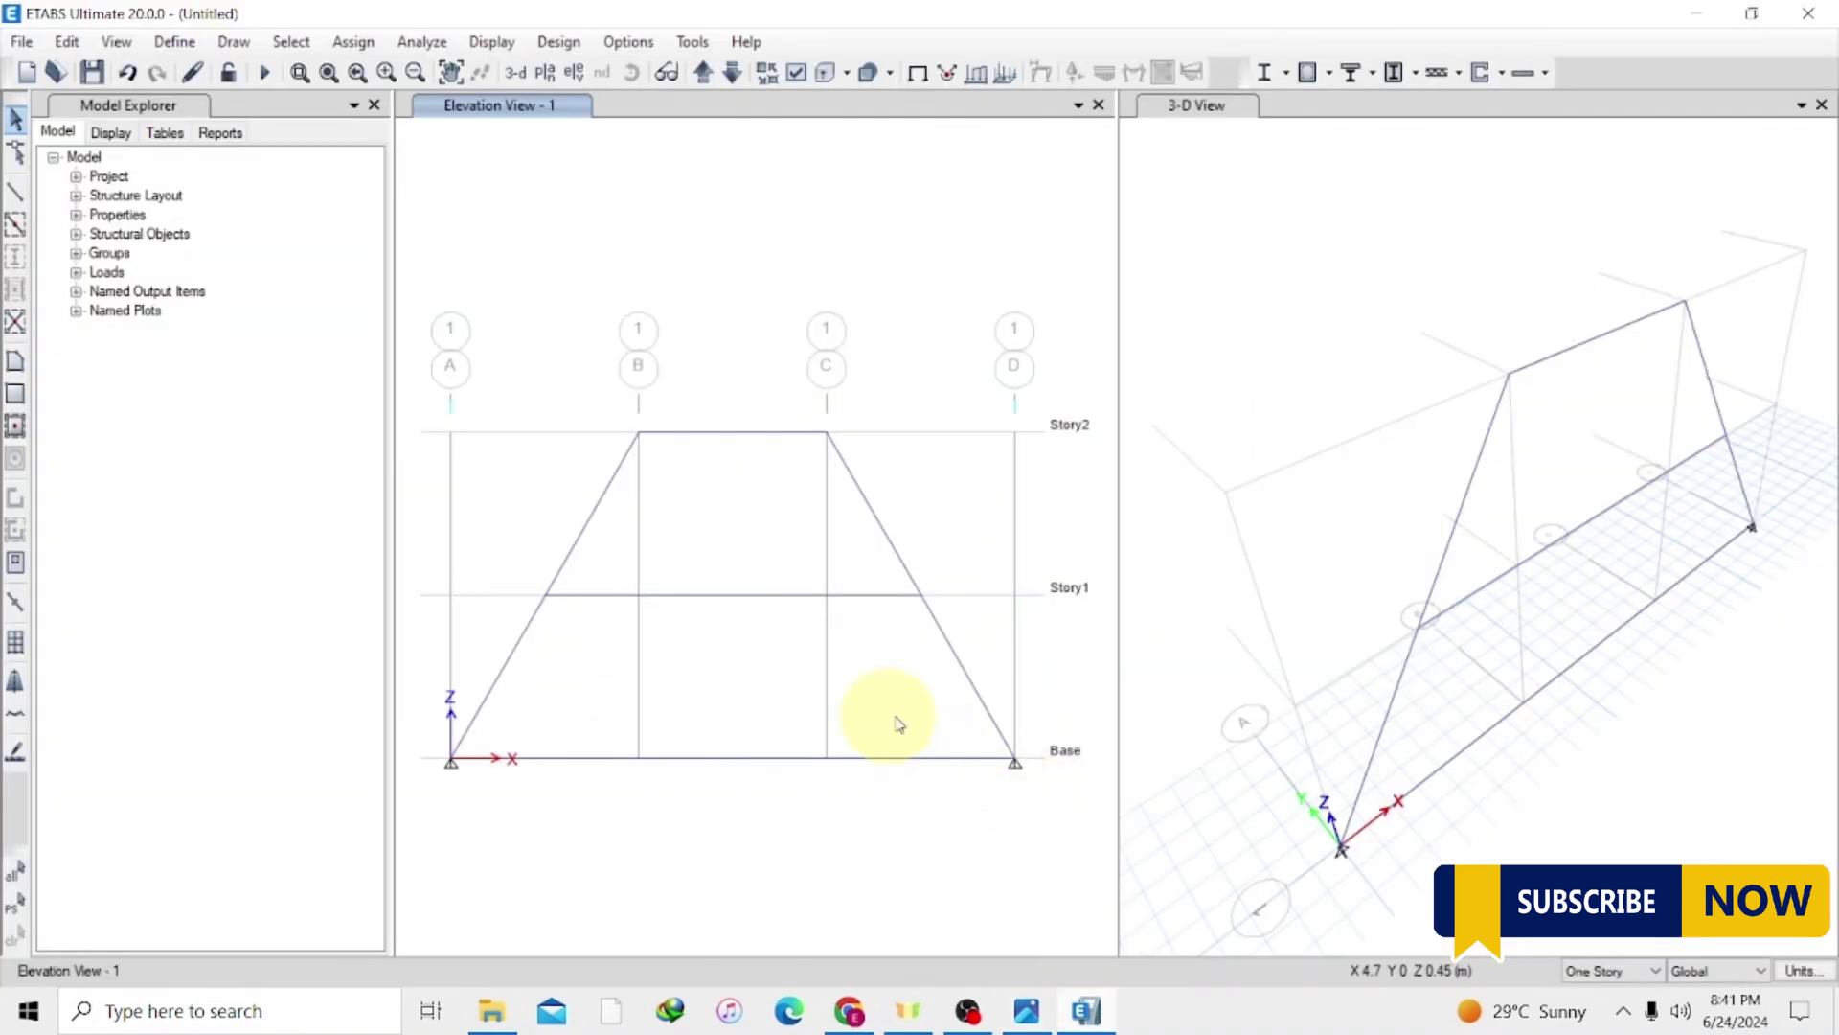
pyautogui.click(724, 602)
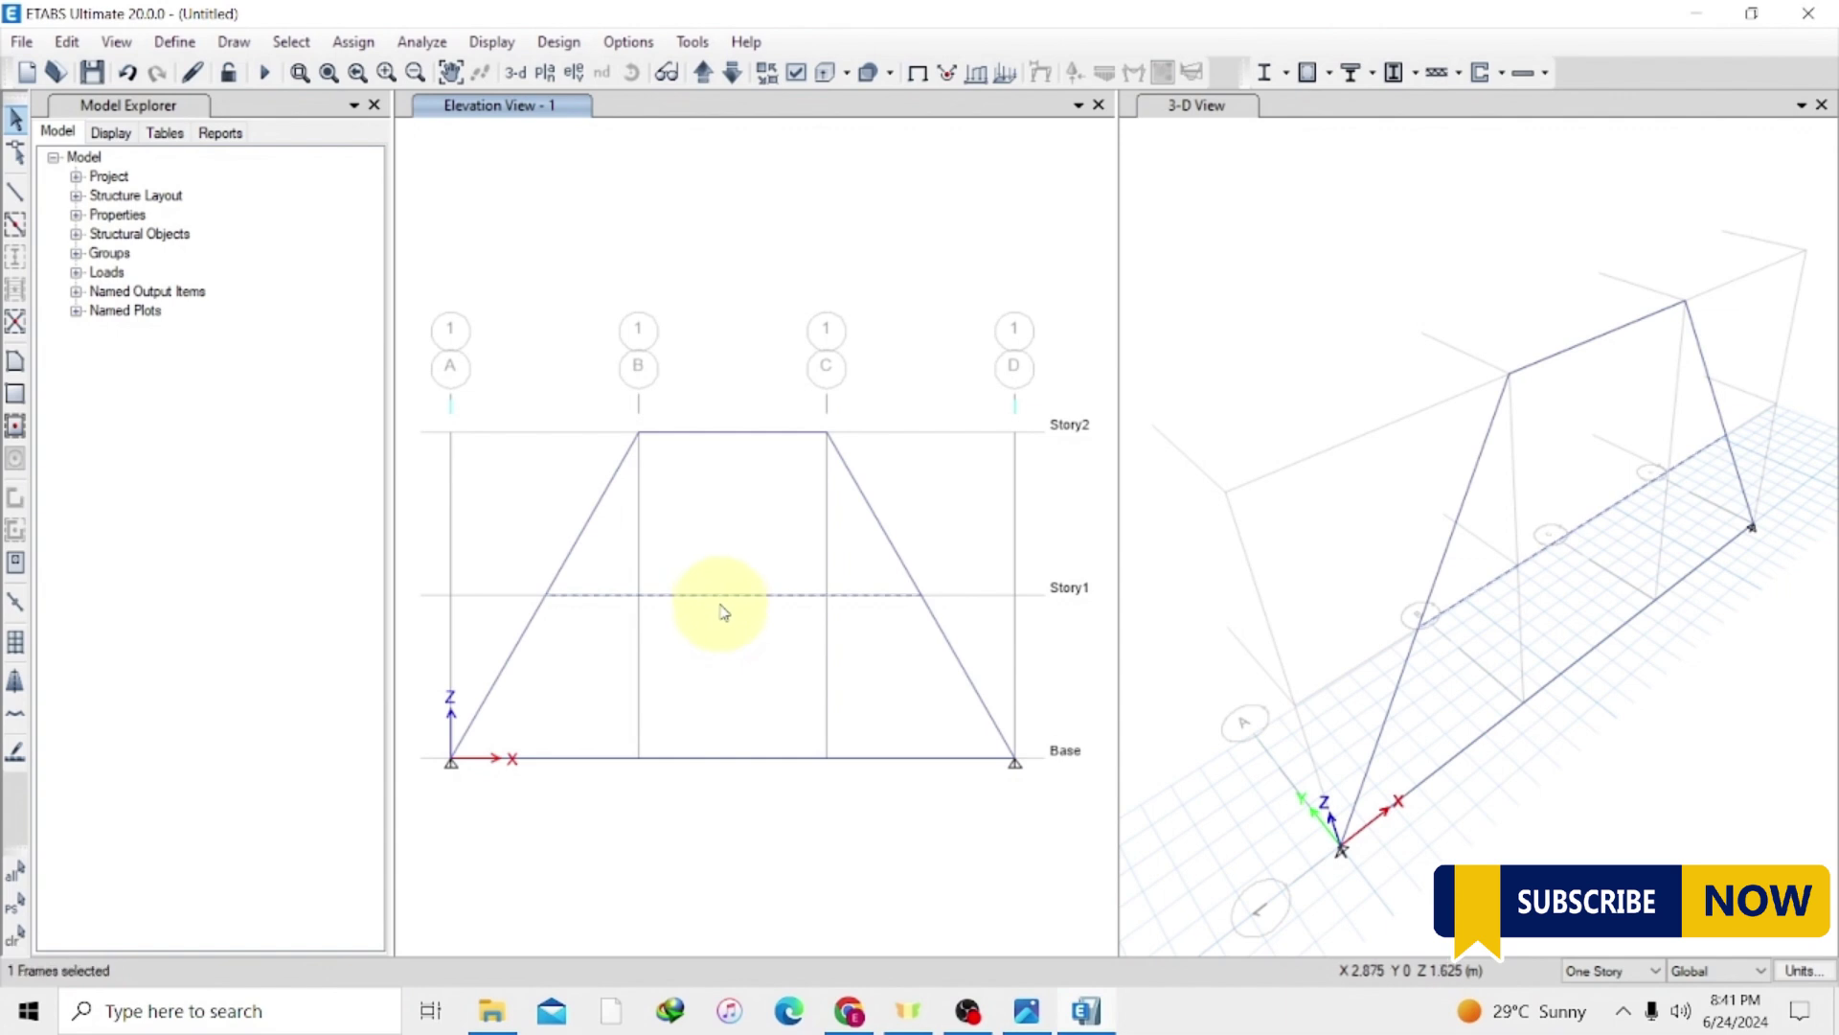
pyautogui.click(762, 759)
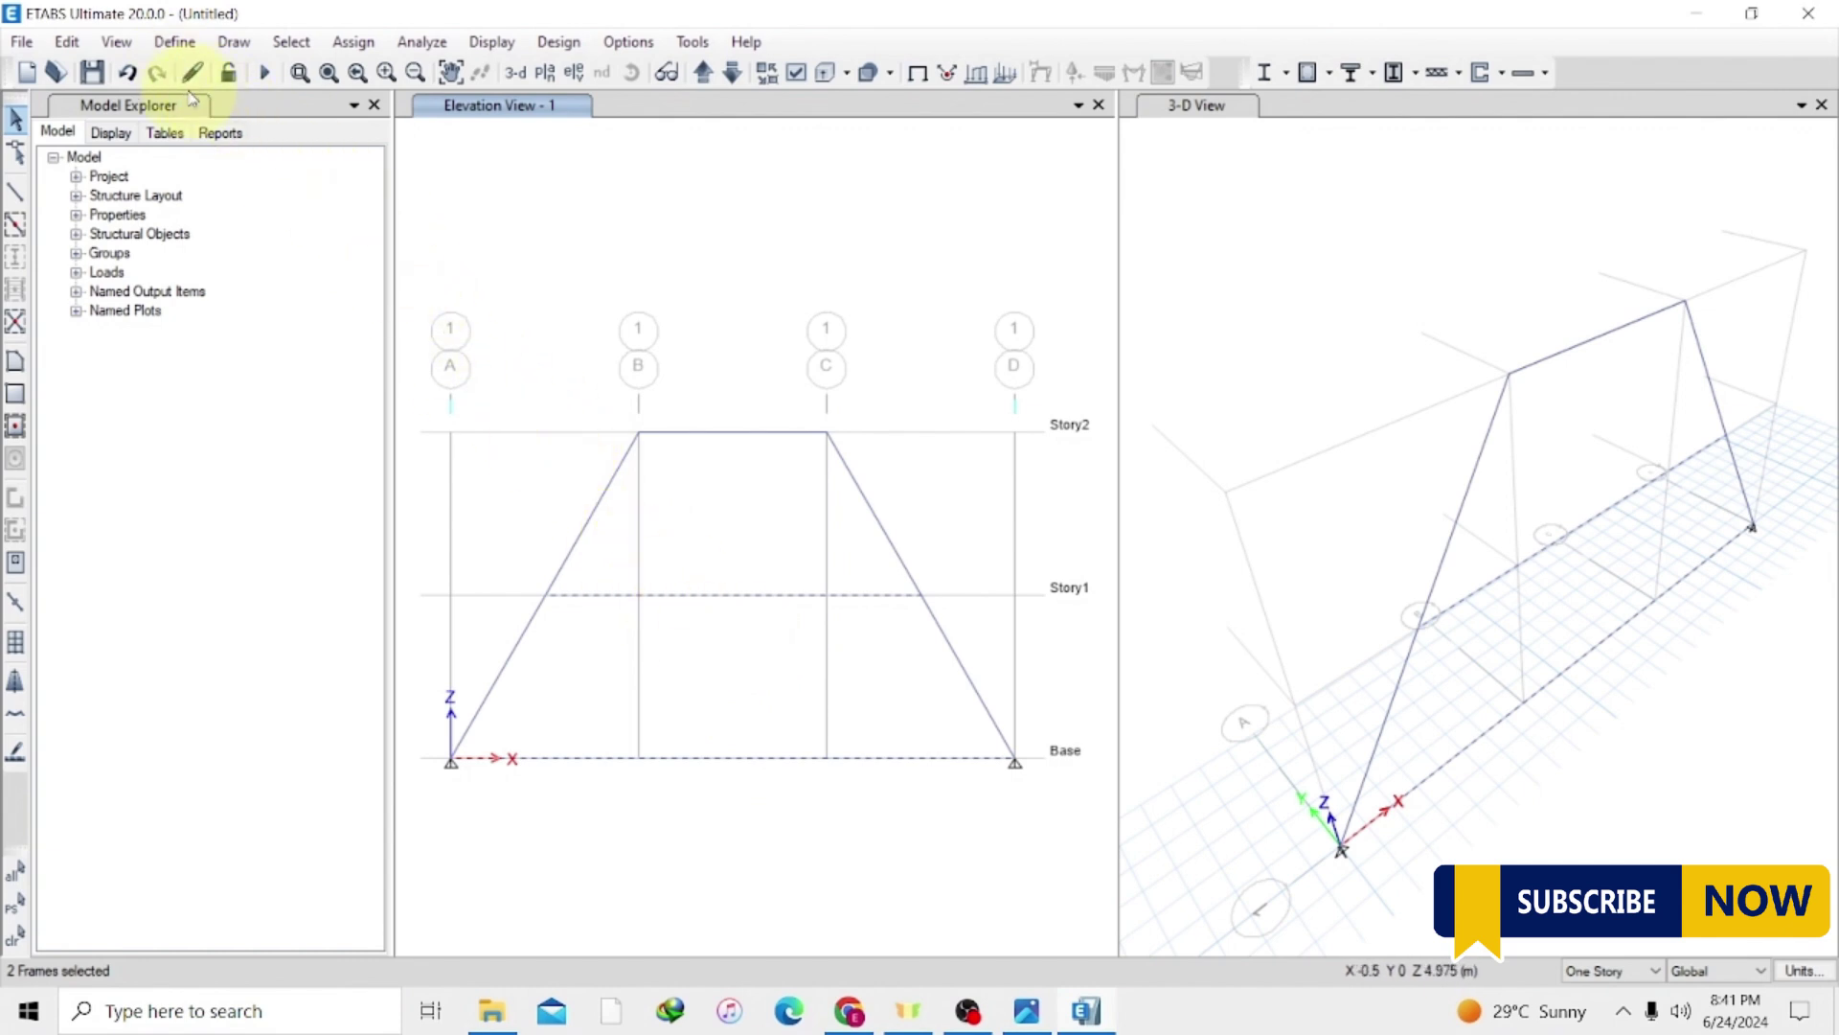
pyautogui.click(77, 44)
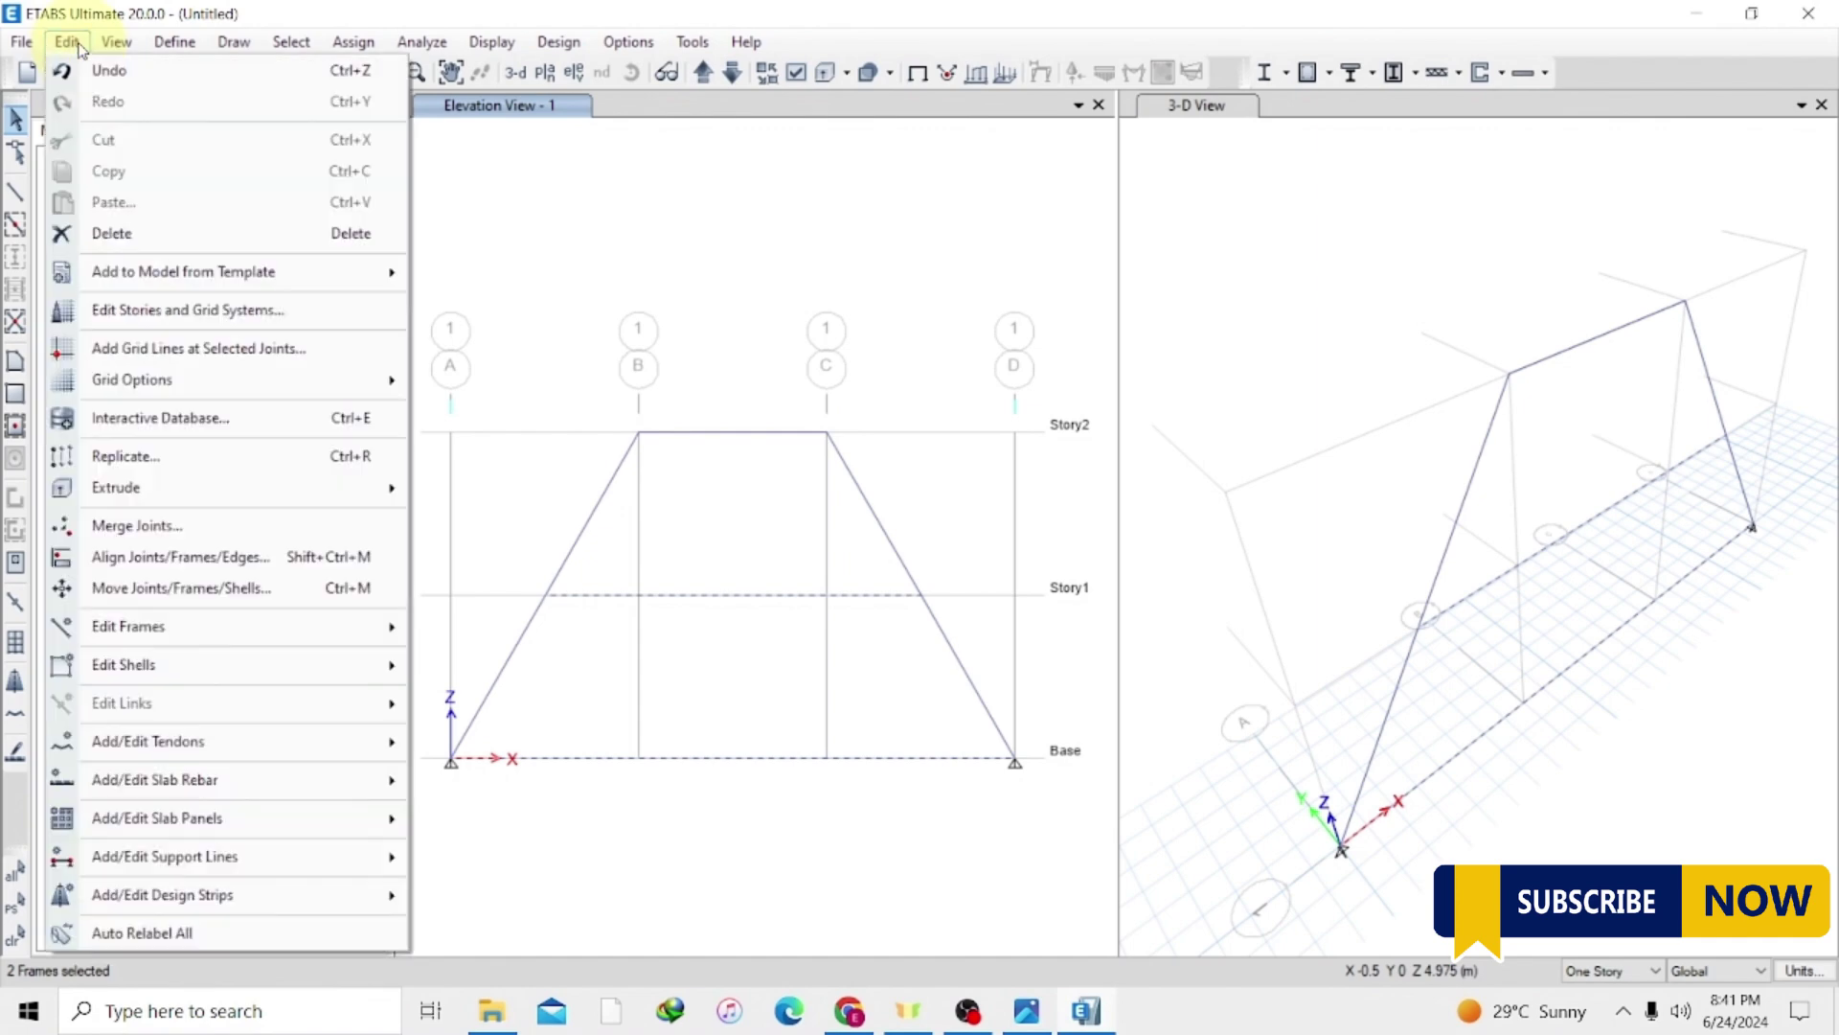
pyautogui.moveTo(363, 629)
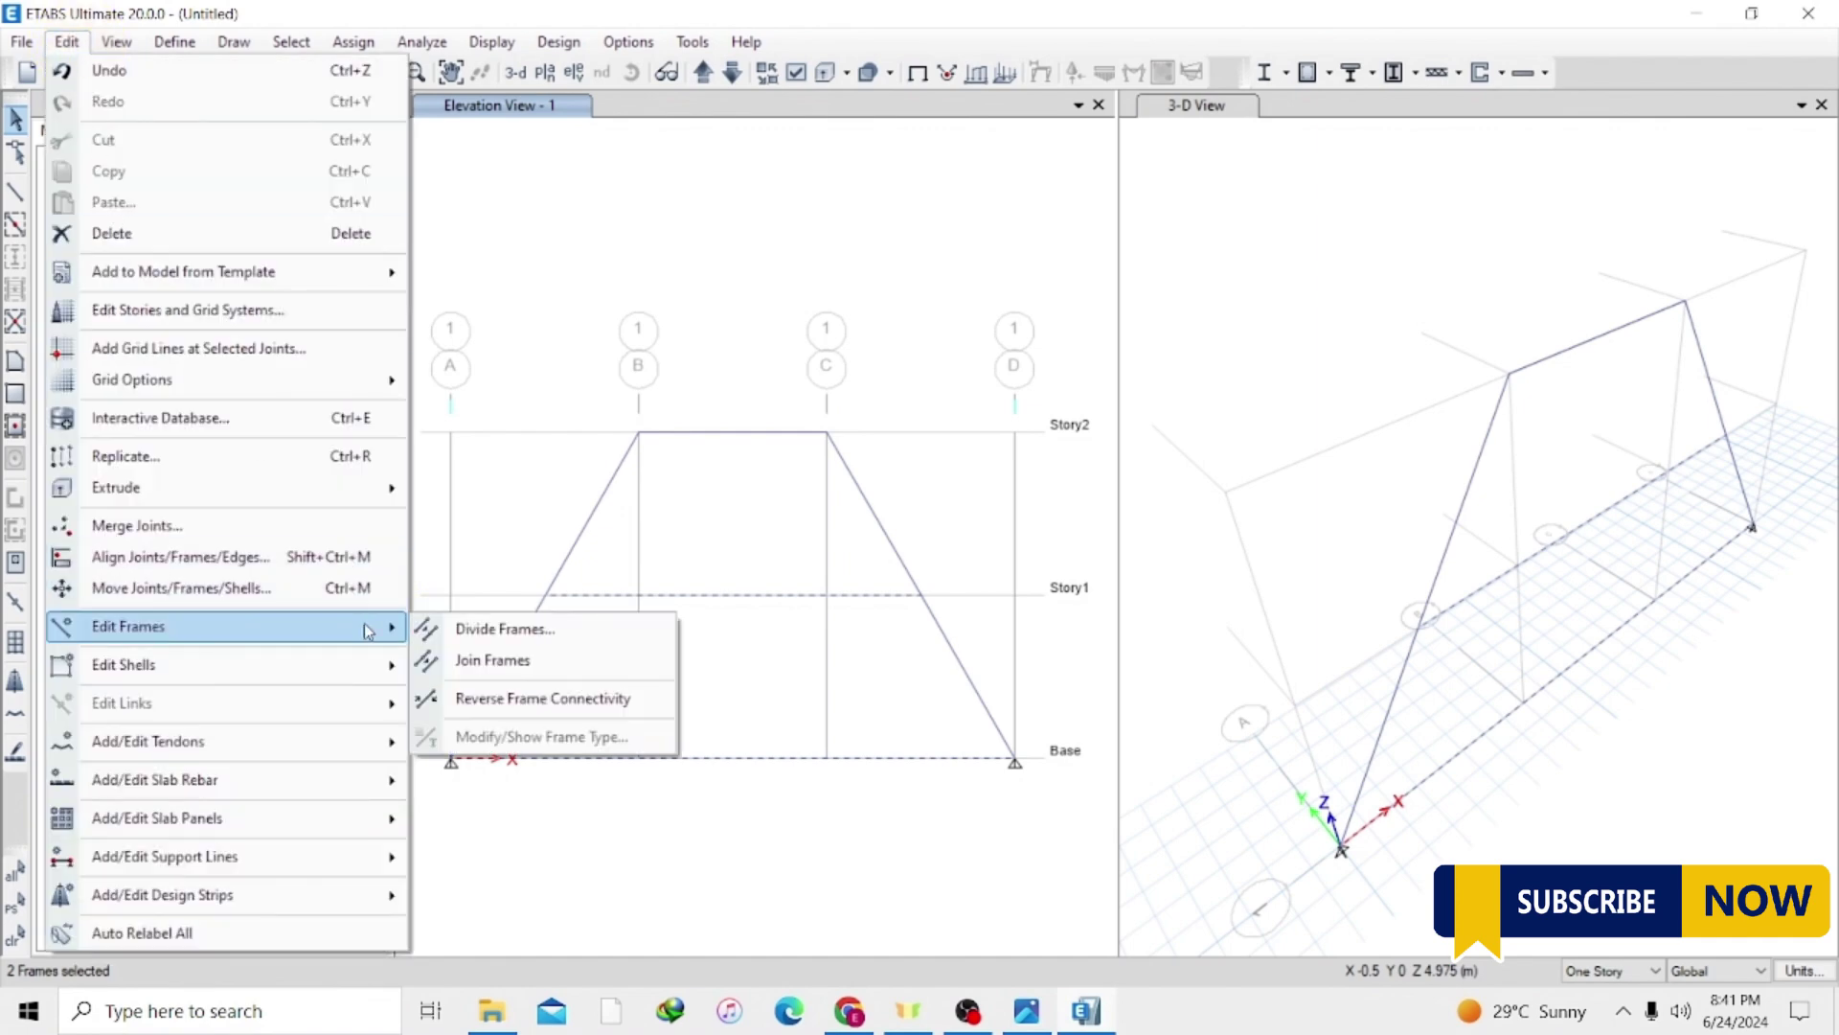
pyautogui.click(478, 629)
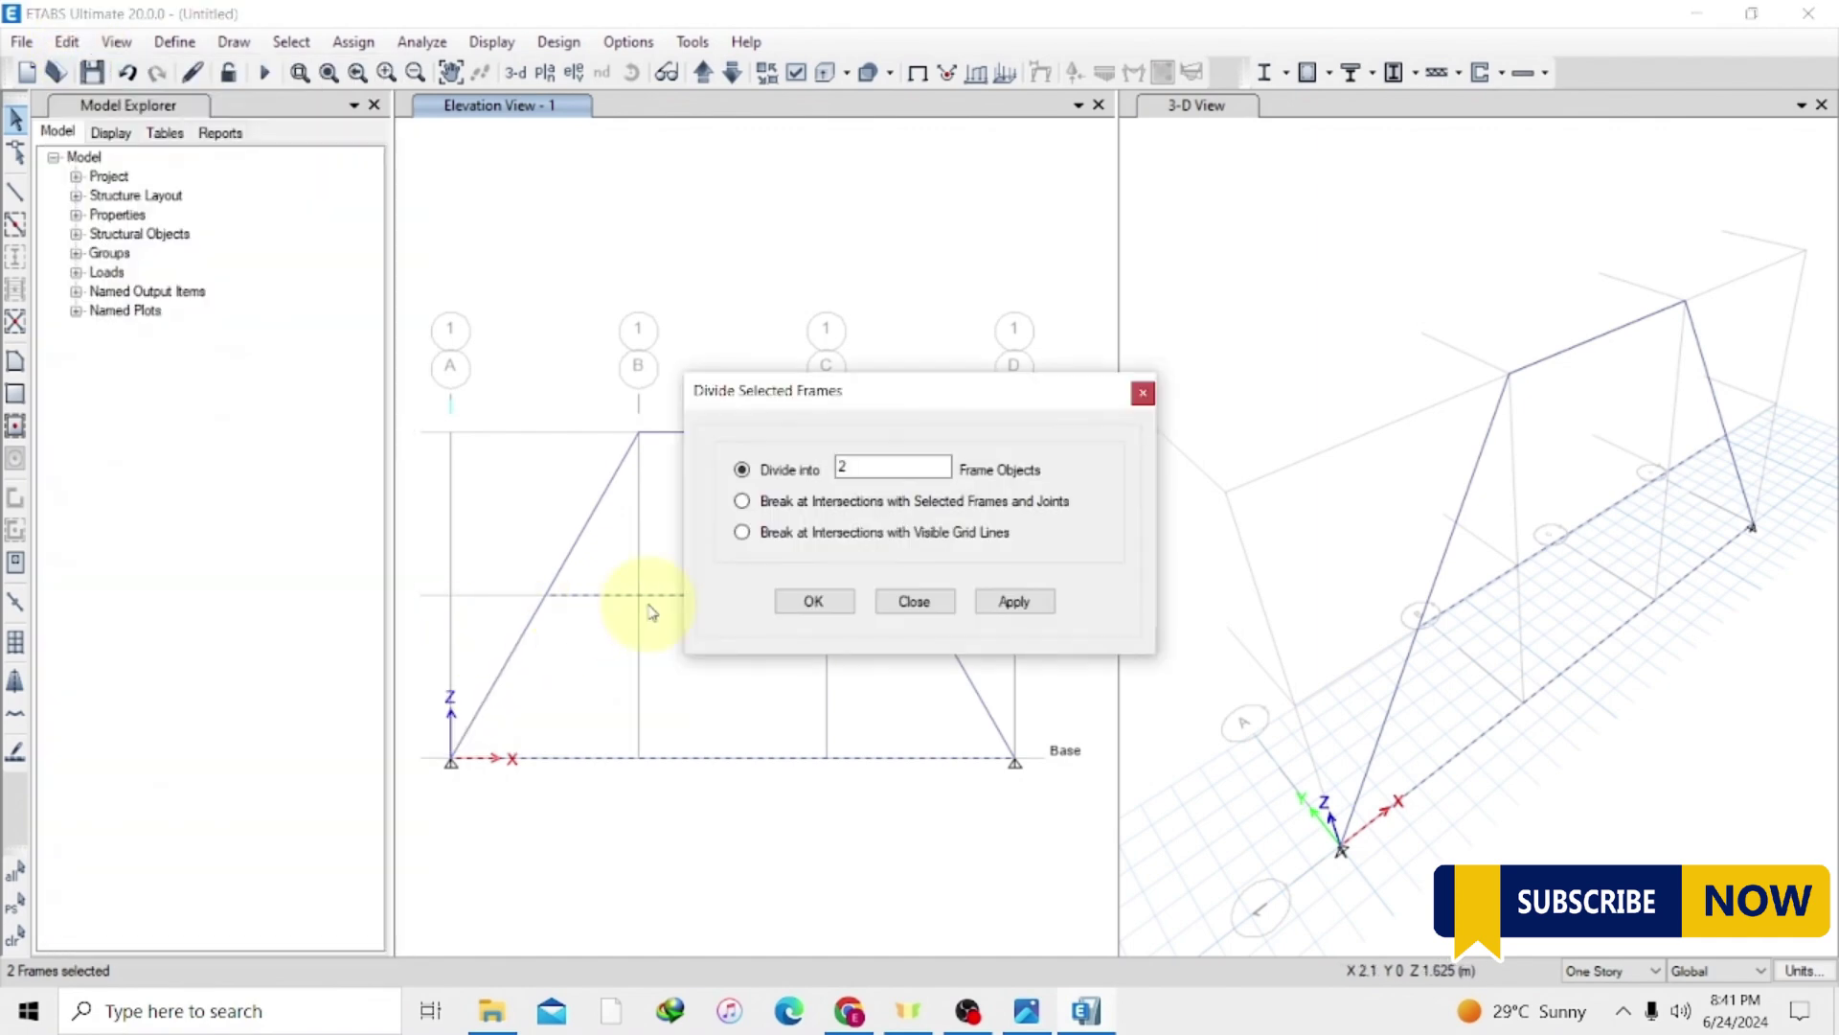
pyautogui.click(847, 469)
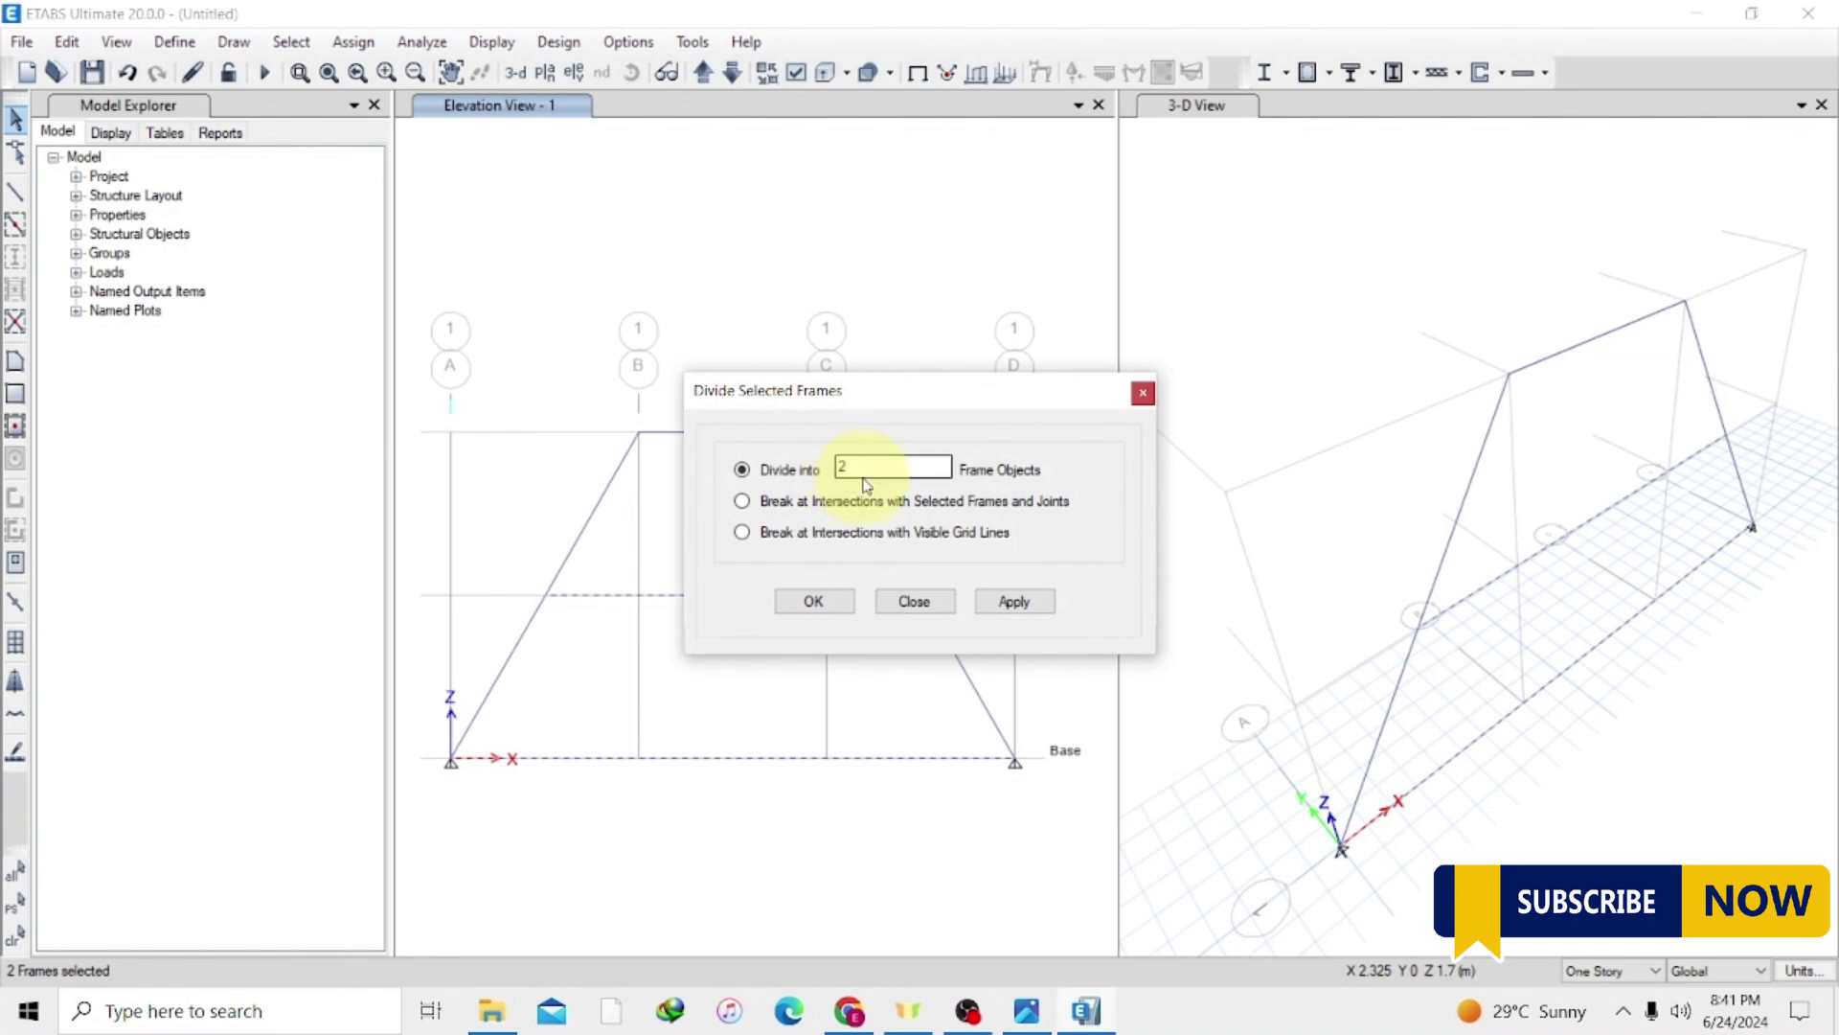
pyautogui.click(1025, 605)
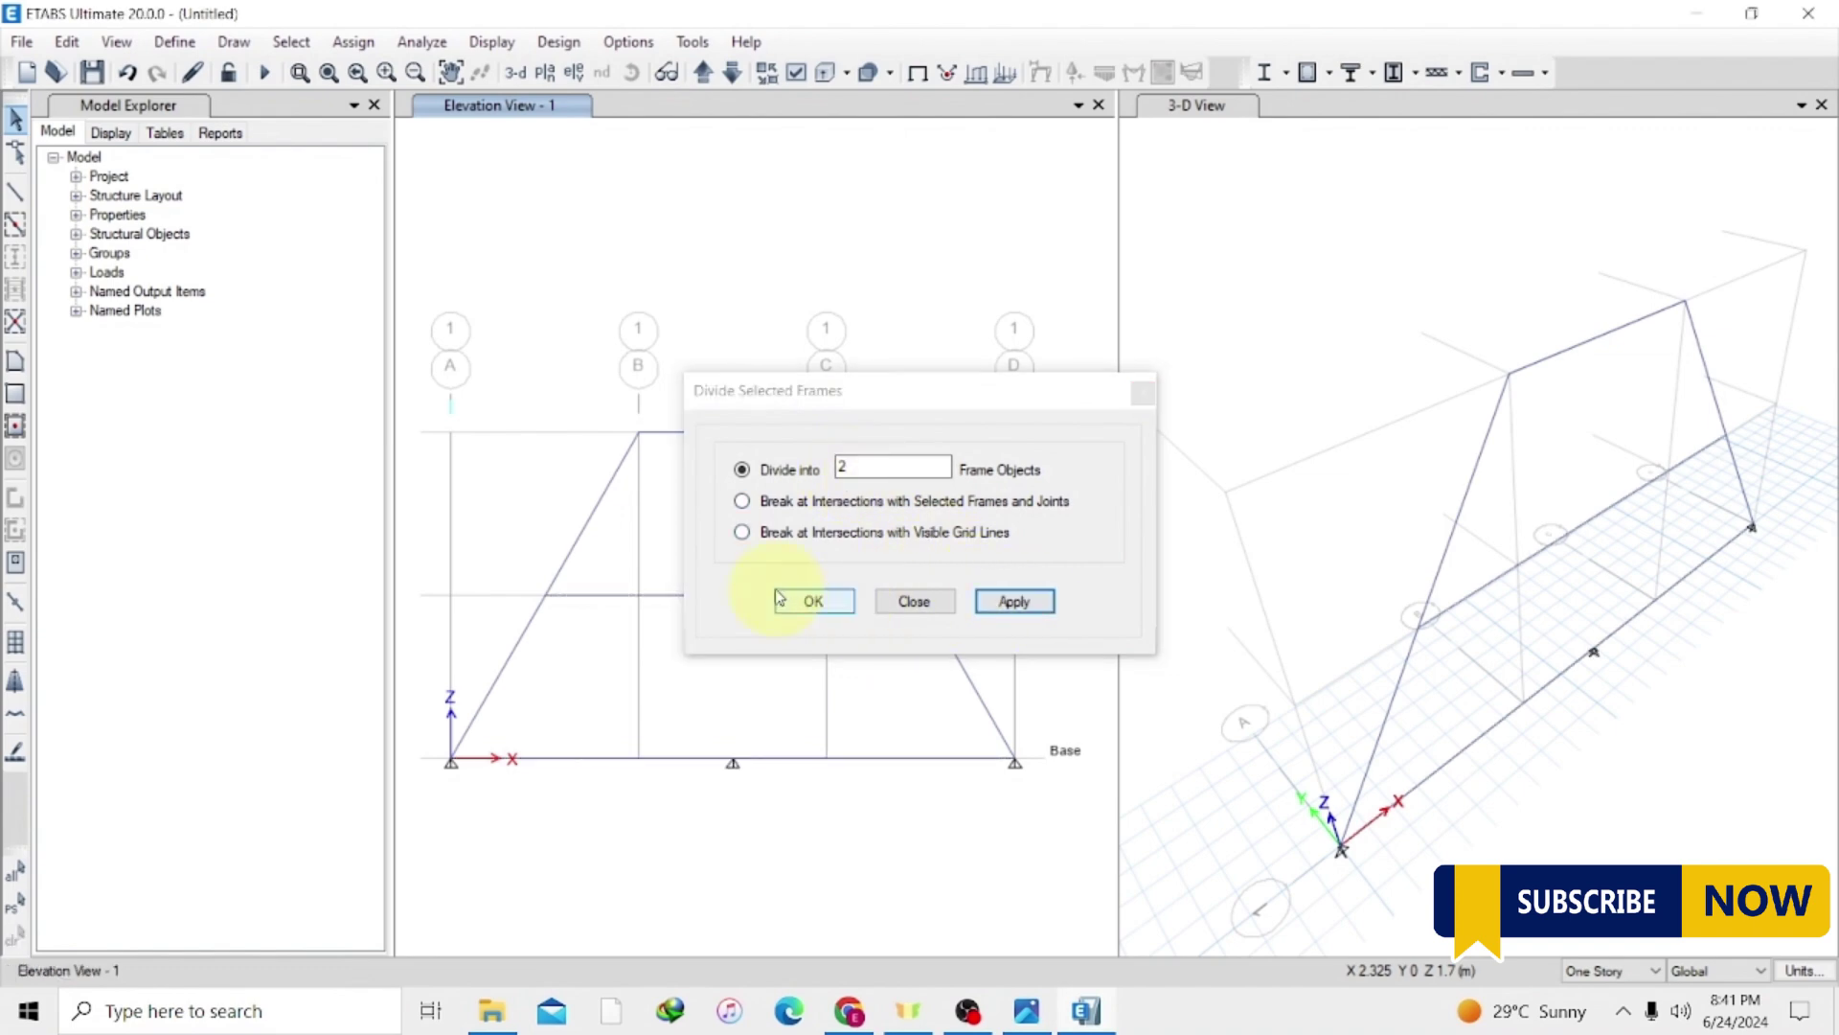
pyautogui.click(810, 600)
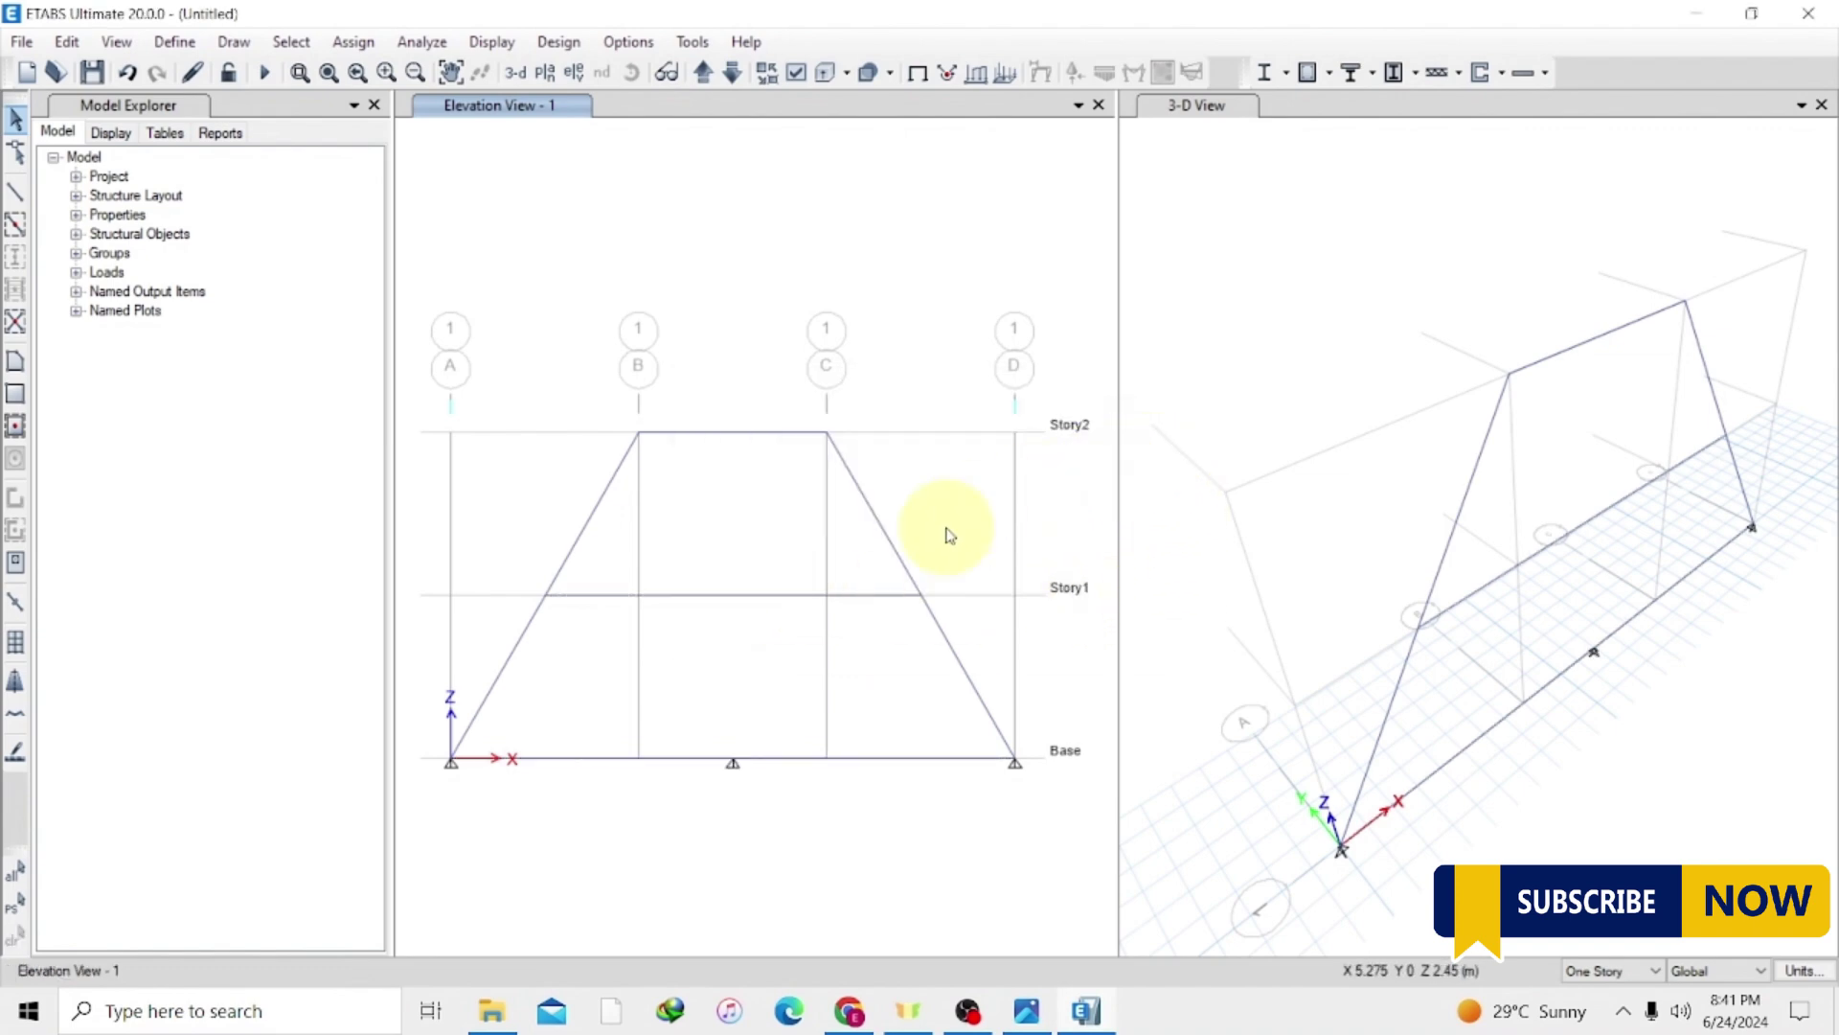
# Remove all joint restraints from the middle joint of the bottom chord at Base.
pyautogui.click(735, 766)
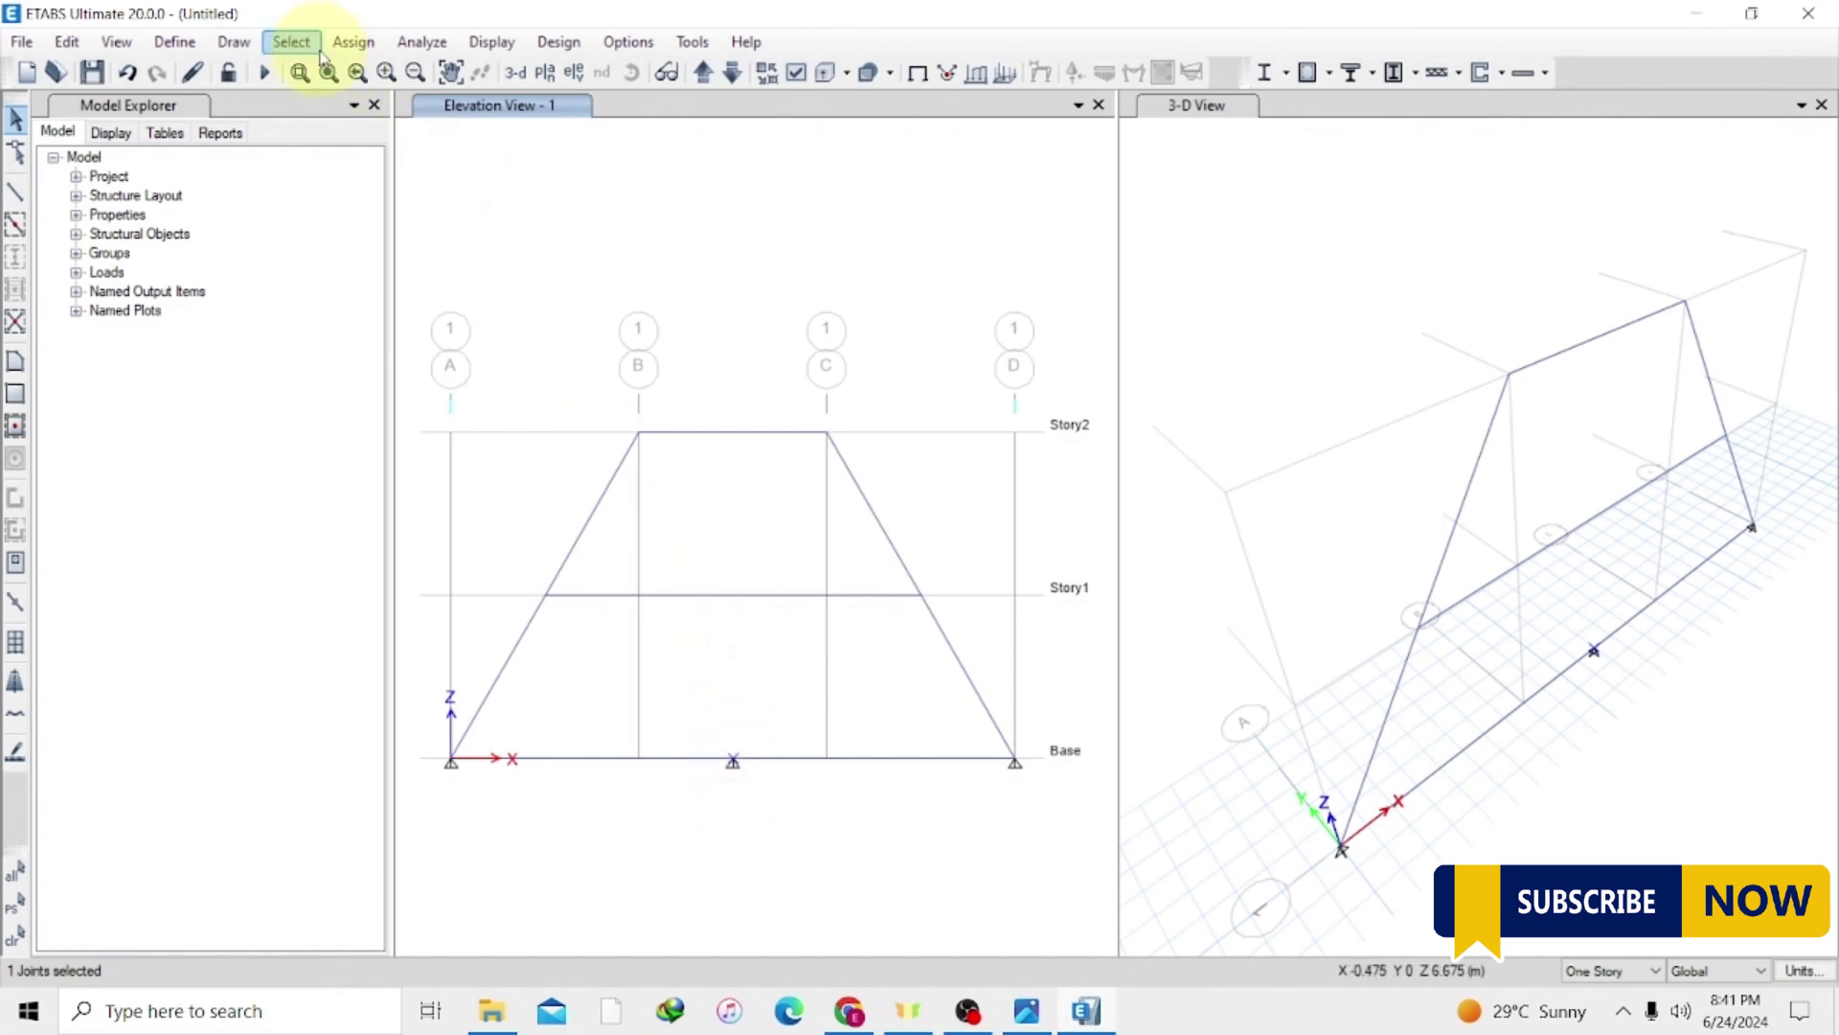
pyautogui.click(353, 43)
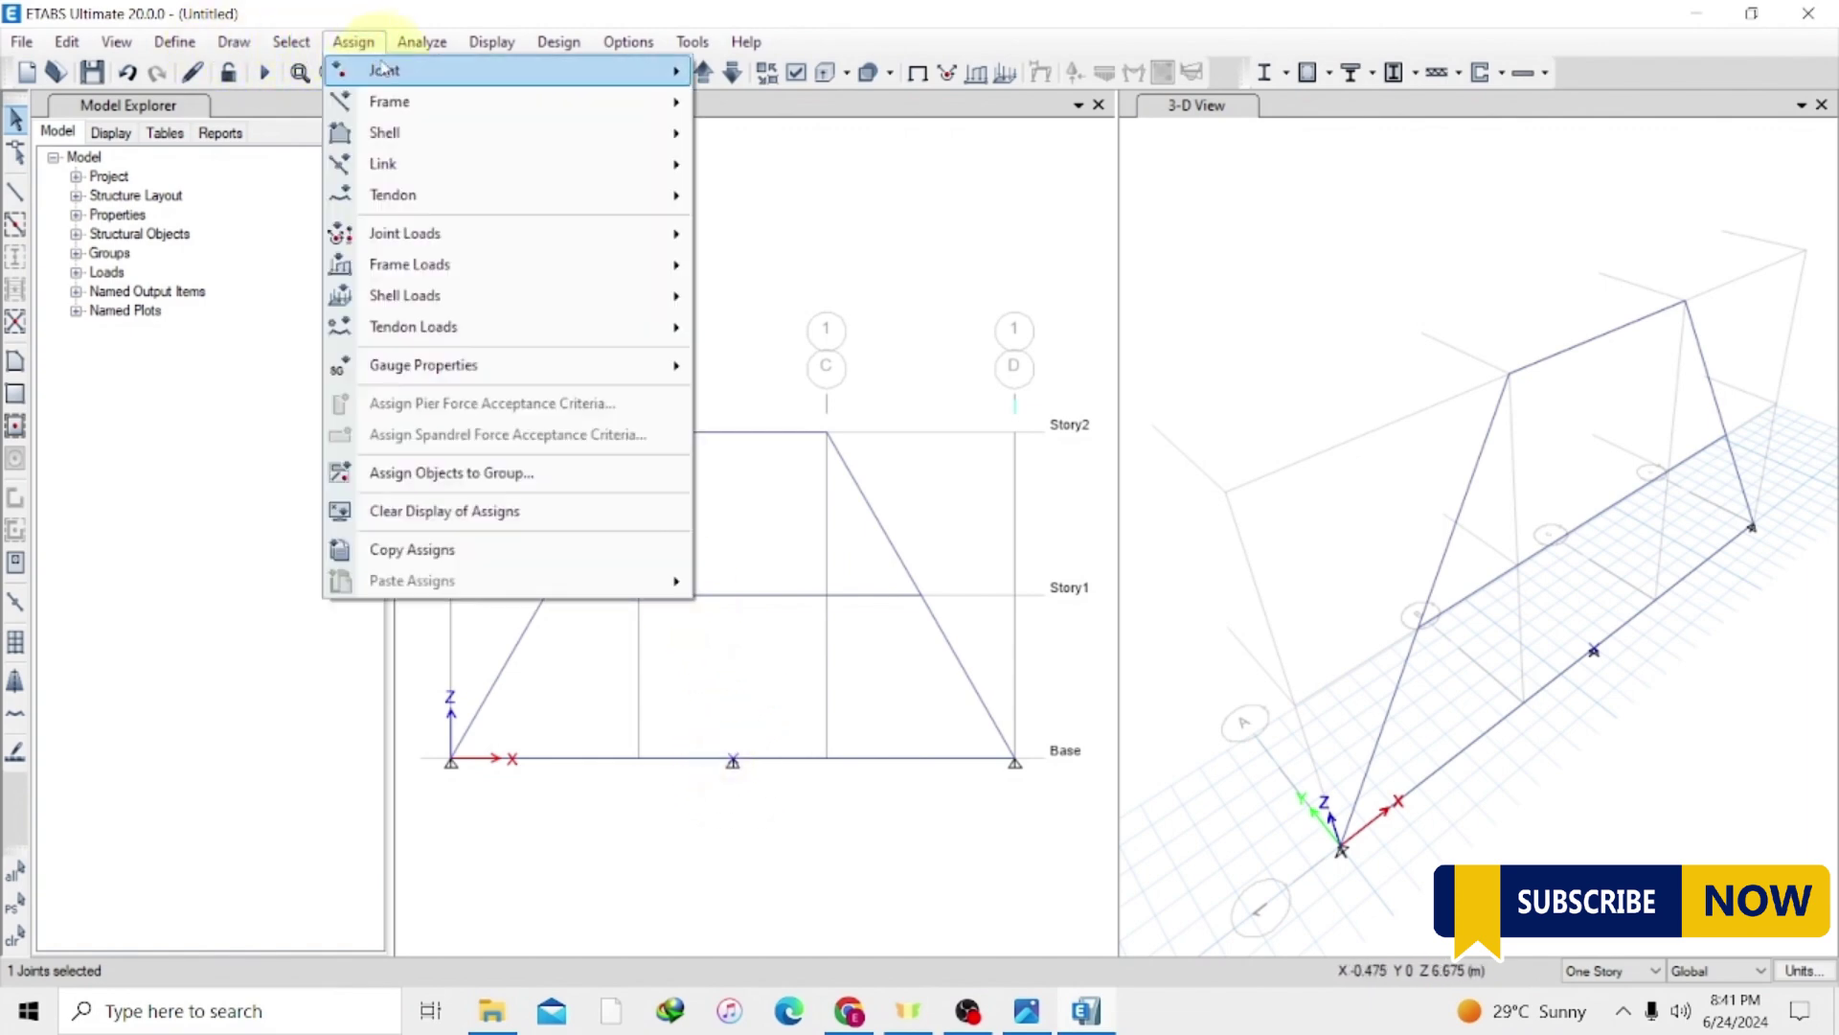
pyautogui.moveTo(480, 86)
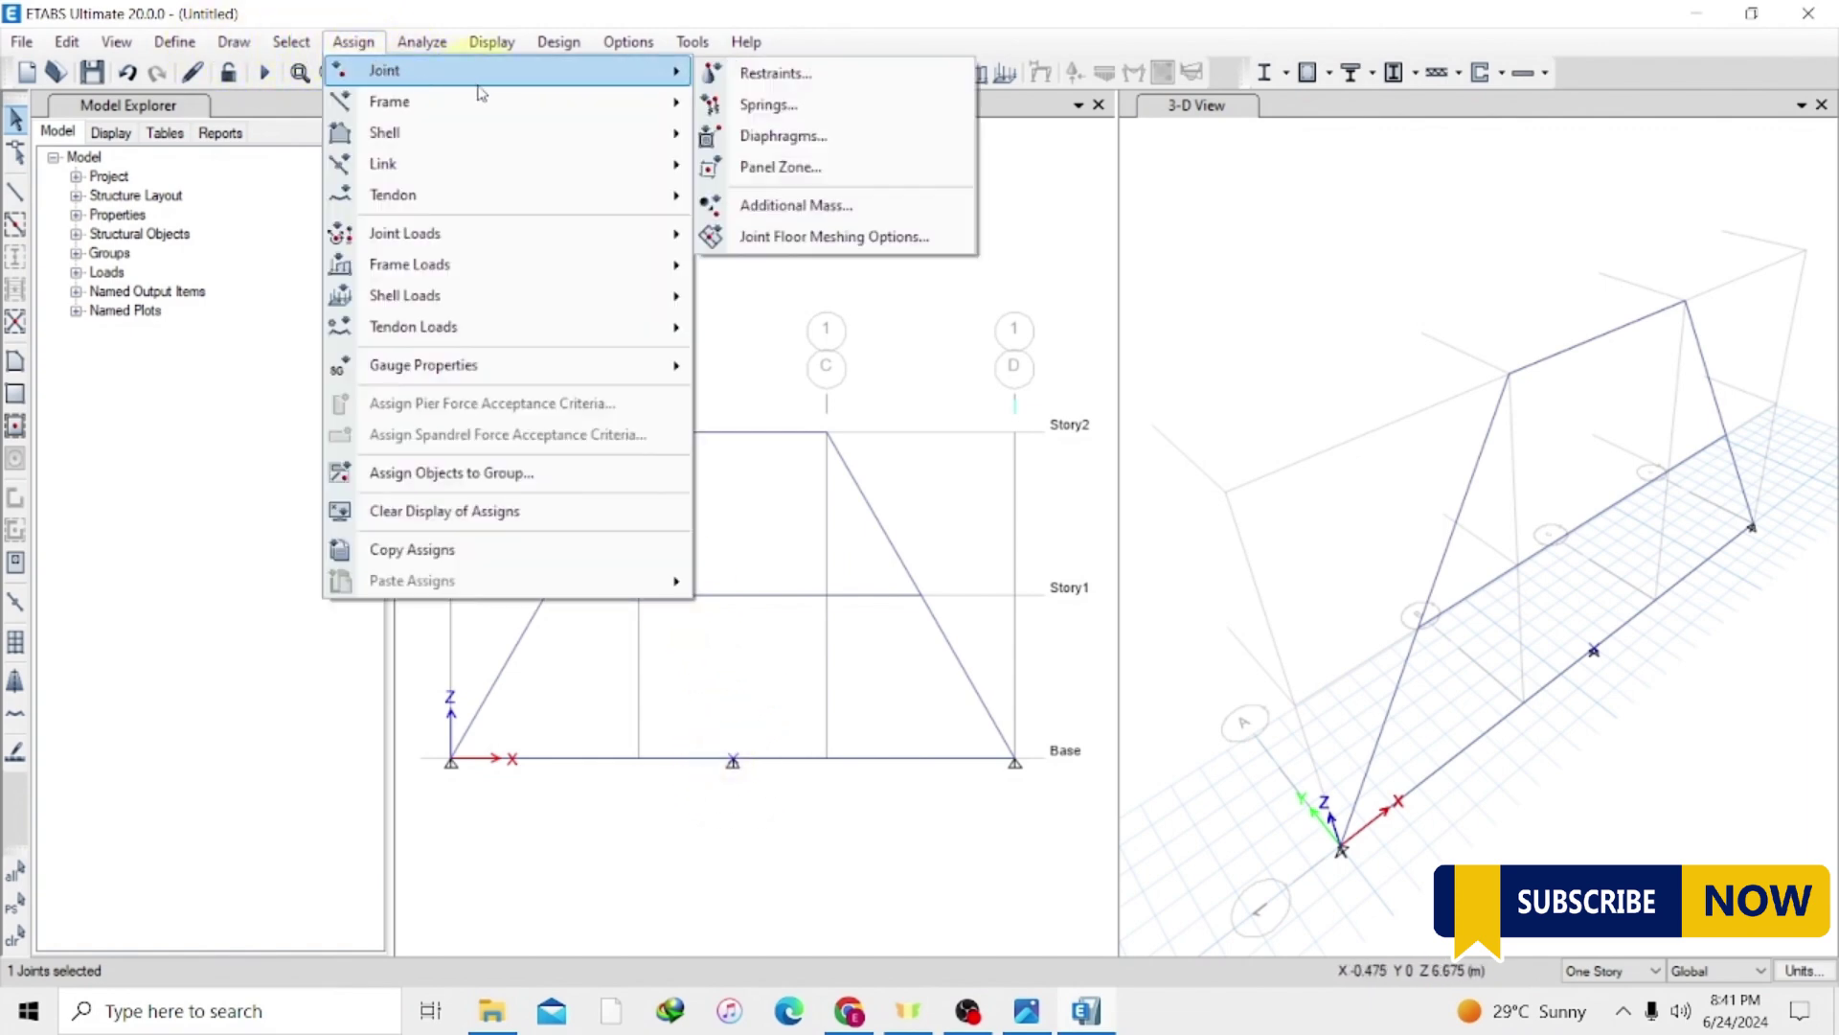
pyautogui.click(772, 74)
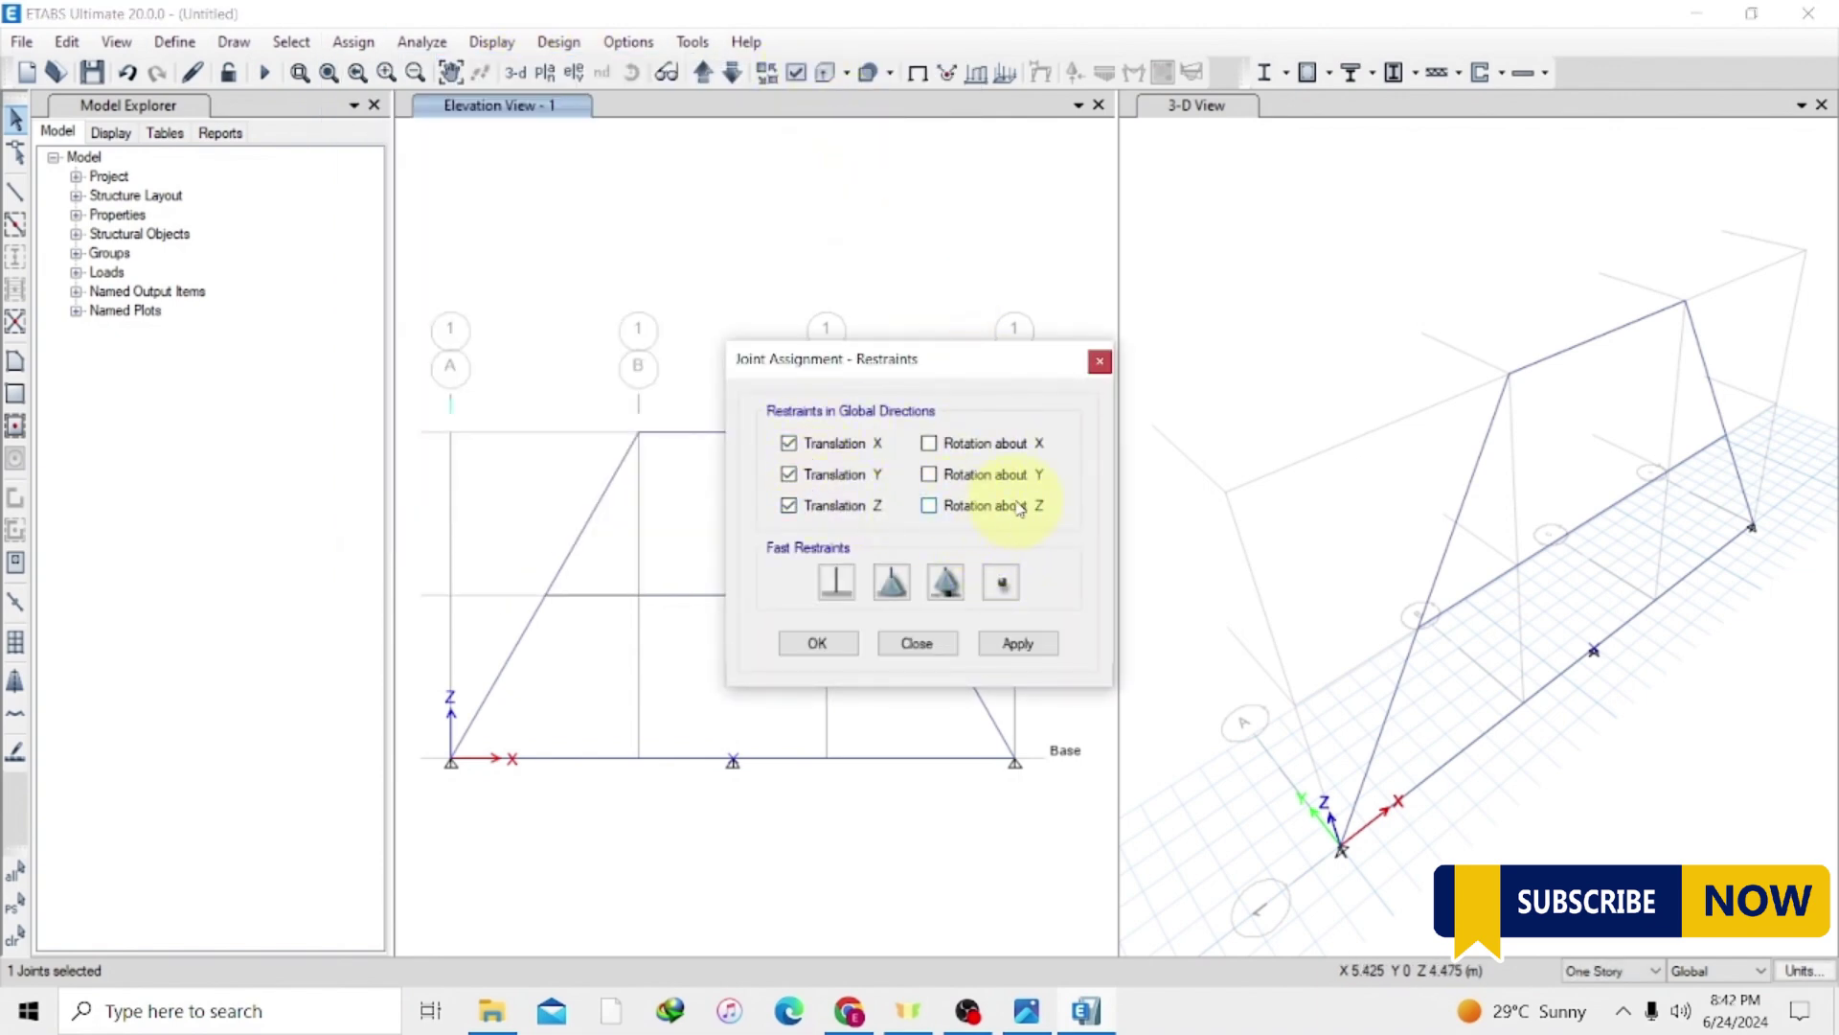
pyautogui.click(1002, 587)
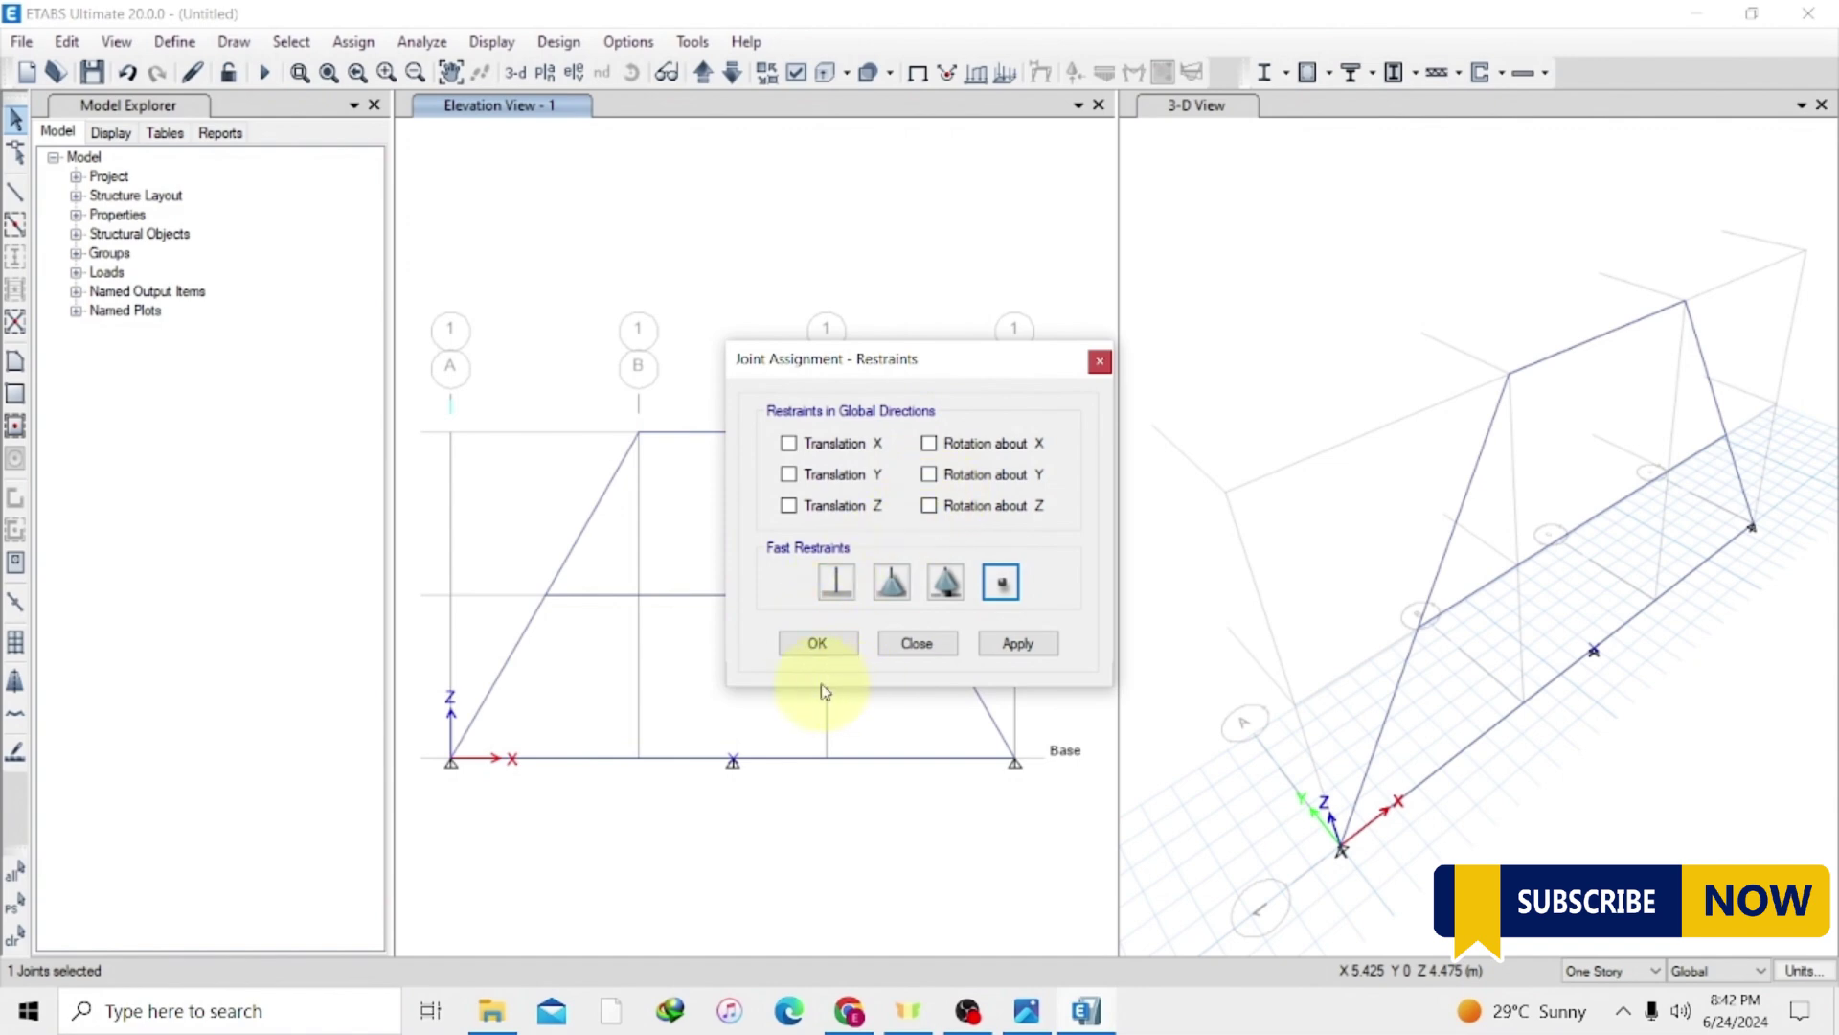
pyautogui.click(1015, 643)
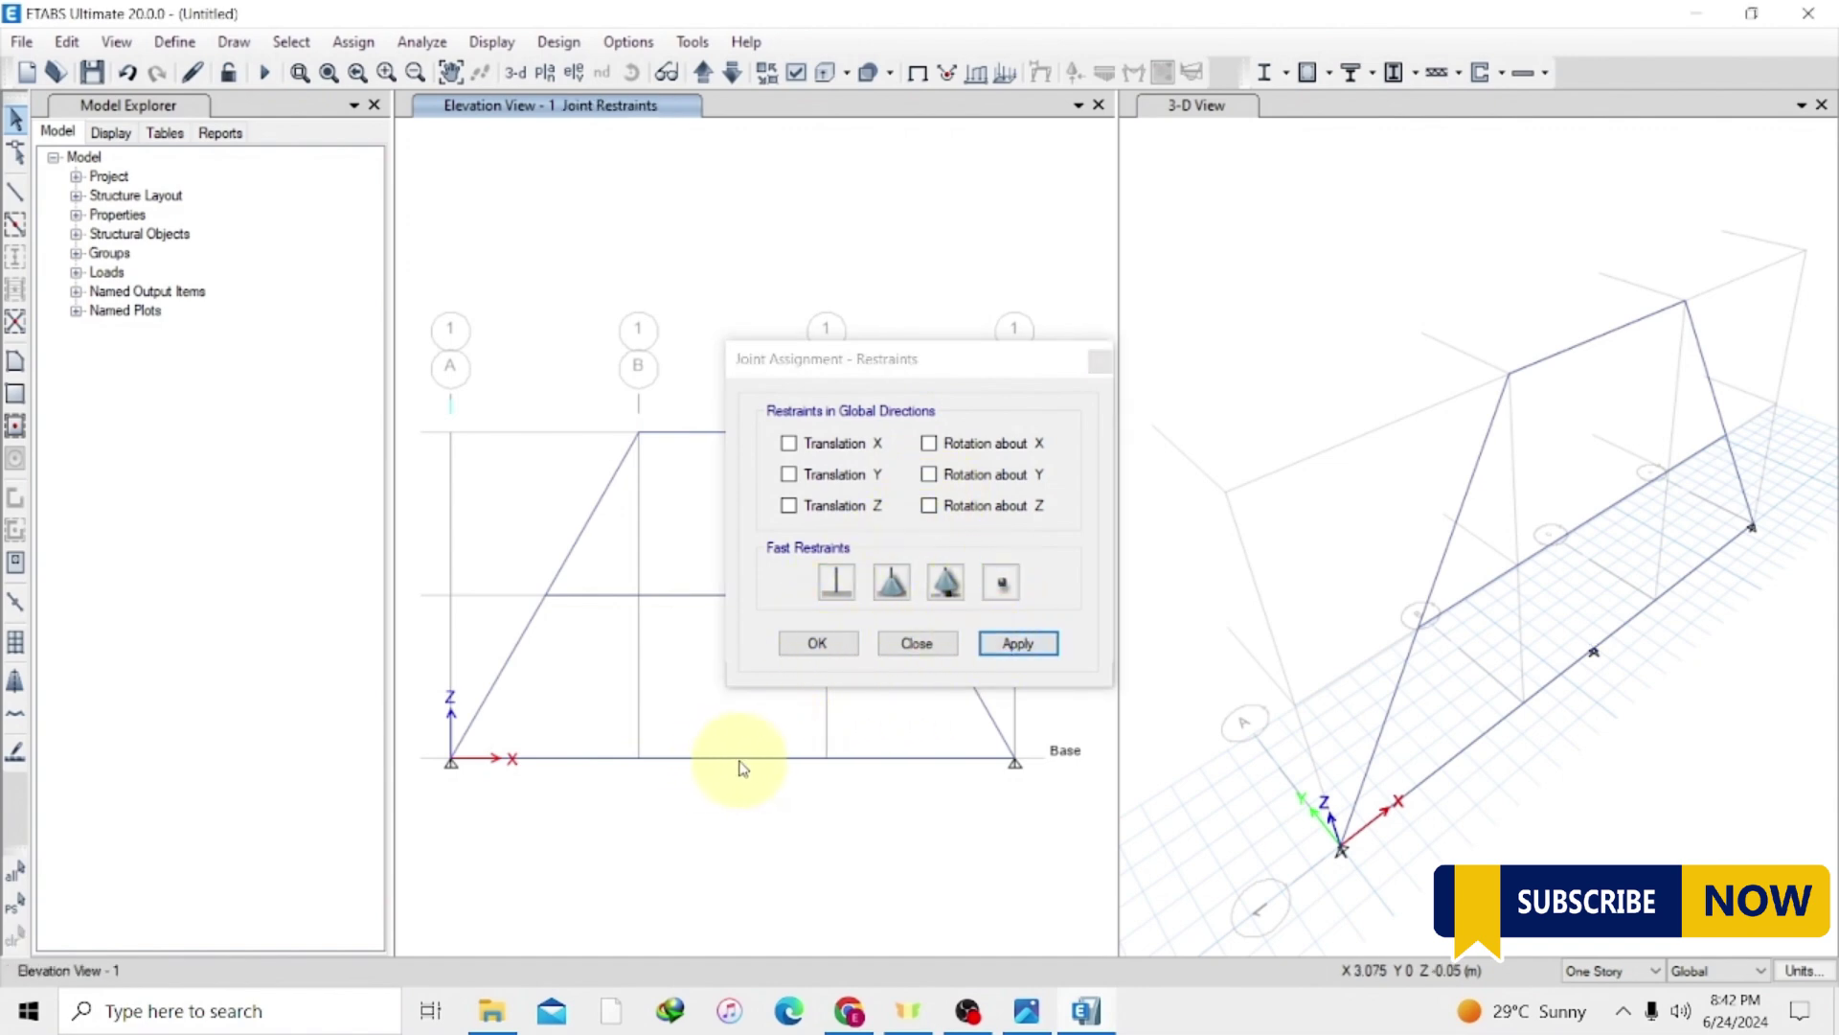
pyautogui.click(819, 643)
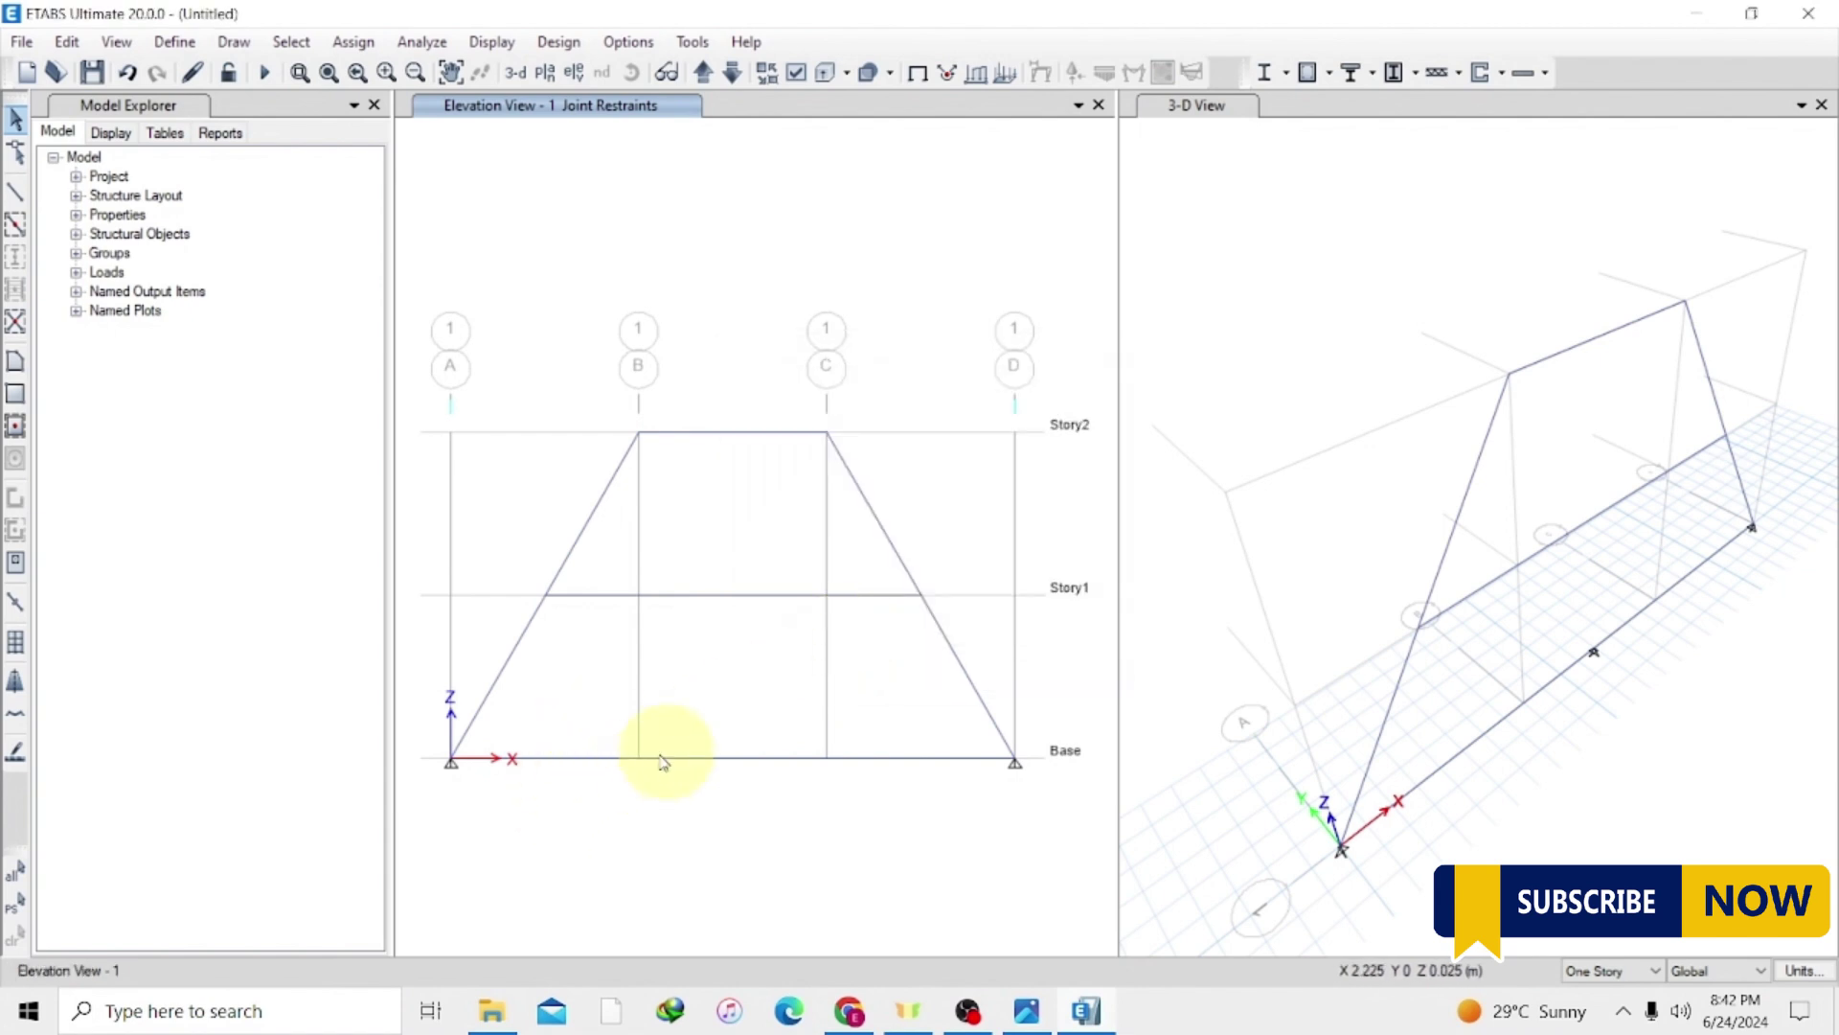
# Recheck the truss image, then draw the upper diagonals from B at Story2 to the midpoint of the Story1 member and up to C at Story2.
pyautogui.moveTo(1030, 1016)
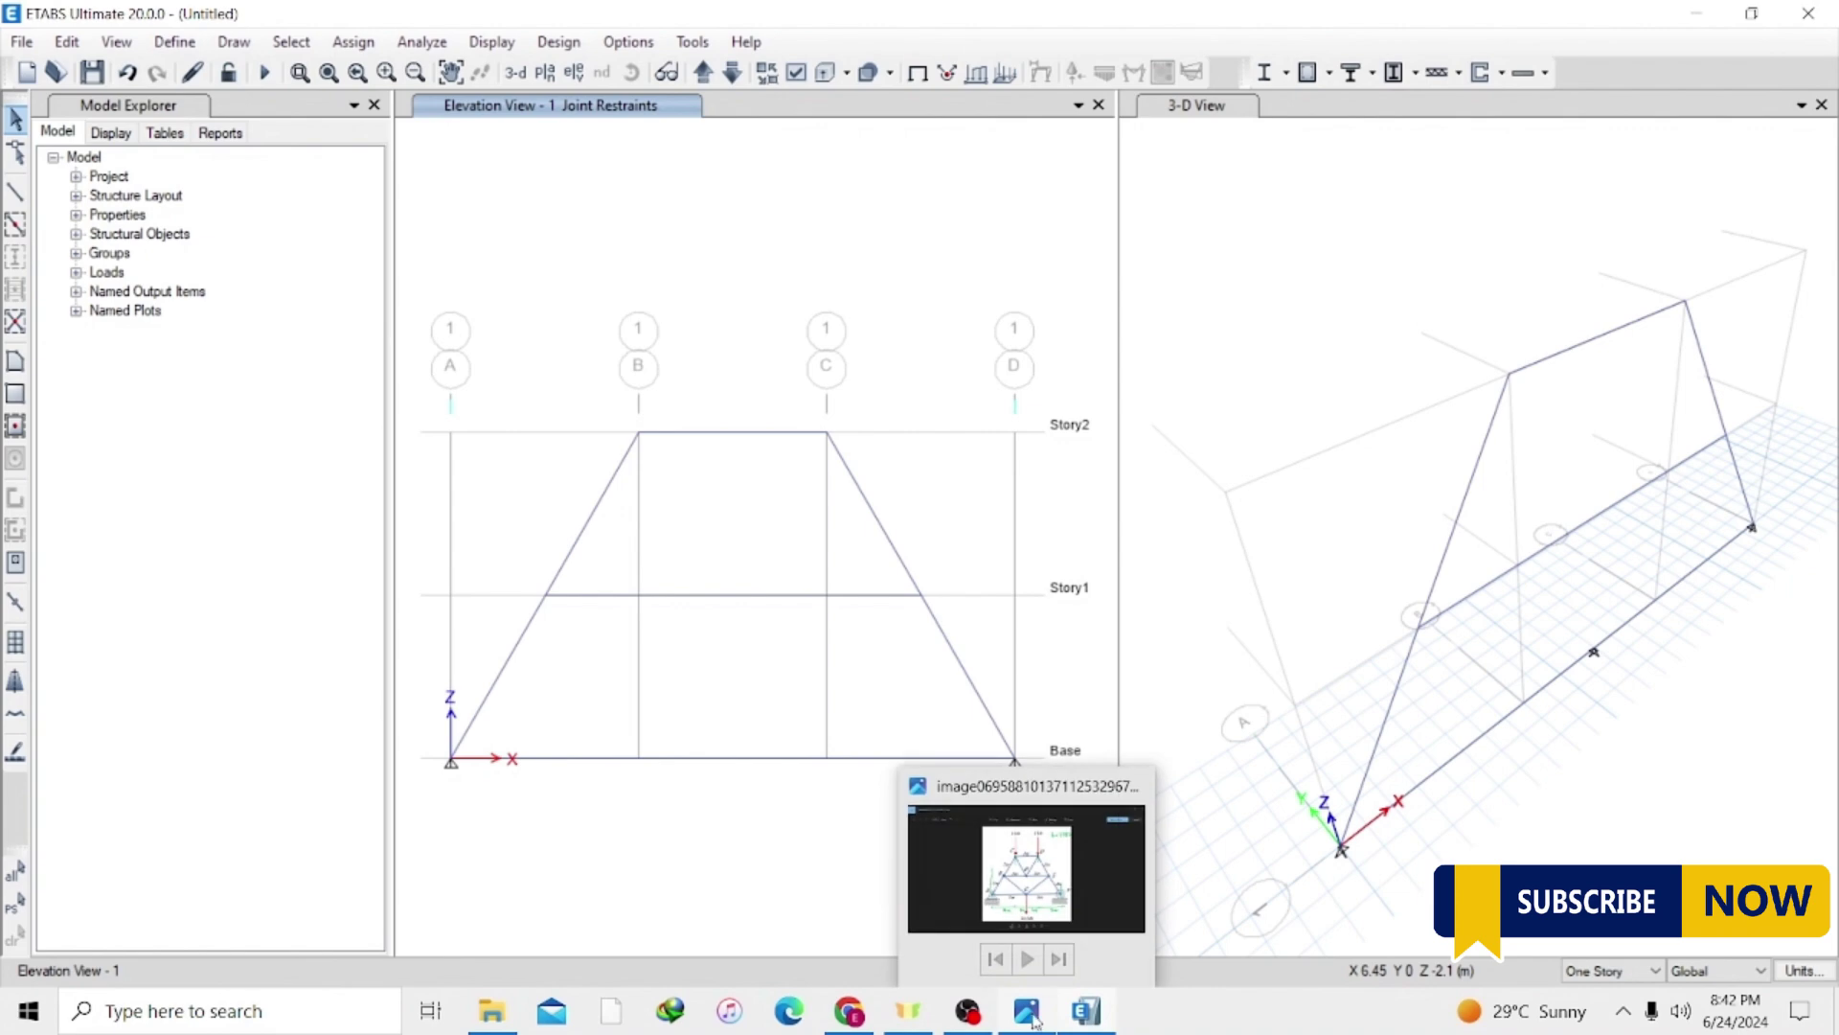
pyautogui.click(1022, 867)
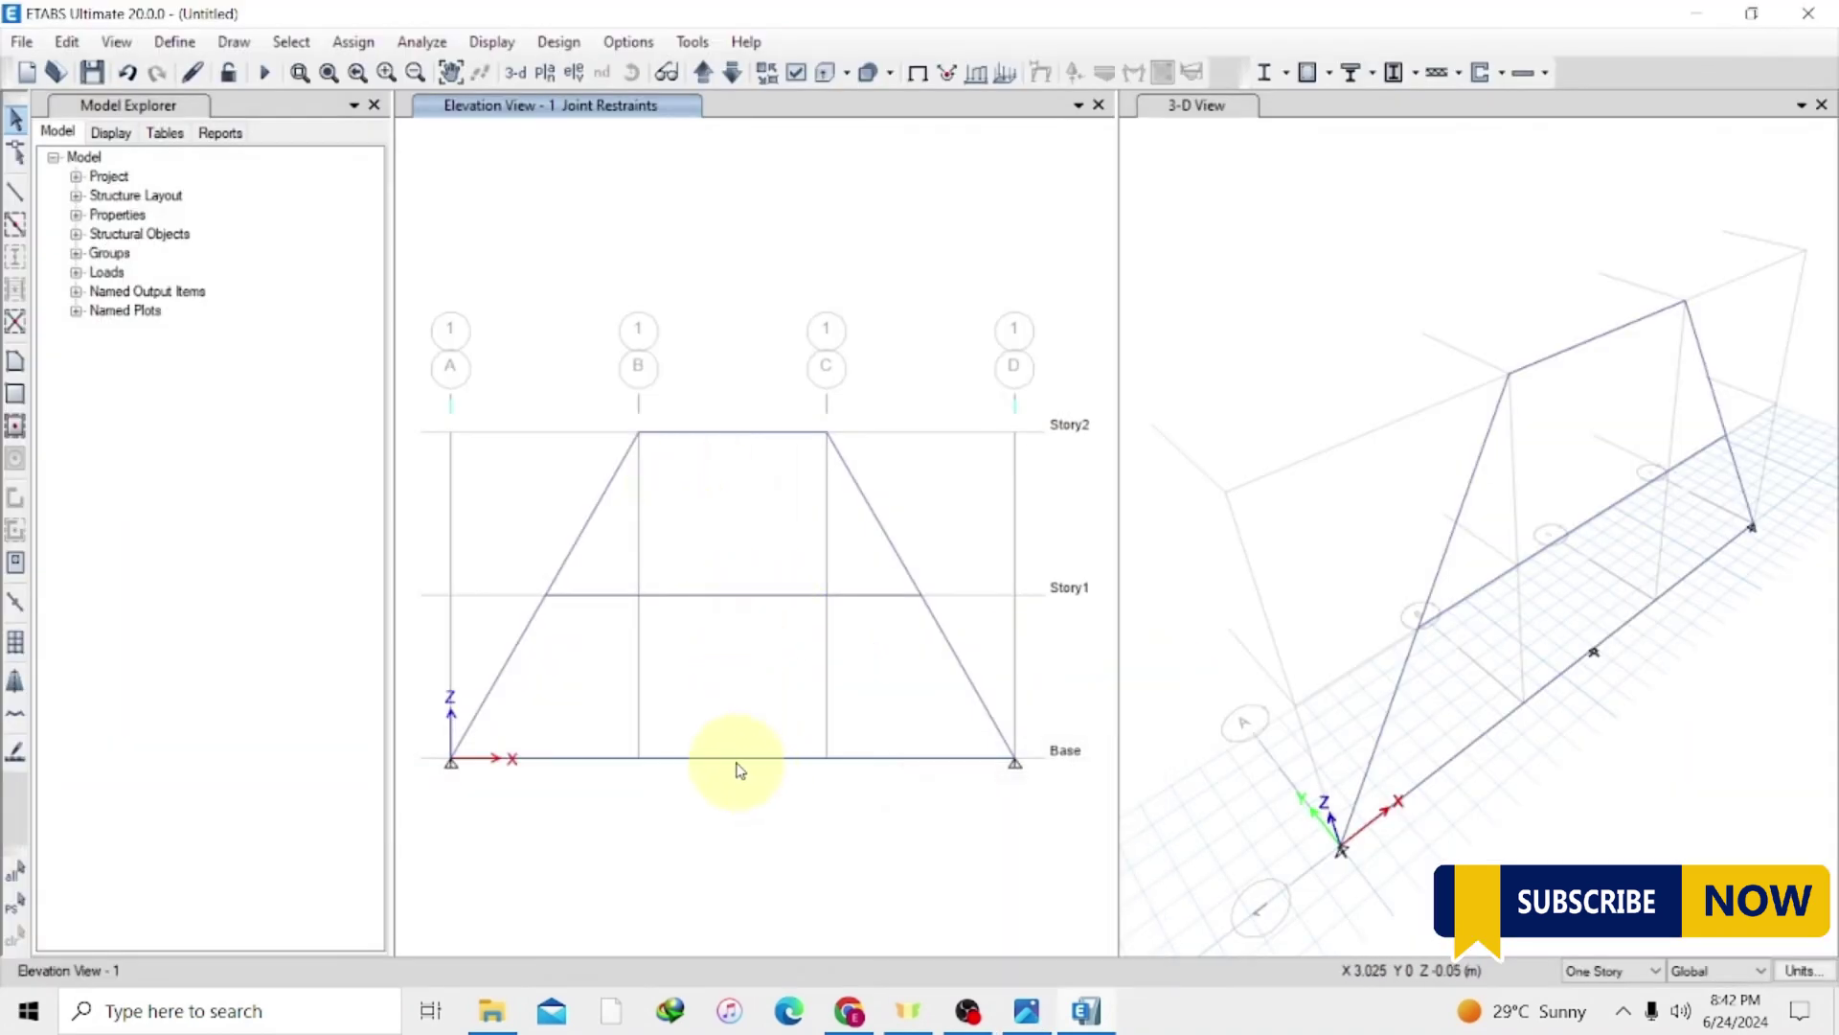
pyautogui.click(15, 192)
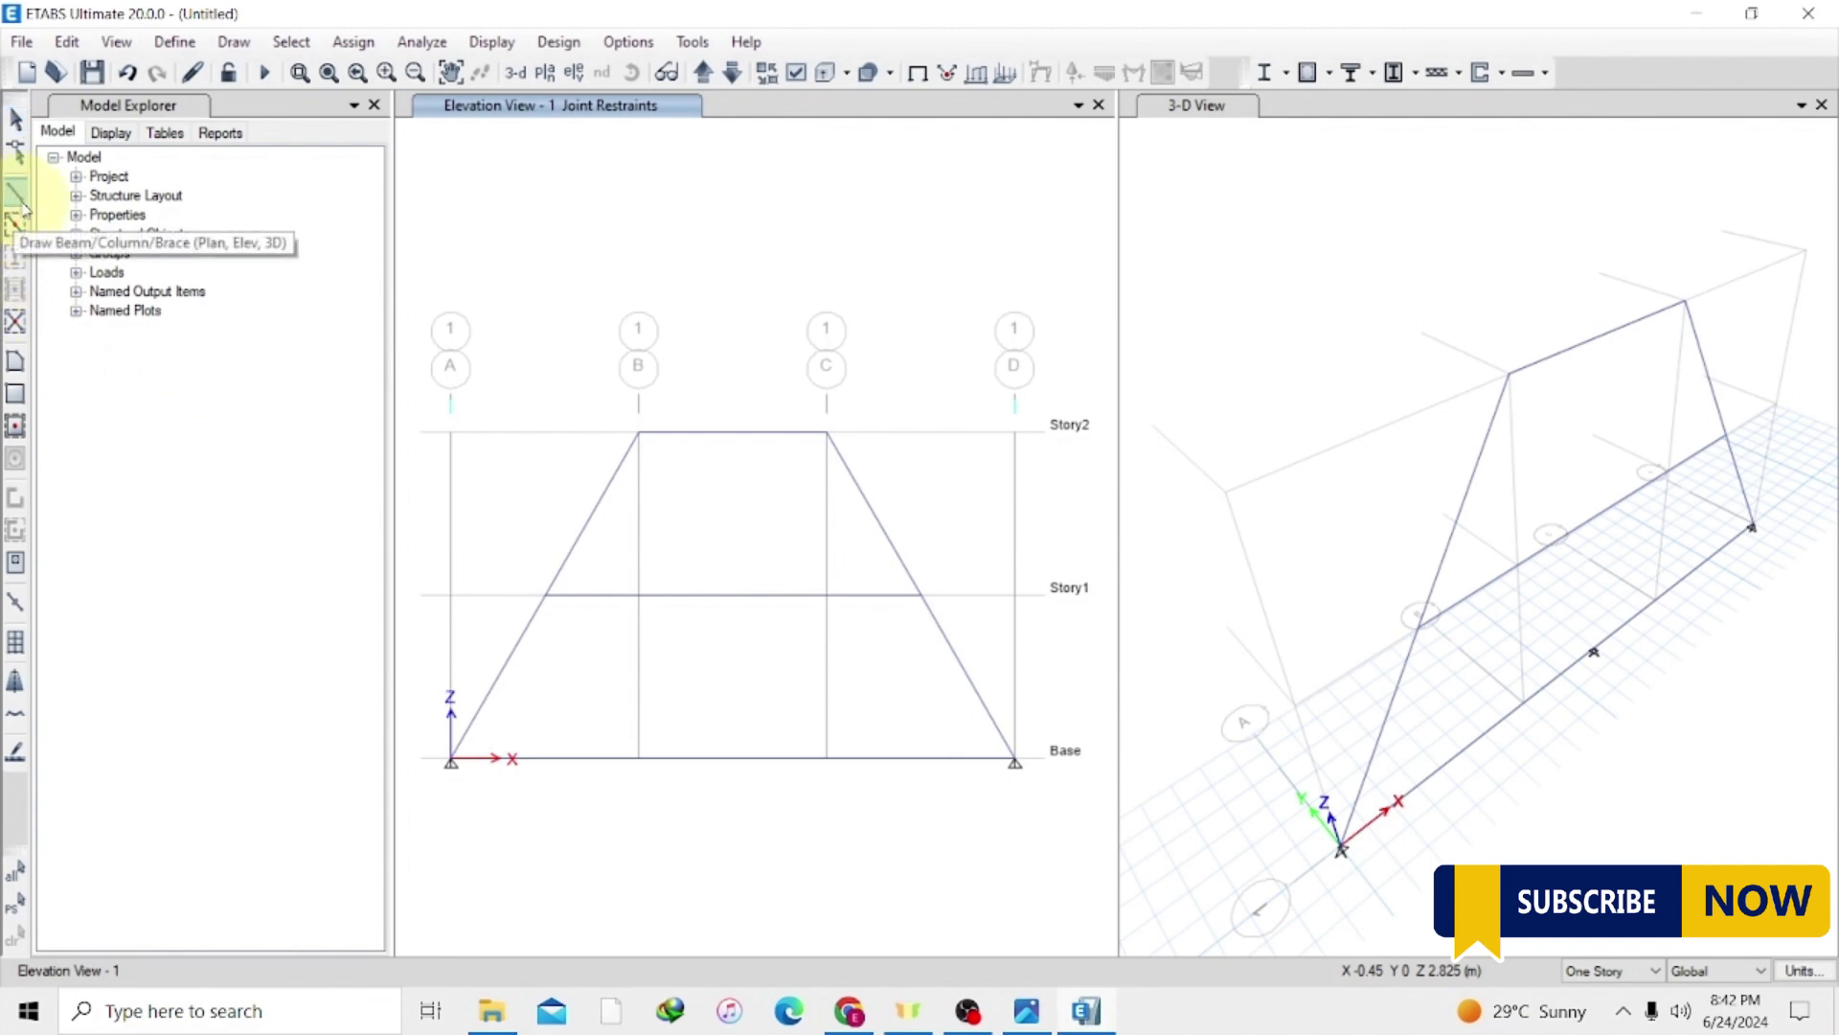
pyautogui.click(637, 433)
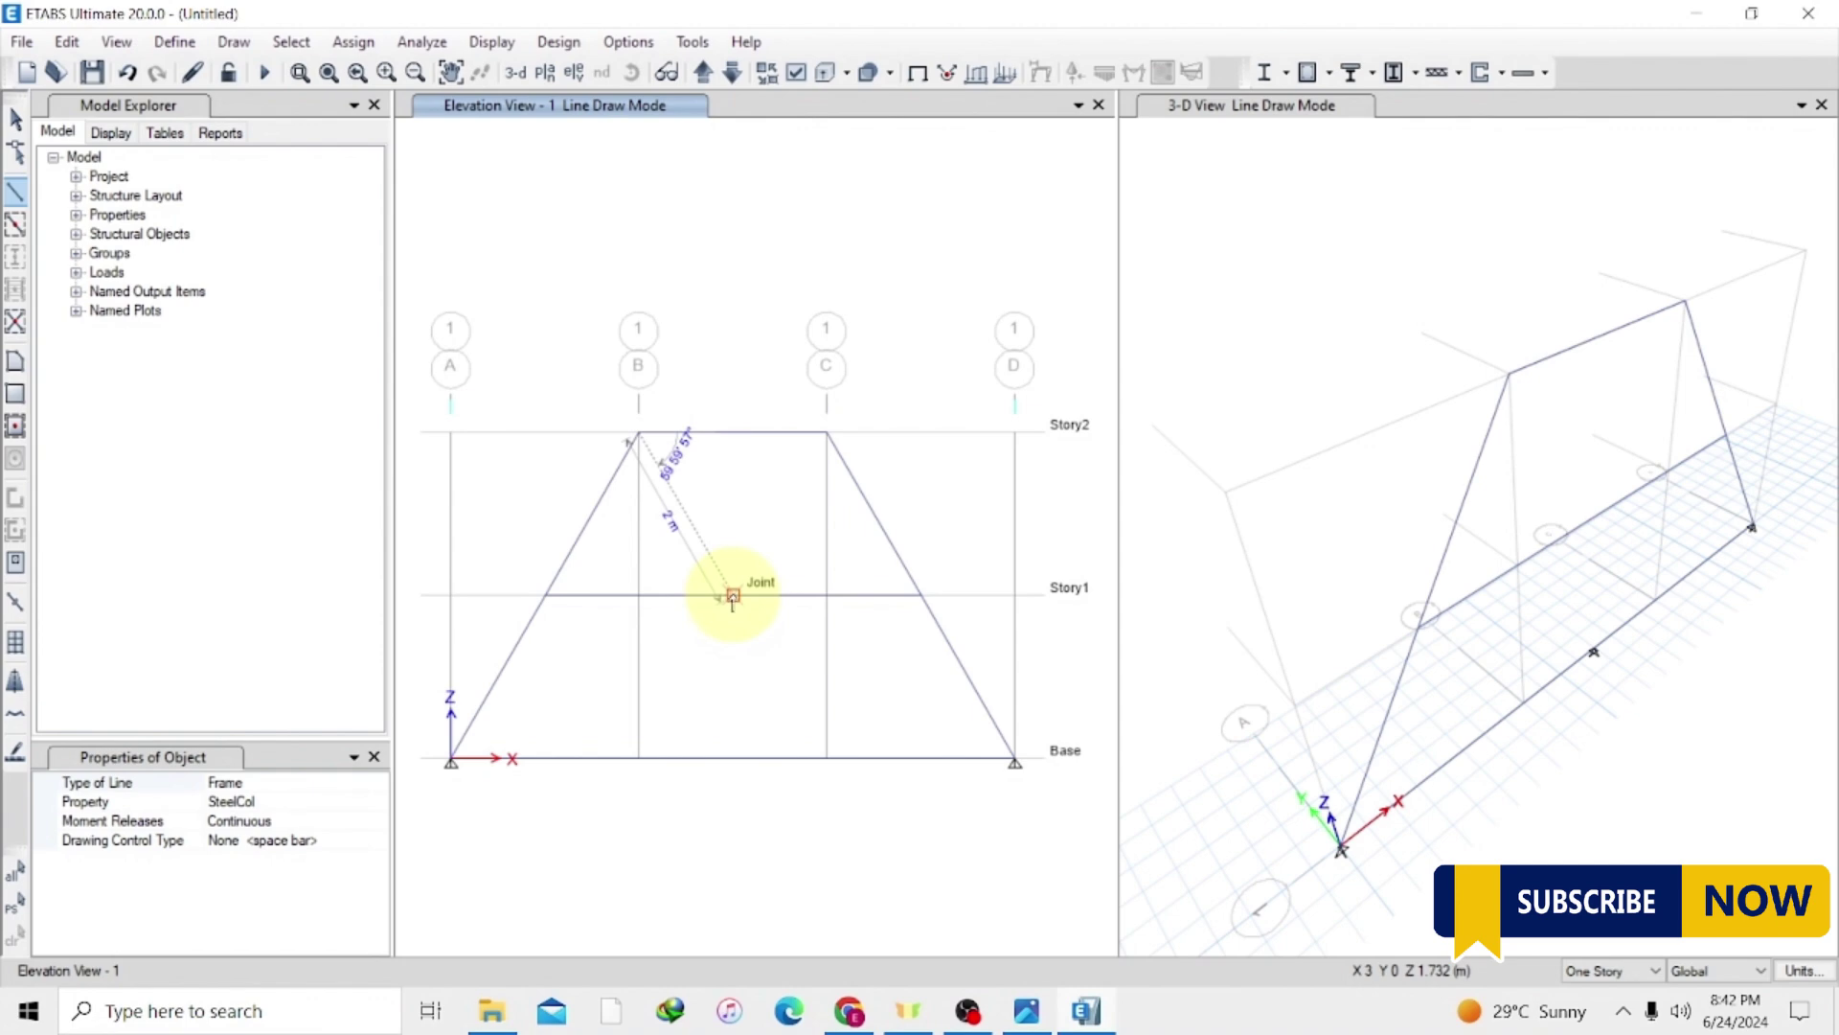
pyautogui.click(733, 596)
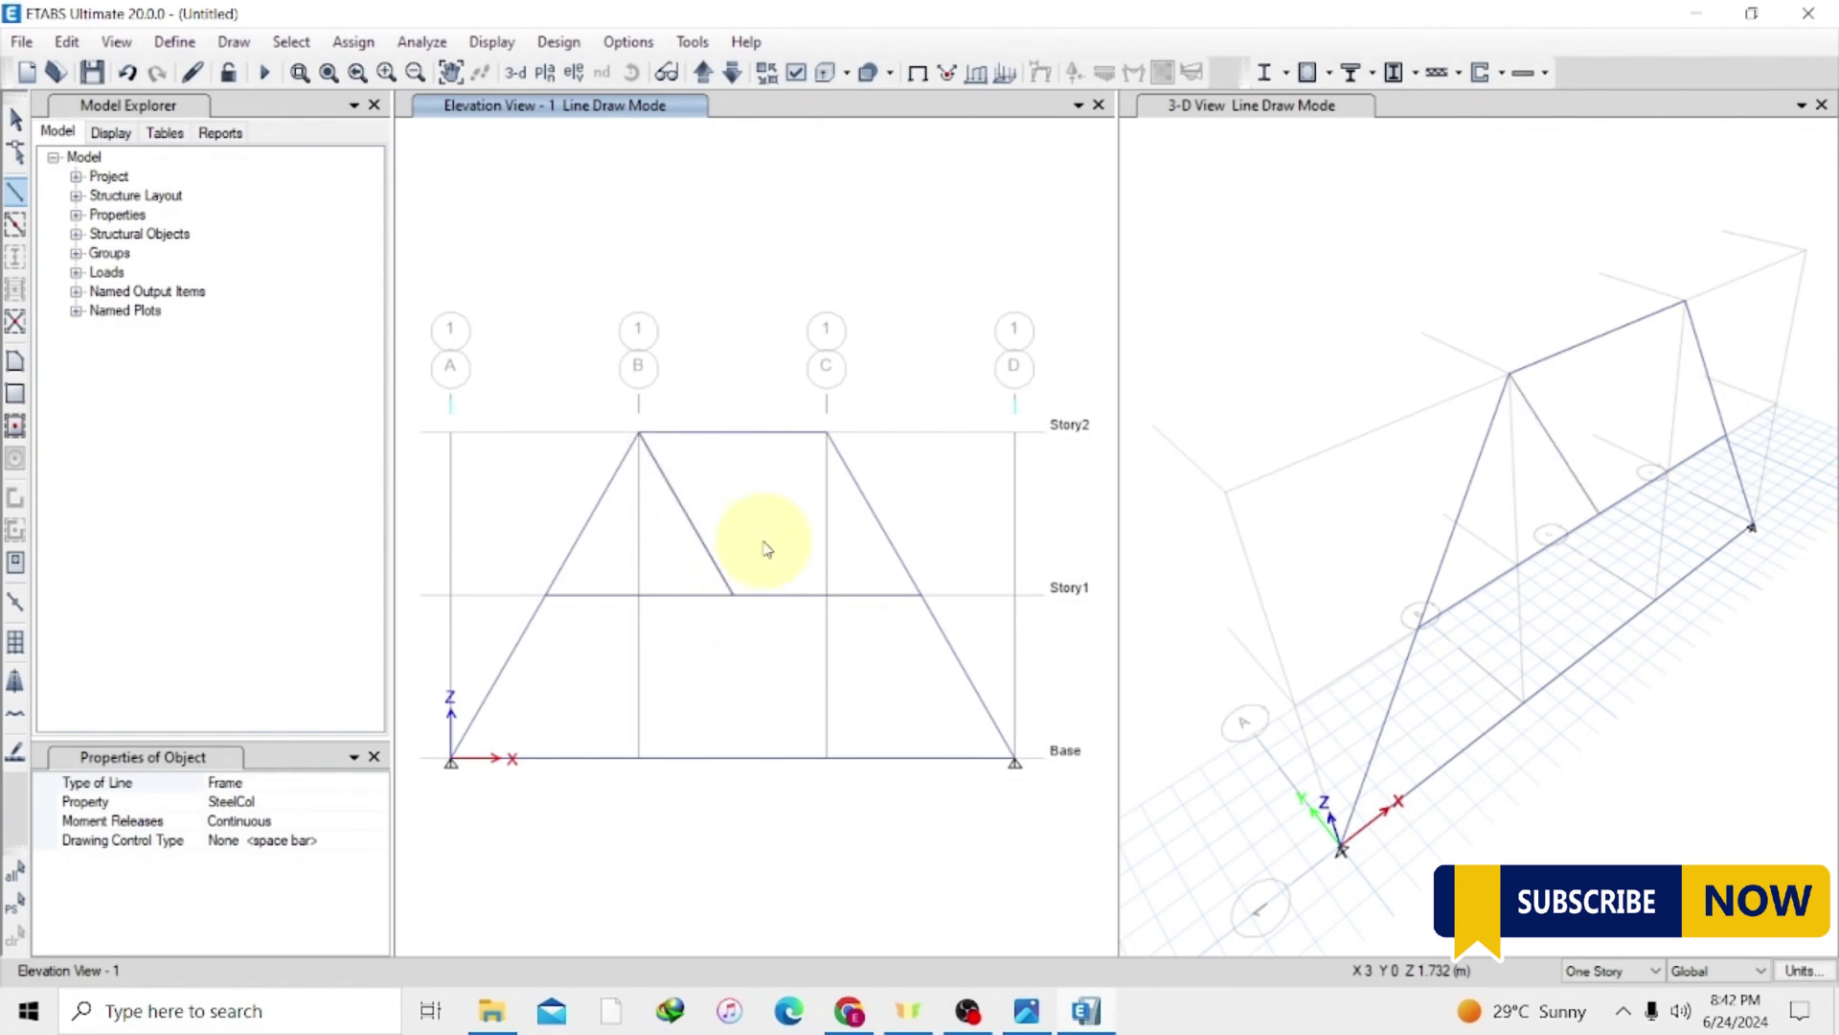
pyautogui.click(829, 434)
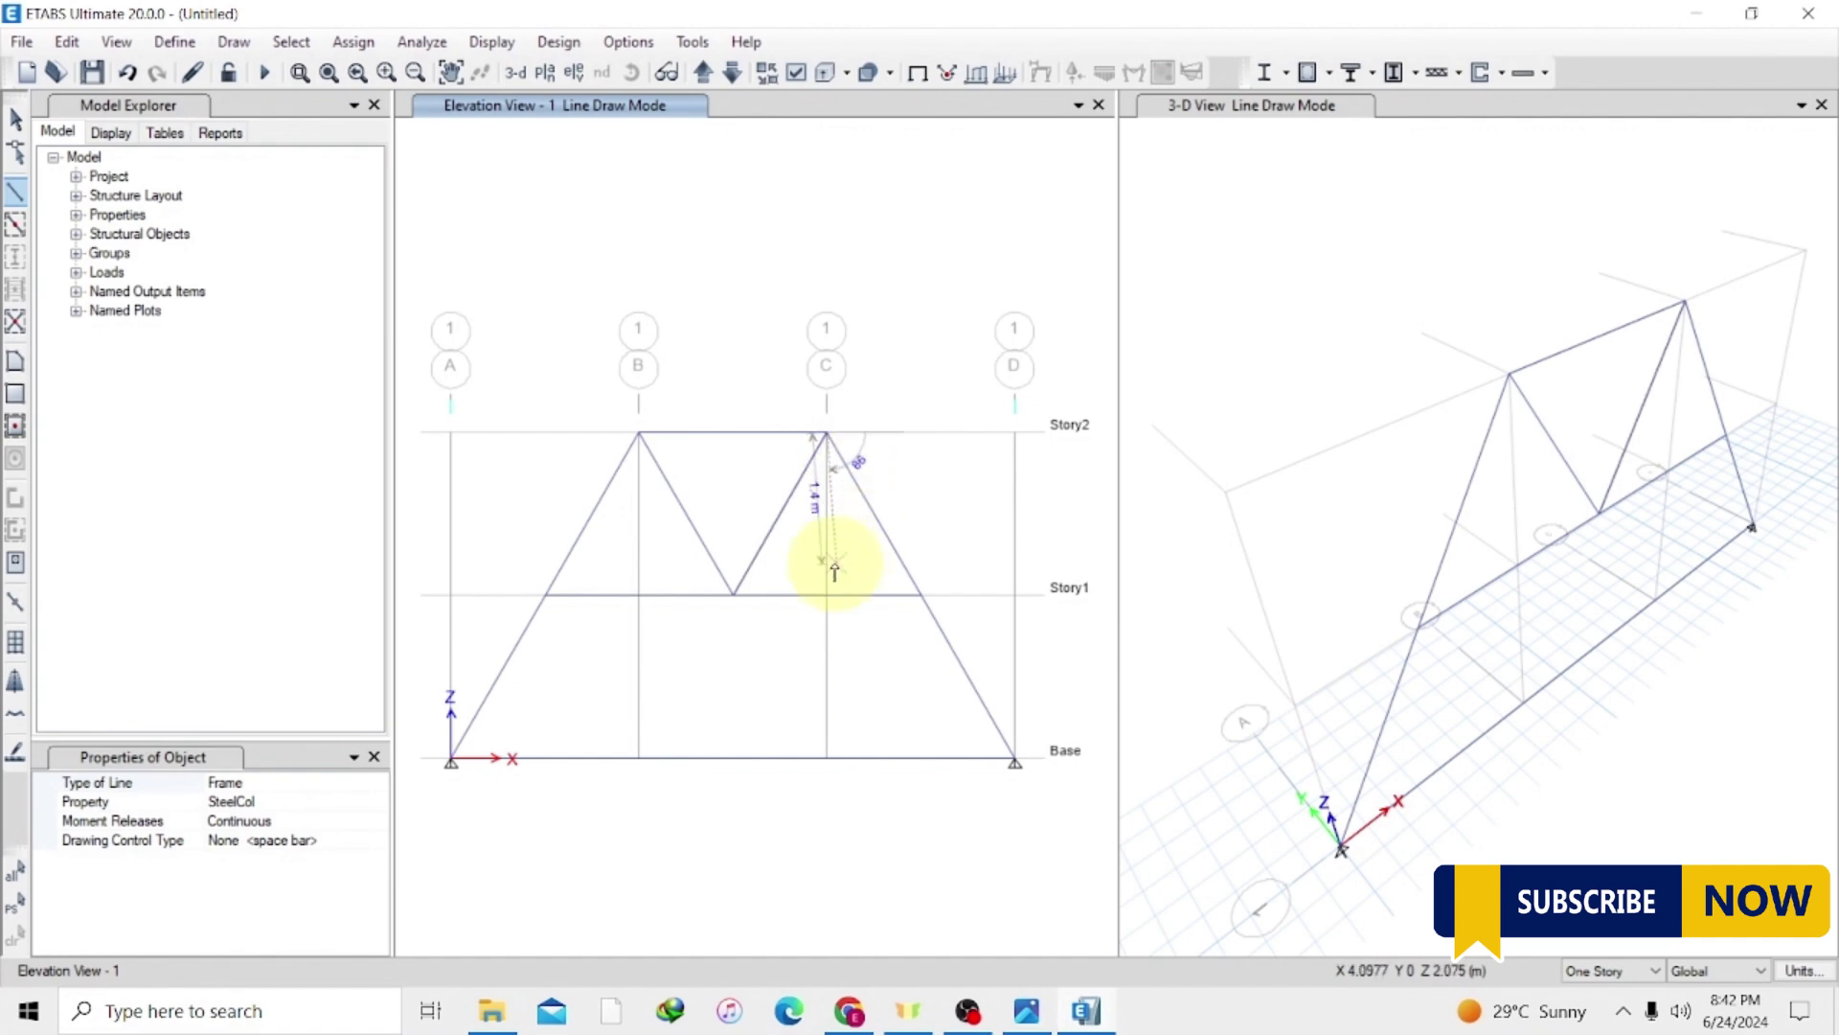
pyautogui.press('Escape')
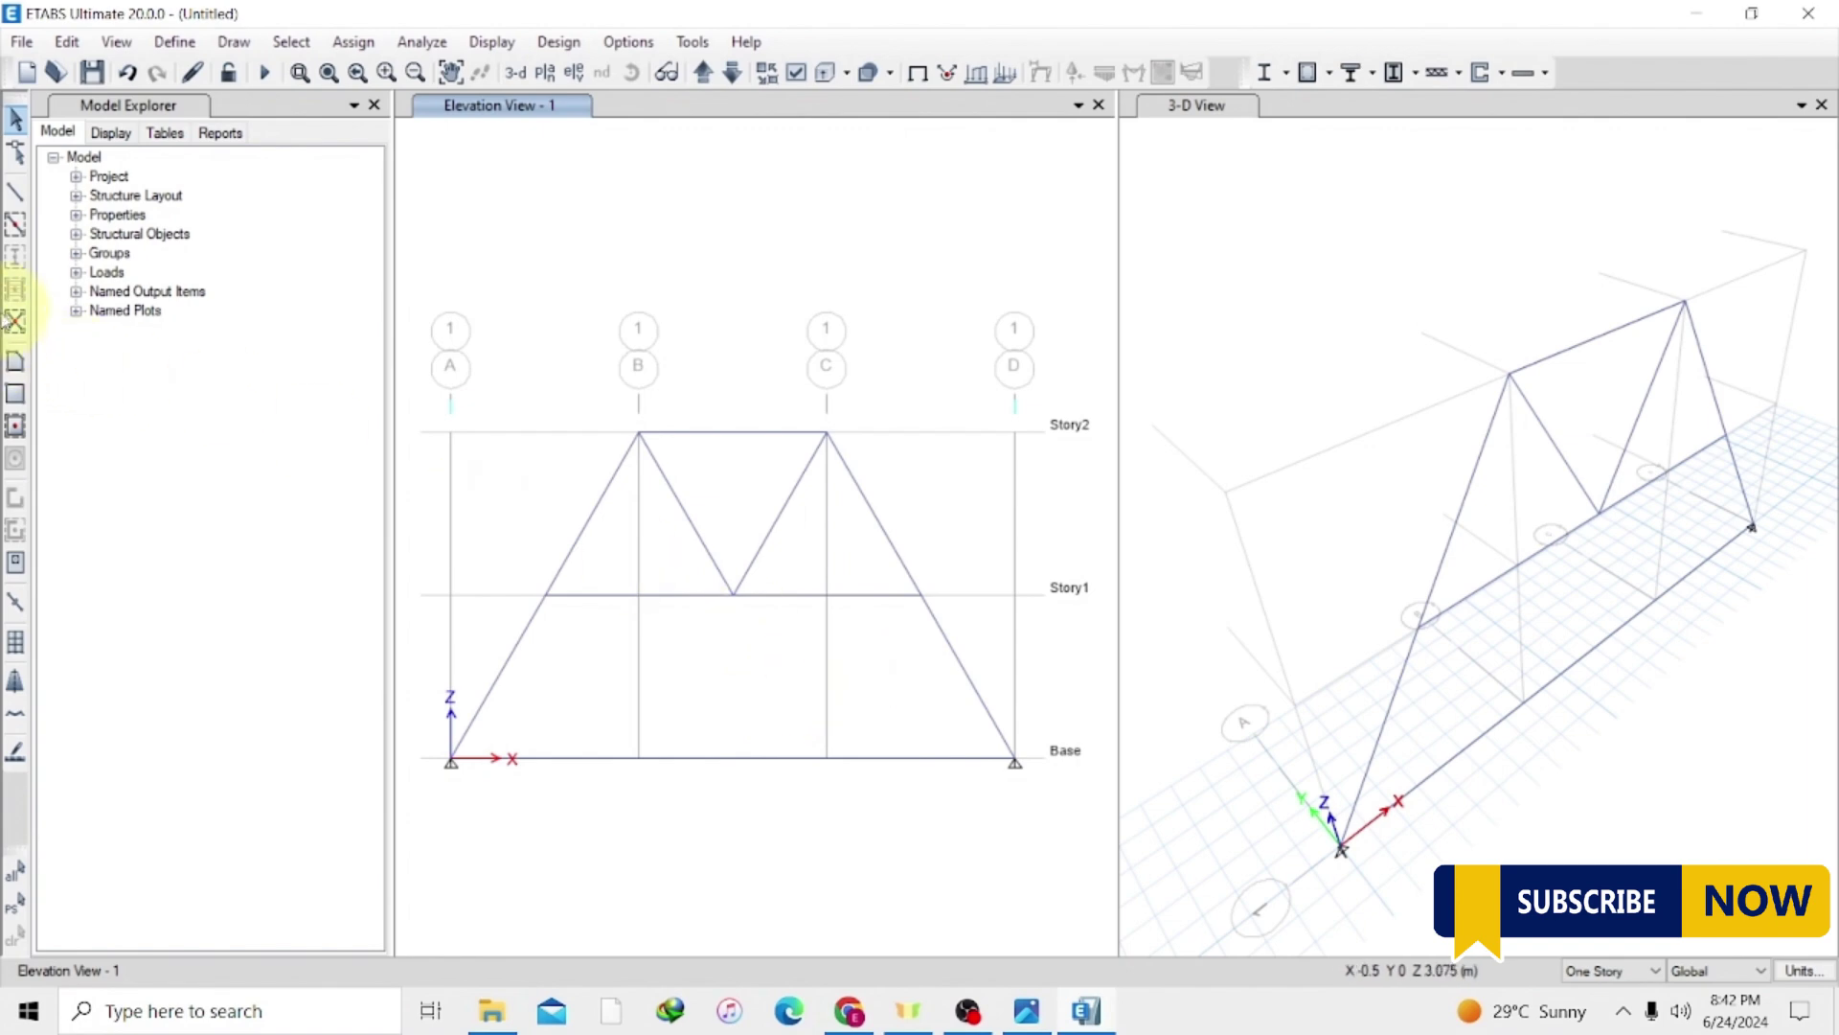
# Draw the lower diagonals from one end of the Story1 member to the bottom chord's midpoint and up to the other end.
pyautogui.click(15, 191)
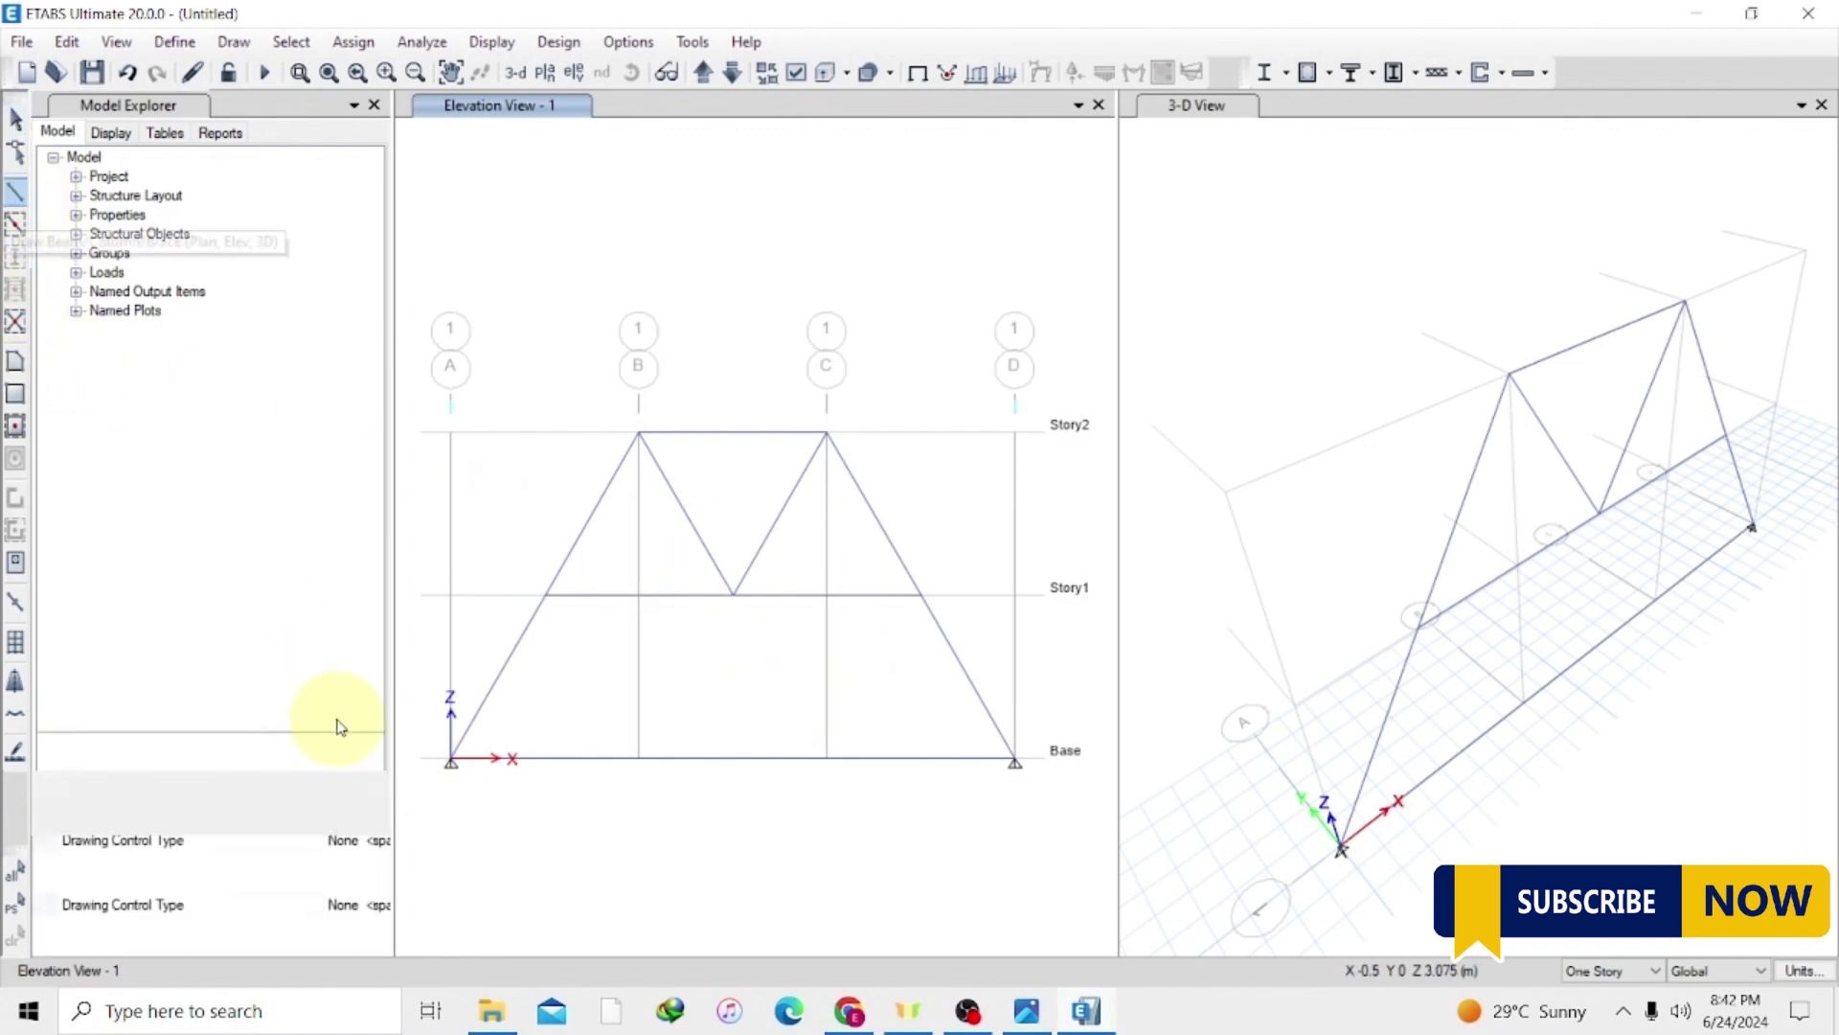
pyautogui.click(544, 596)
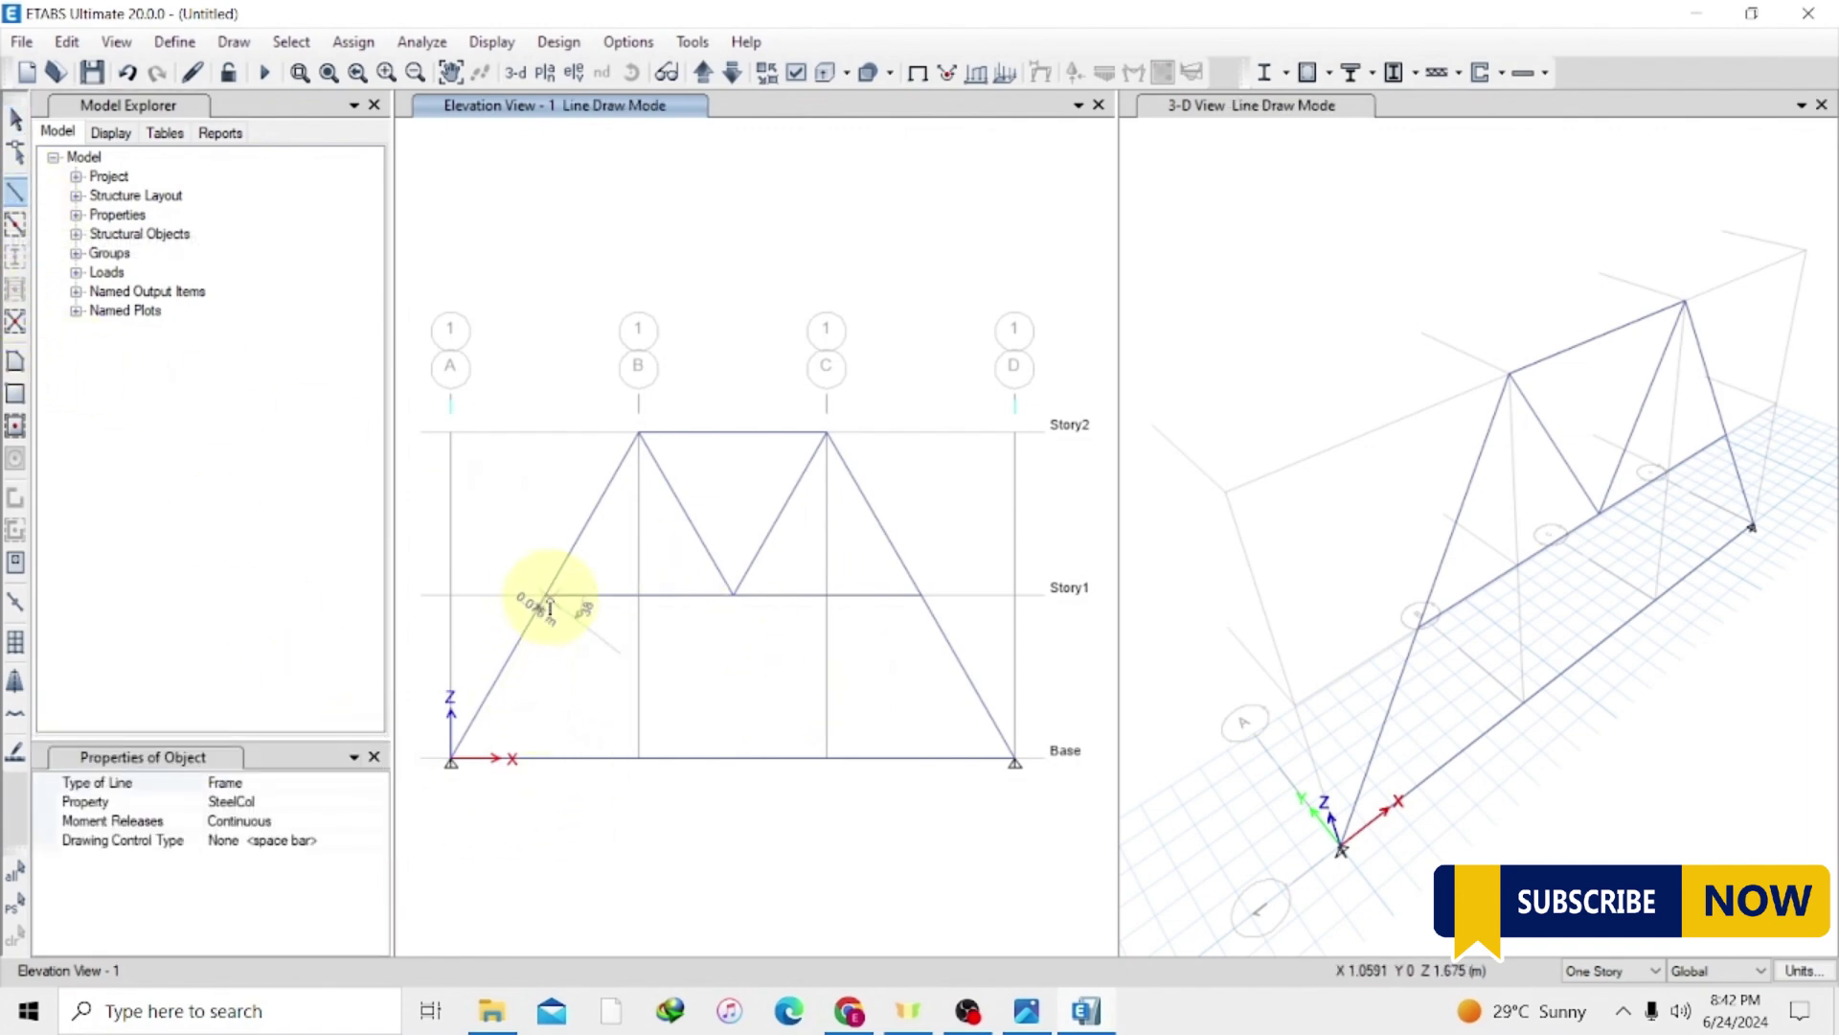
pyautogui.click(733, 758)
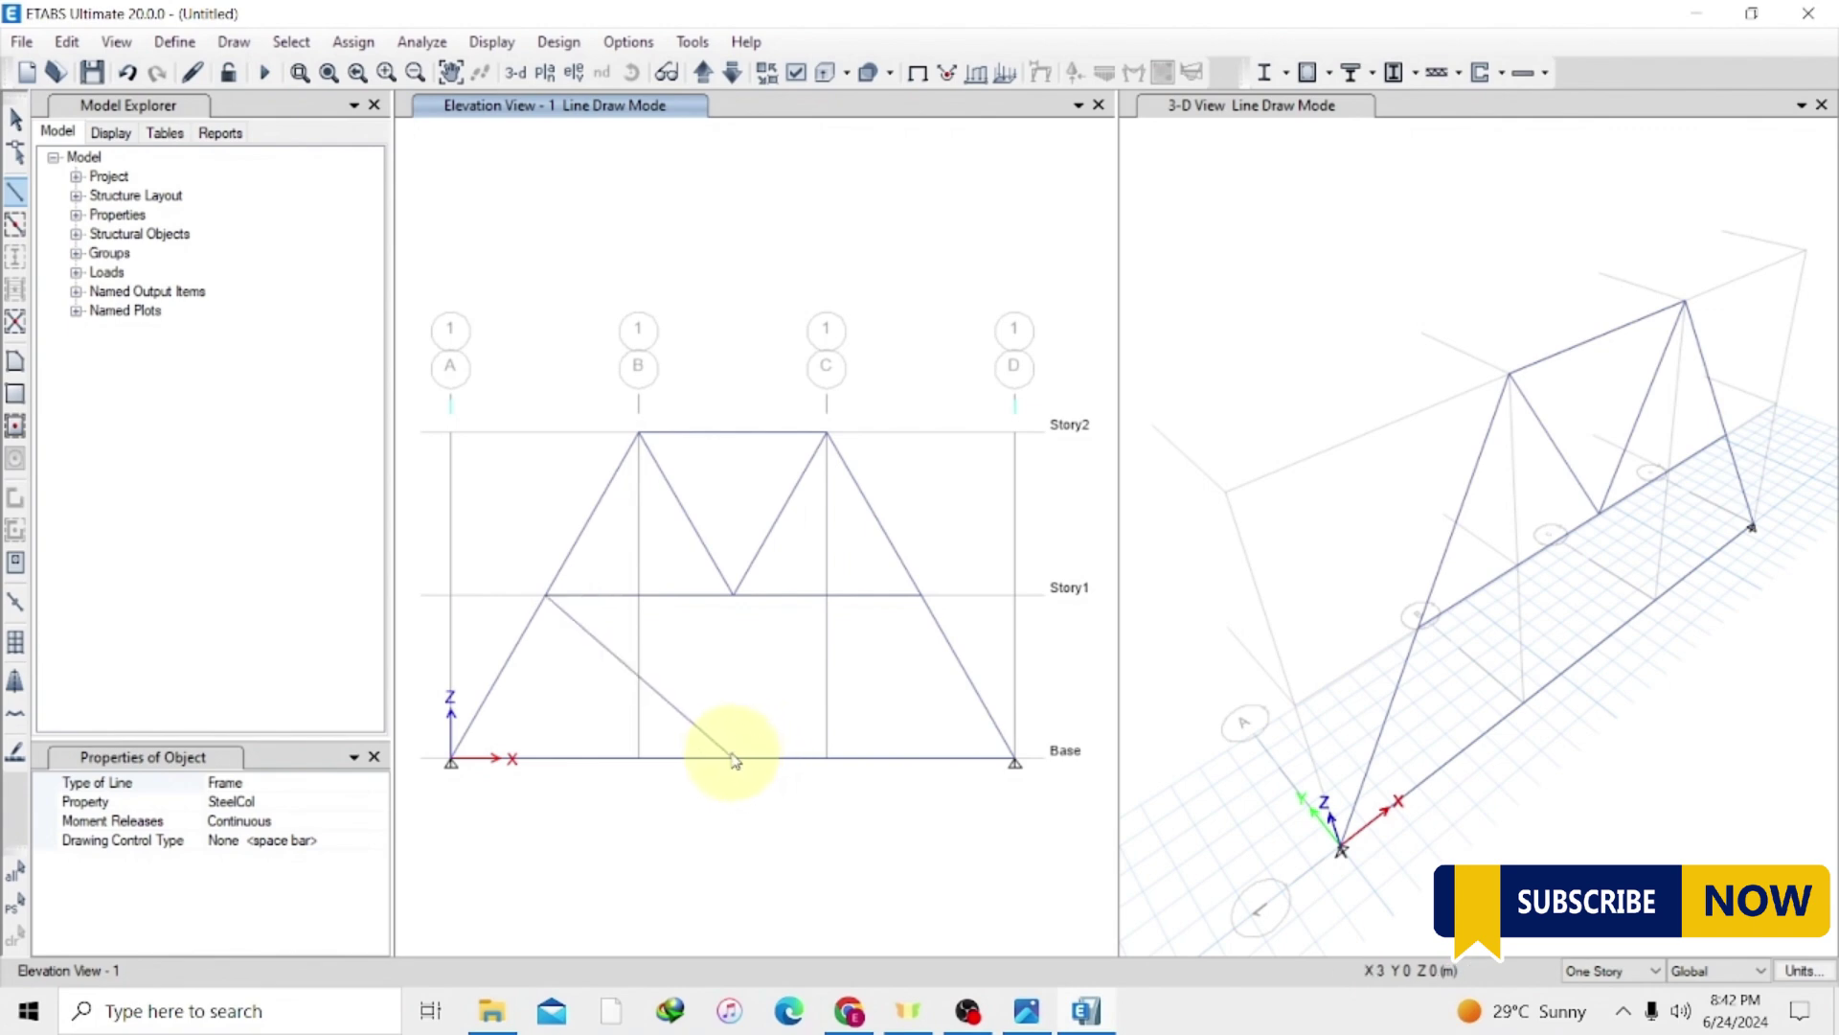
pyautogui.click(920, 596)
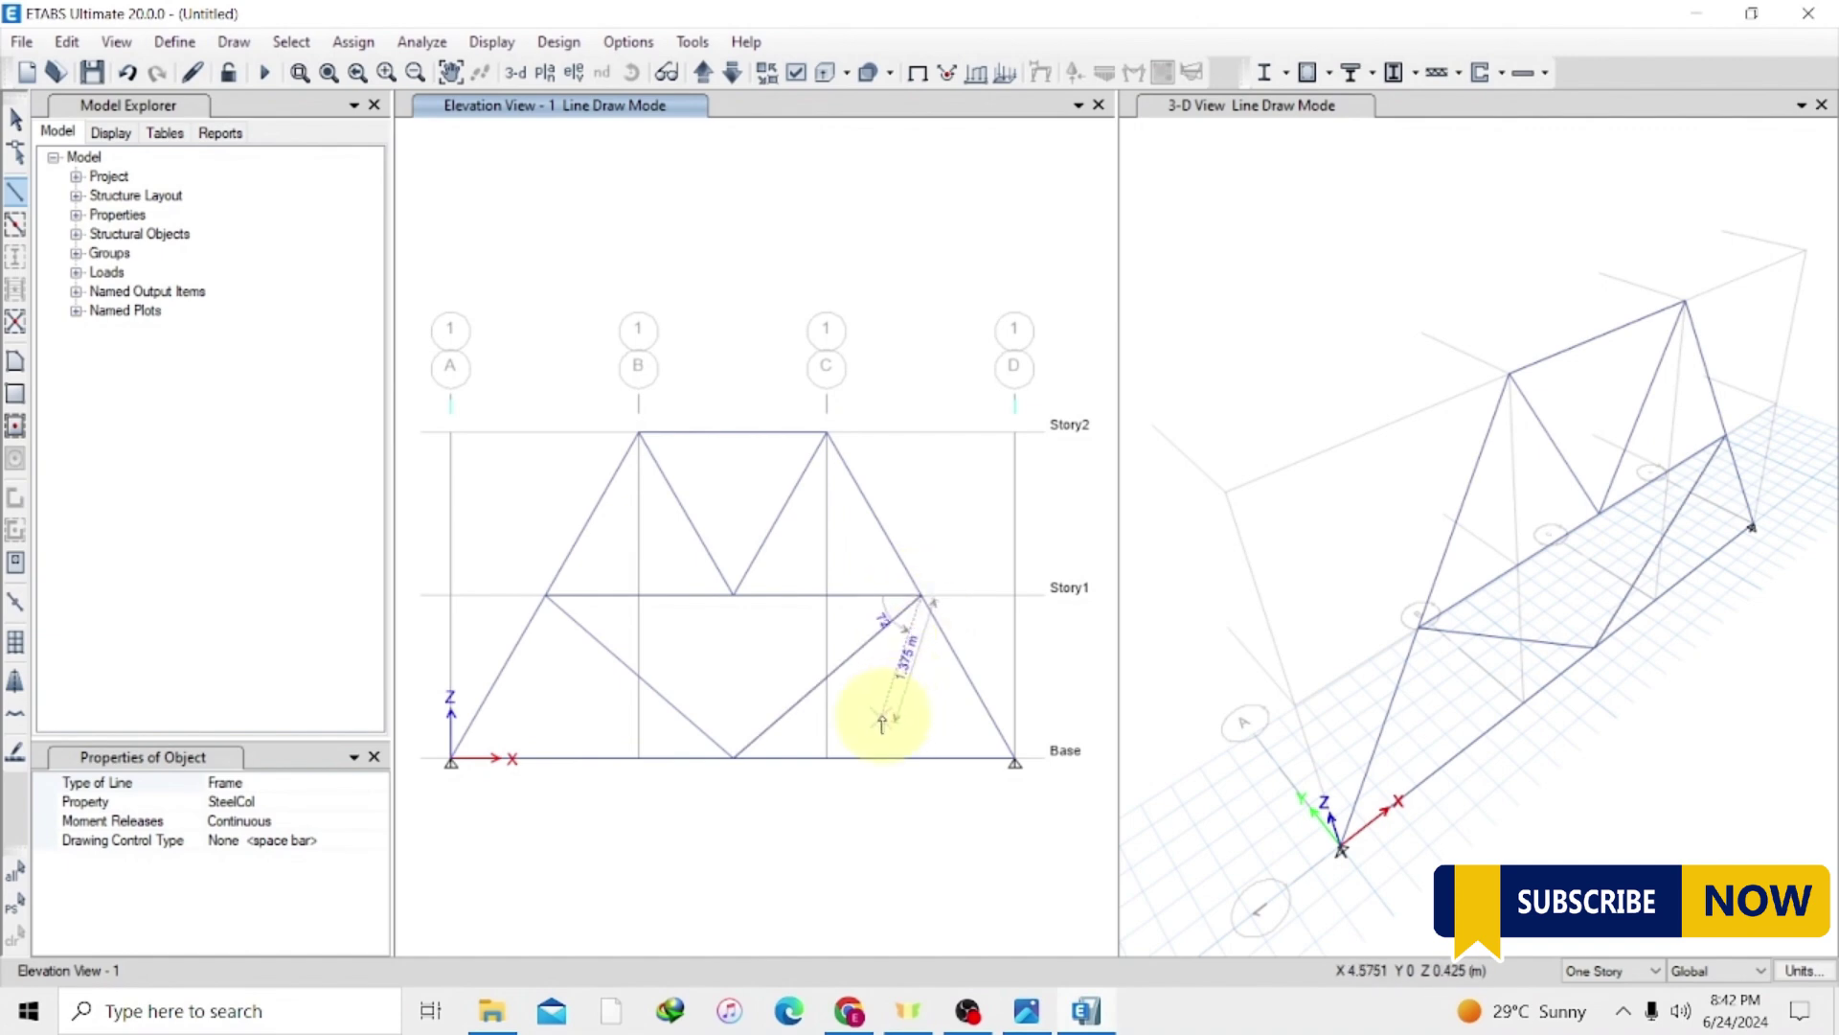
pyautogui.press('Escape')
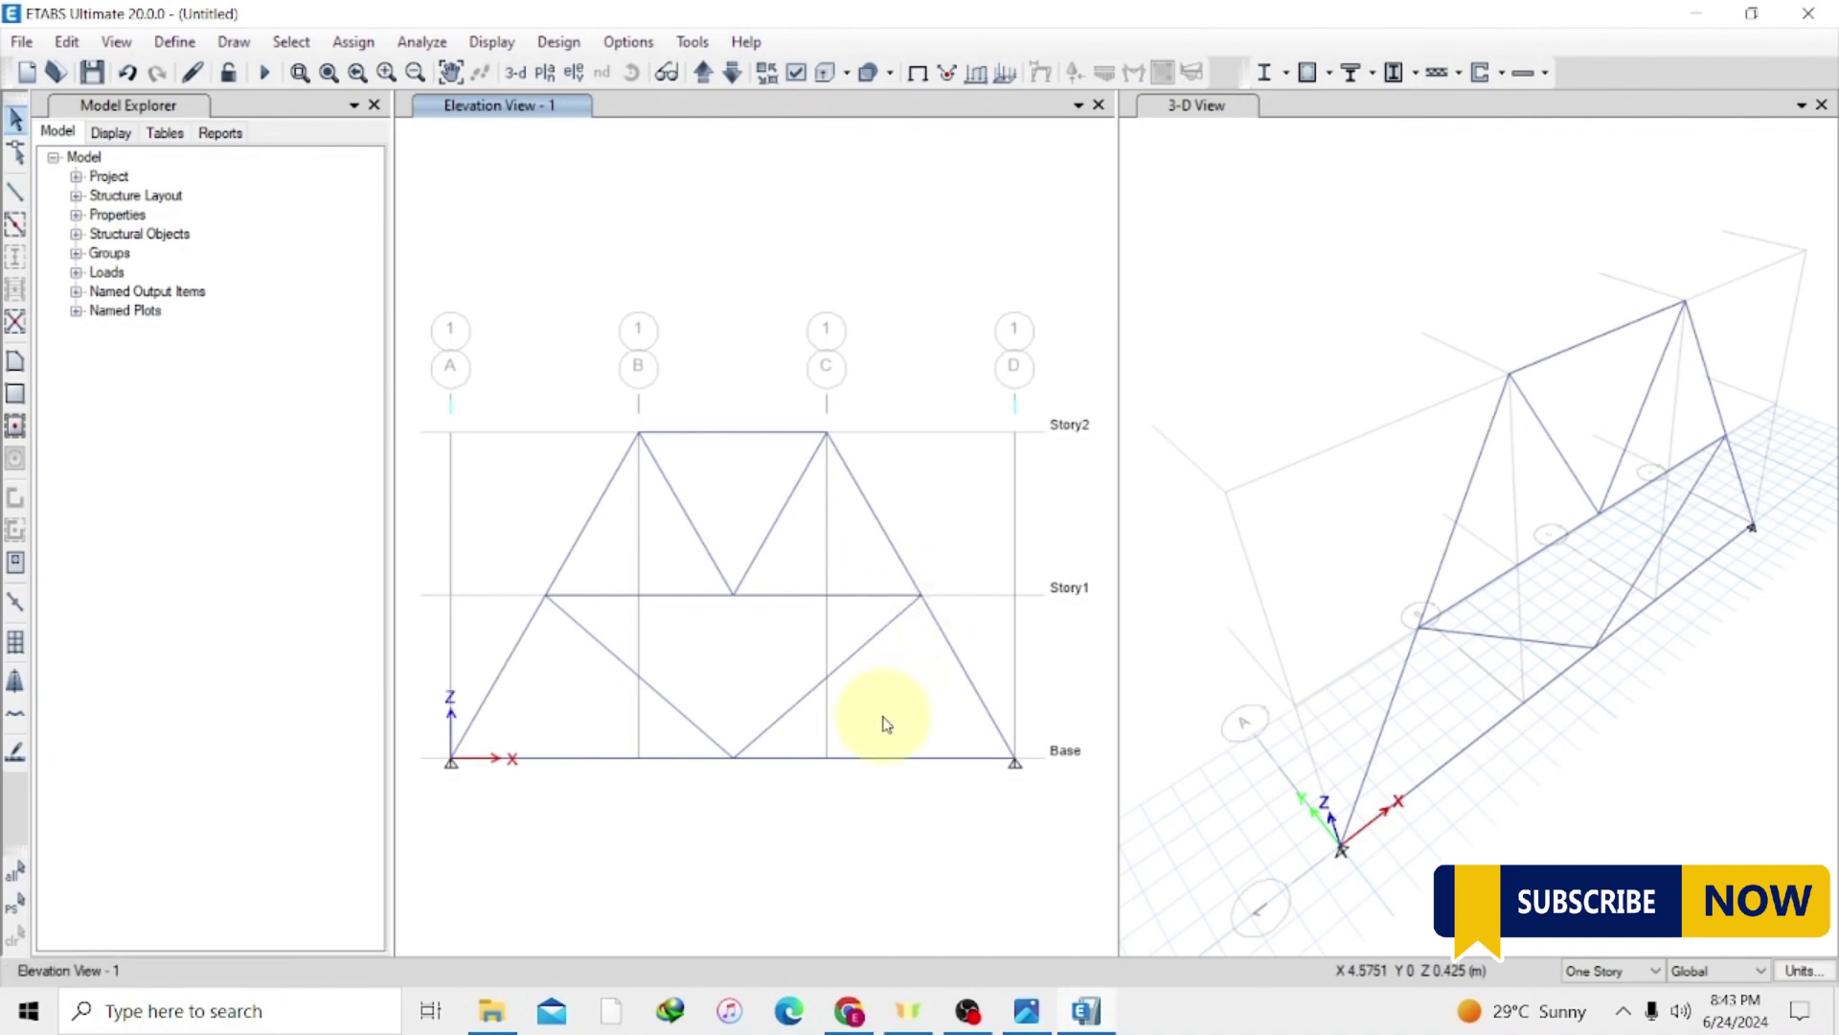
# Check the supports in the truss image, then assign a roller restraint to the joint at D on Base.
pyautogui.click(1023, 1015)
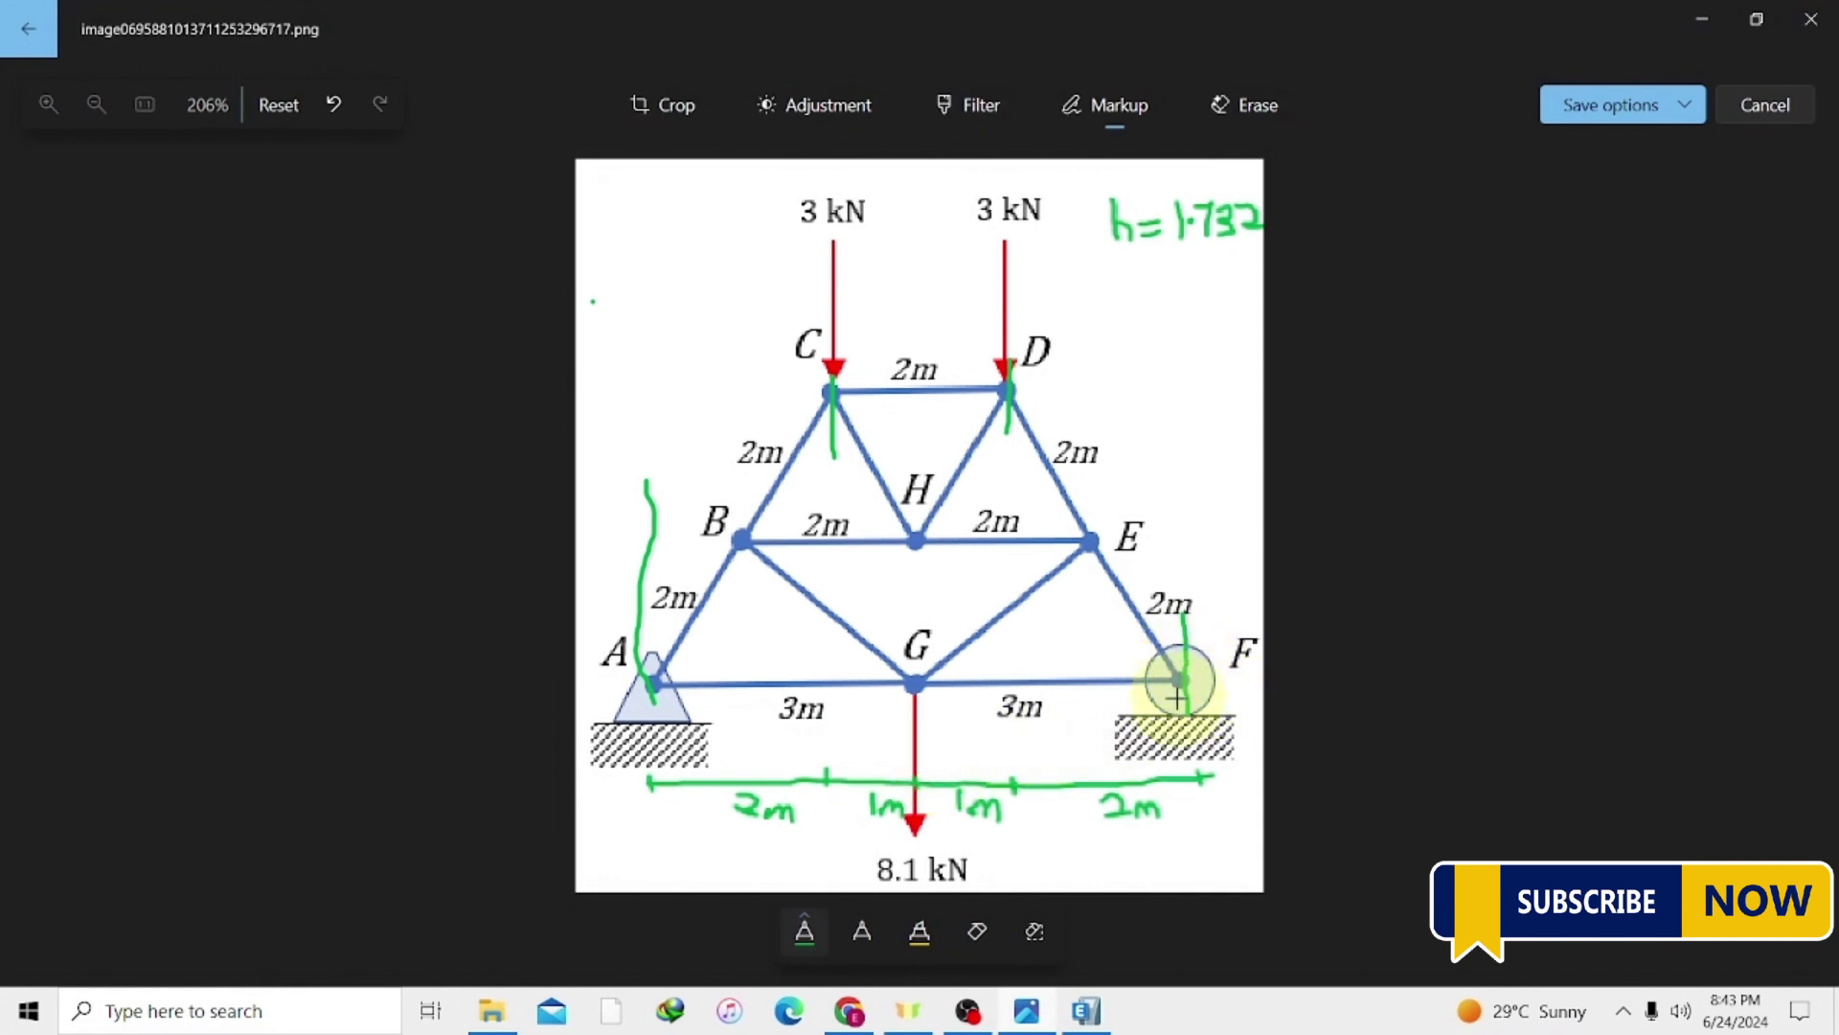
pyautogui.click(1092, 1014)
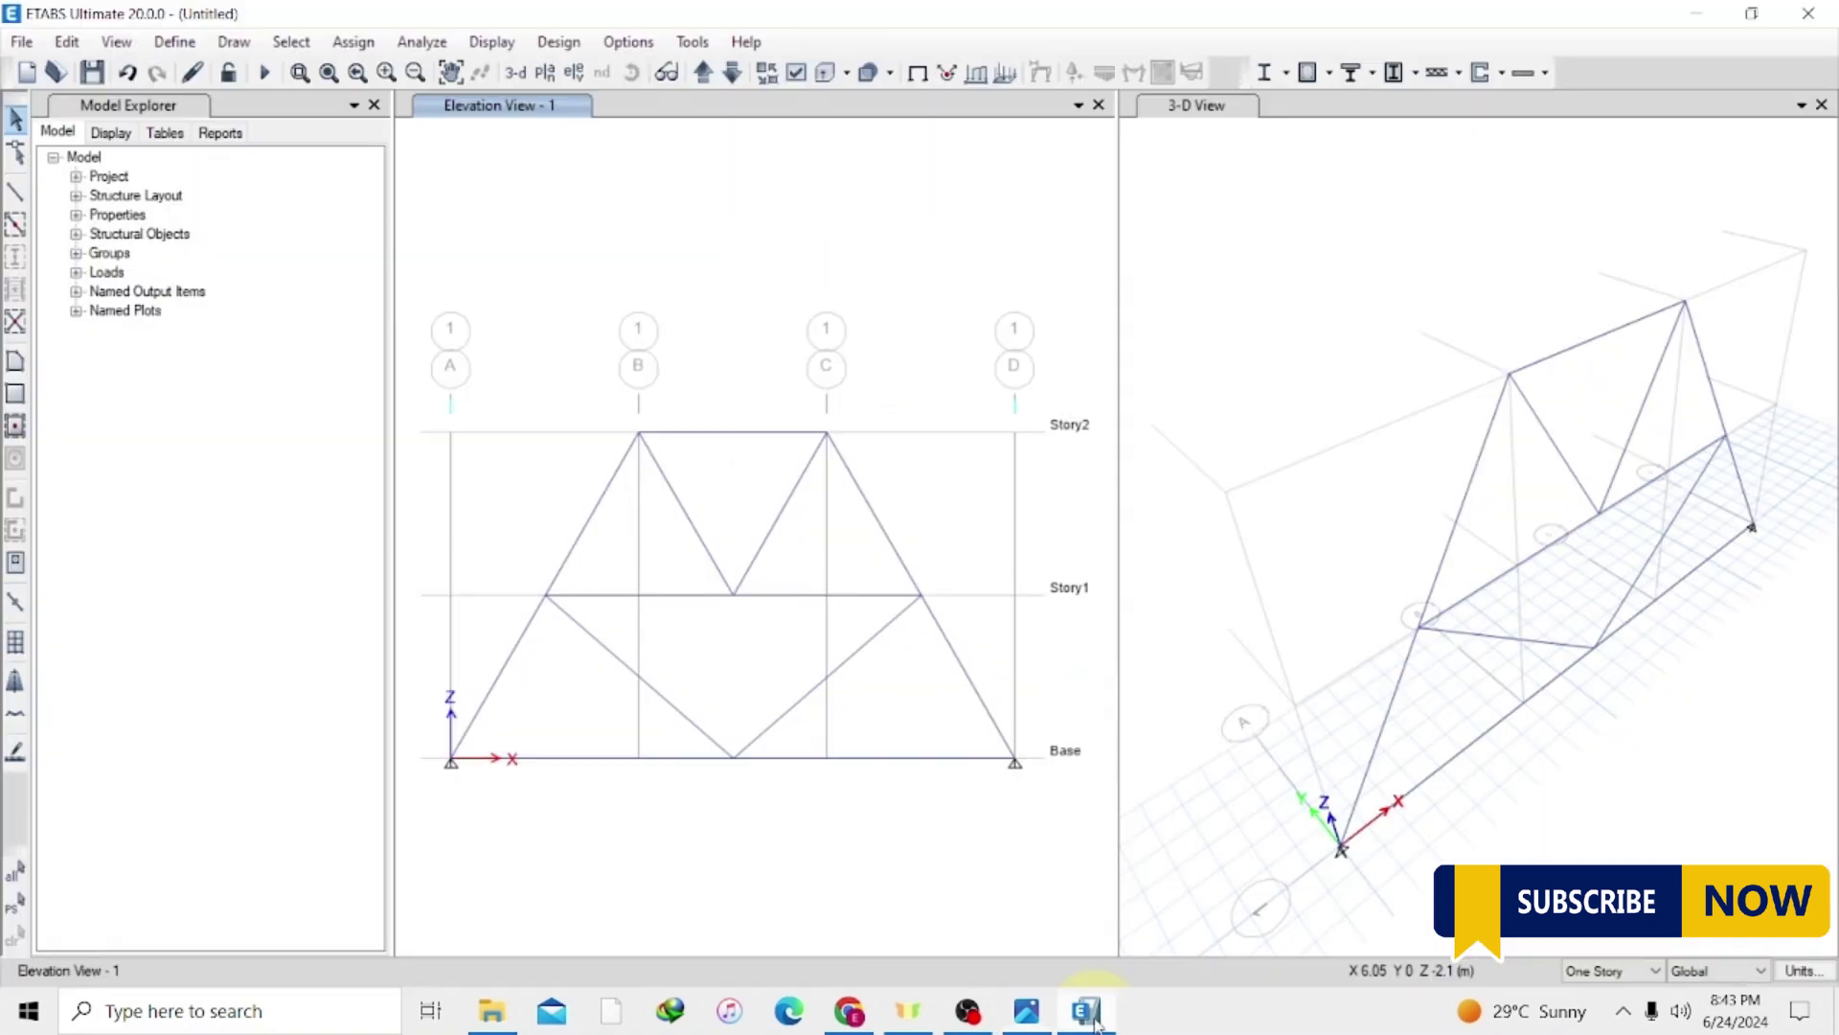
pyautogui.click(1015, 760)
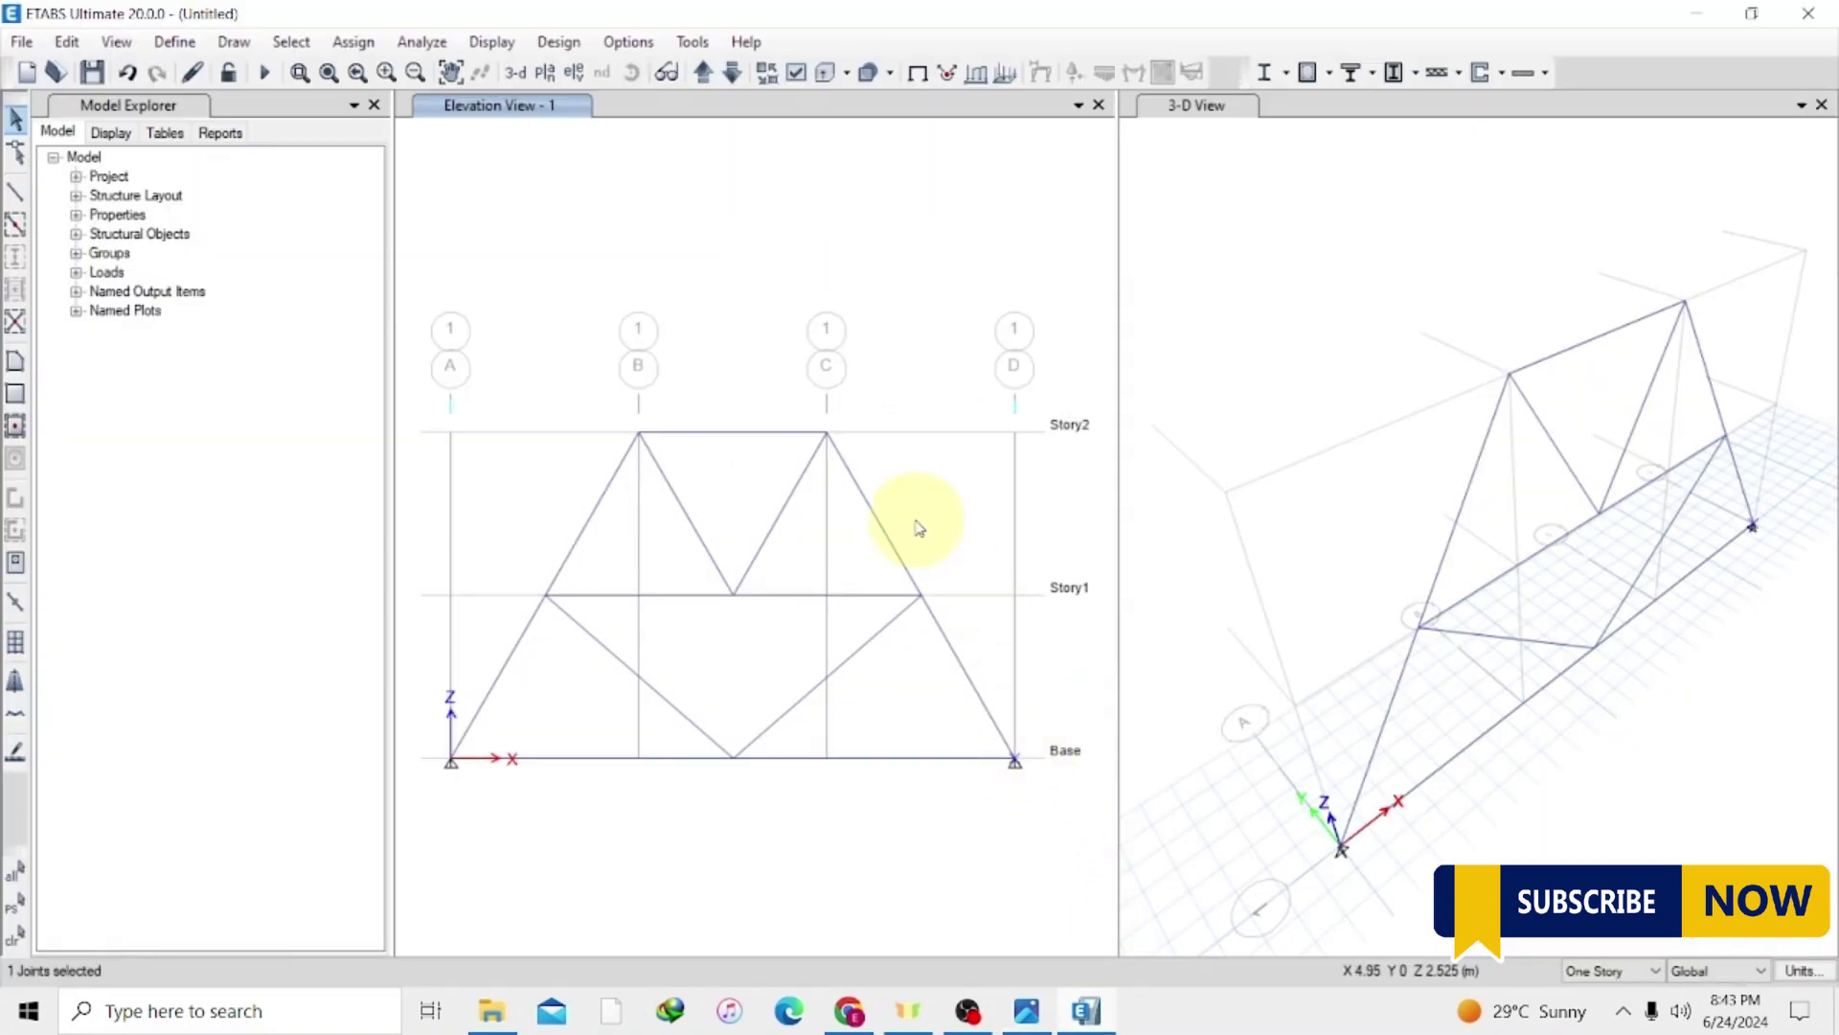
pyautogui.click(354, 42)
pyautogui.moveTo(537, 71)
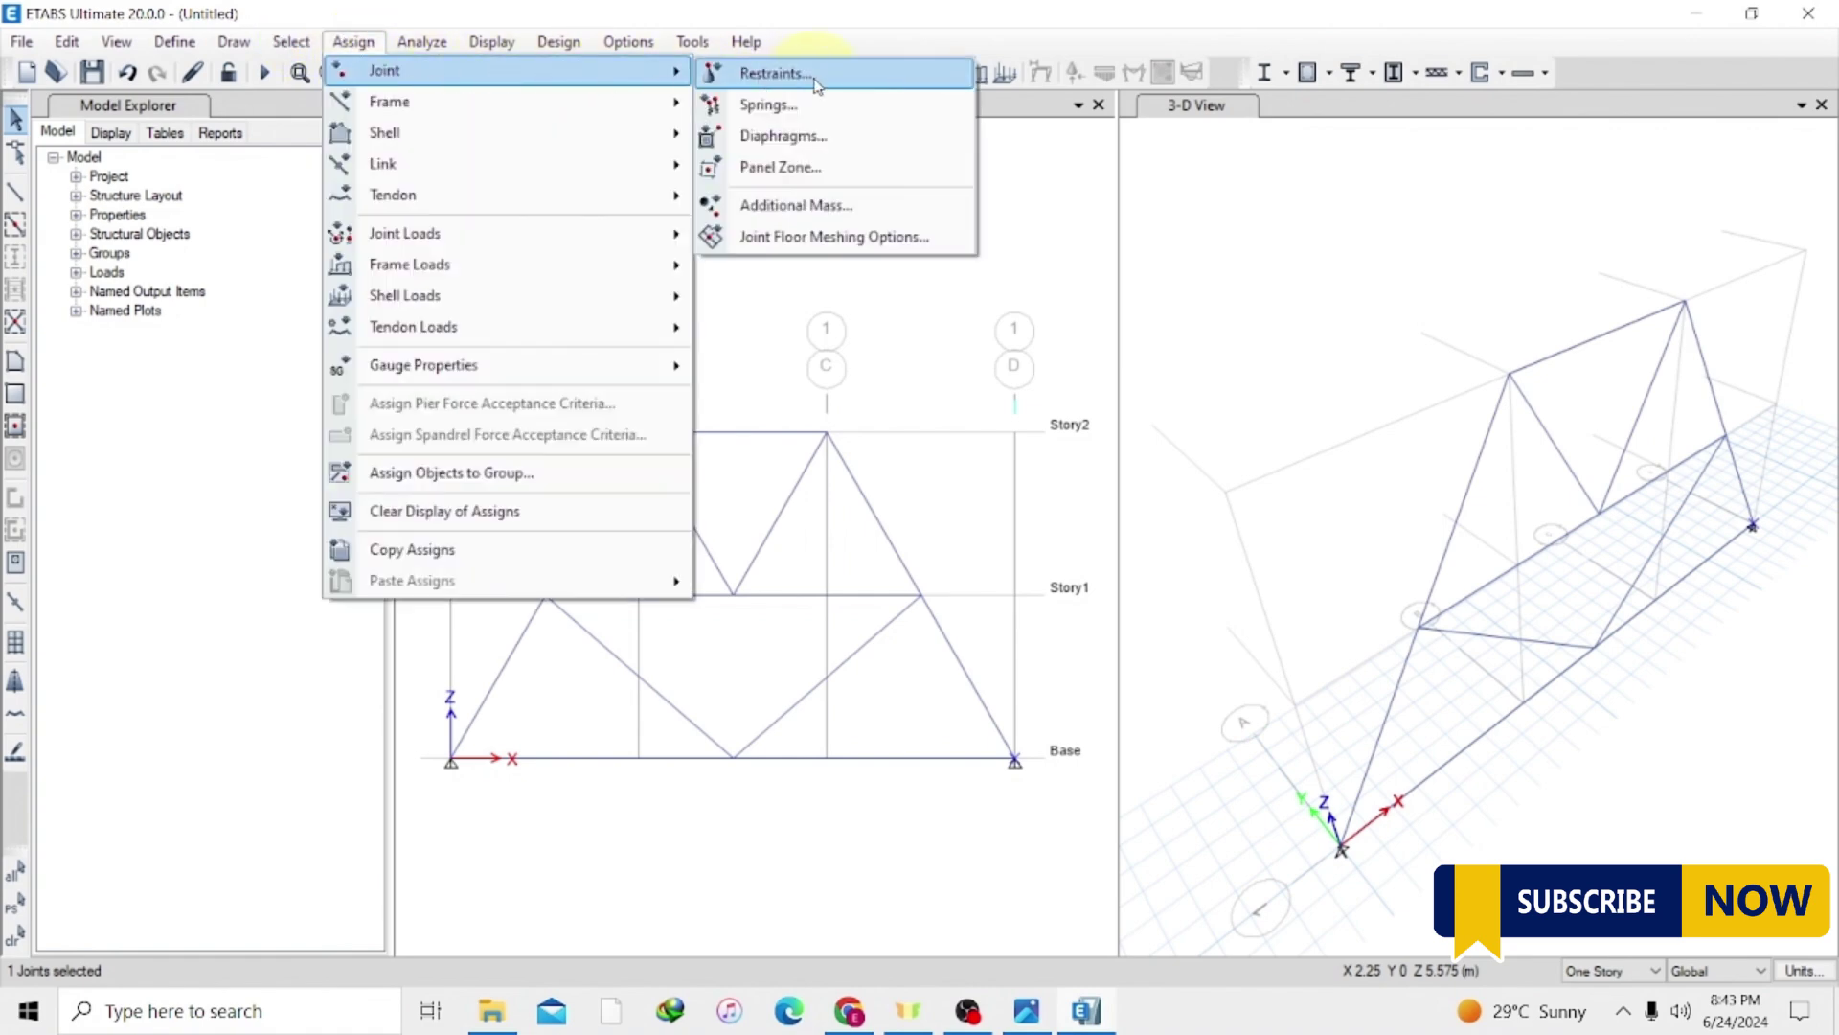
pyautogui.click(774, 73)
pyautogui.click(949, 581)
pyautogui.click(852, 643)
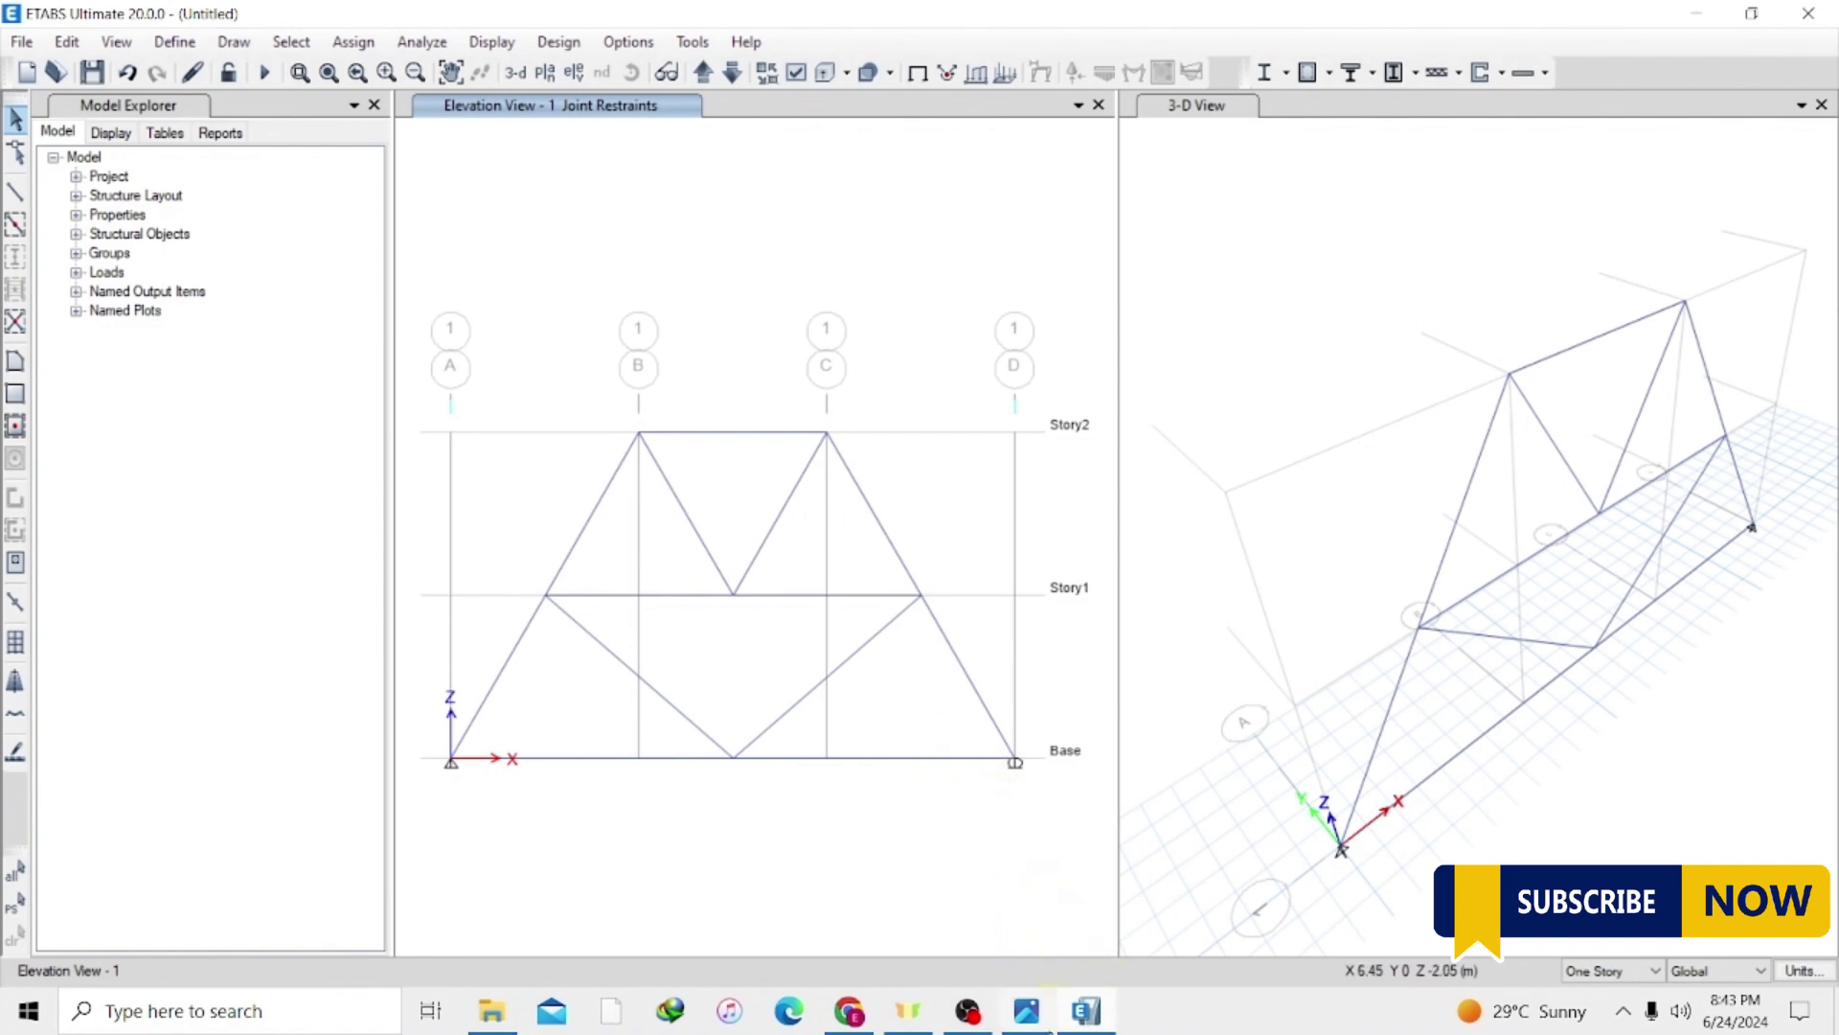
# Recheck the truss image, then assign a Dead joint load of -3 kN in Global Z to the Story2 joints at B and C.
pyautogui.moveTo(1030, 1010)
pyautogui.moveTo(1039, 848)
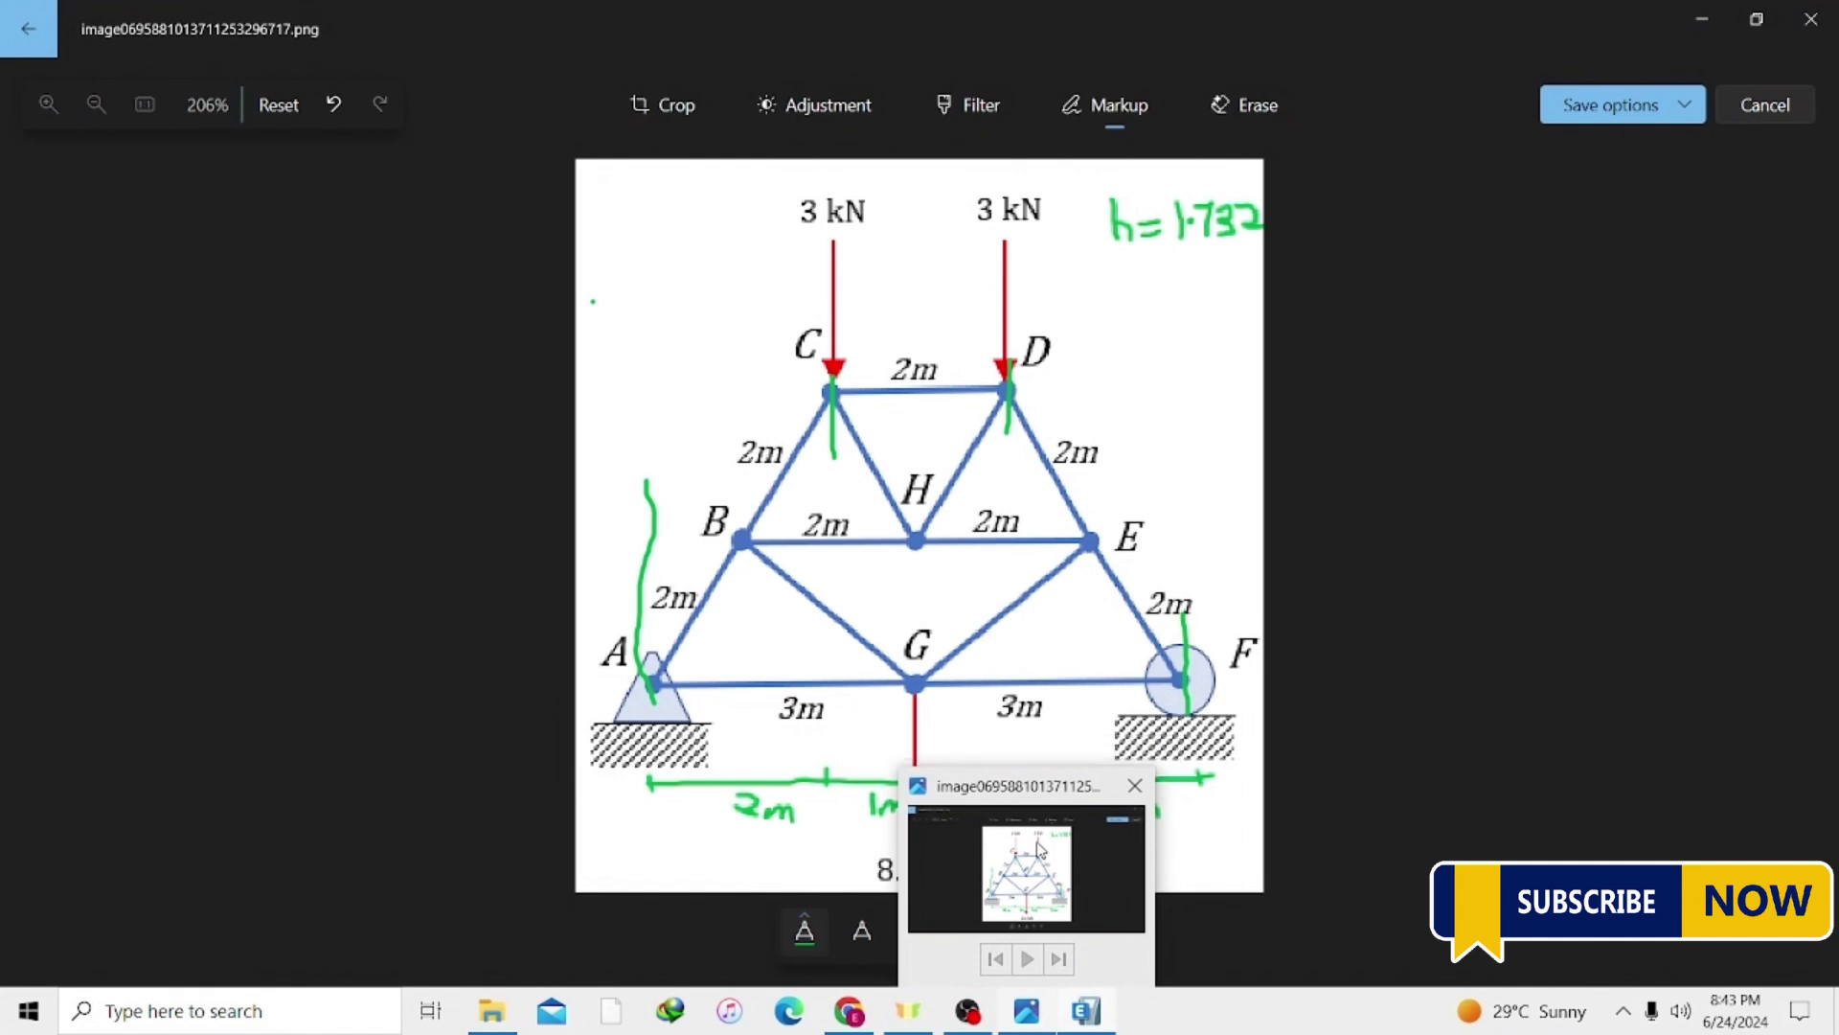
pyautogui.click(1026, 1011)
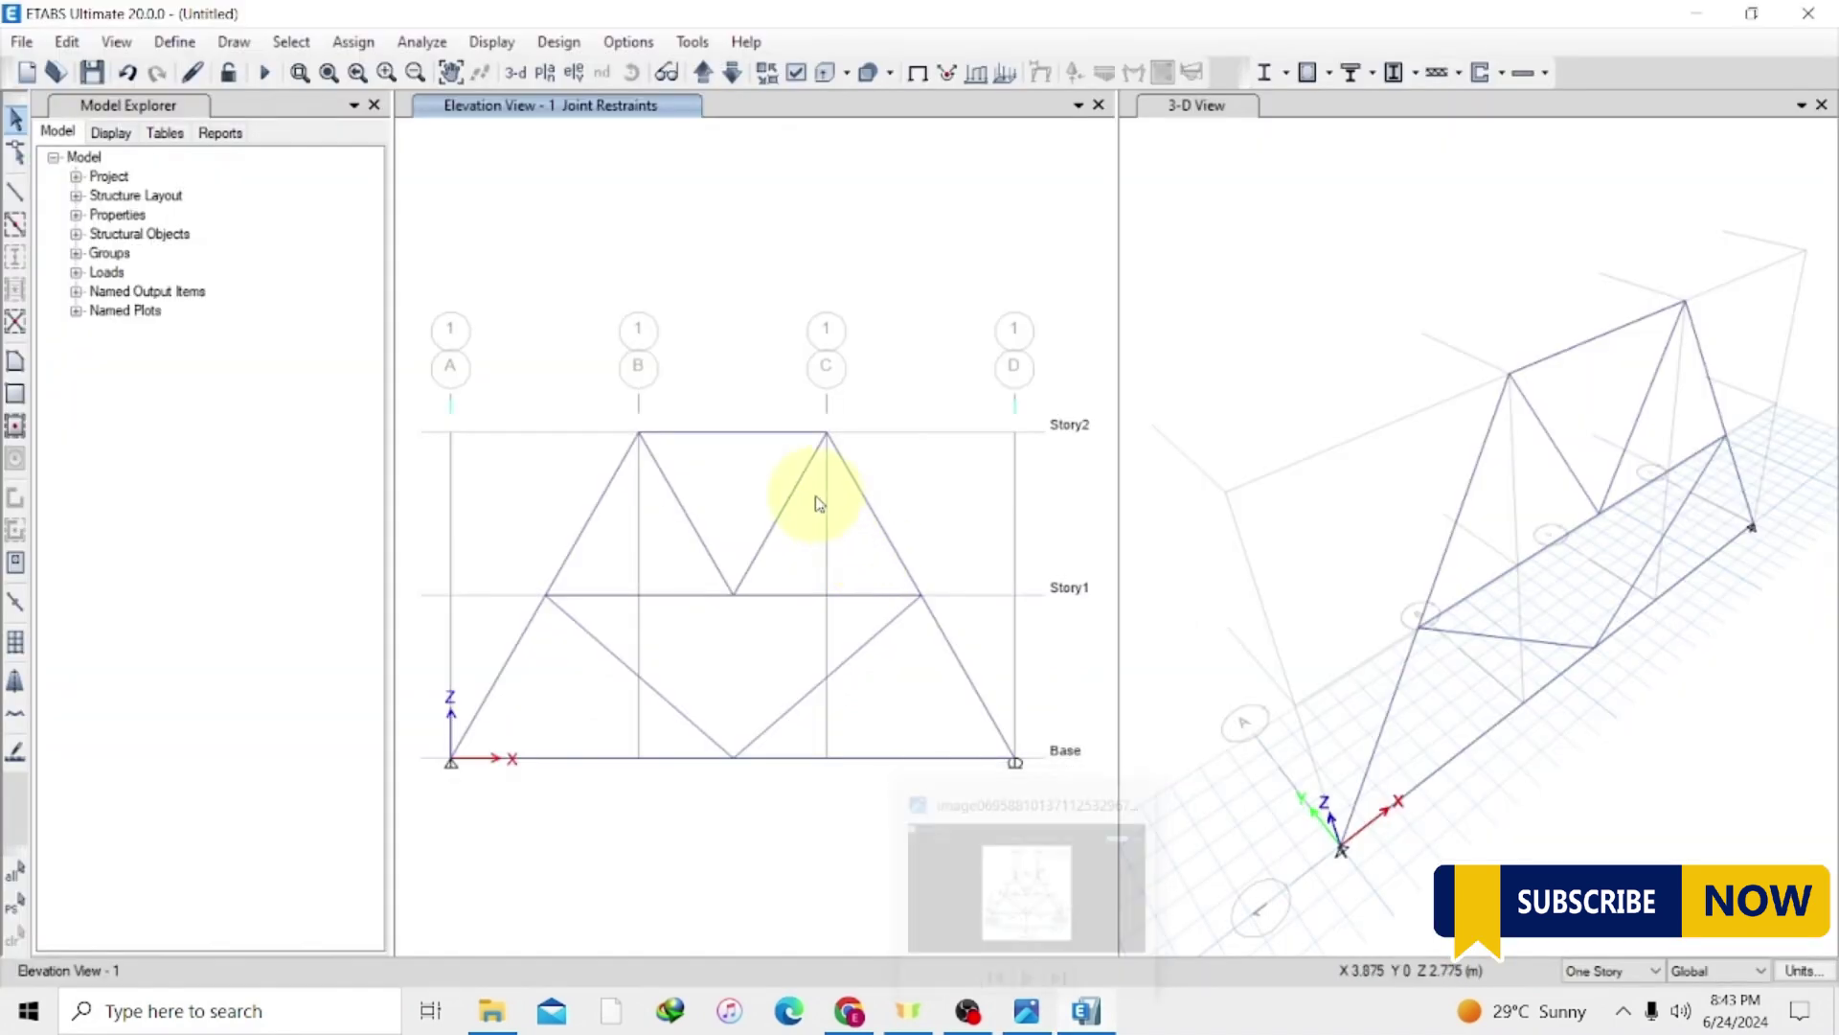
pyautogui.click(639, 434)
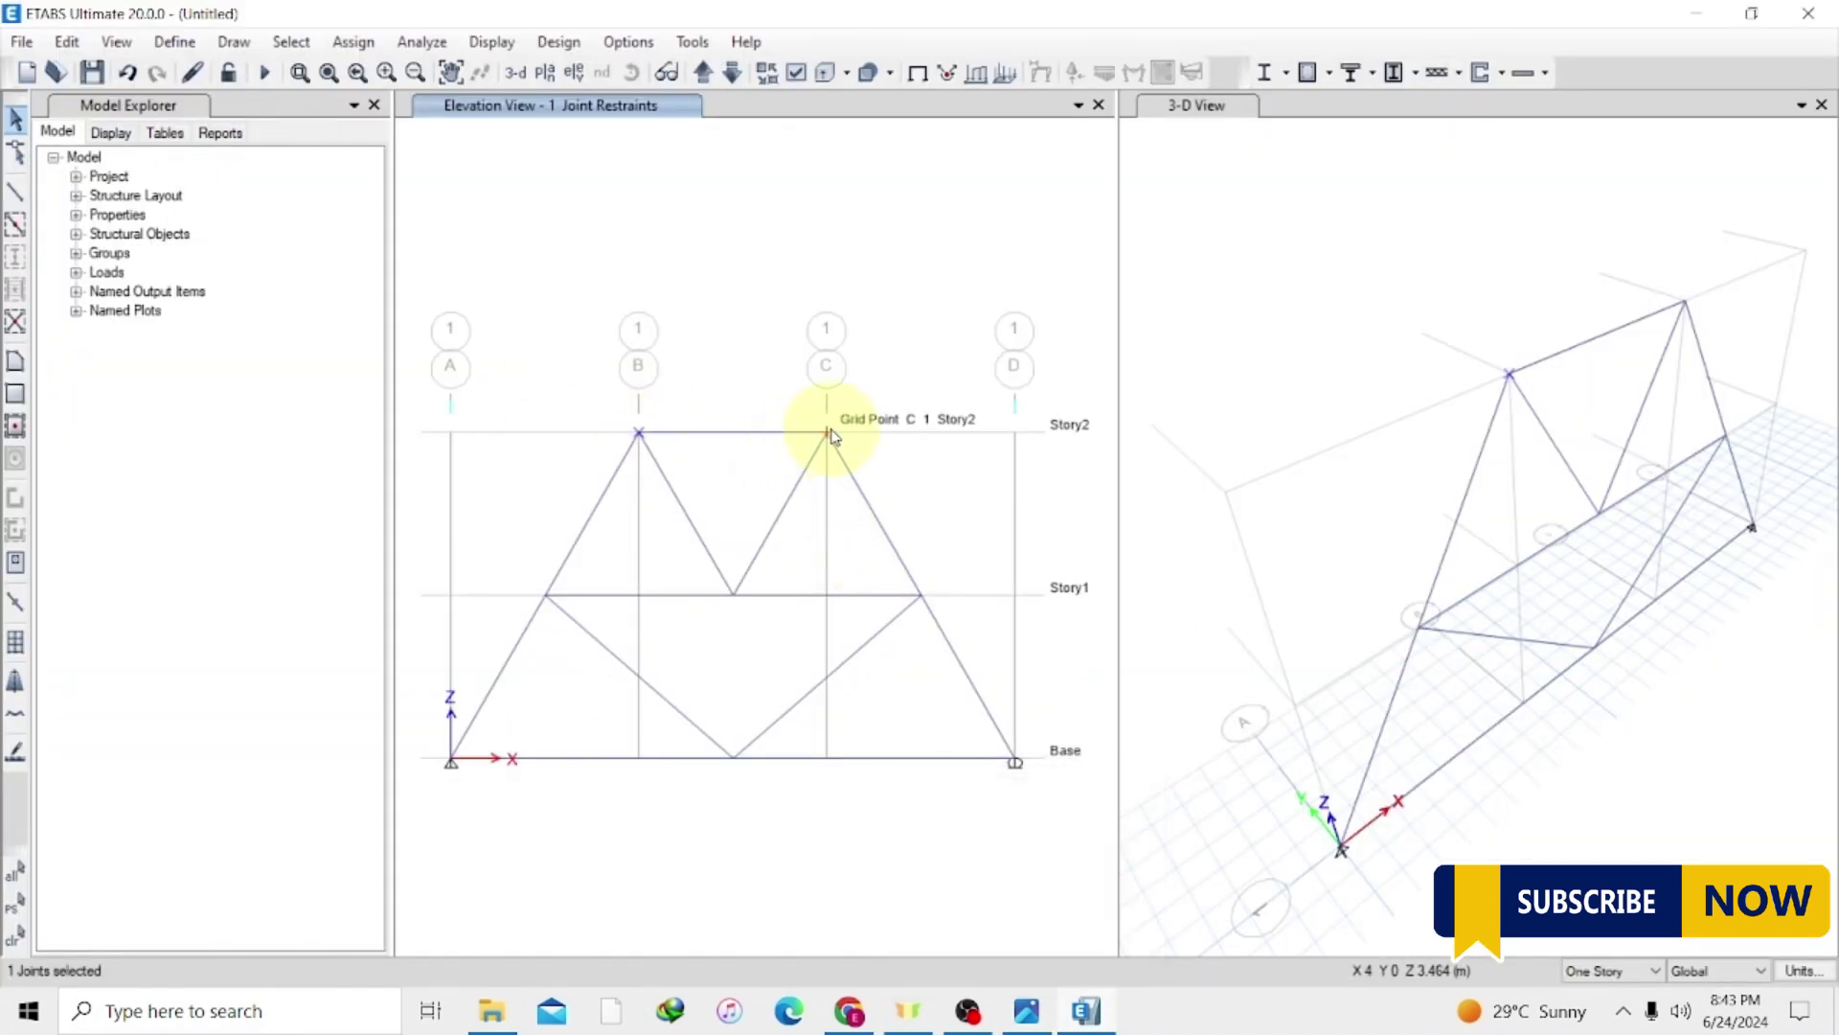
pyautogui.click(827, 433)
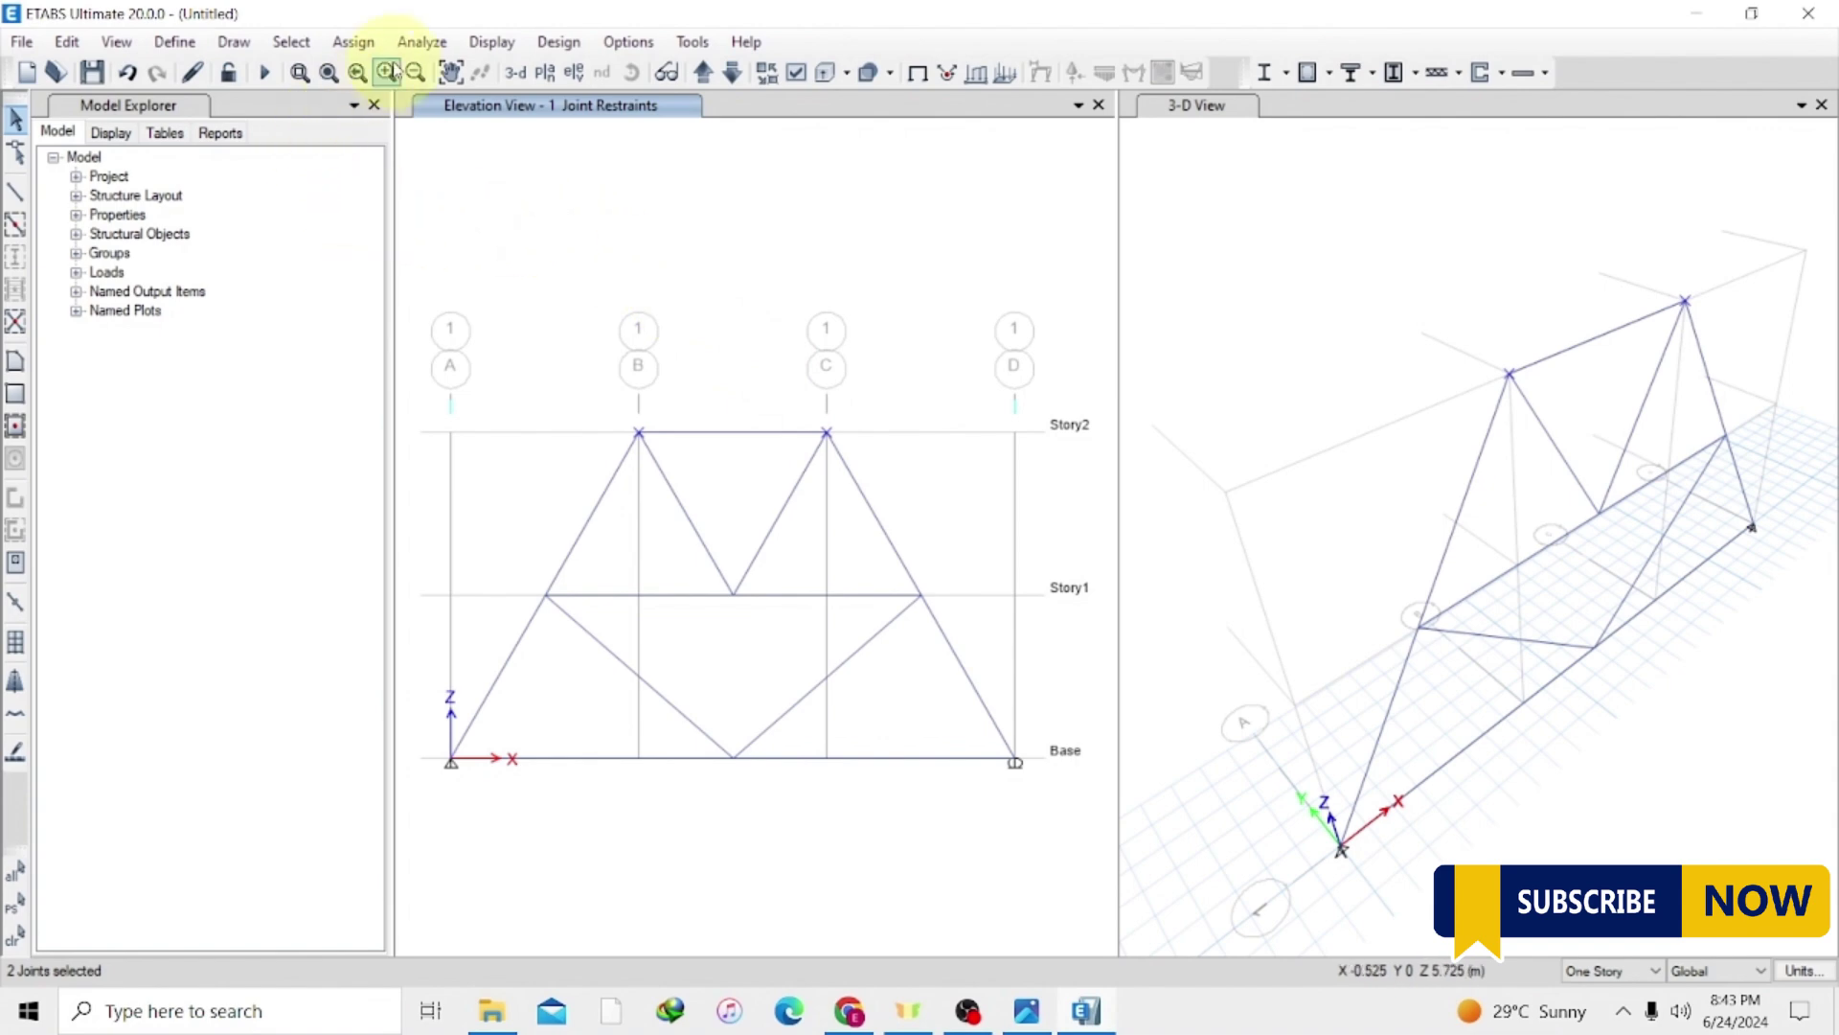
pyautogui.click(345, 46)
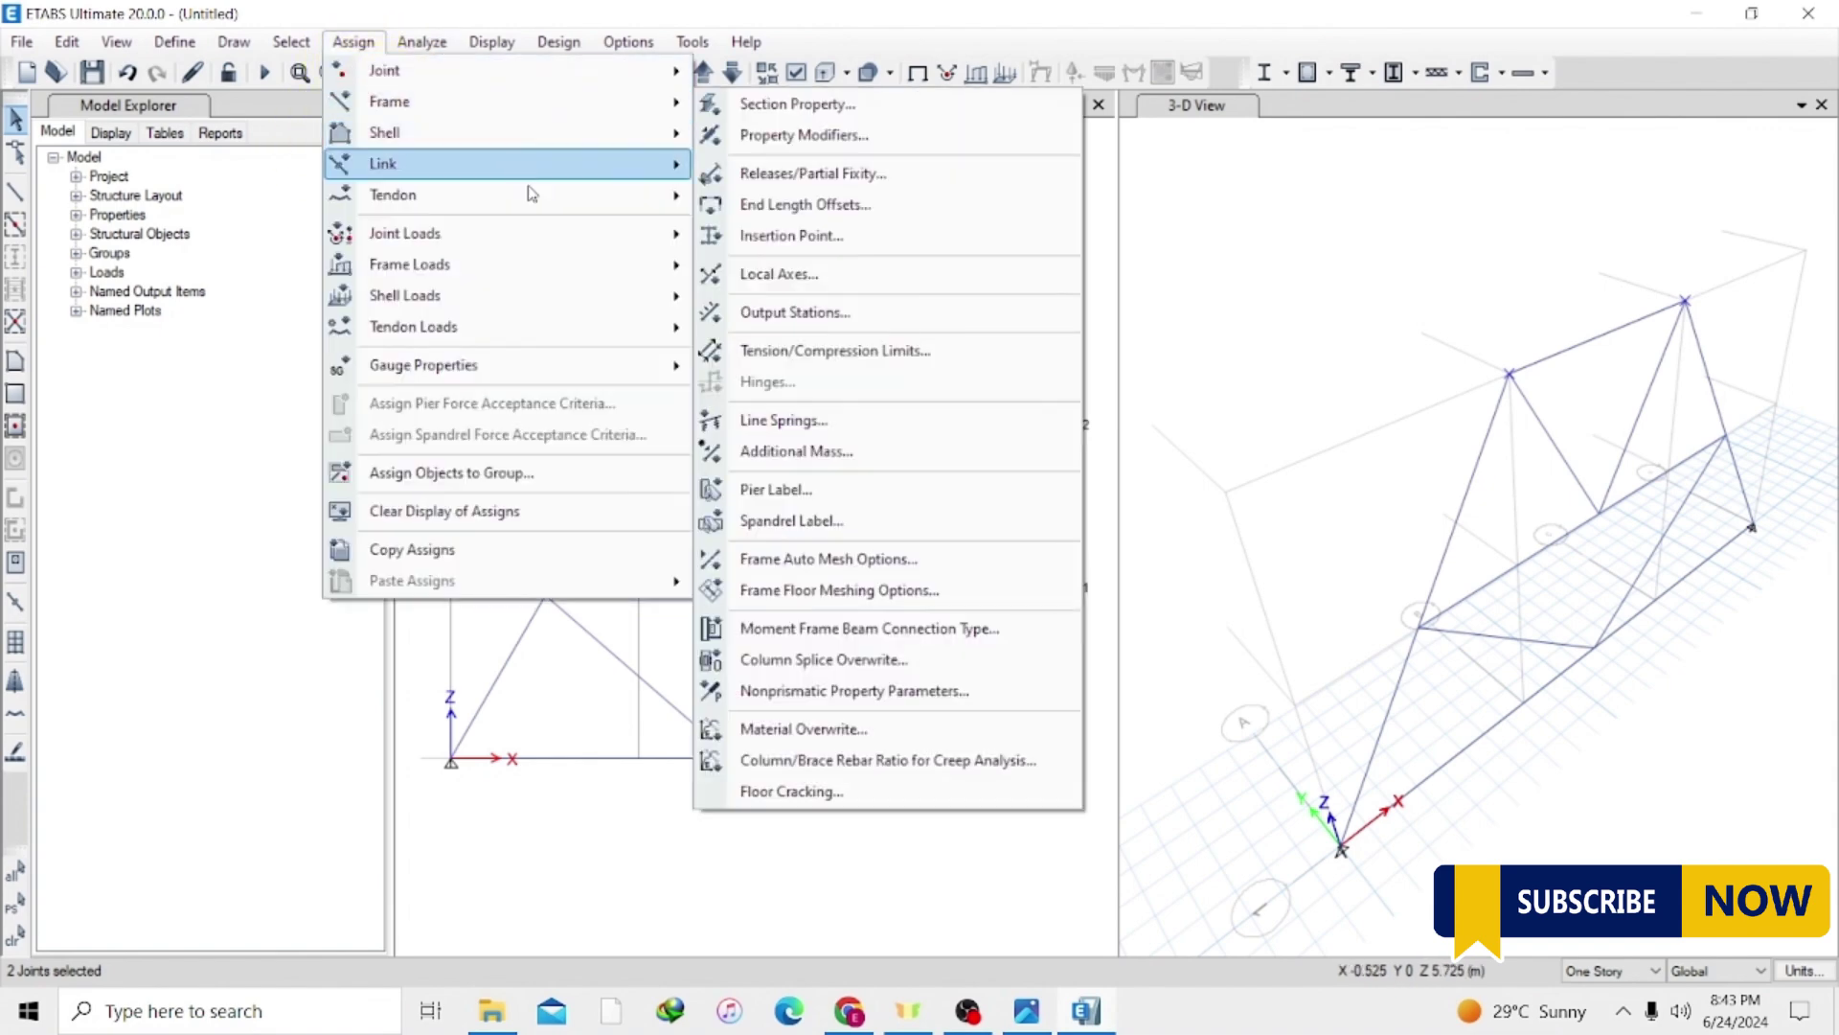
pyautogui.moveTo(599, 247)
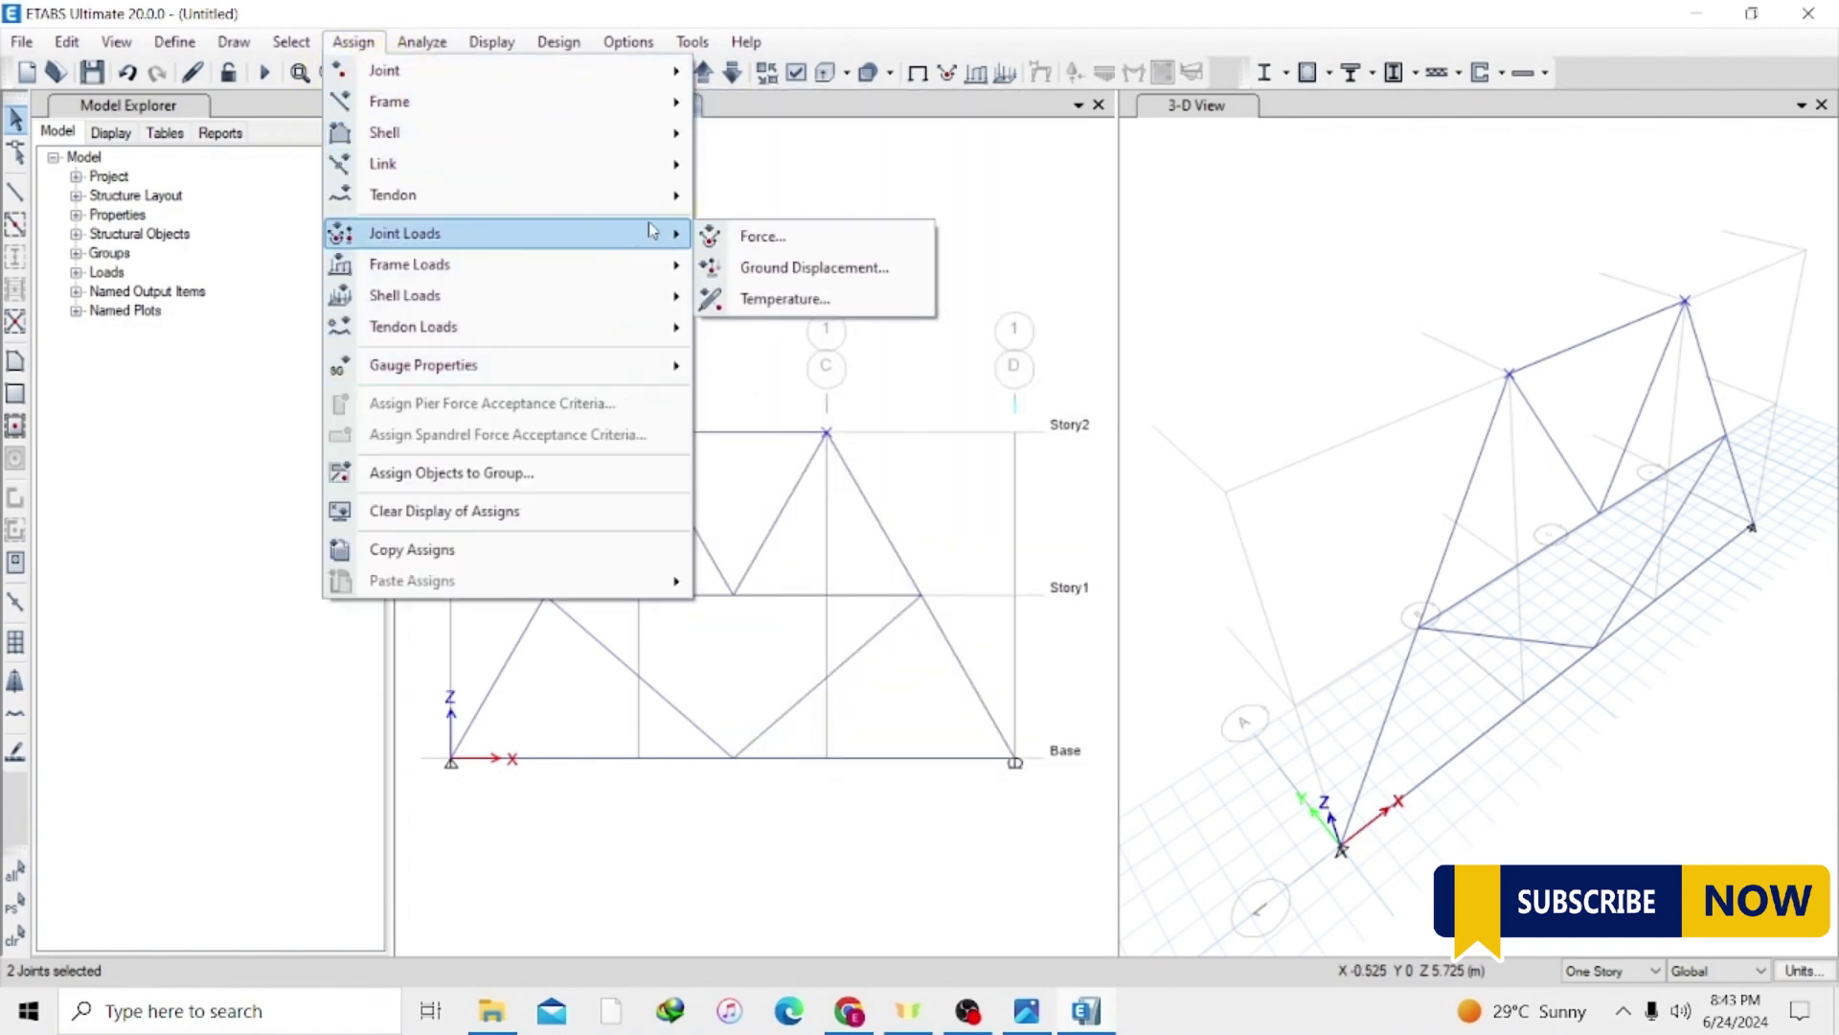
pyautogui.click(764, 237)
pyautogui.moveTo(997, 255); pyautogui.dragTo(1396, 205)
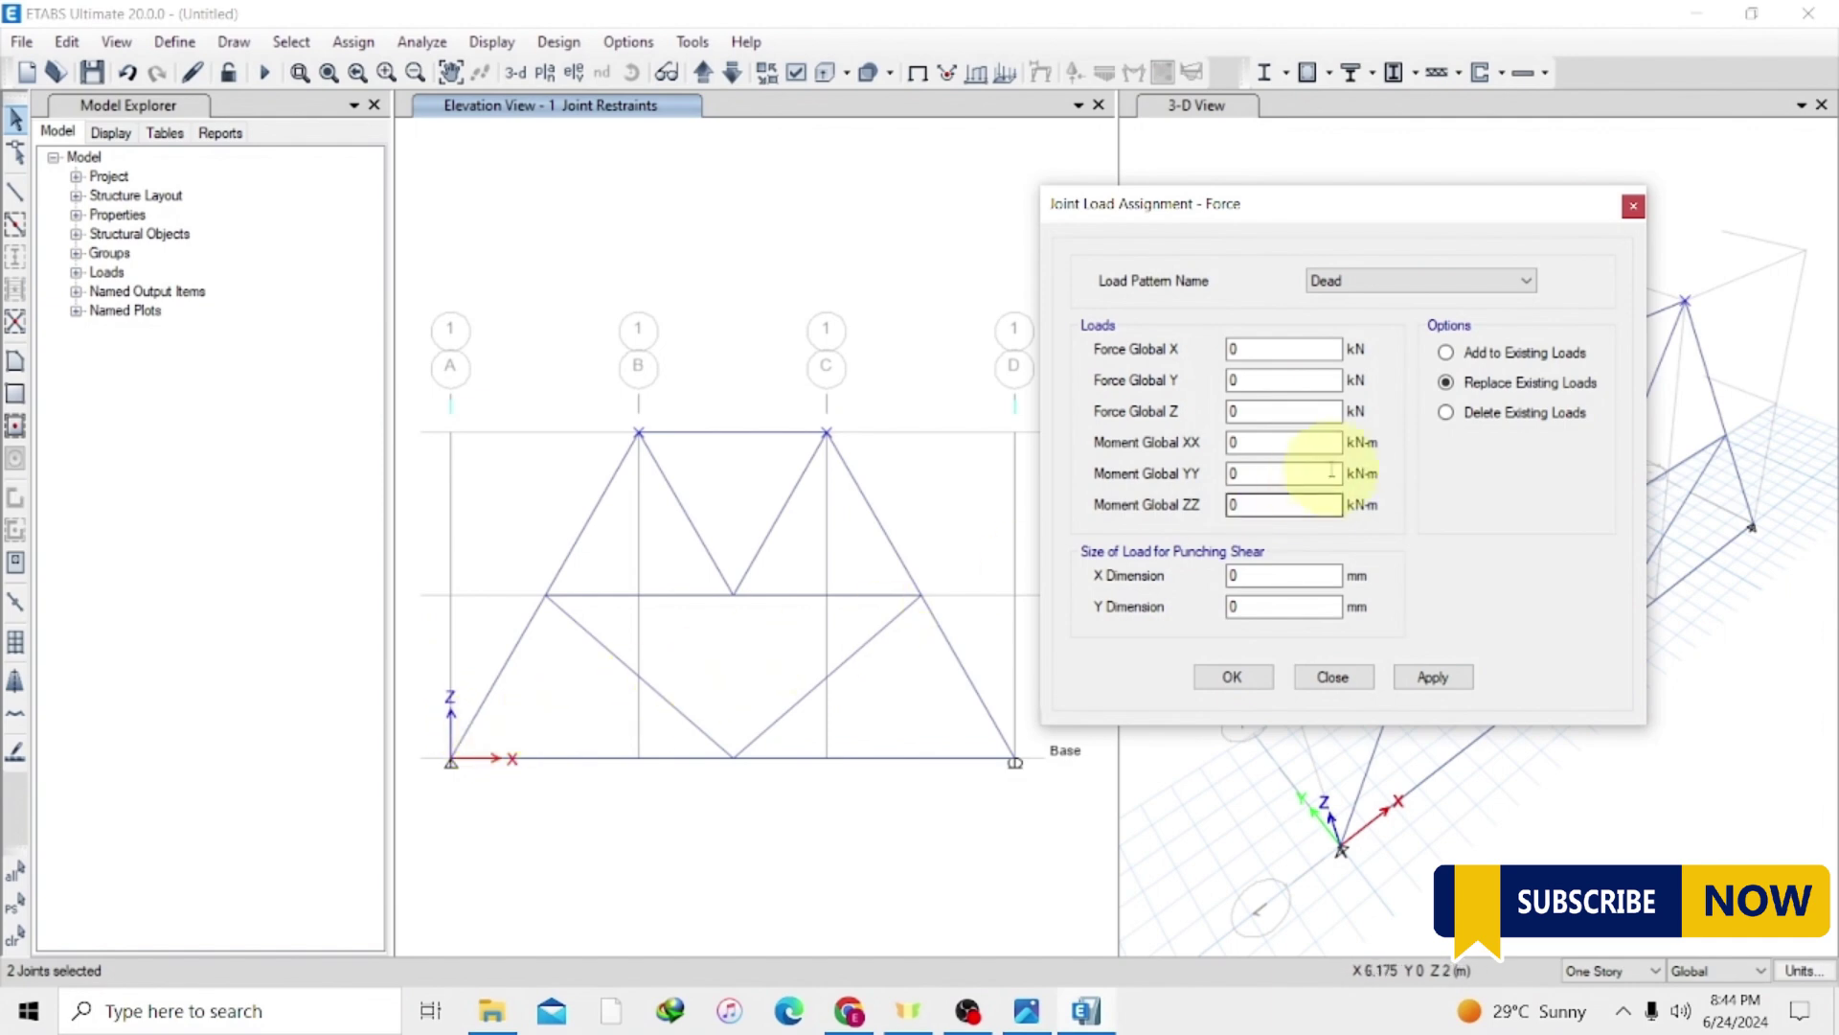
pyautogui.click(1257, 411)
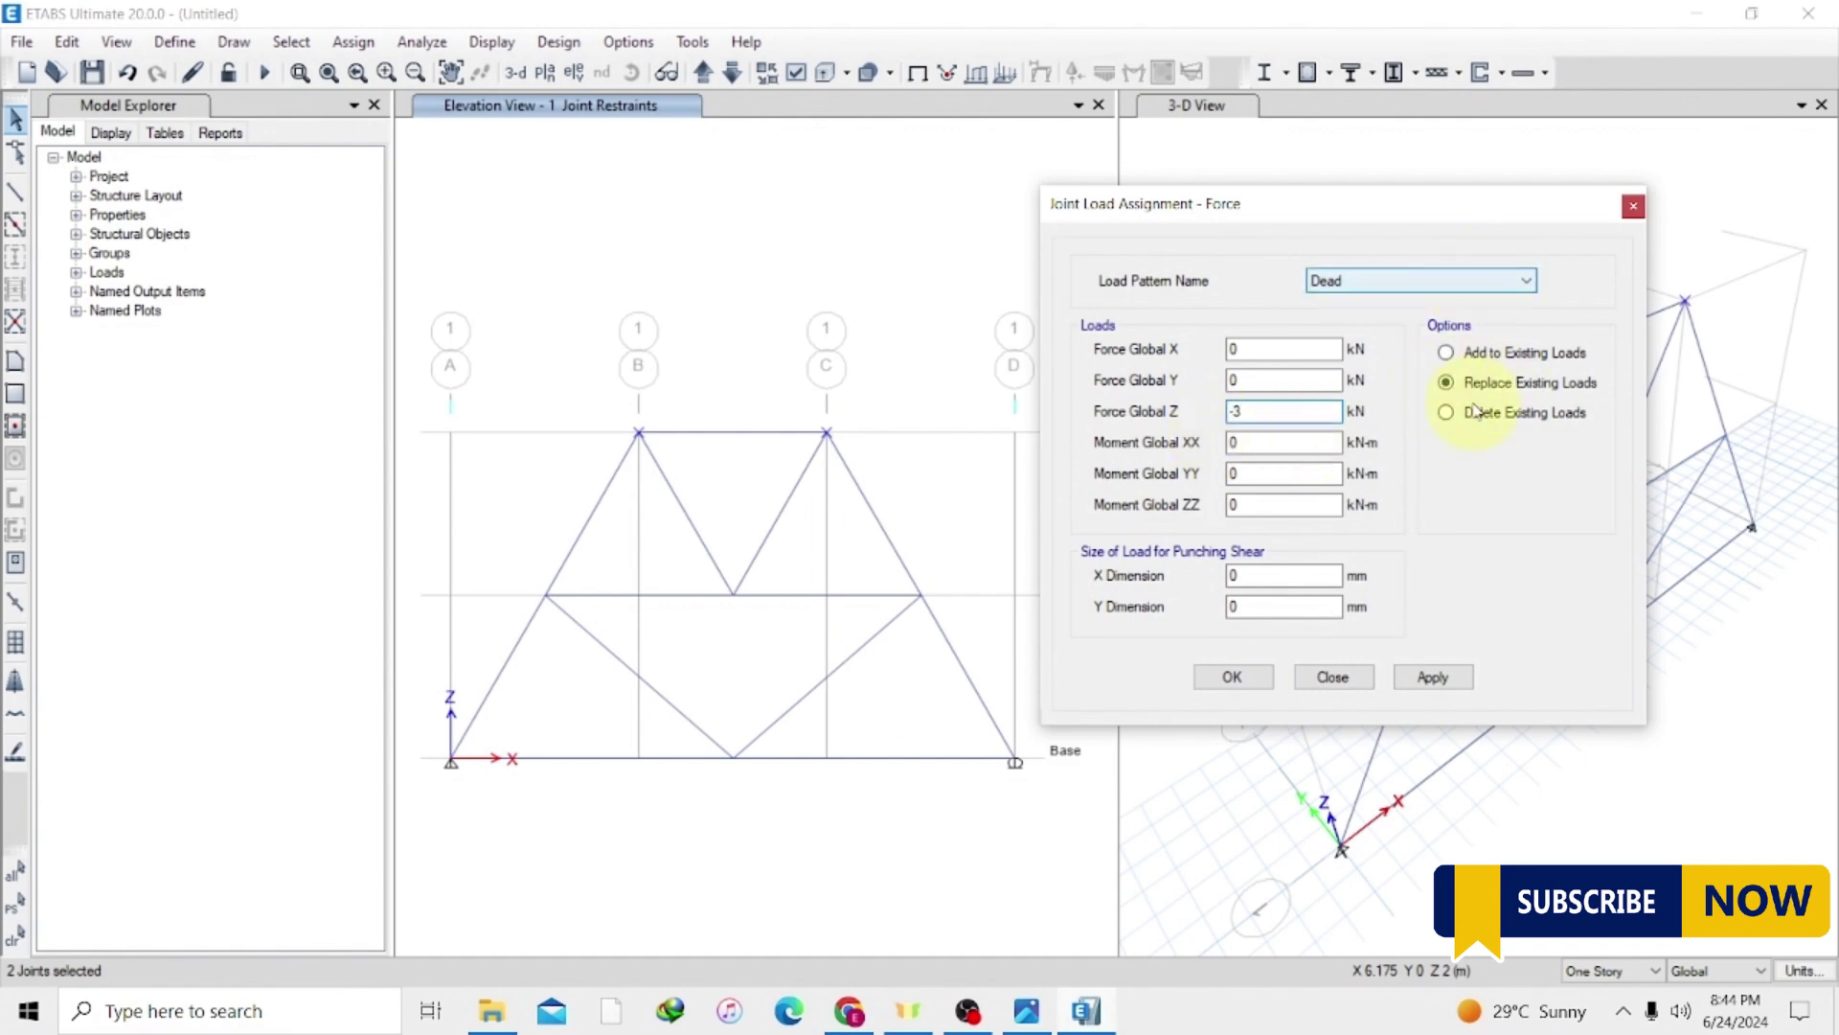
pyautogui.click(1444, 682)
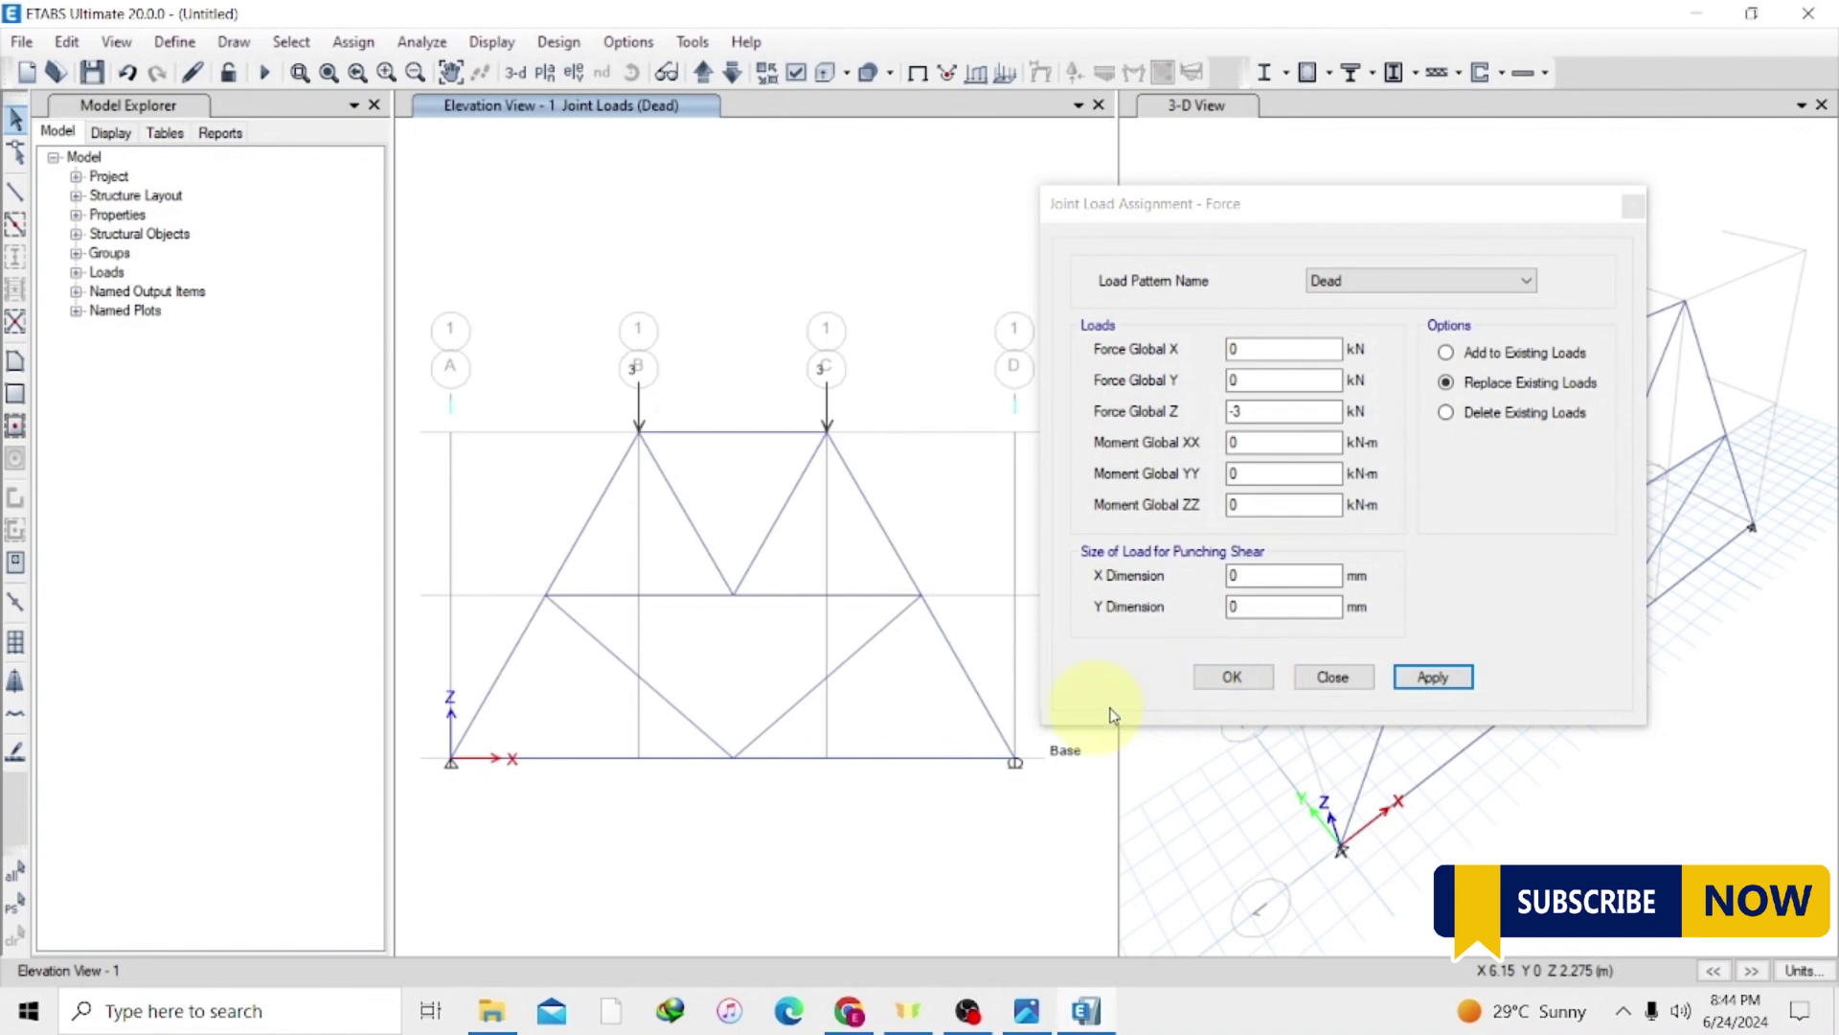
# Check the load in the truss image, then assign a Dead force of -8.1 kN in Global Z to the bottom chord's middle joint.
pyautogui.click(733, 759)
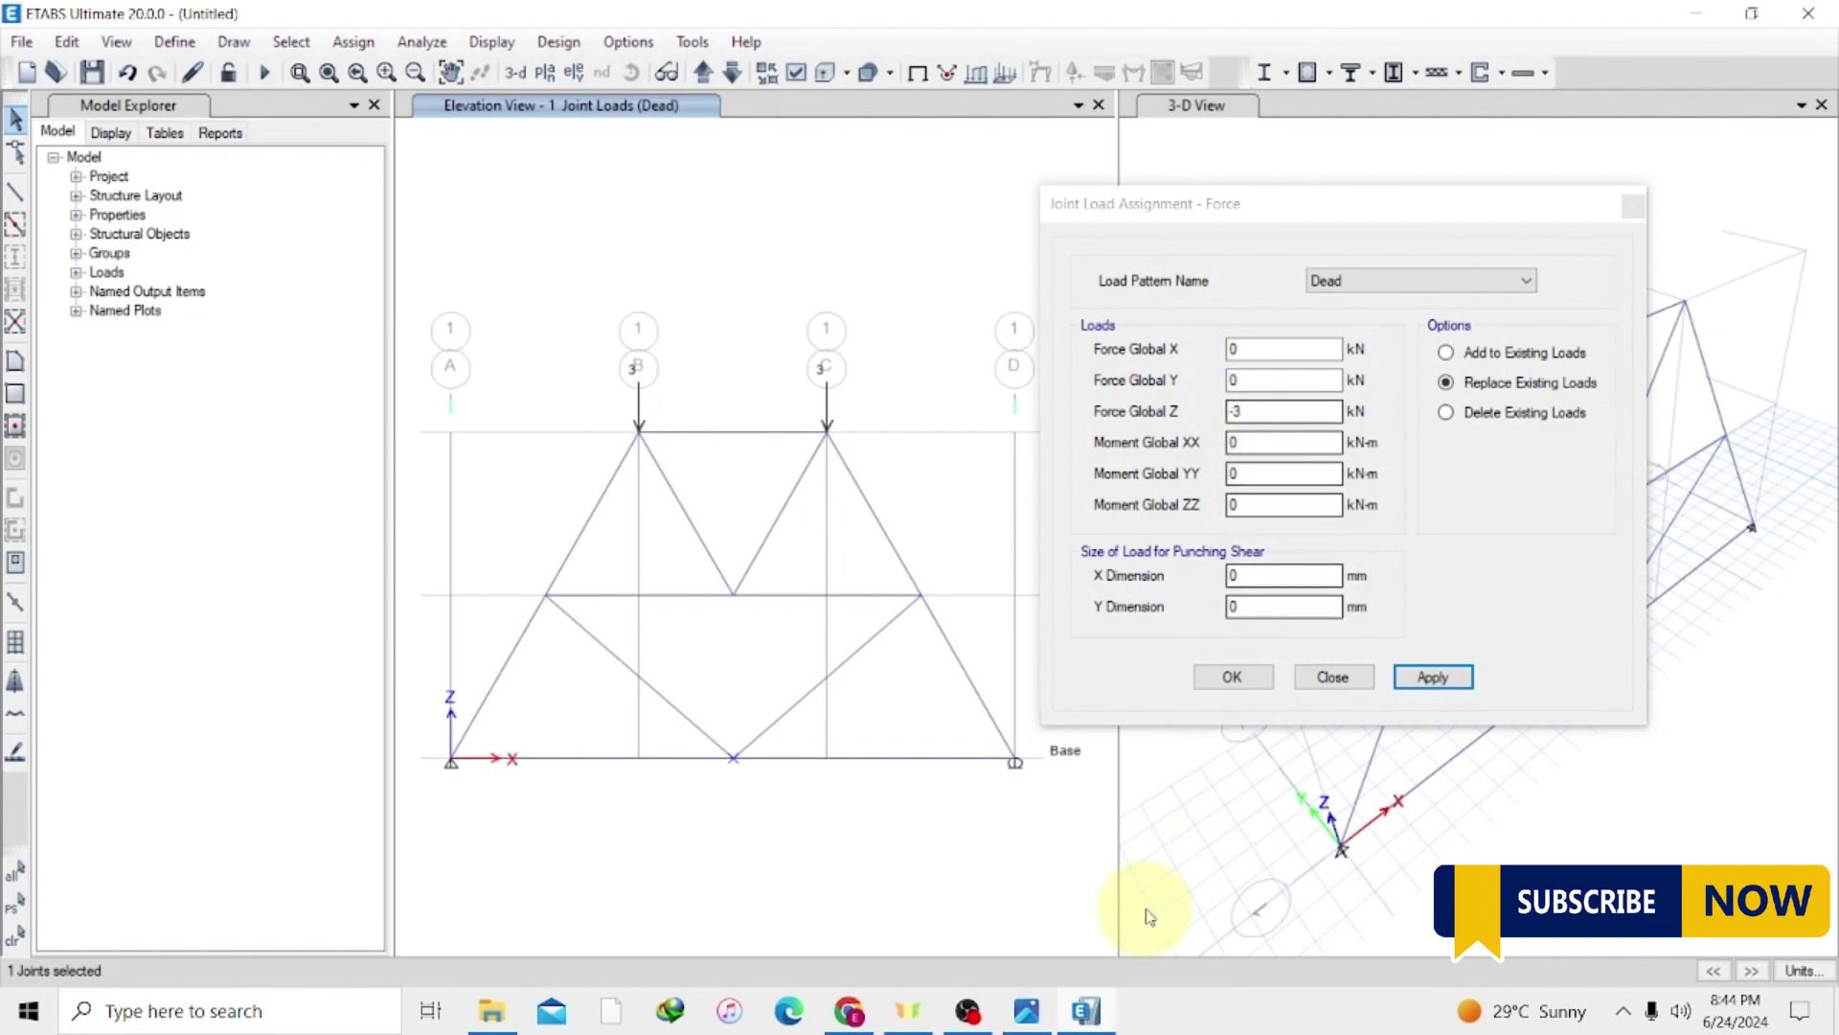
pyautogui.click(1033, 1019)
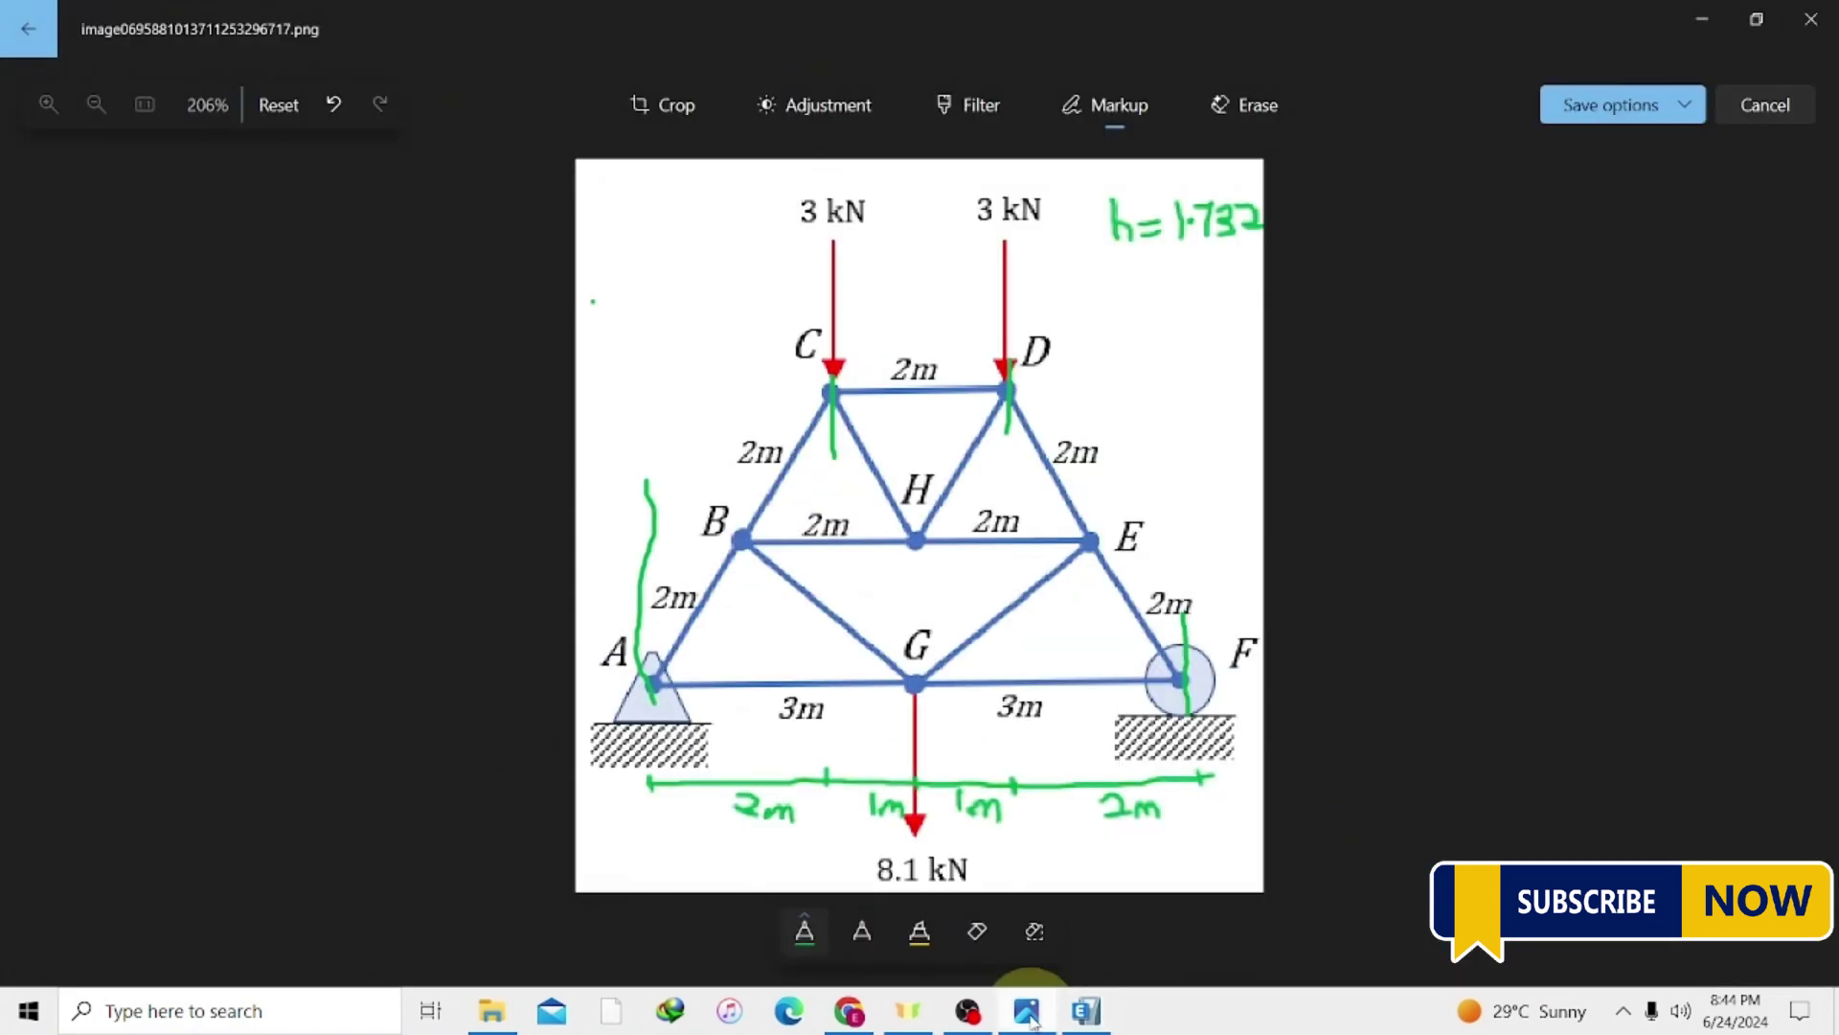
pyautogui.click(1033, 1021)
pyautogui.doubleClick(1243, 411)
pyautogui.write('-')
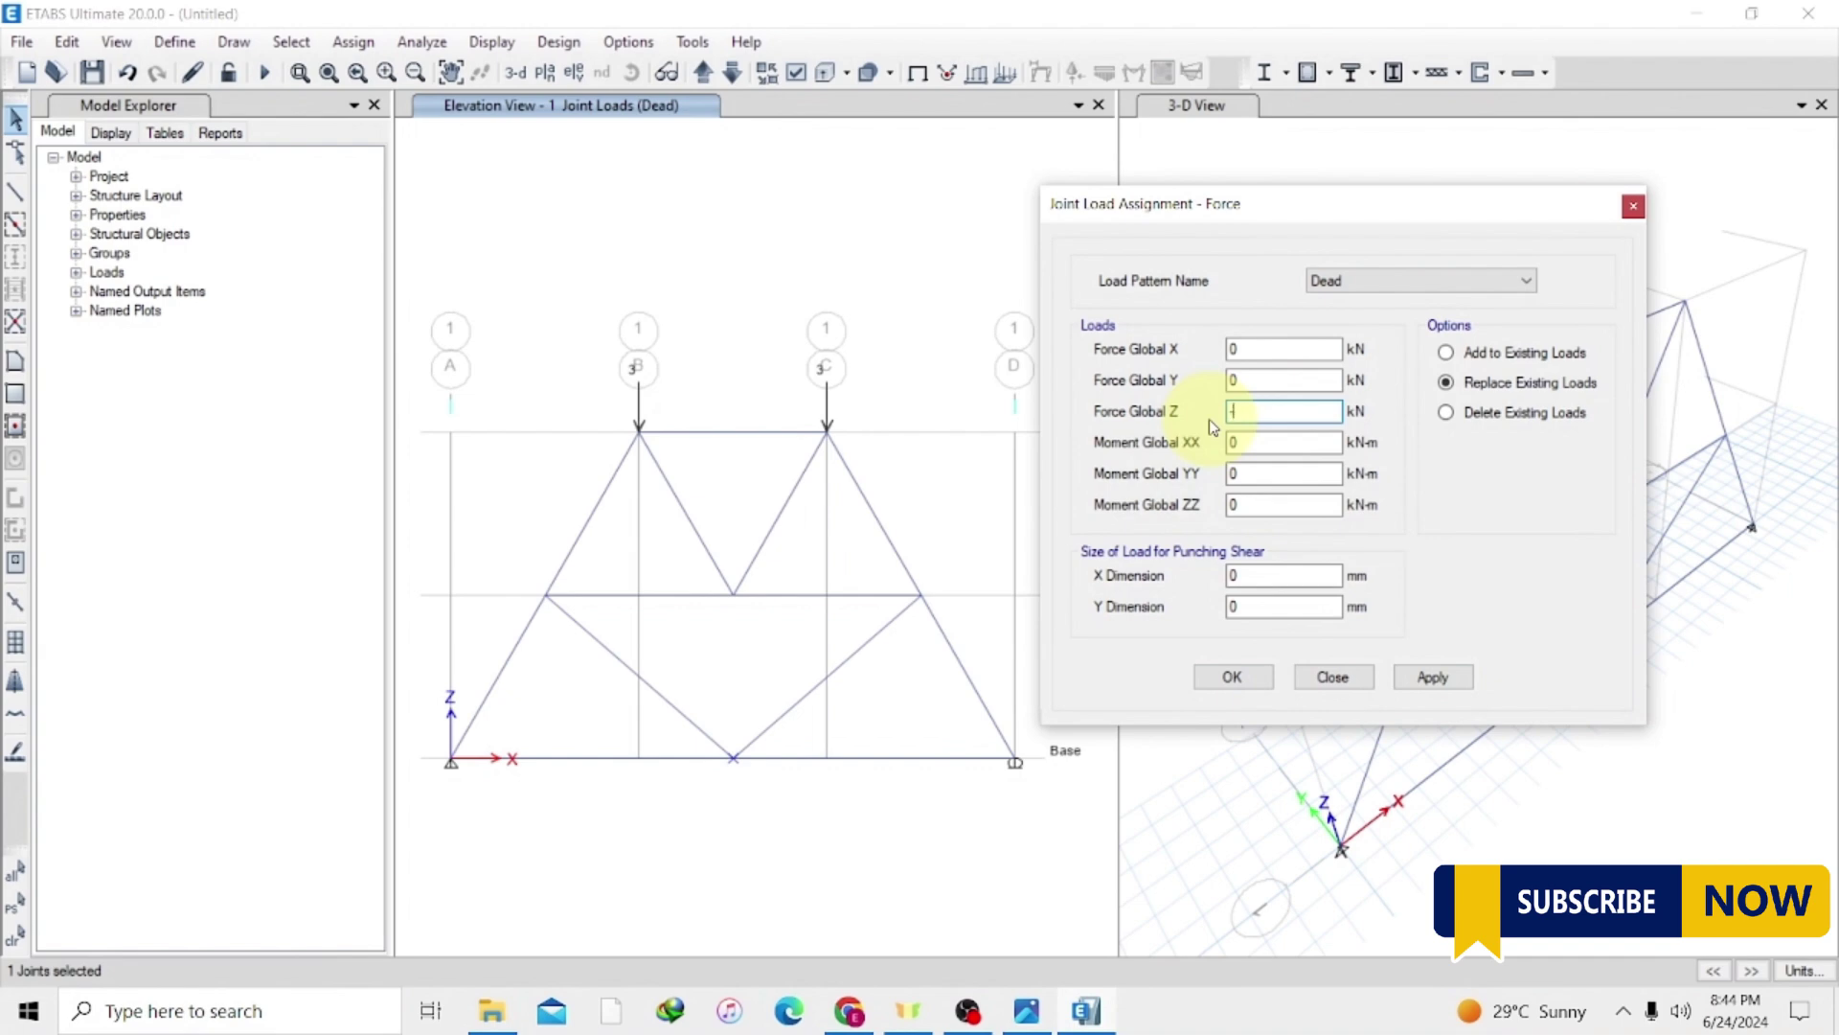
pyautogui.write('38.1')
pyautogui.click(1421, 677)
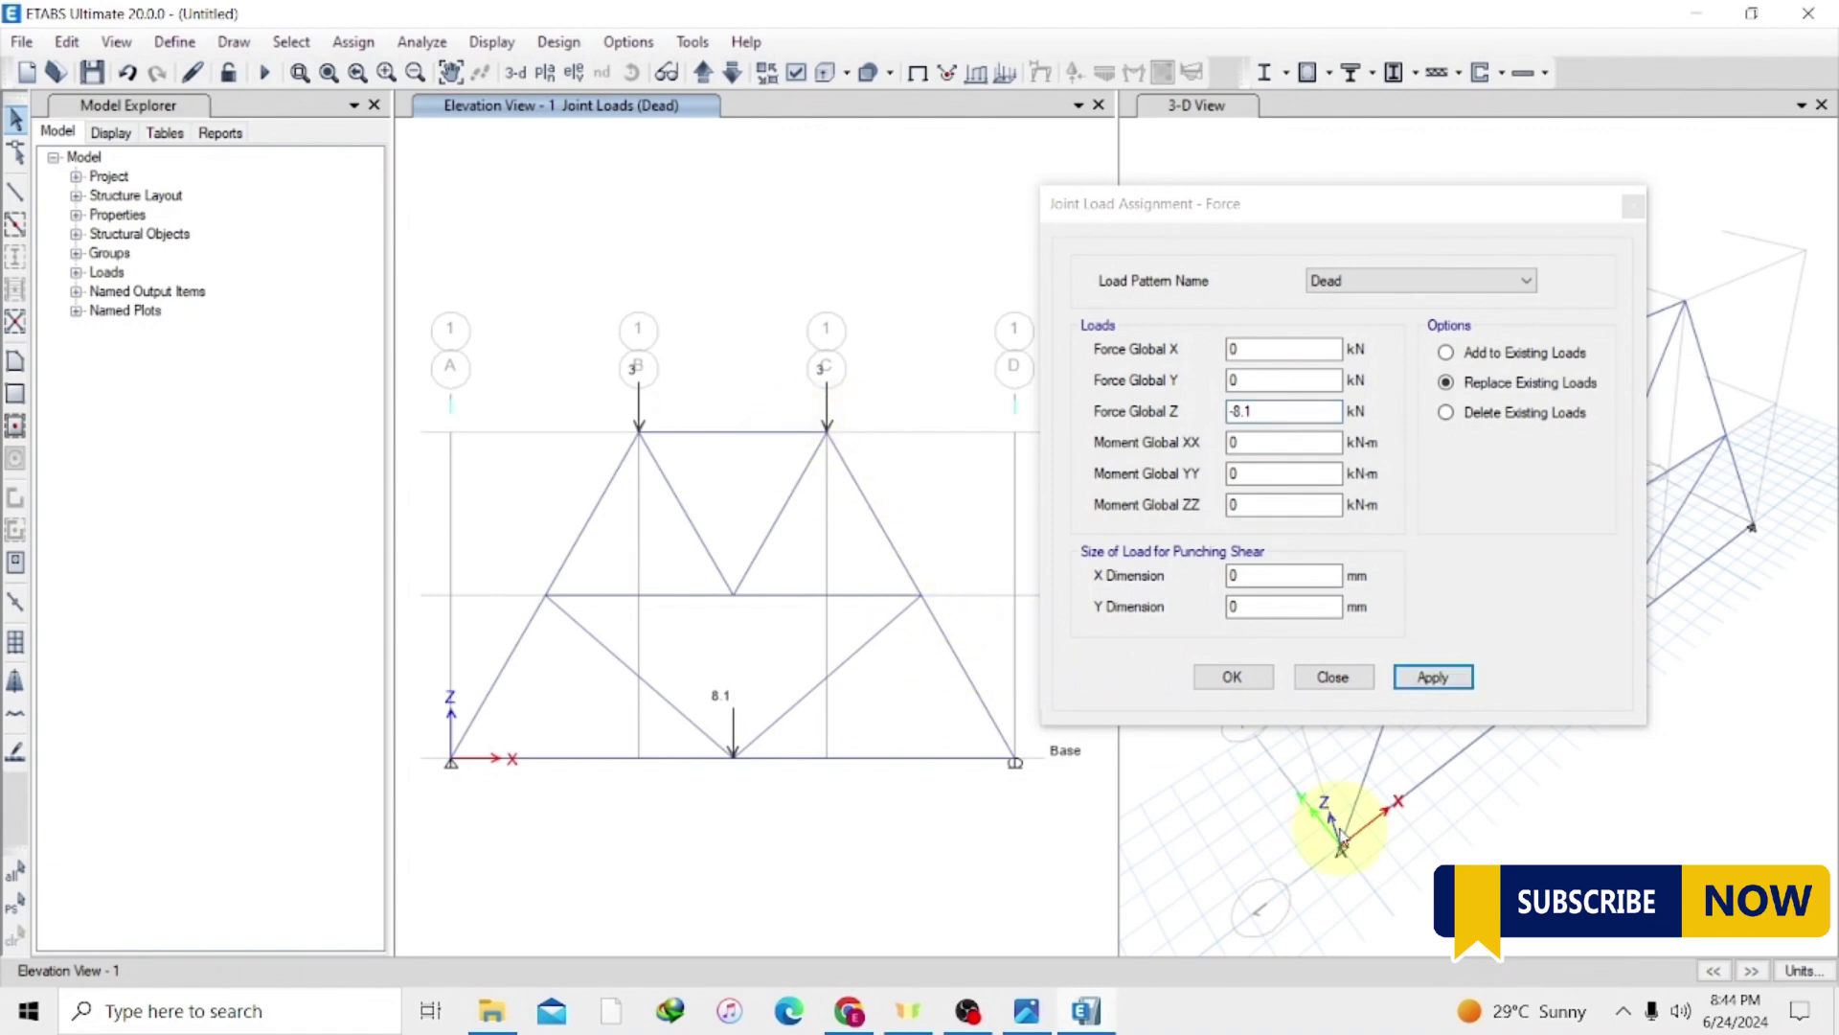
pyautogui.click(1234, 678)
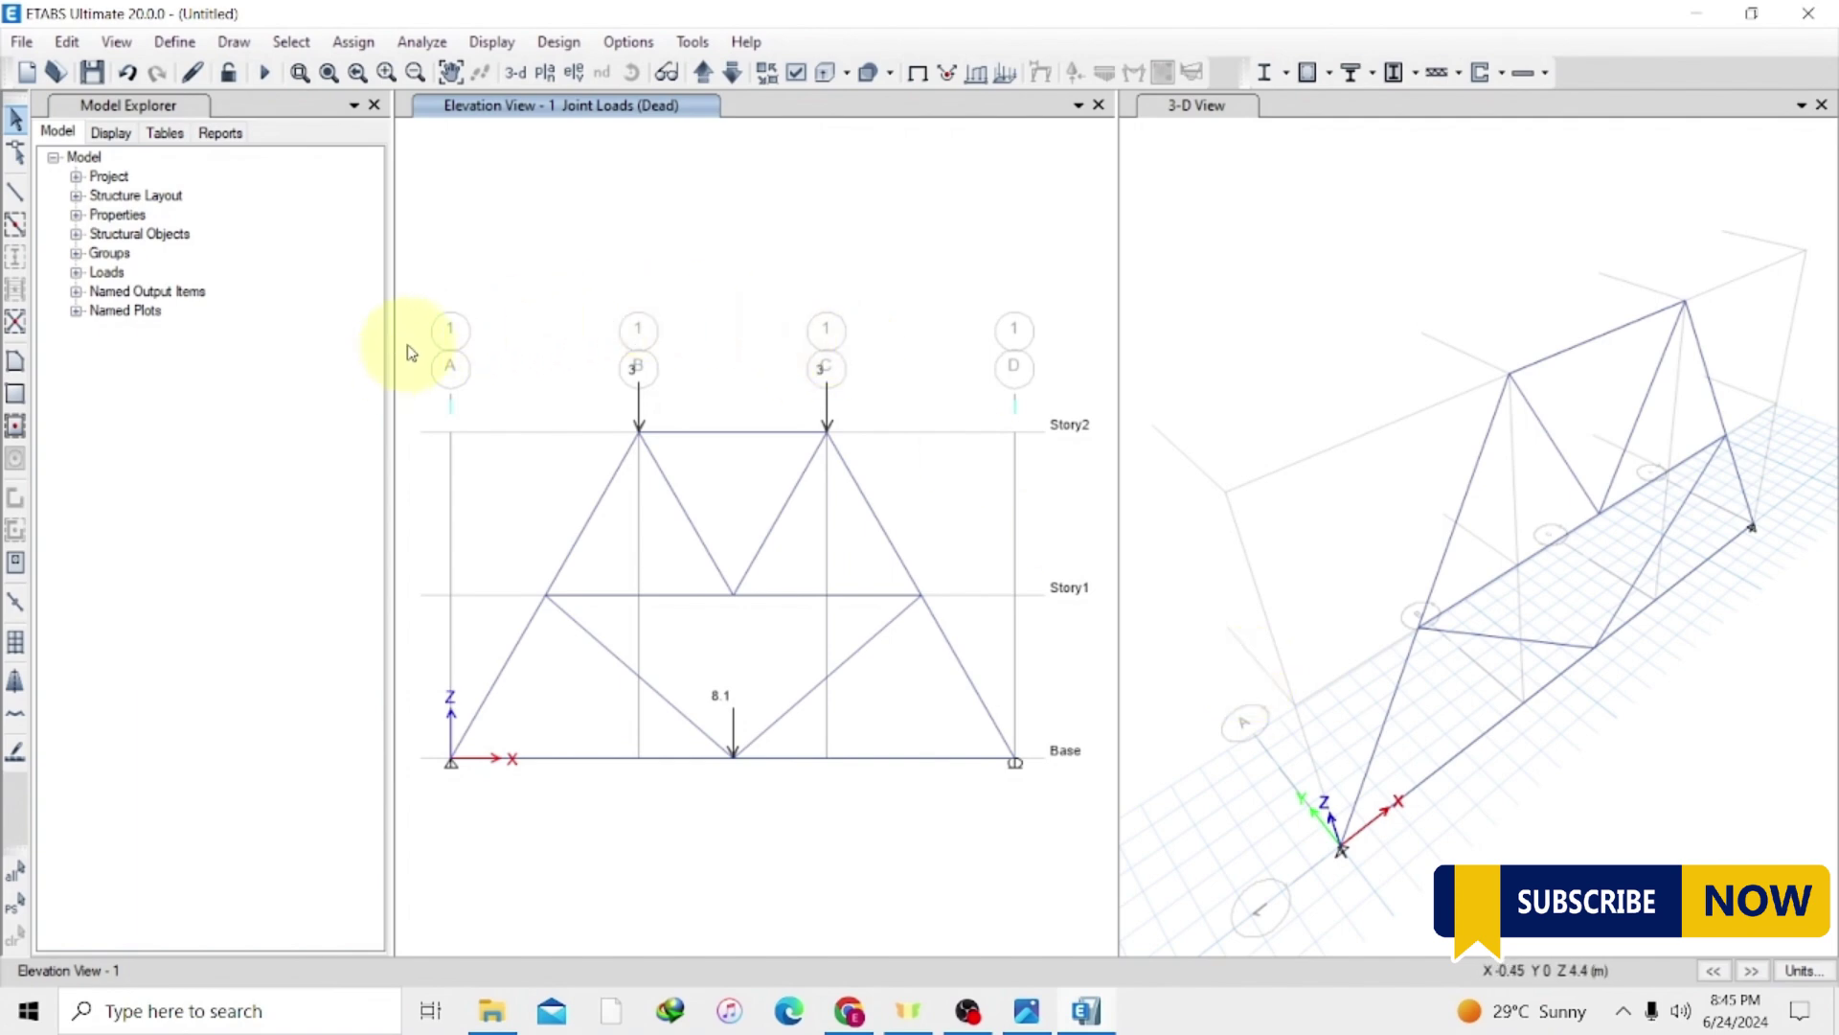
# Select the whole truss and set the Mass and Weight property modifiers of all its frames to 0.
pyautogui.moveTo(410, 345); pyautogui.dragTo(1075, 841)
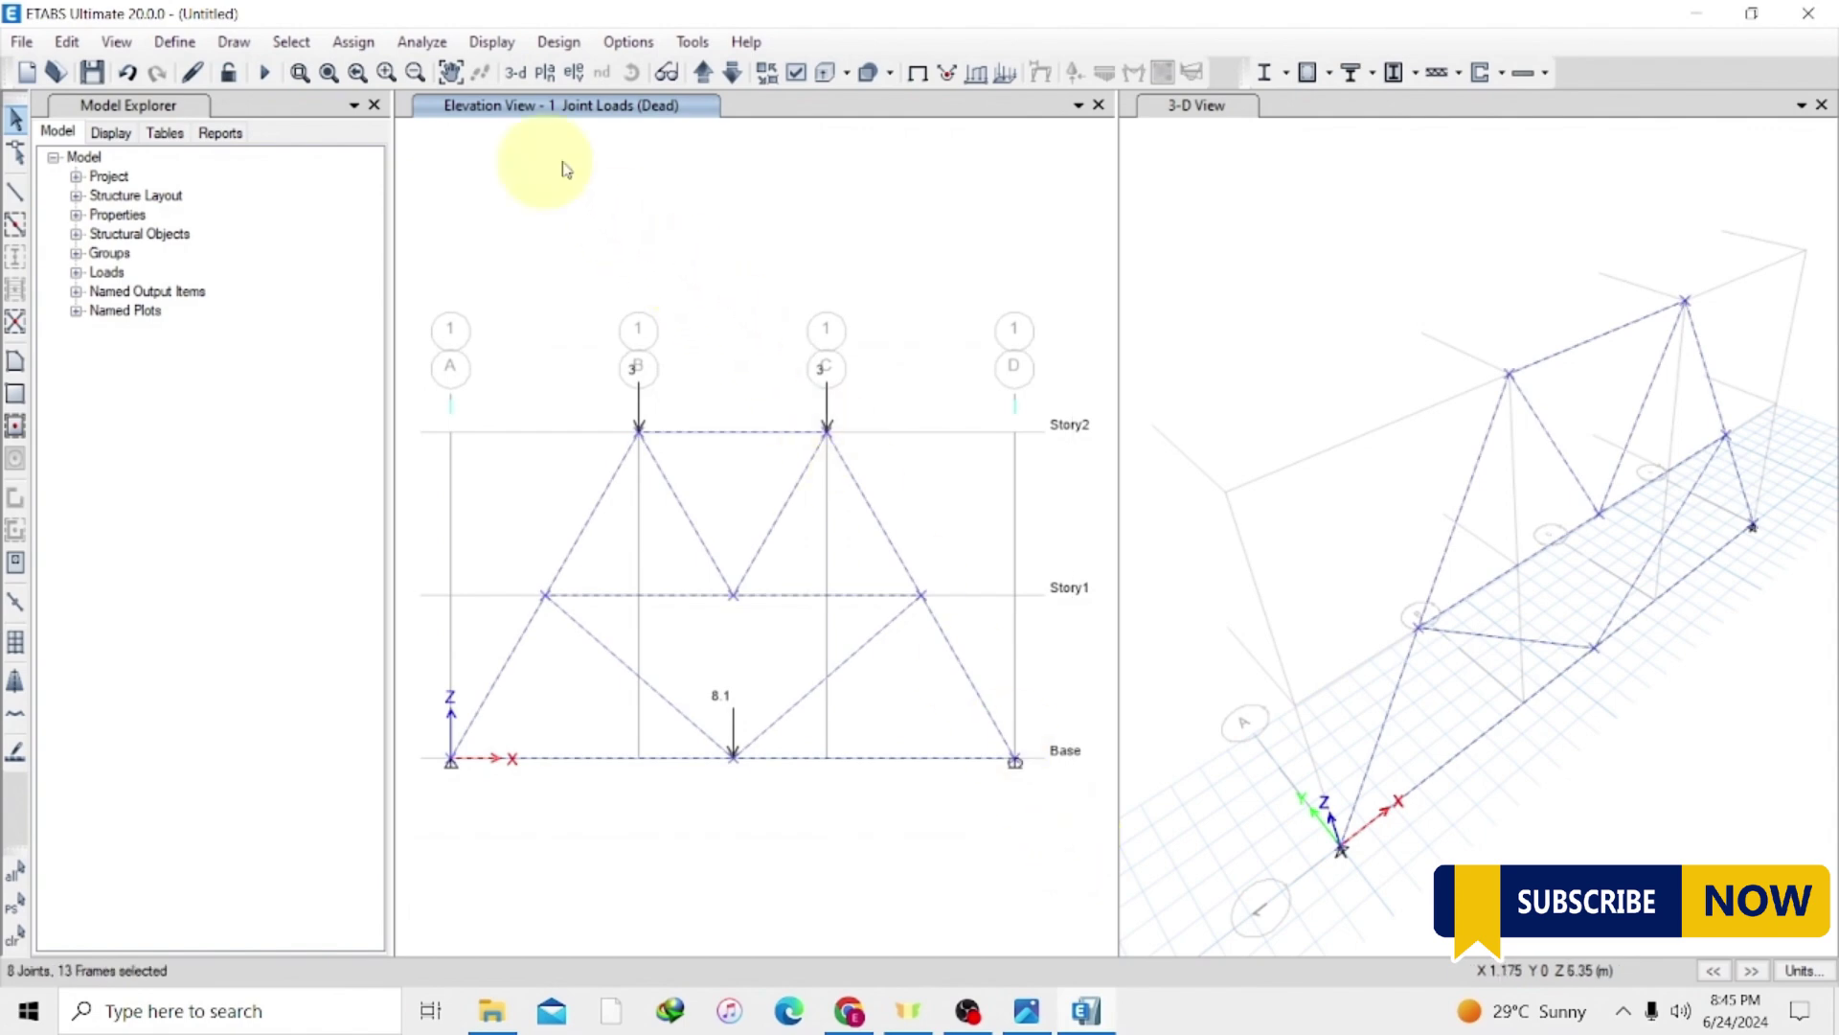
pyautogui.click(354, 42)
pyautogui.moveTo(455, 108)
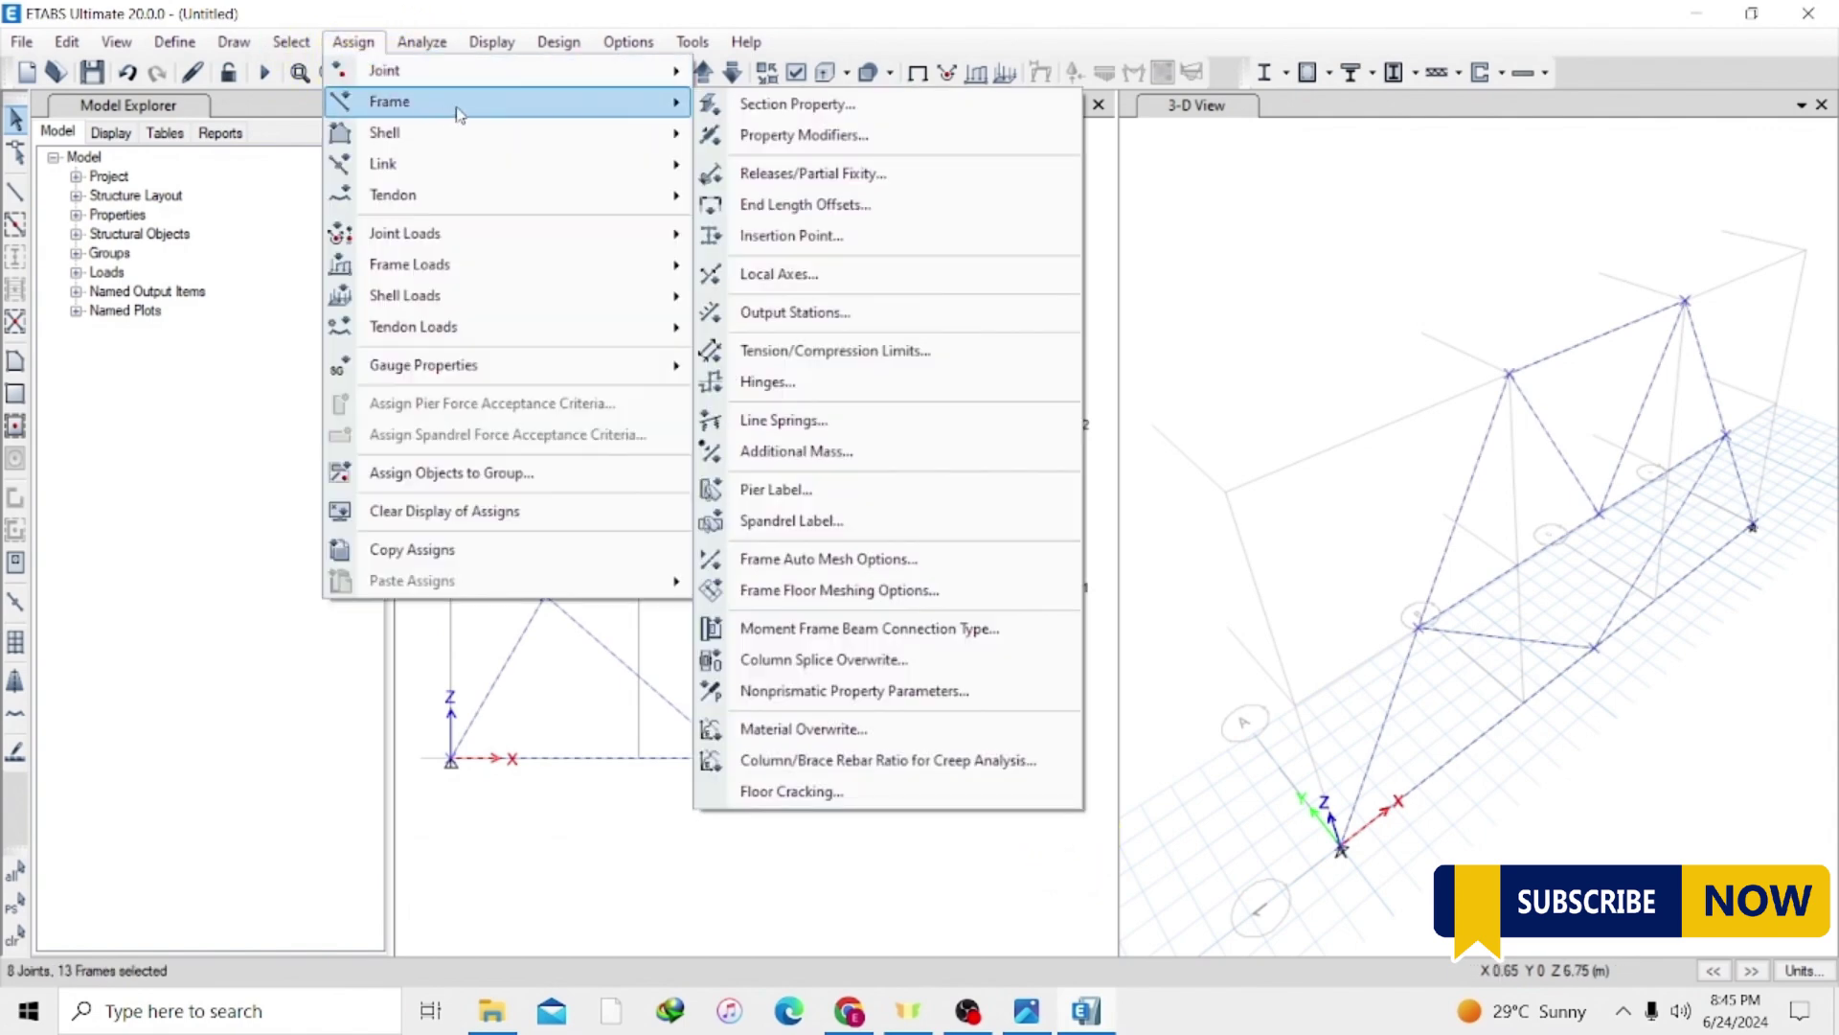
pyautogui.click(803, 135)
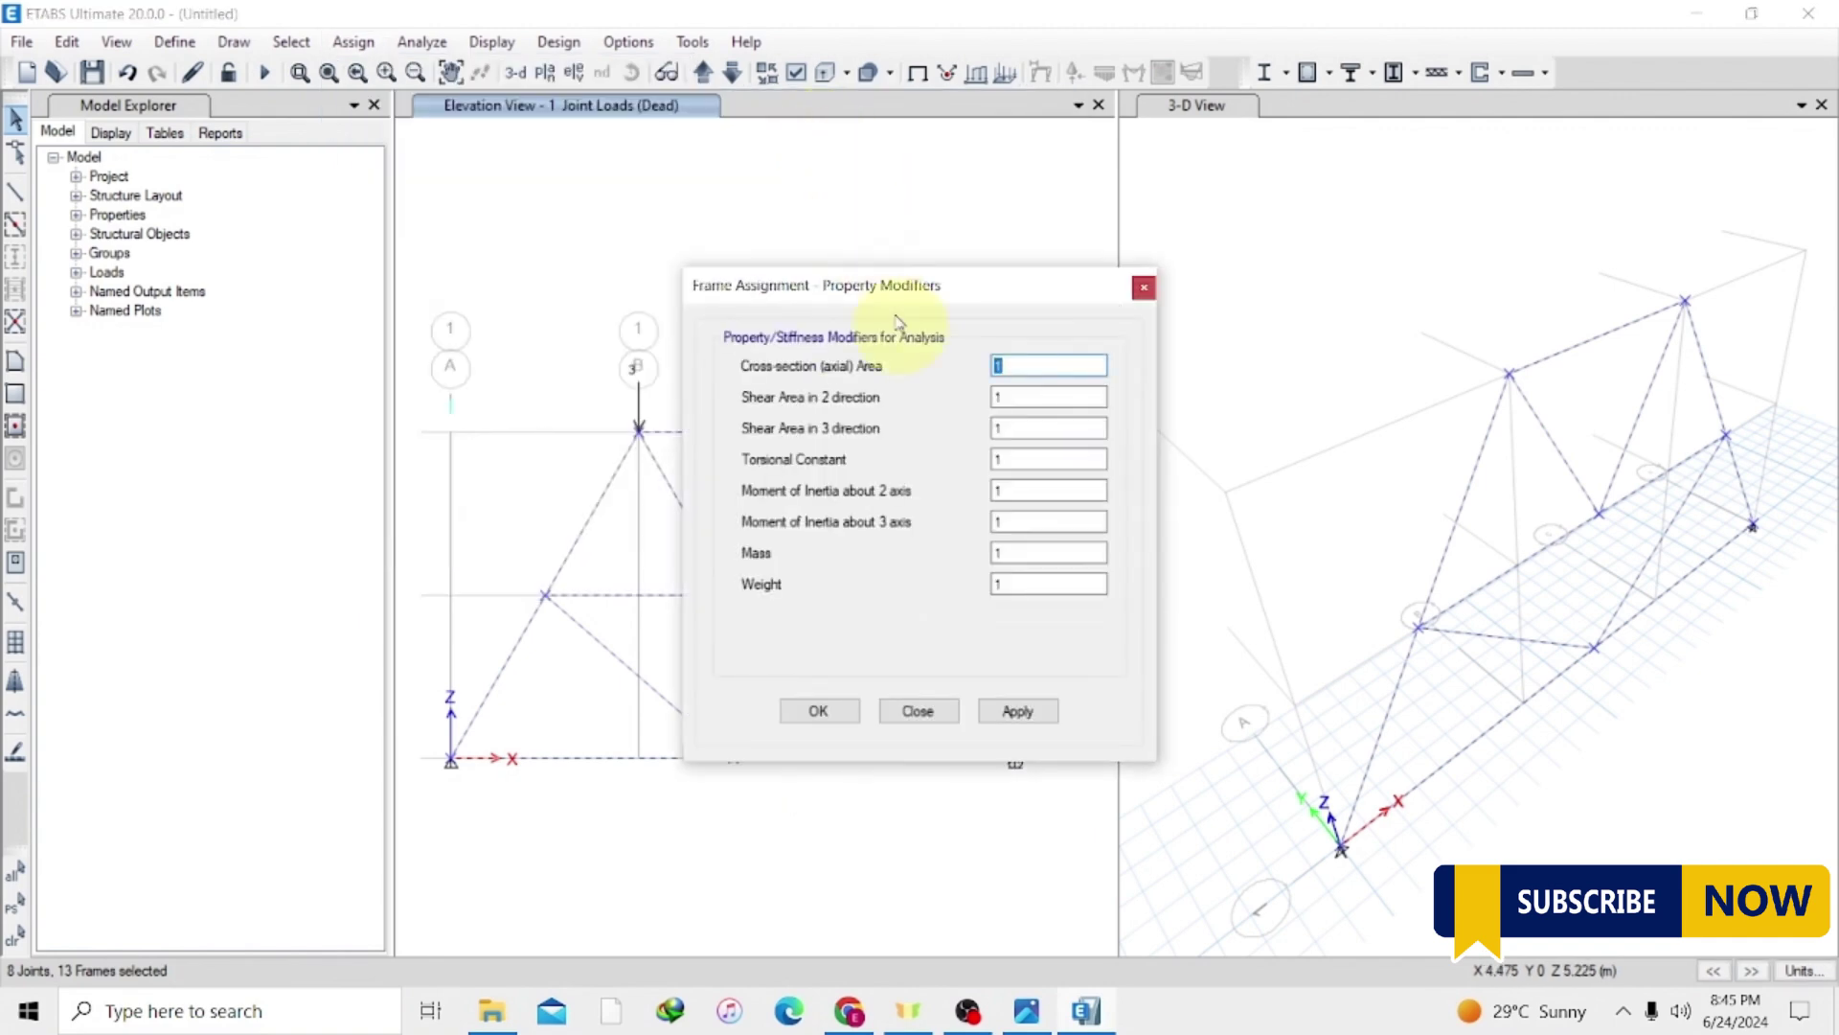
pyautogui.click(1044, 551)
pyautogui.click(1015, 711)
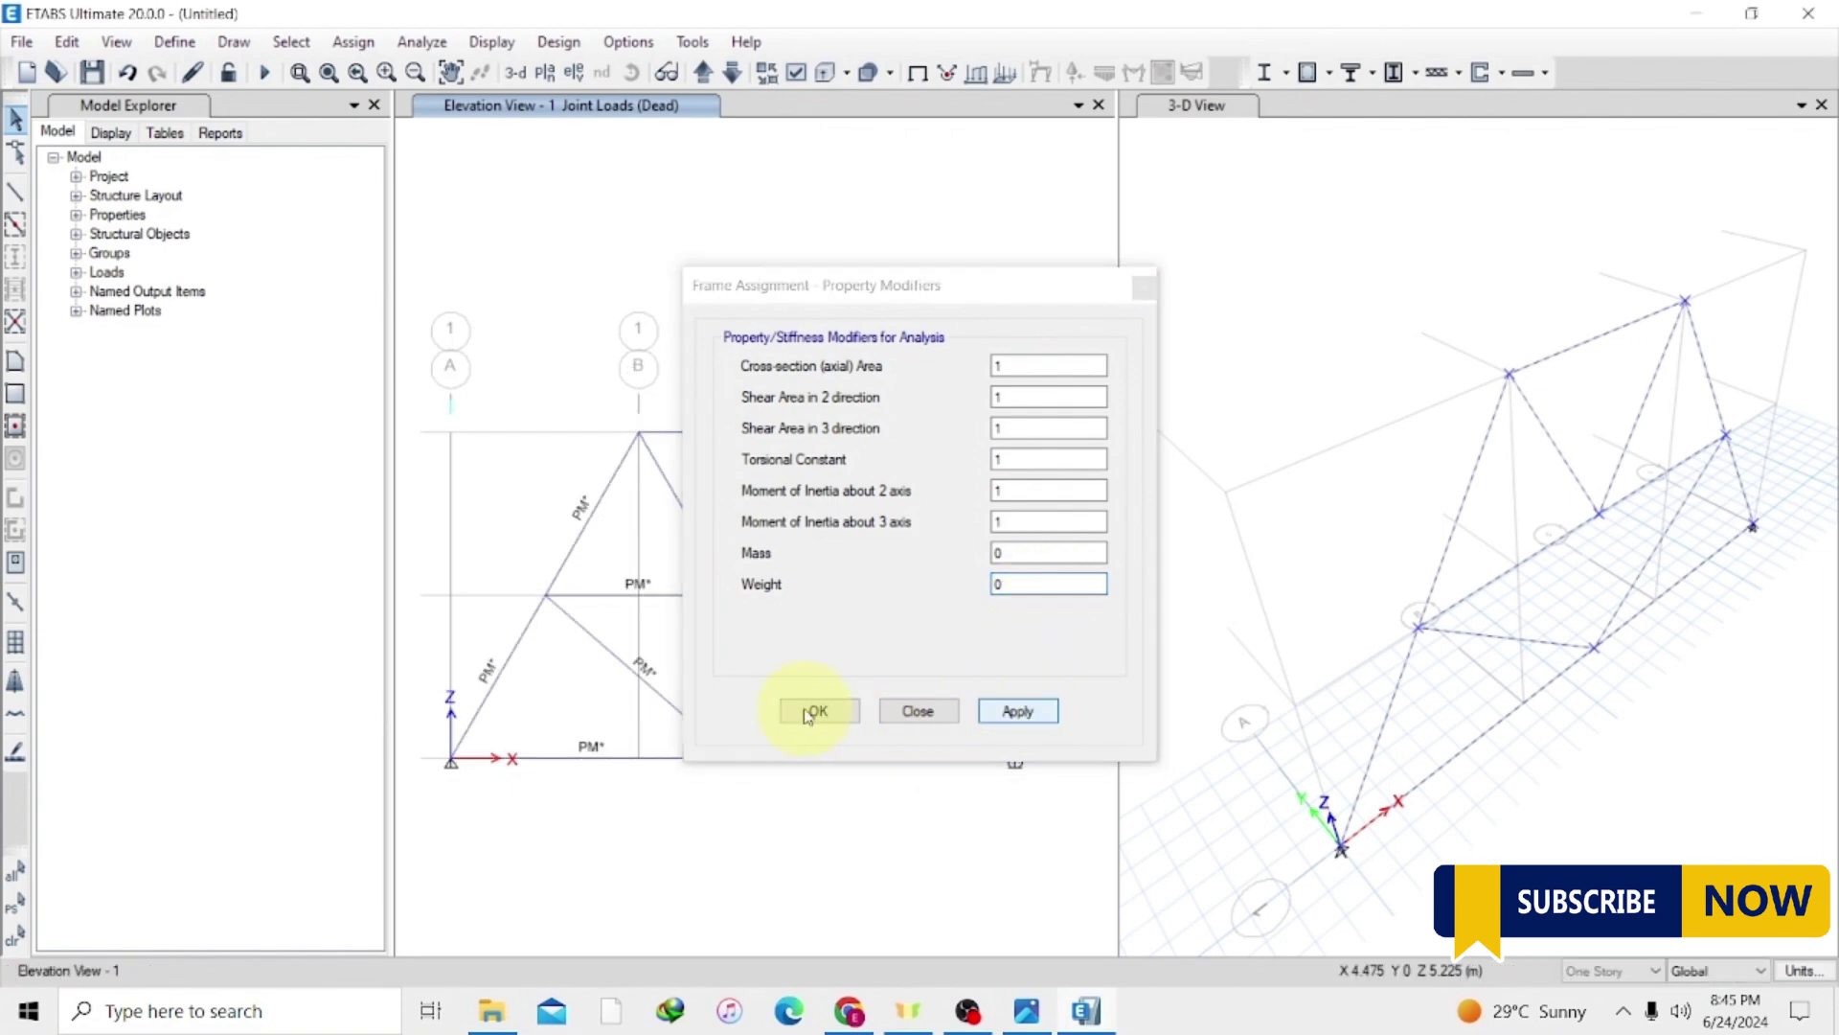